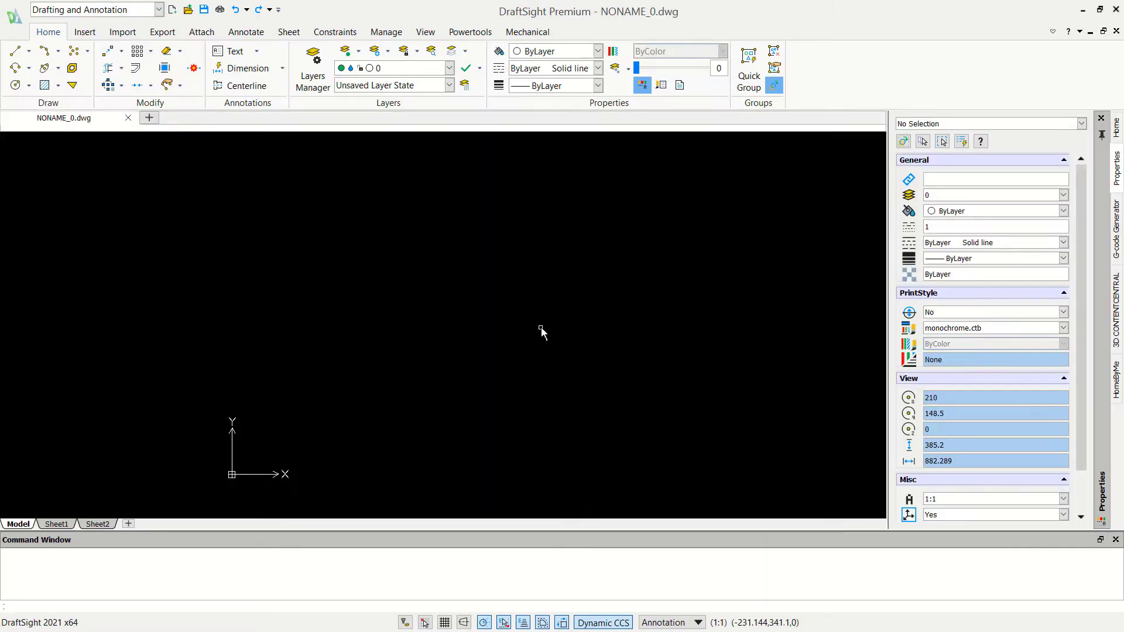
# Pan the empty NONAME_0 drawing view to the left.
pyautogui.click(495, 291)
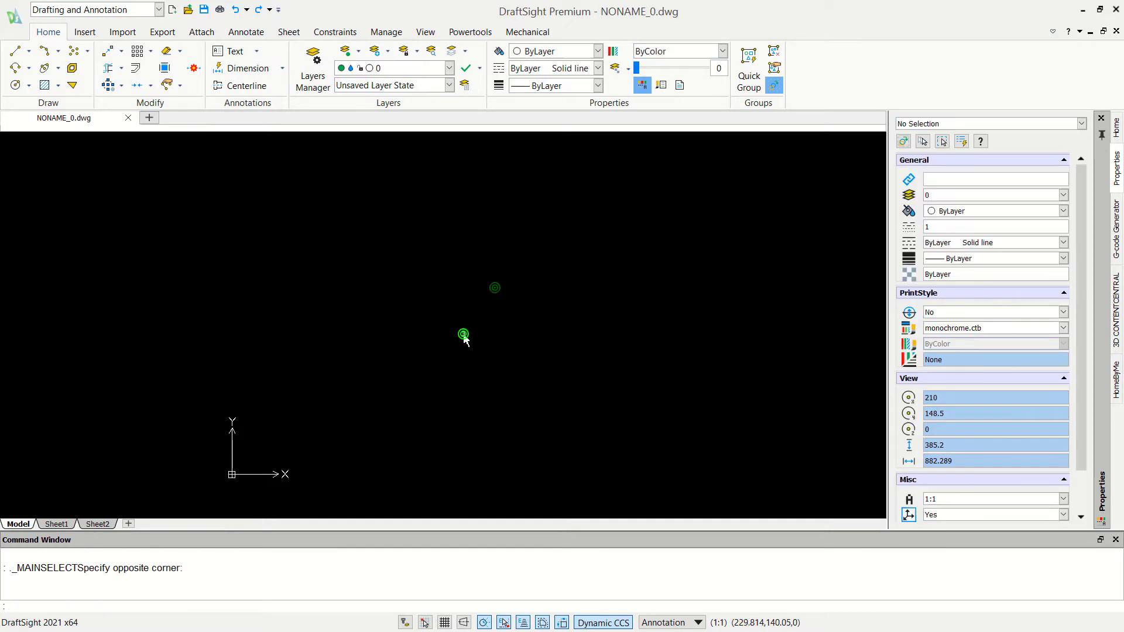
pyautogui.moveTo(510, 301)
pyautogui.mouseDown(button='middle')
pyautogui.moveTo(379, 291)
pyautogui.moveTo(340, 300)
pyautogui.mouseUp(button='middle')
pyautogui.write('UNITS')
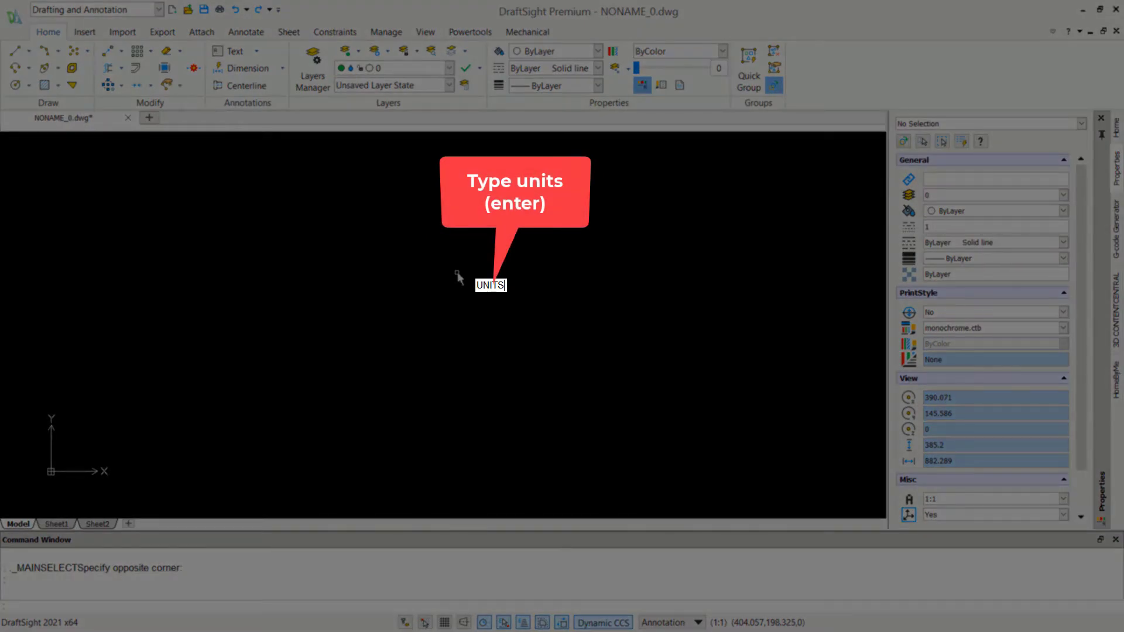
# Review the Unit System settings, keep Millimeters as block units, and cancel without changes.
pyautogui.press('Return')
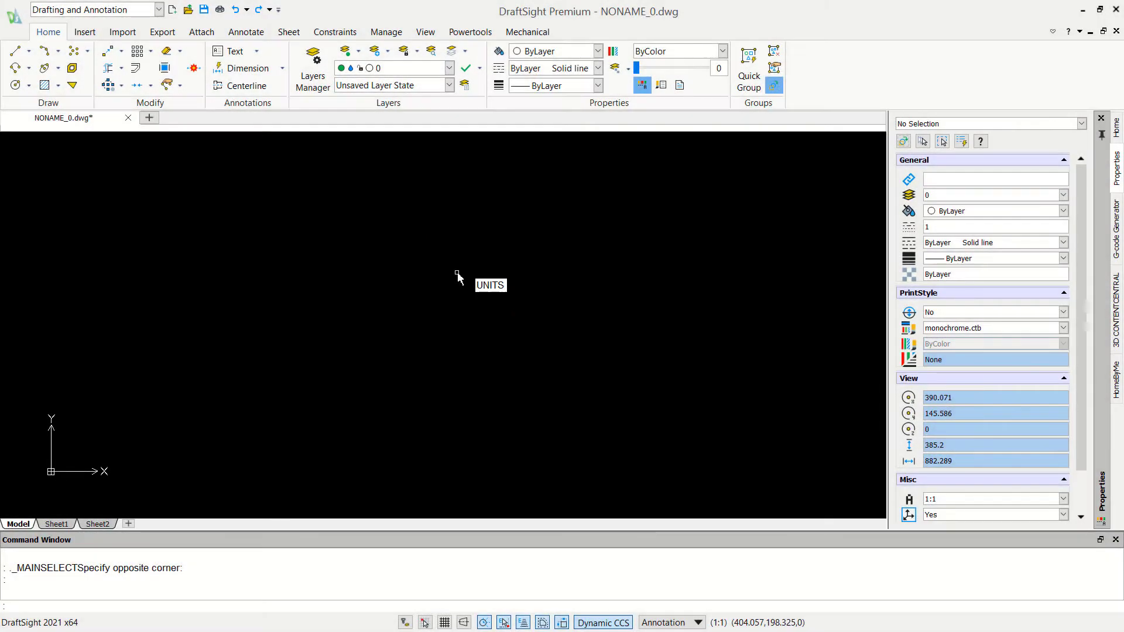
pyautogui.press('Return')
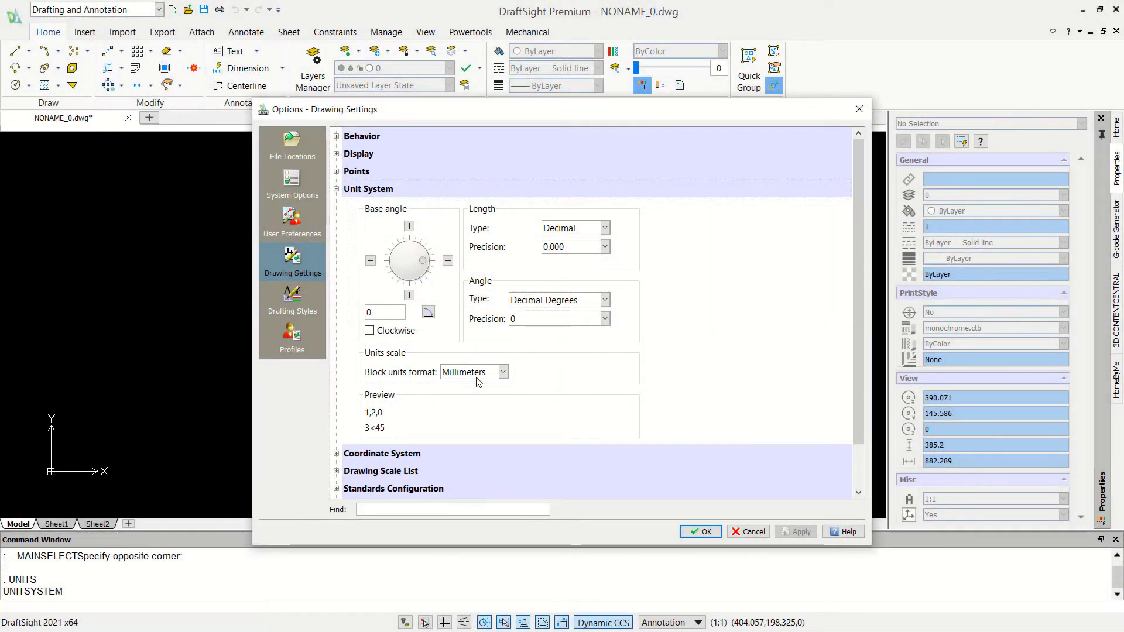
pyautogui.click(477, 378)
pyautogui.click(461, 423)
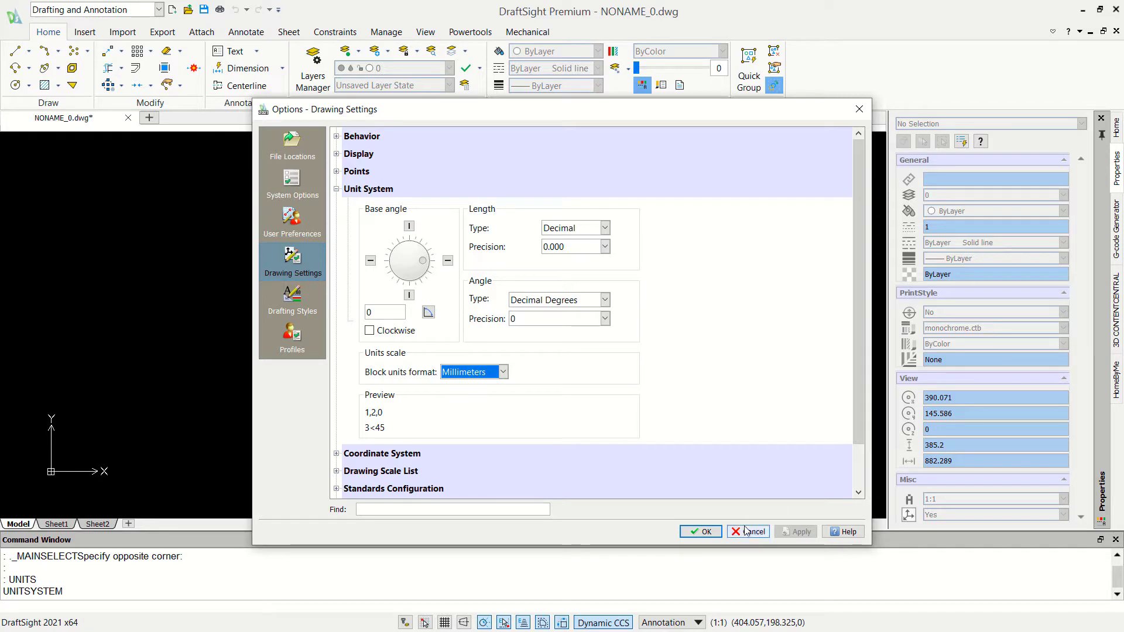
pyautogui.click(701, 531)
pyautogui.write('DS')
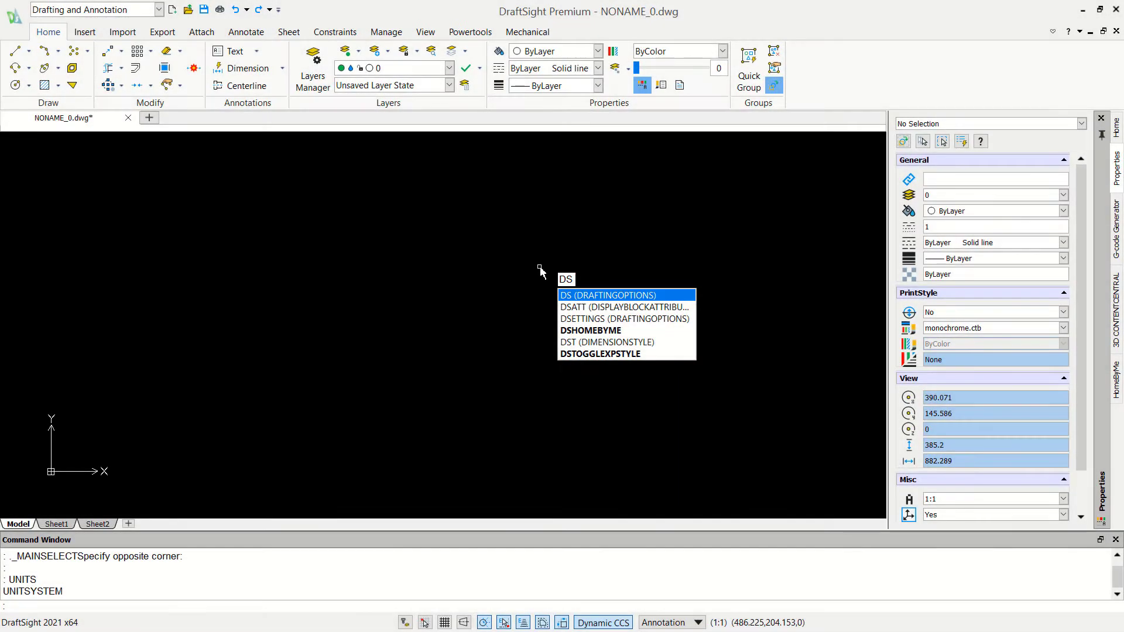
# Enable all geometry and reference entity snaps in Drafting Options.
pyautogui.press('Return')
pyautogui.press('Return')
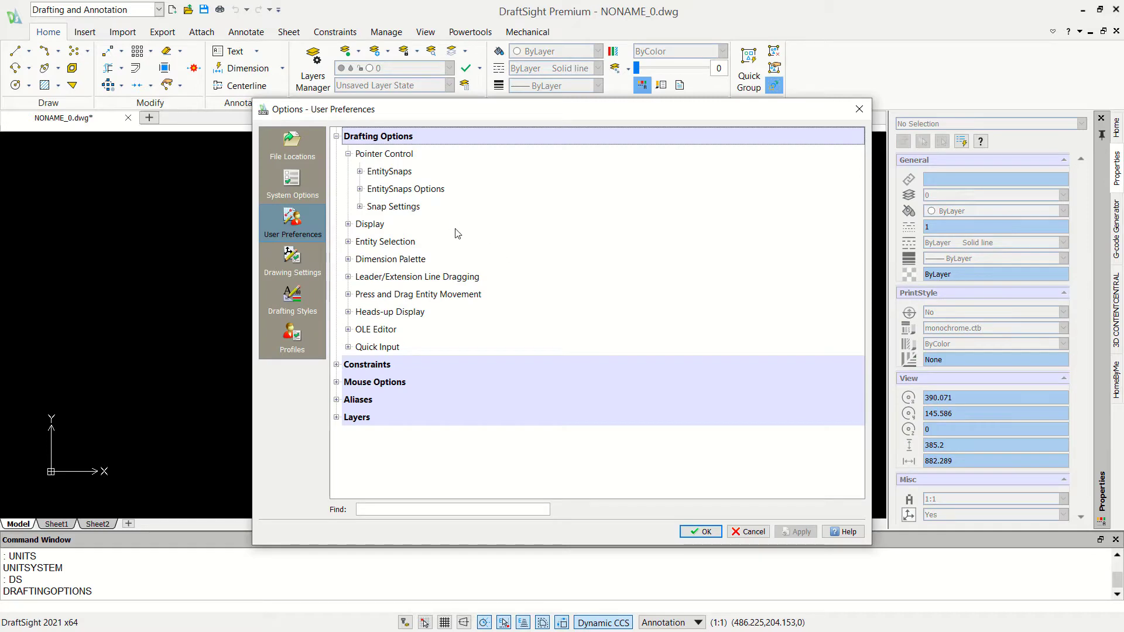
pyautogui.click(377, 174)
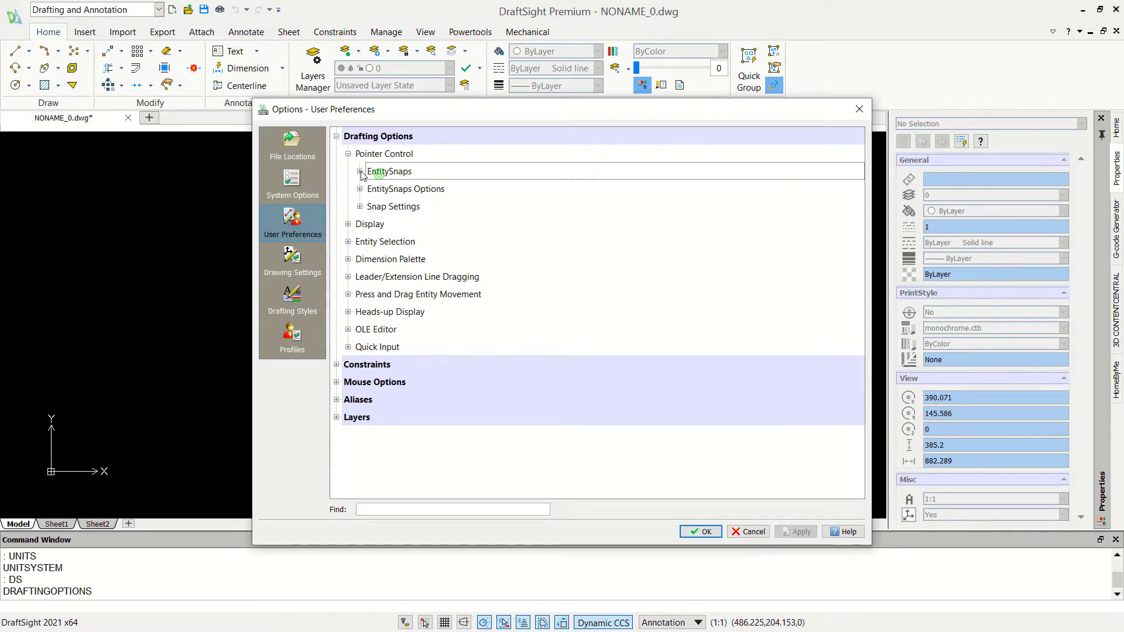
pyautogui.click(361, 172)
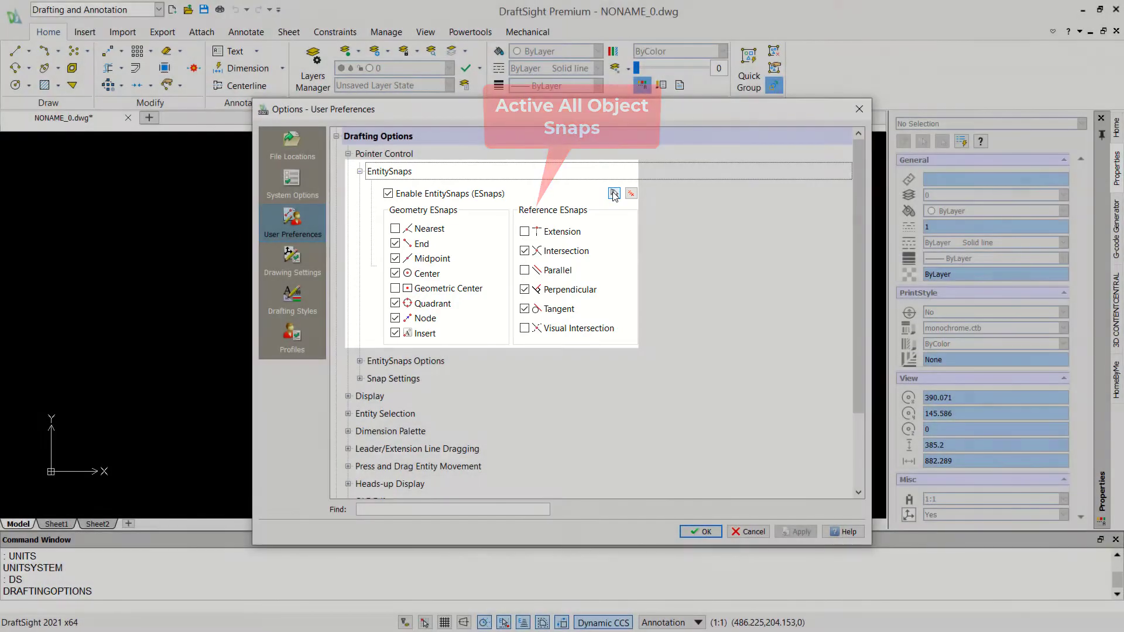
pyautogui.click(614, 193)
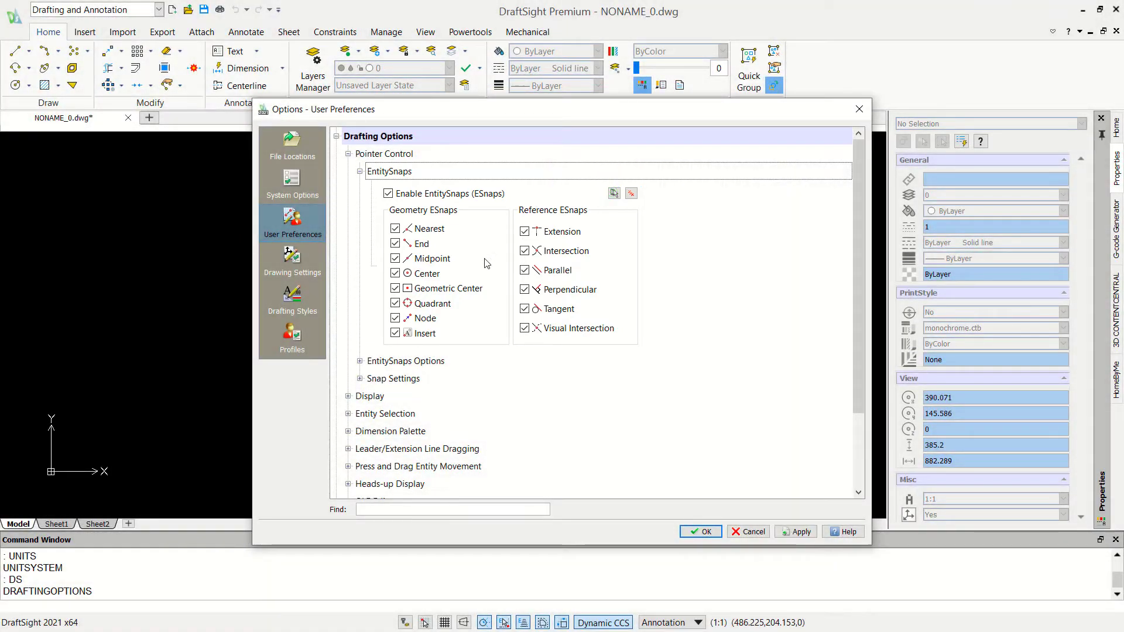
pyautogui.click(286, 190)
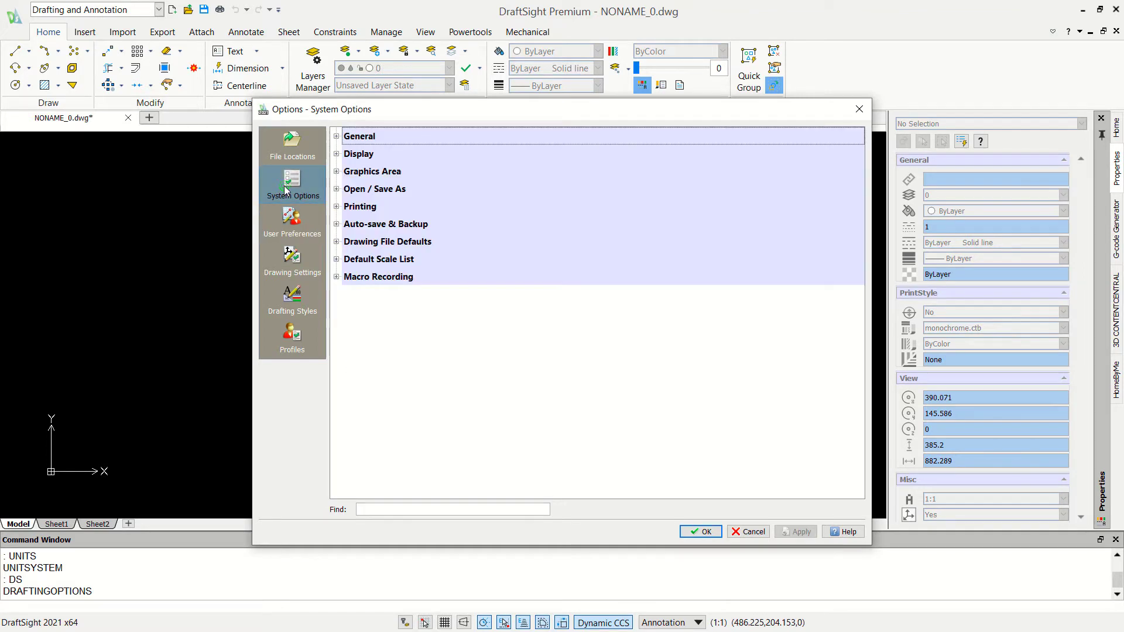
# Change the auto-save interval from 10 to 5 minutes and apply the options.
pyautogui.click(336, 224)
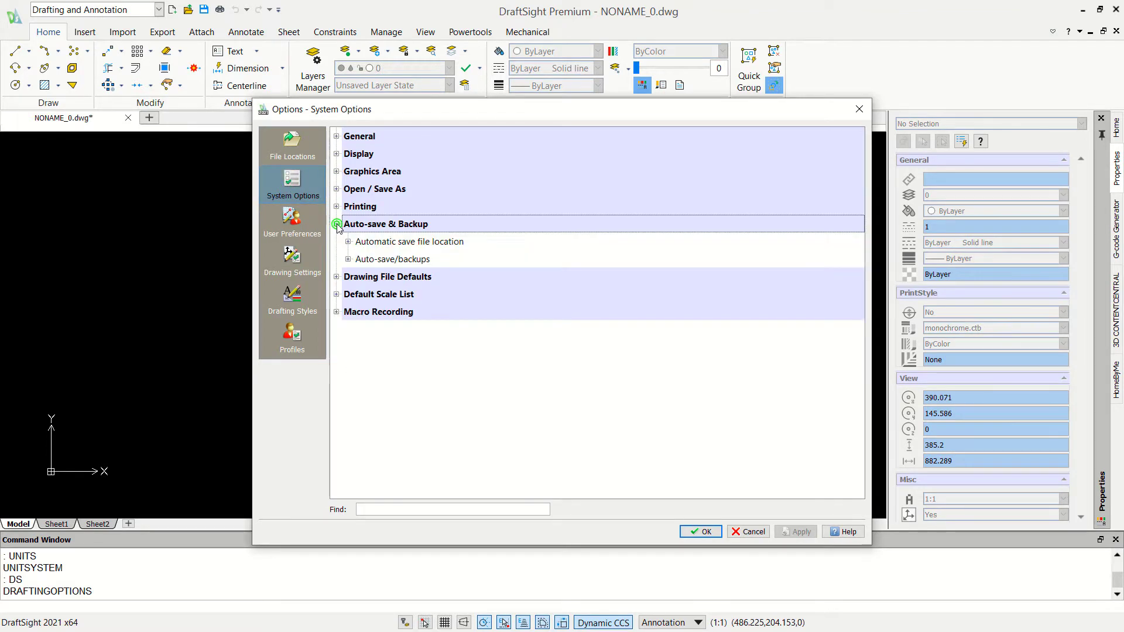
pyautogui.click(348, 259)
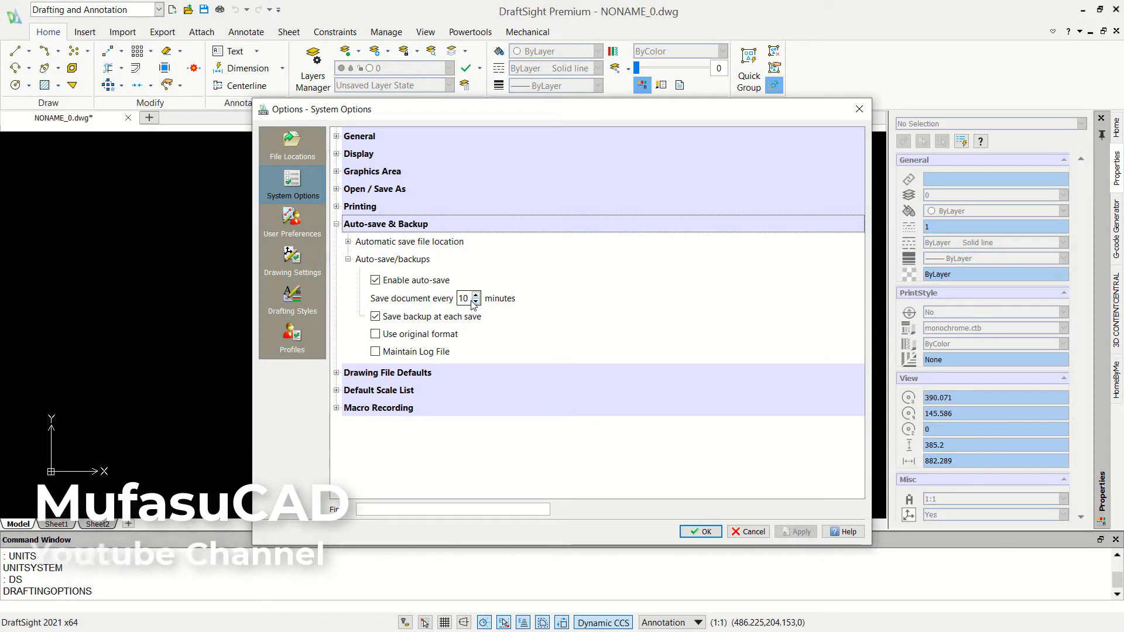
pyautogui.moveTo(471, 299); pyautogui.dragTo(448, 295)
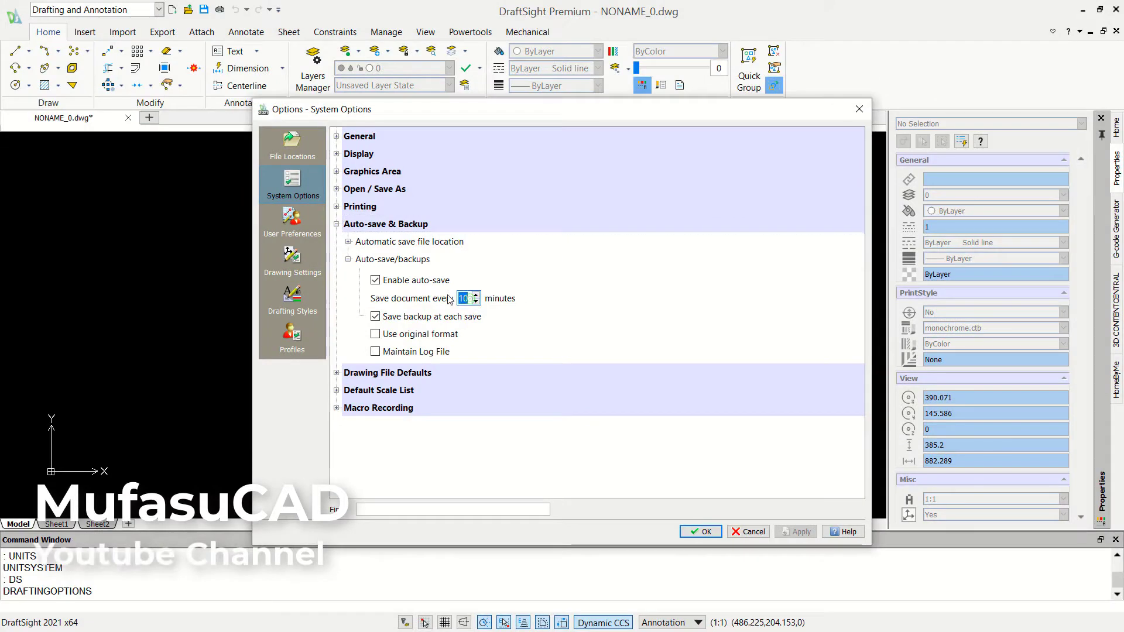
pyautogui.write('5')
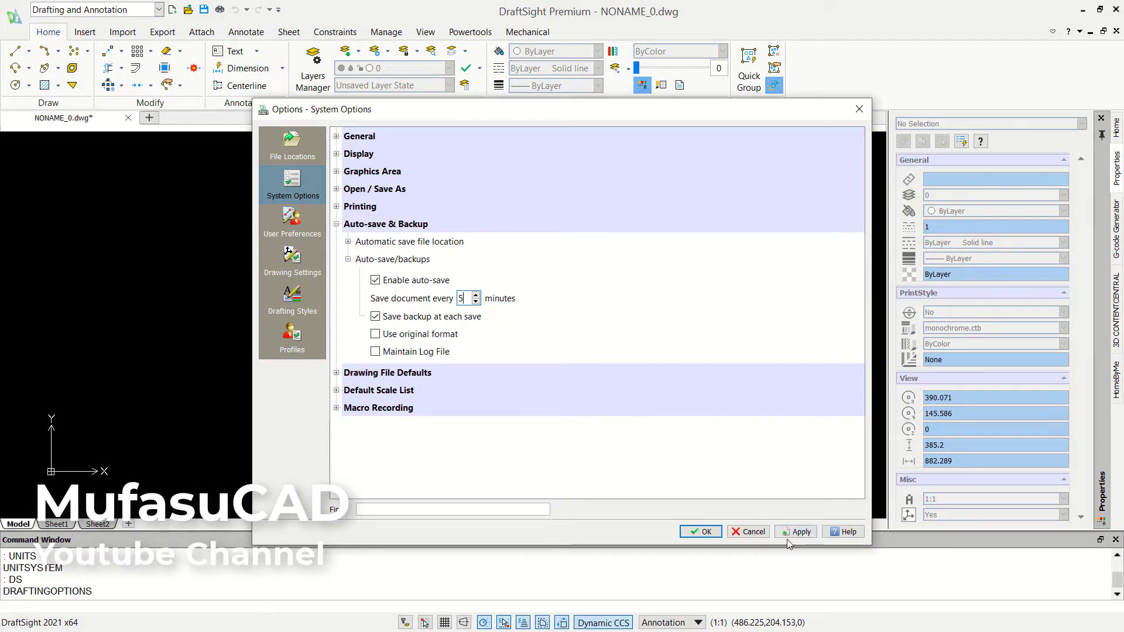
pyautogui.click(791, 533)
pyautogui.click(702, 530)
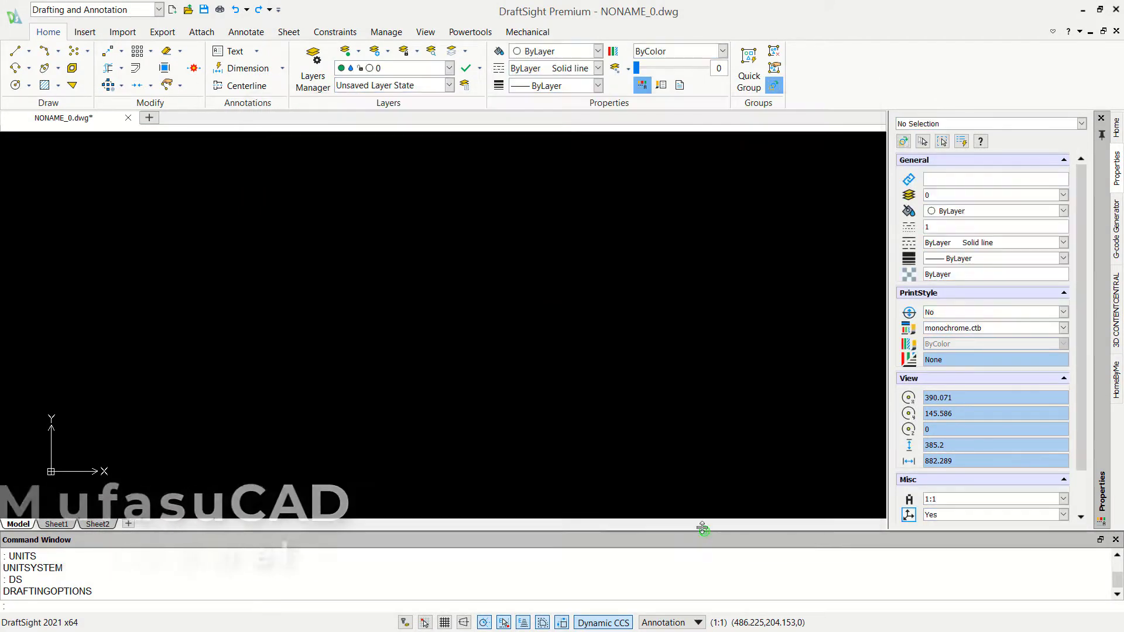
# Start a LINE at the outline's first corner and draw the 5000 vertical wall.
pyautogui.click(425, 259)
pyautogui.click(366, 312)
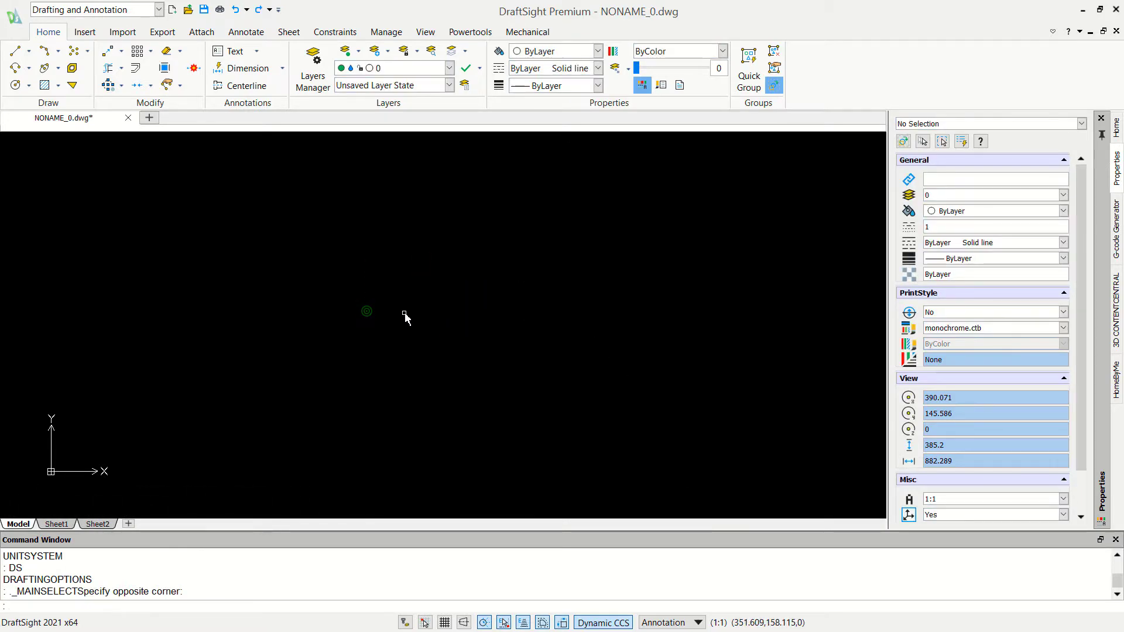
pyautogui.write('L')
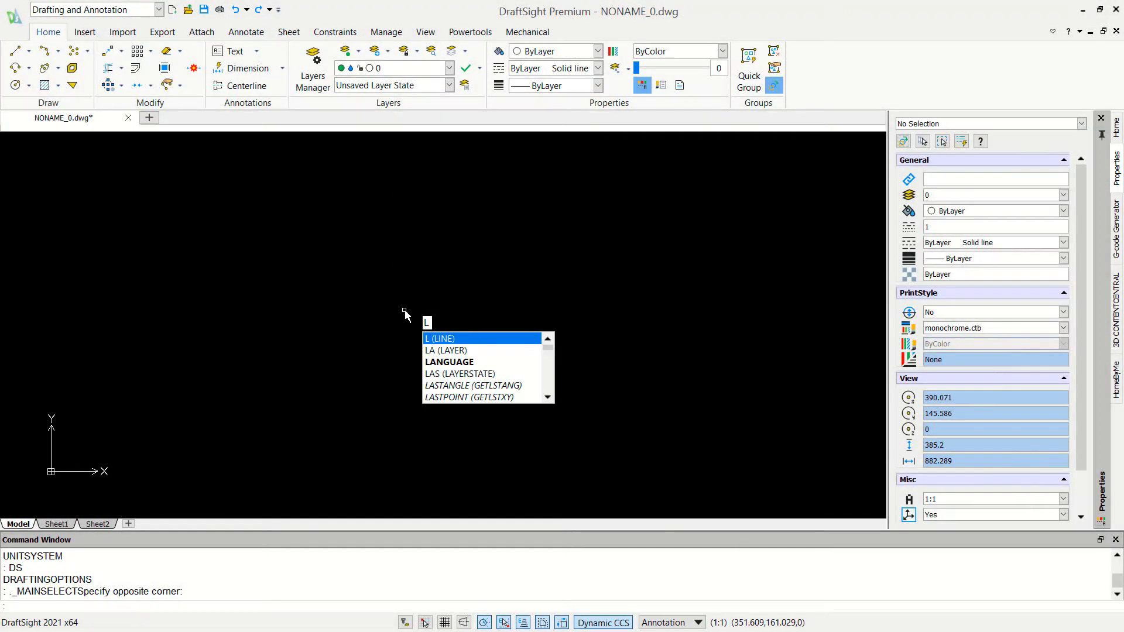
pyautogui.press('Return')
pyautogui.click(316, 420)
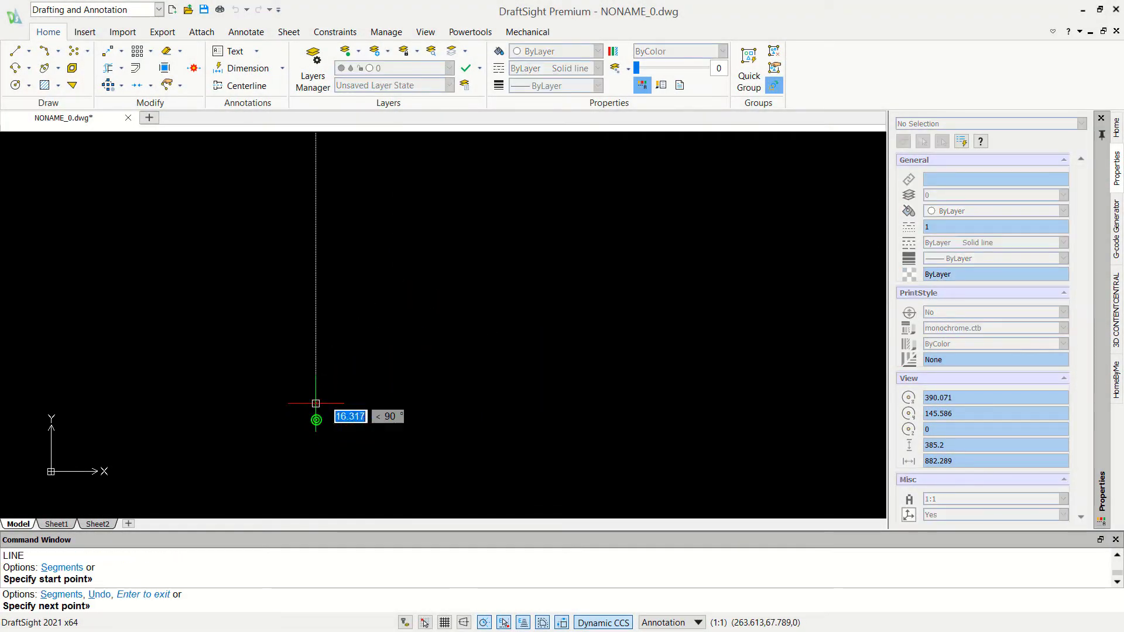
pyautogui.write('5000')
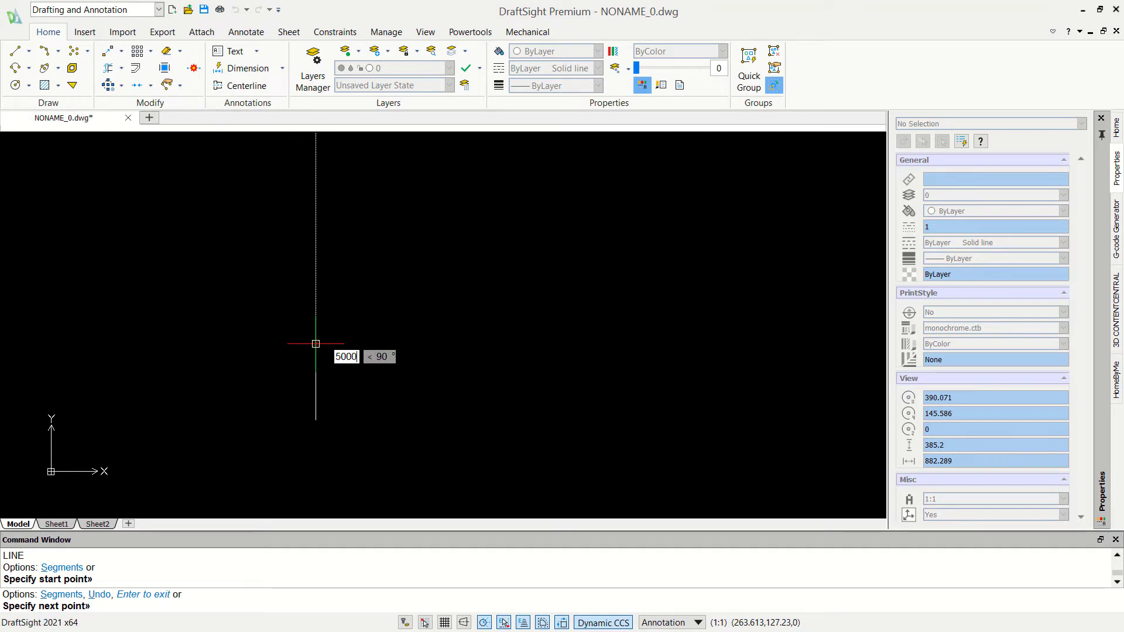
pyautogui.press('Return')
pyautogui.scroll(-3, 440, 307)
pyautogui.scroll(3, 440, 465)
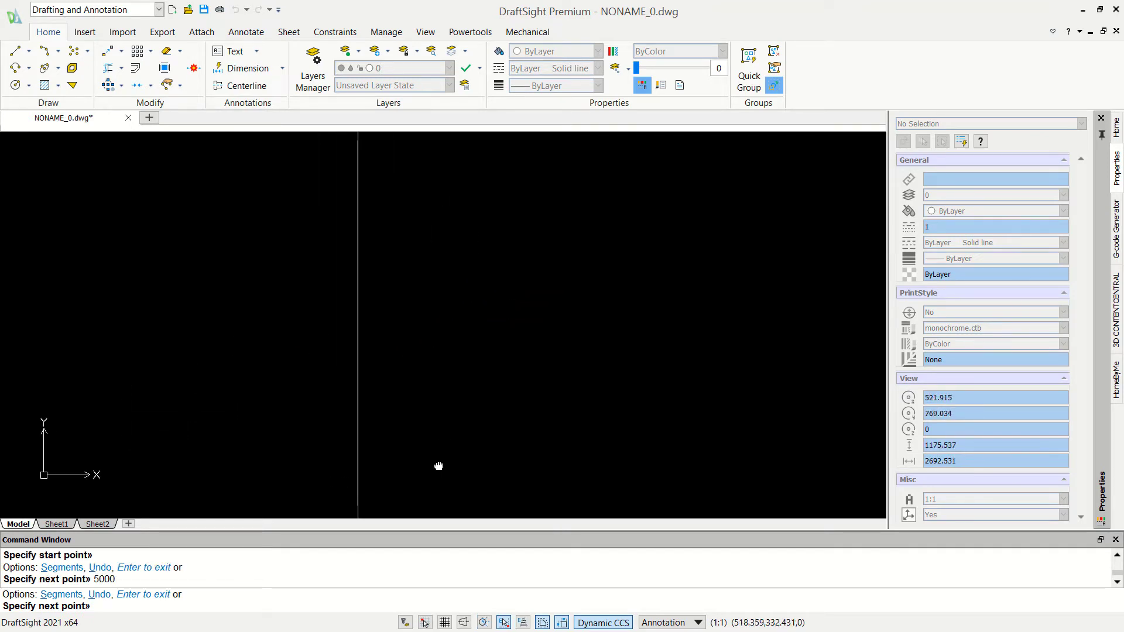
pyautogui.scroll(-6, 470, 349)
pyautogui.moveTo(469, 349)
pyautogui.mouseDown(button='middle')
pyautogui.moveTo(502, 299)
pyautogui.moveTo(471, 279)
pyautogui.moveTo(406, 353)
pyautogui.mouseUp(button='middle')
pyautogui.scroll(-4, 459, 387)
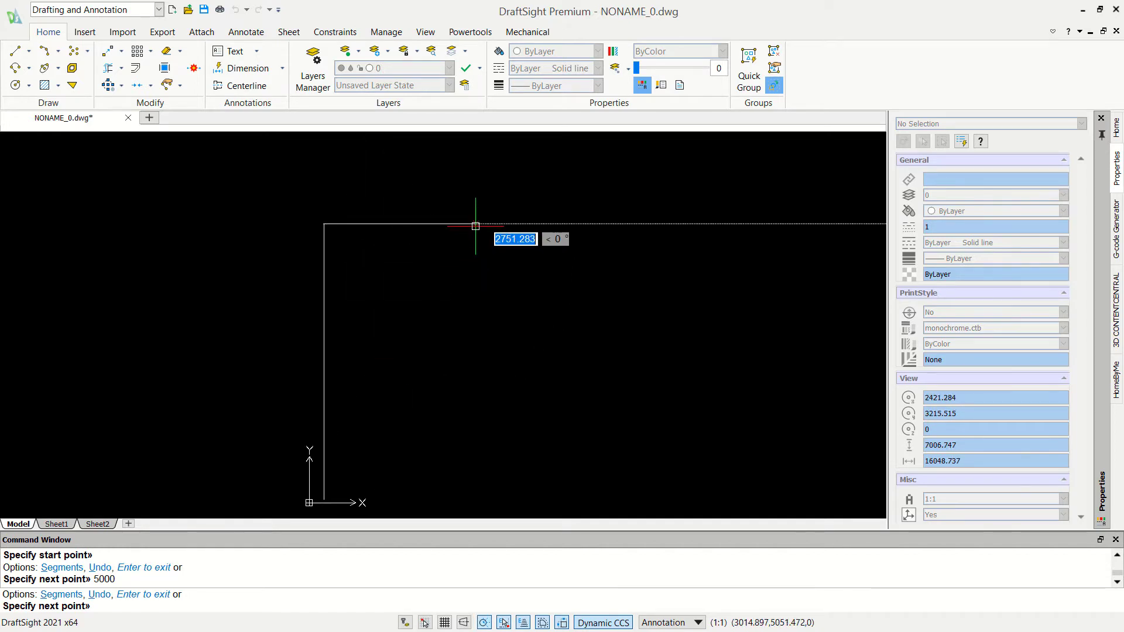
# Continue the outline with a 5000 top edge, a 2000 drop and a 2000 outward step.
pyautogui.write('5000')
pyautogui.press('Return')
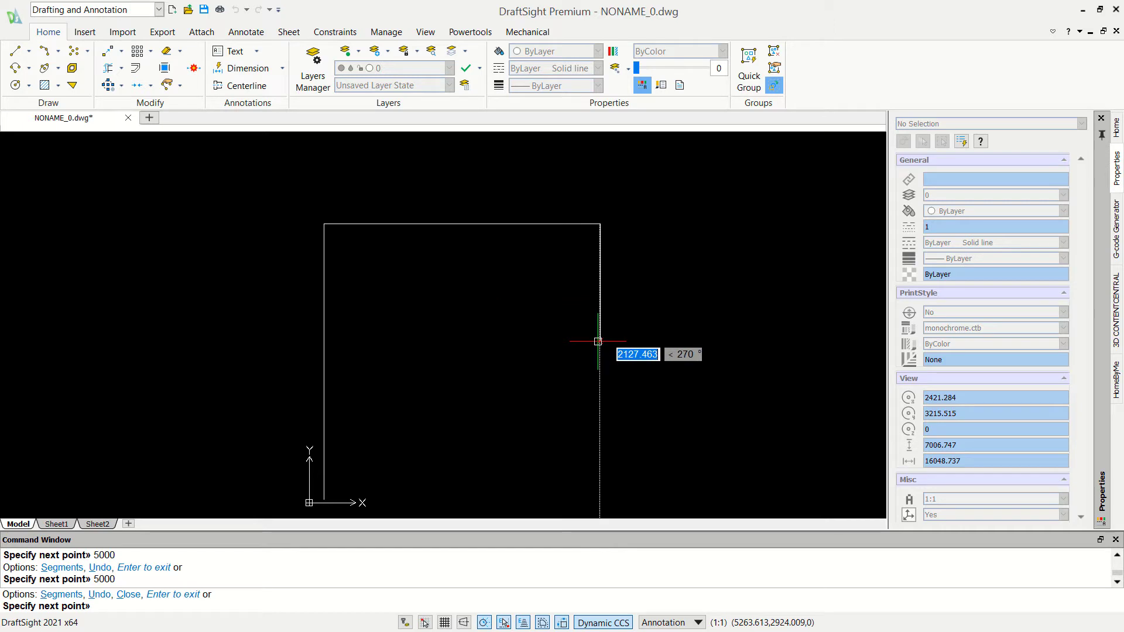
pyautogui.write('2000')
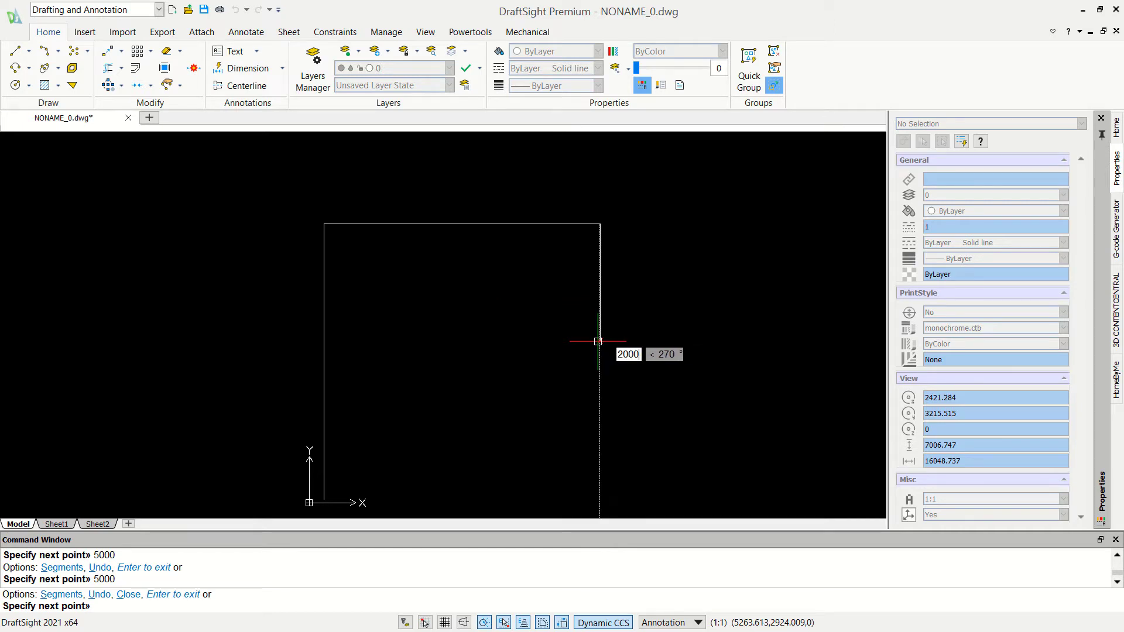
pyautogui.press('Return')
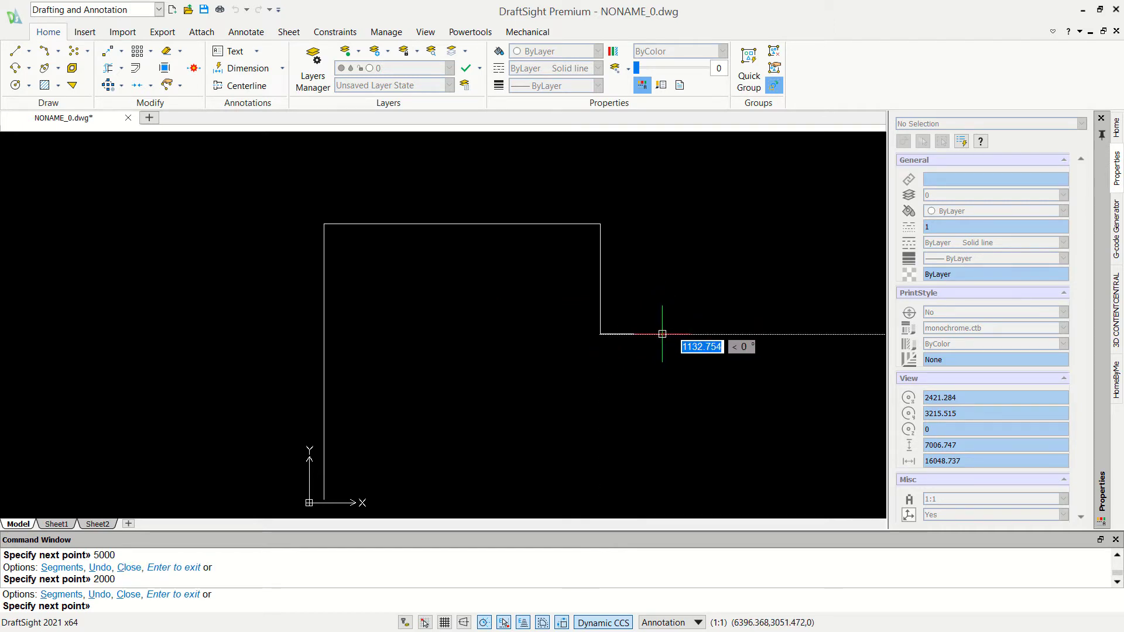
pyautogui.write('2000')
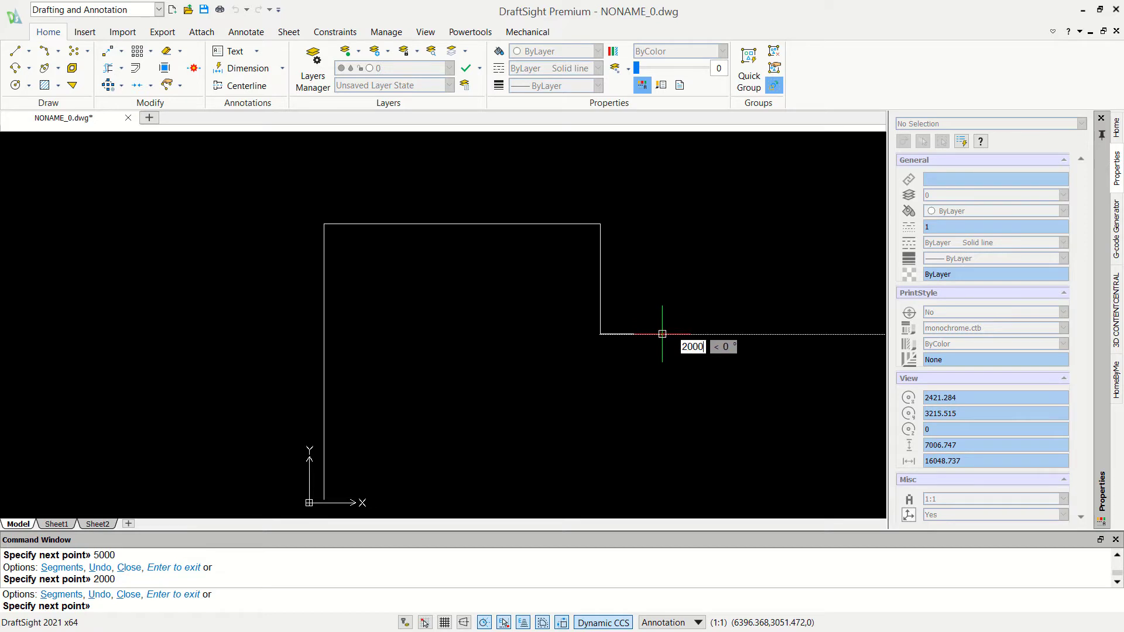
pyautogui.press('Return')
pyautogui.moveTo(636, 414); pyautogui.dragTo(601, 301, button='middle')
pyautogui.scroll(-2, 592, 334)
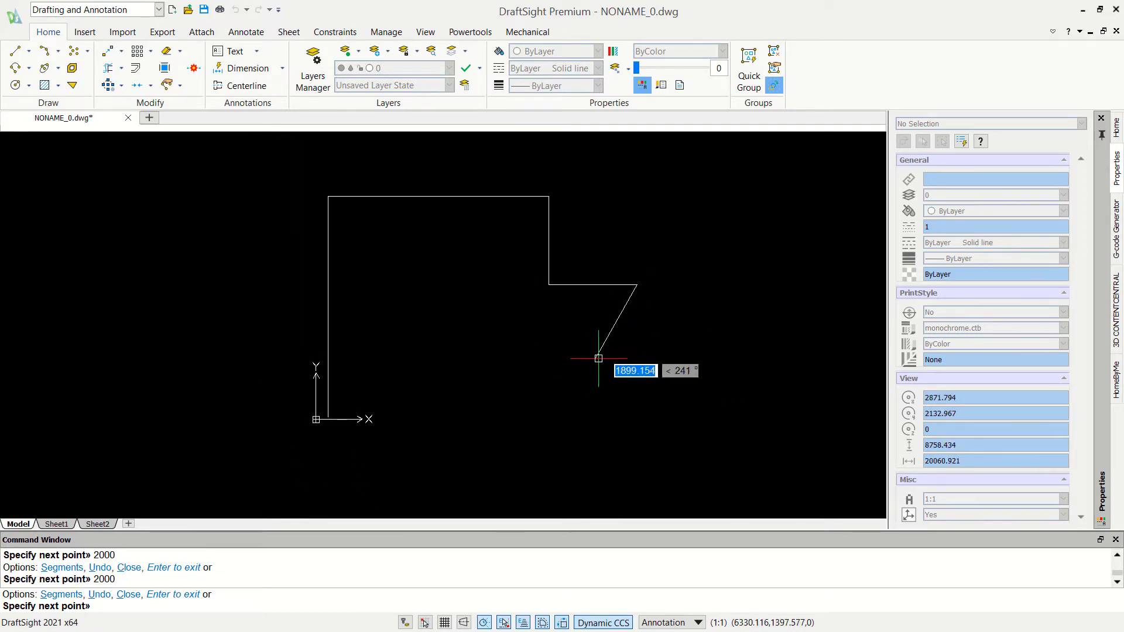
# Add the 5000 right side, the 4000 bottom edge and a 2000 wall segment.
pyautogui.write('5')
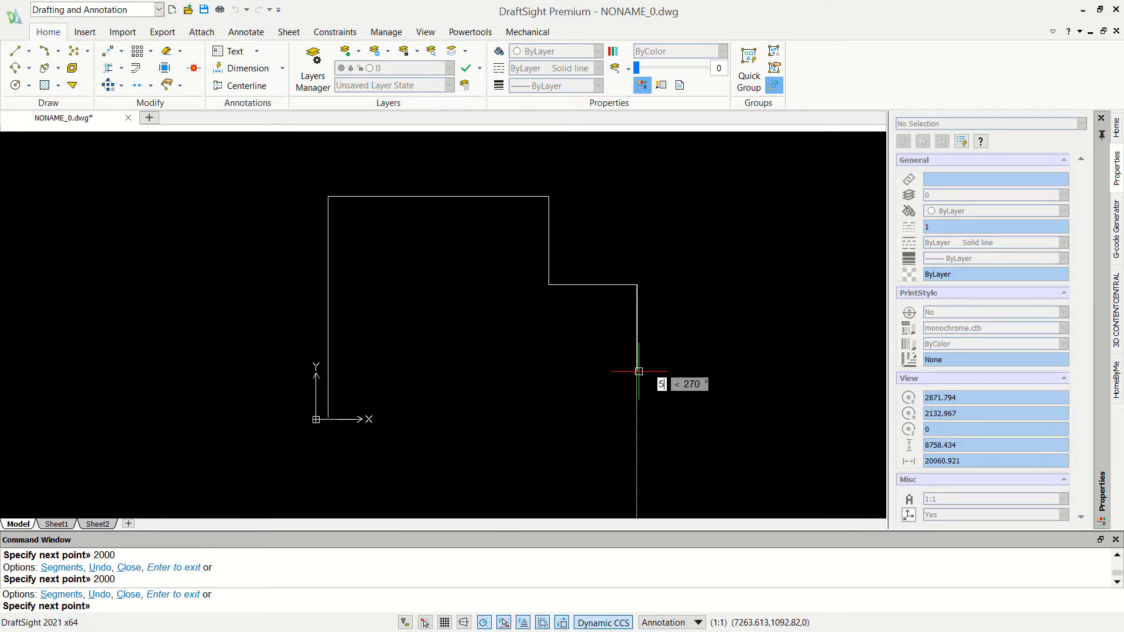
pyautogui.write('000')
pyautogui.press('Return')
pyautogui.moveTo(582, 442); pyautogui.dragTo(578, 357, button='middle')
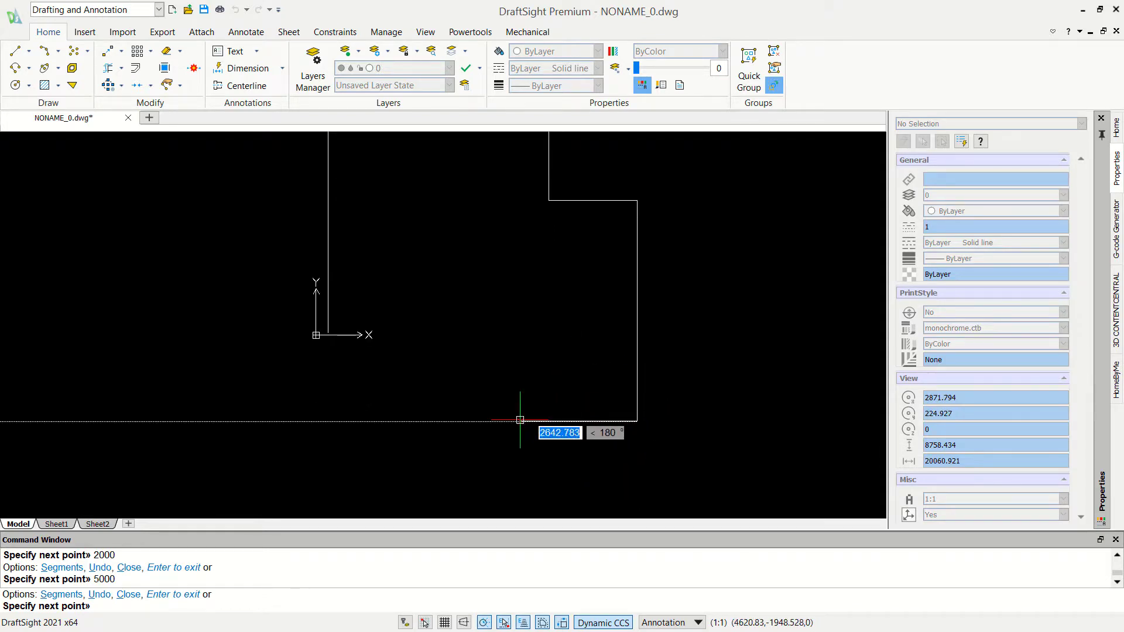
pyautogui.write('40')
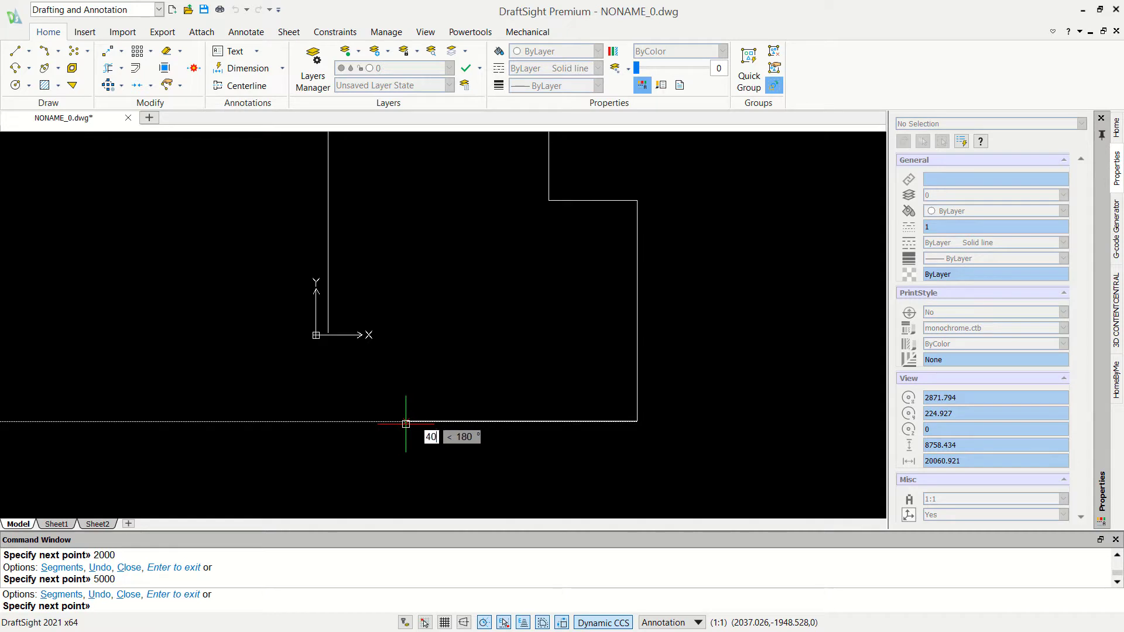
pyautogui.write('00')
pyautogui.press('Return')
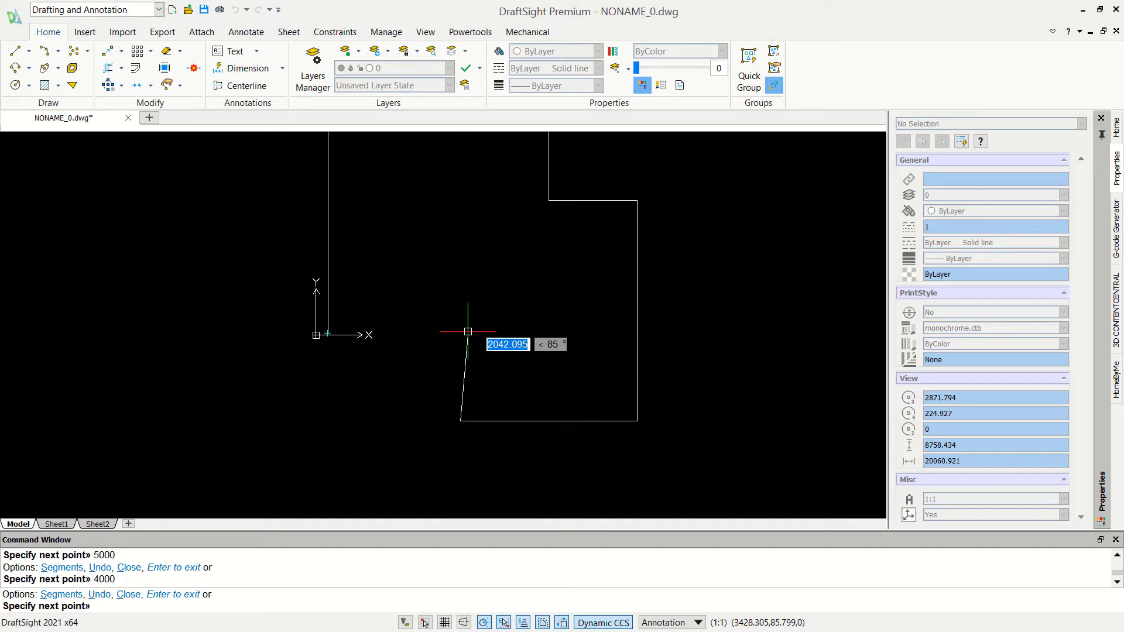
pyautogui.write('20')
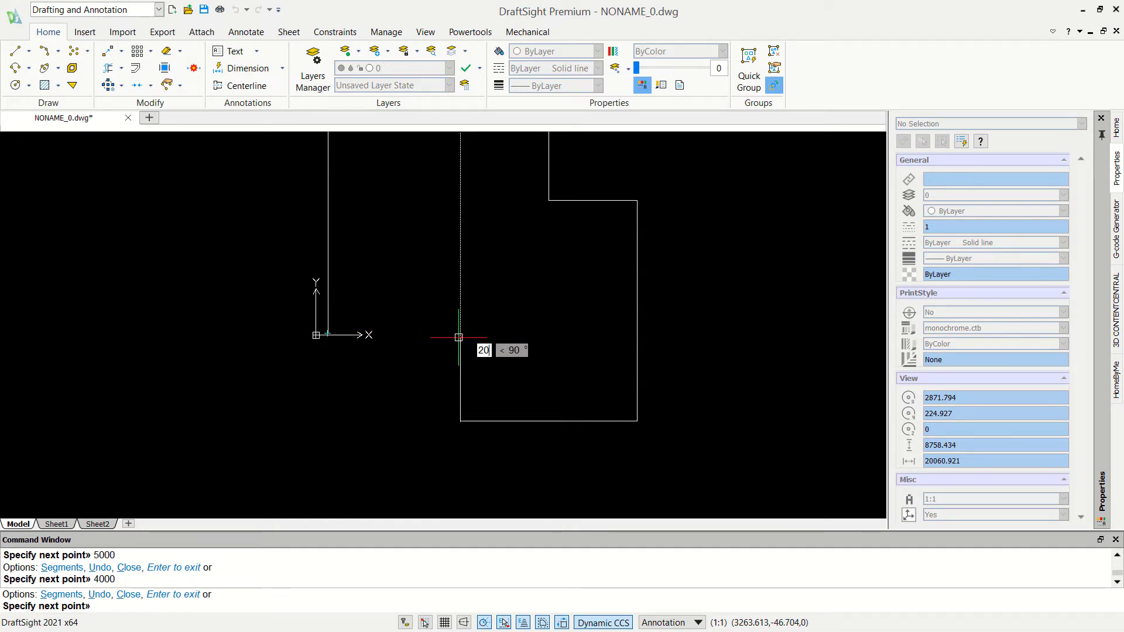
pyautogui.write('00')
pyautogui.press('Return')
# Close the outline back to its starting corner.
pyautogui.write('c')
pyautogui.press('Return')
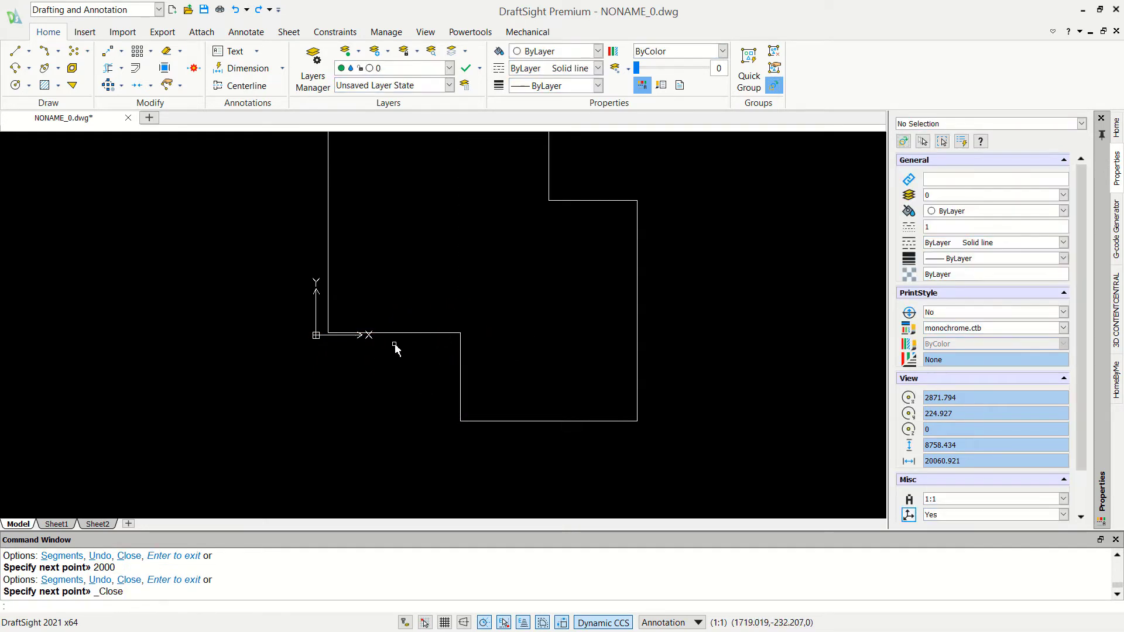
pyautogui.moveTo(472, 281); pyautogui.dragTo(479, 338, button='middle')
pyautogui.write('J')
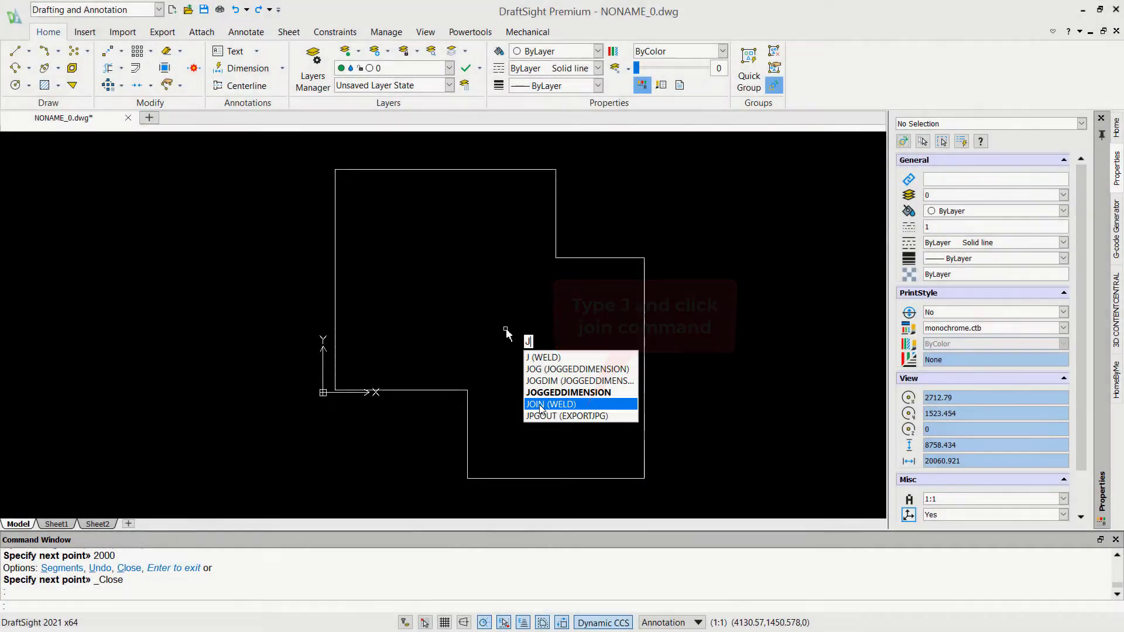
# Join all eight outline lines into a single polyline.
pyautogui.click(539, 405)
pyautogui.click(675, 498)
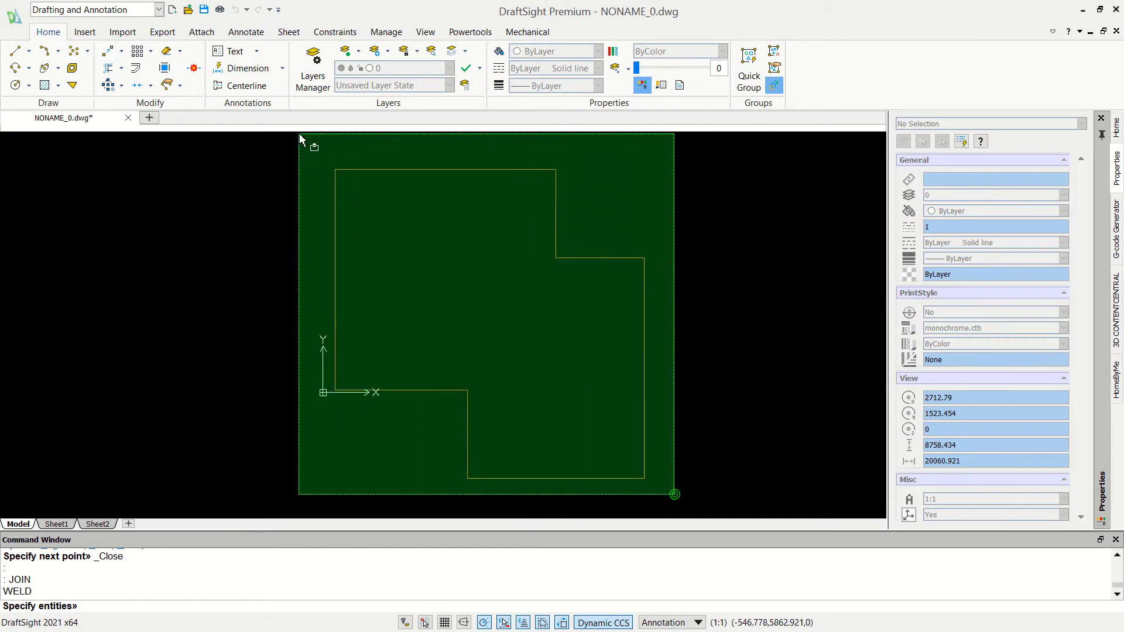
pyautogui.click(298, 151)
pyautogui.press('Return')
pyautogui.write('L')
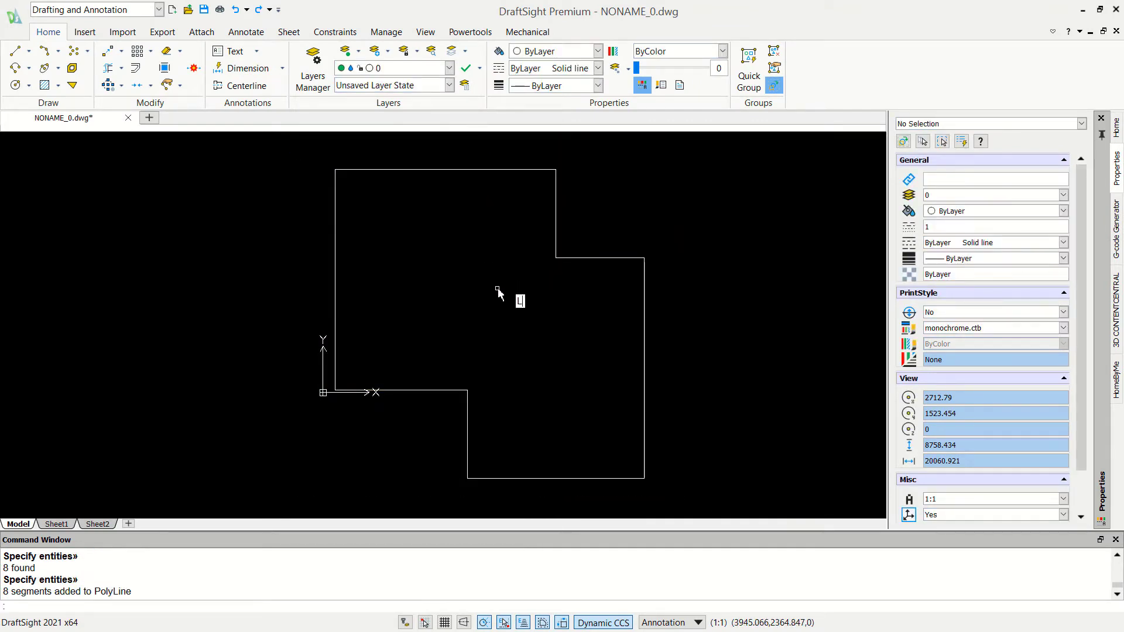
pyautogui.press('Return')
# Draw a horizontal divider past the right wall and a vertical divider from the step corner down.
pyautogui.click(467, 389)
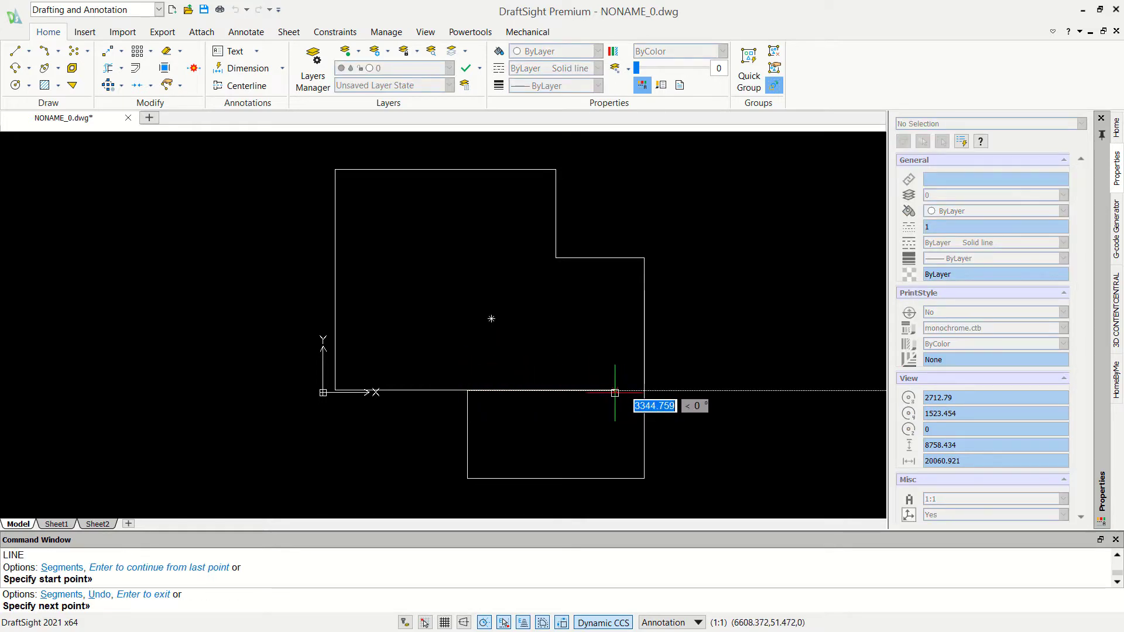
pyautogui.click(615, 393)
pyautogui.press('Return')
pyautogui.press('Return')
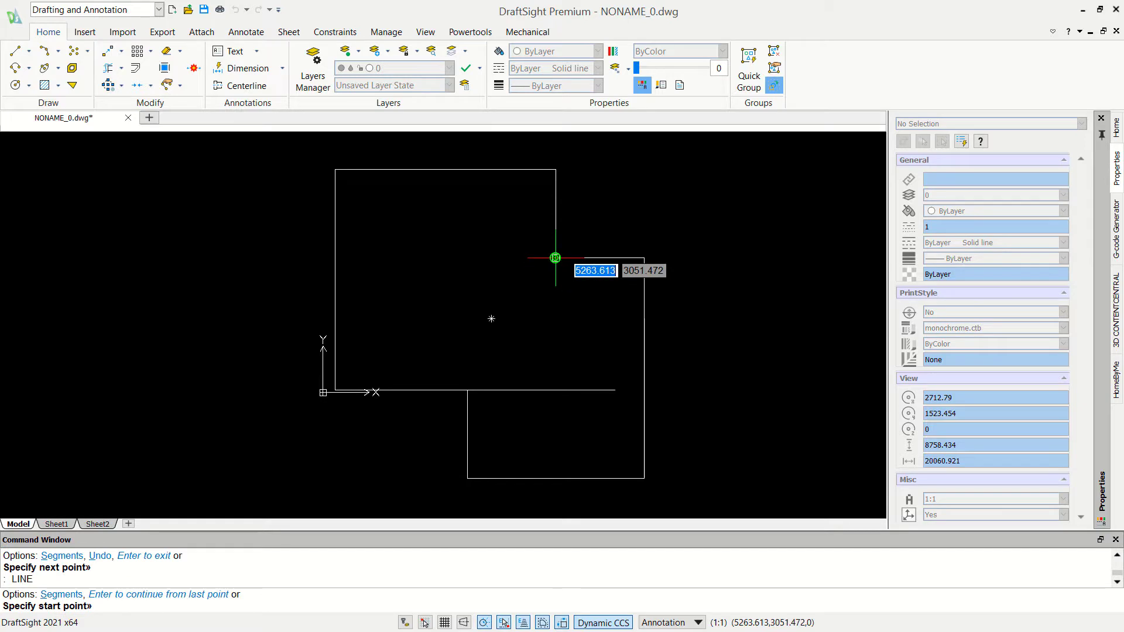
pyautogui.click(555, 257)
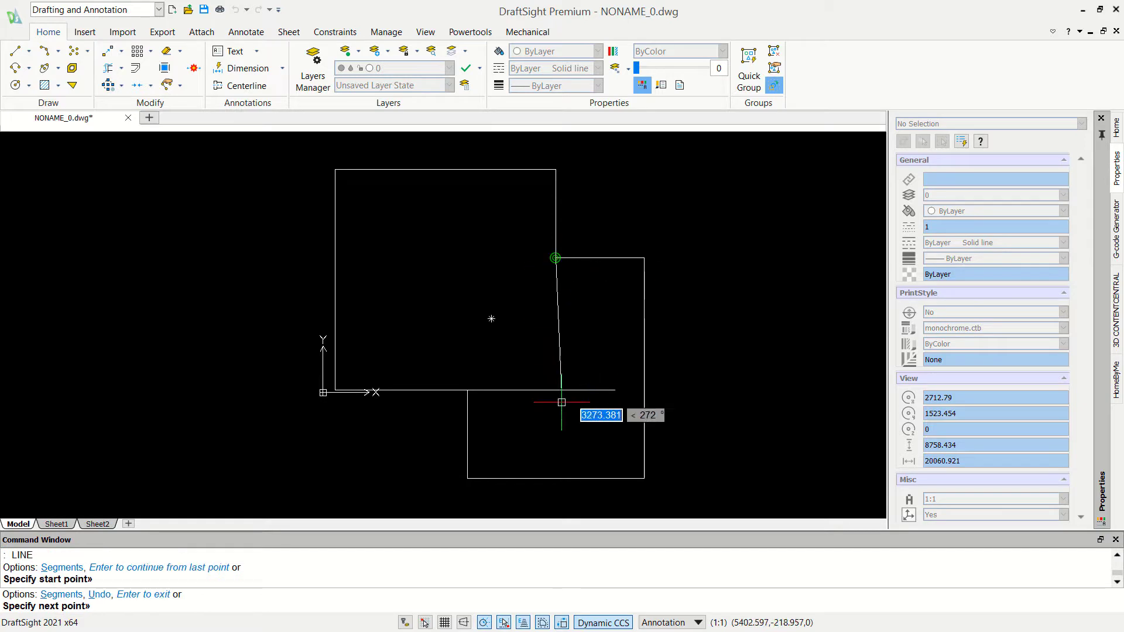
pyautogui.click(555, 479)
pyautogui.press('Return')
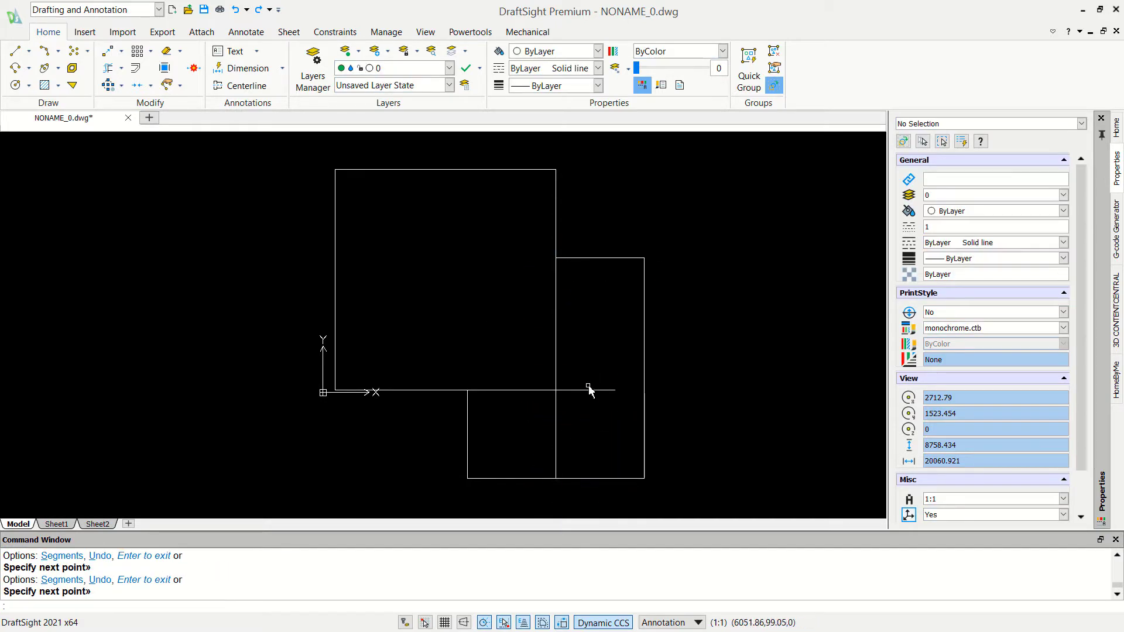
pyautogui.write('TR')
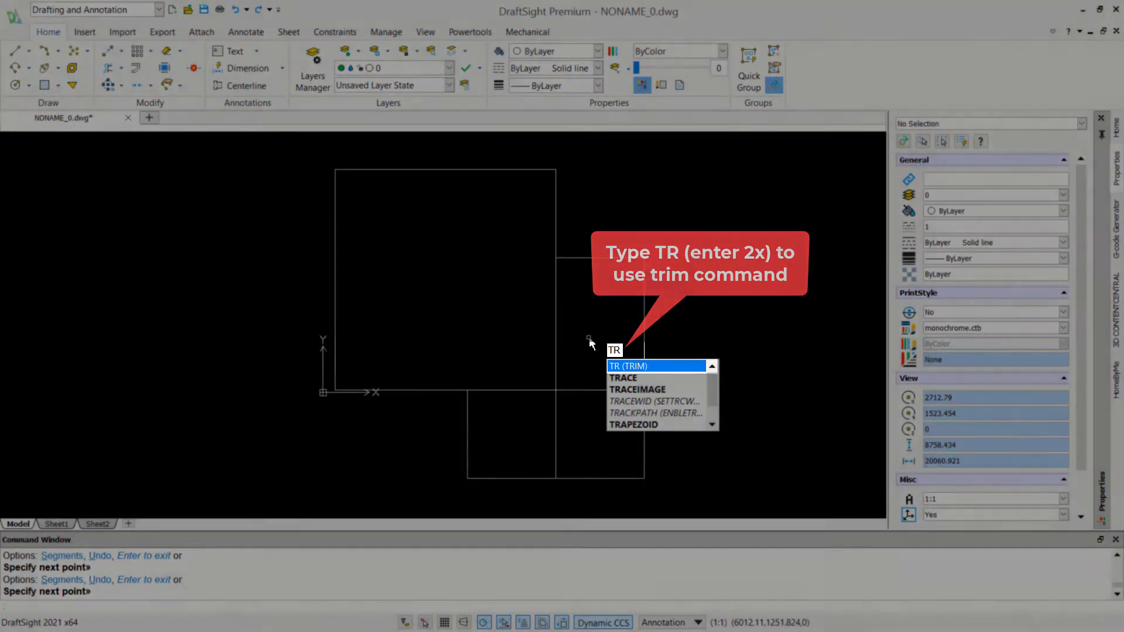
# Trim the horizontal divider's overhang beyond the right wall.
pyautogui.press('Return')
pyautogui.press('Return')
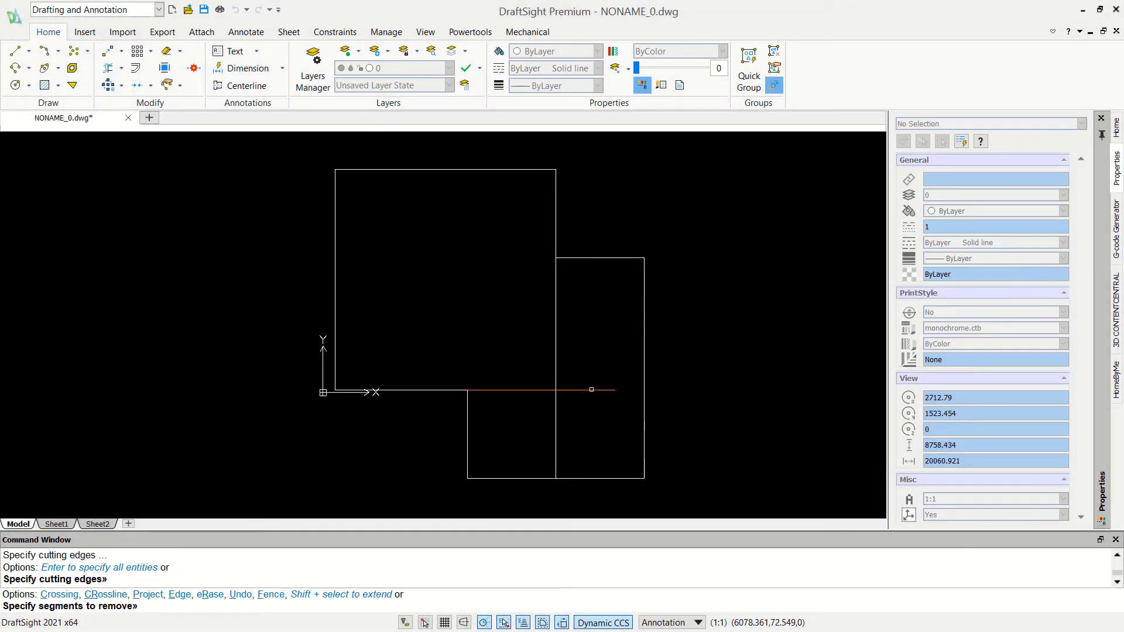
pyautogui.click(591, 388)
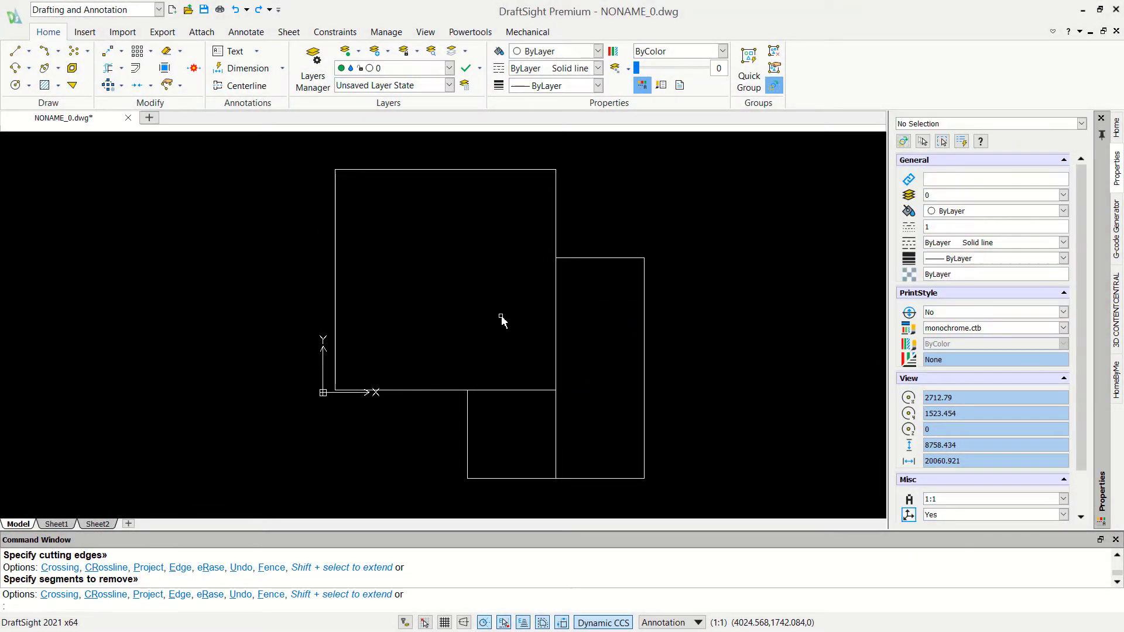
pyautogui.moveTo(442, 267); pyautogui.dragTo(445, 267, button='middle')
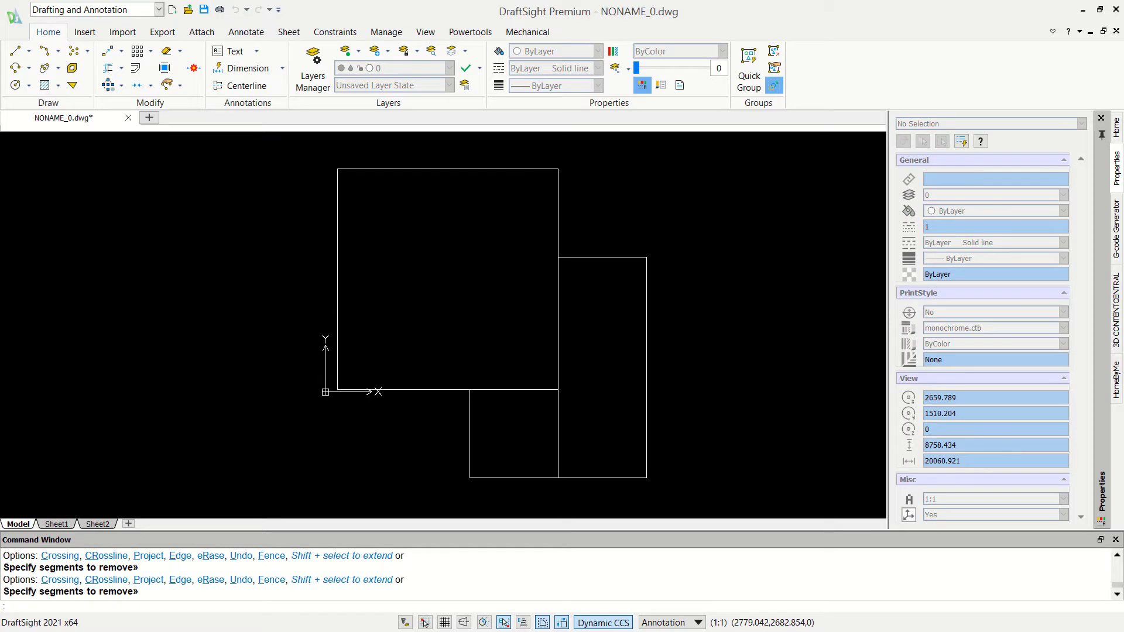
pyautogui.press('Escape')
# Offset the house outline 120 inward for the wall thickness.
pyautogui.write('OFFSET')
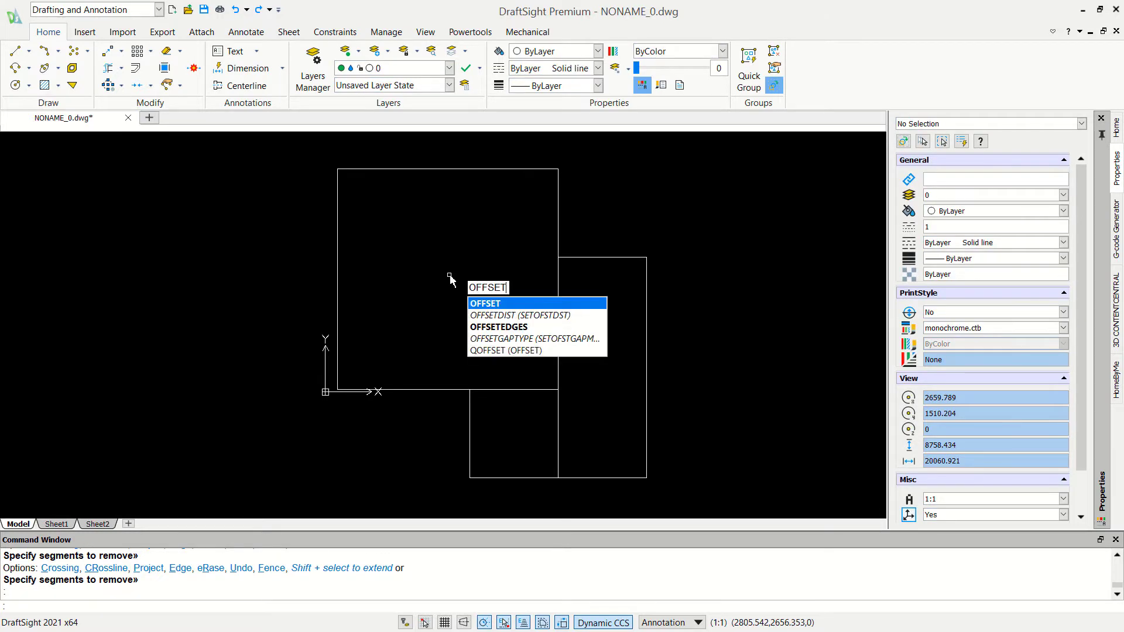
pyautogui.press('Return')
pyautogui.press('Return')
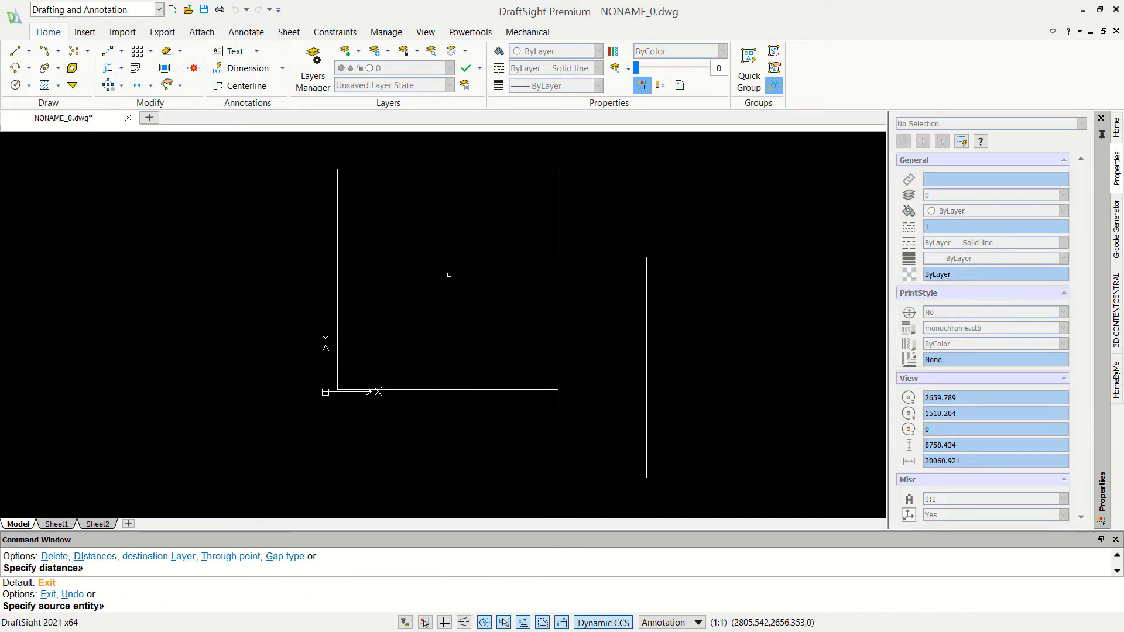
pyautogui.press('Escape')
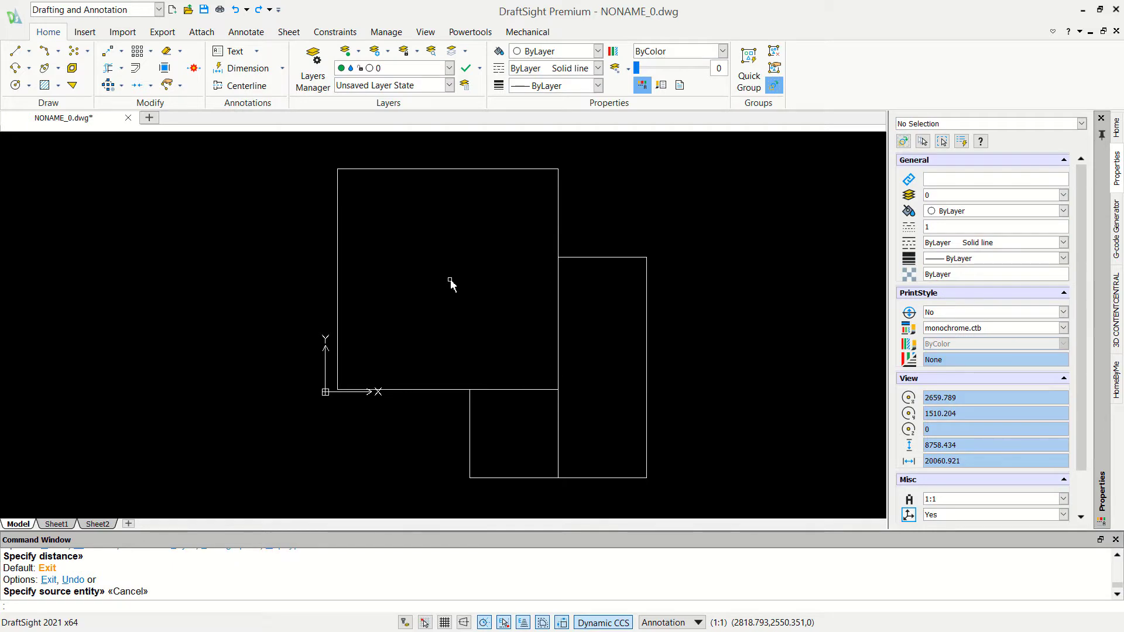
pyautogui.write('O')
pyautogui.press('Return')
pyautogui.write('120')
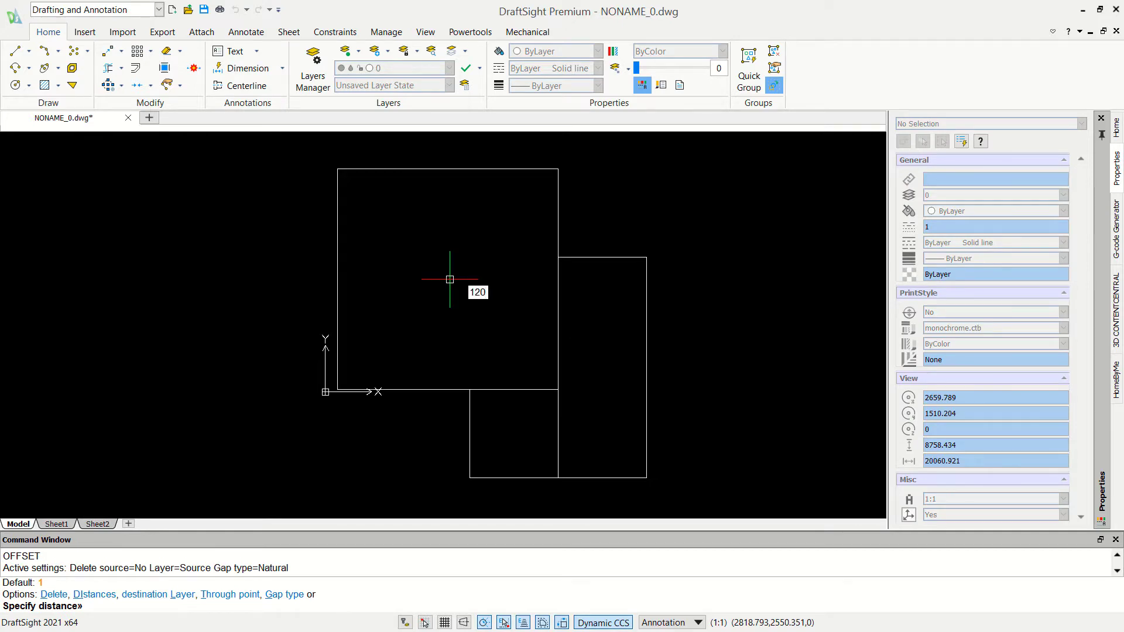
pyautogui.press('Return')
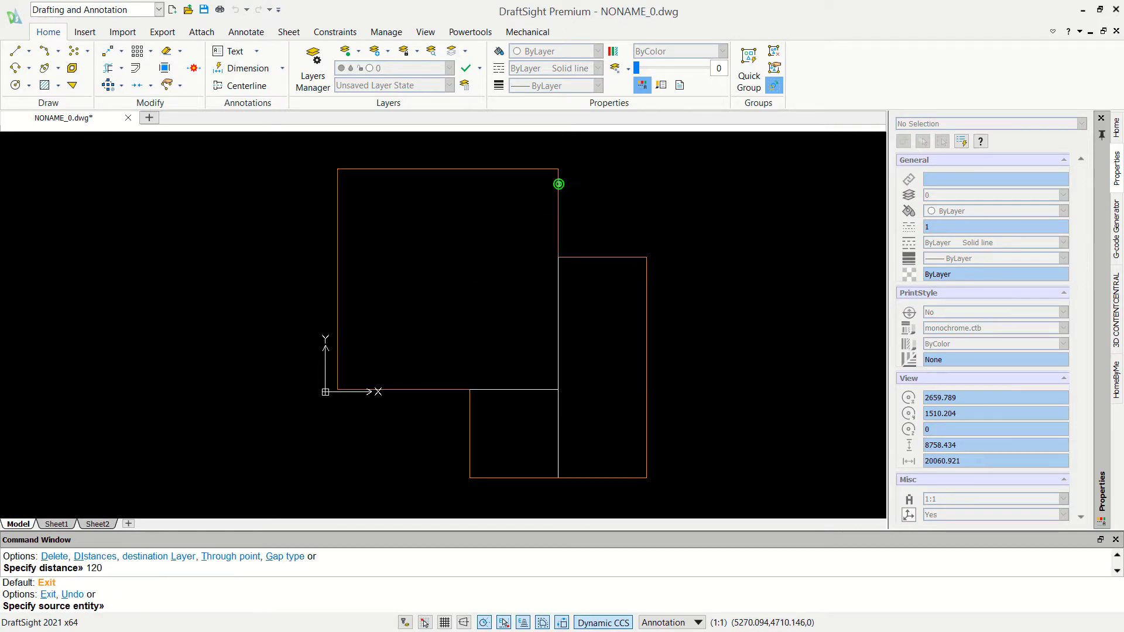
pyautogui.click(556, 180)
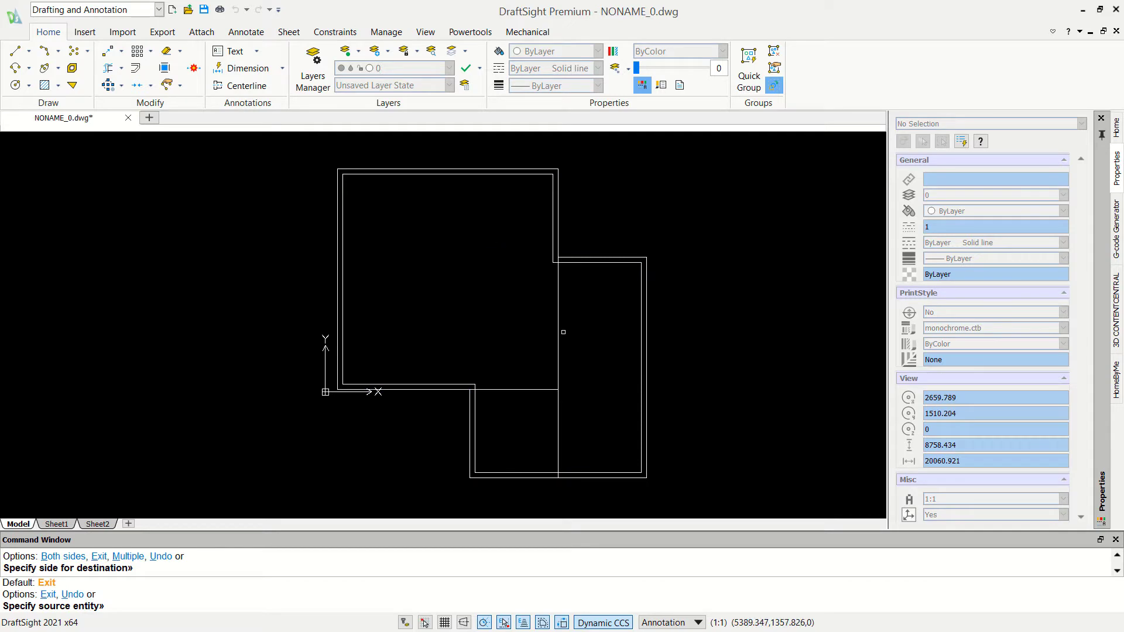
pyautogui.click(558, 328)
# Offset the vertical and horizontal interior lines by 120 to double them.
pyautogui.click(497, 335)
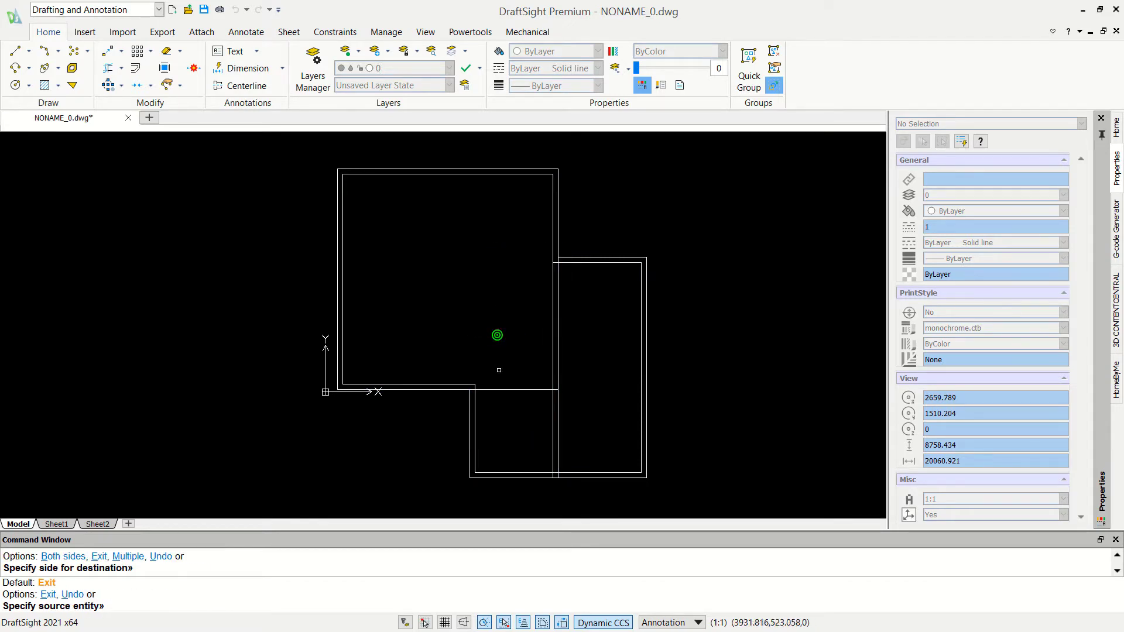
pyautogui.click(503, 390)
pyautogui.click(503, 353)
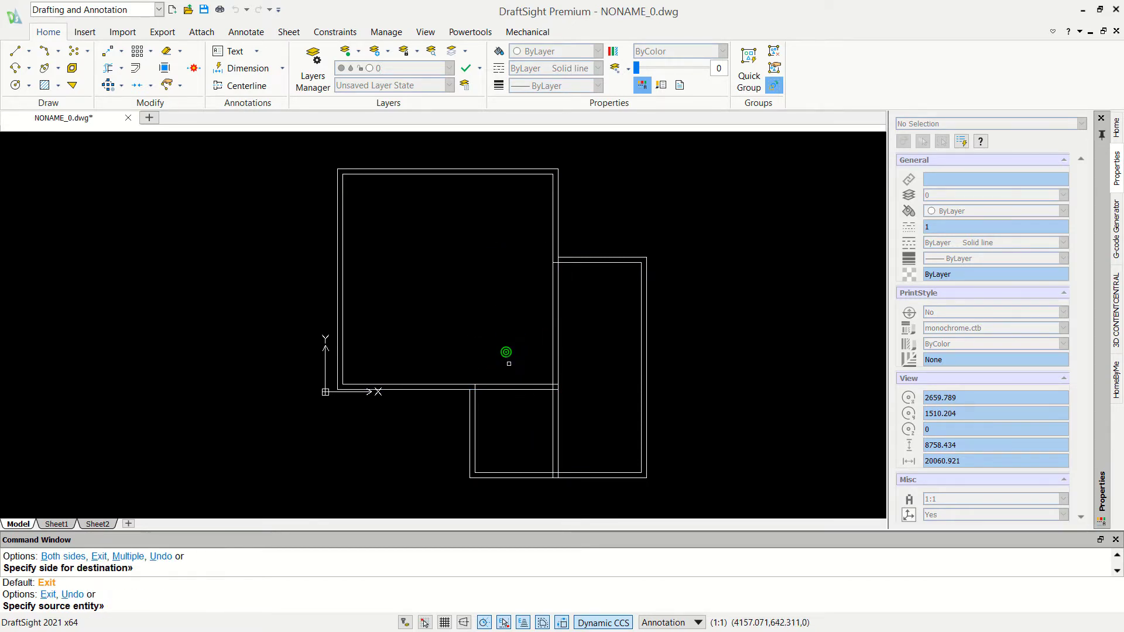
pyautogui.scroll(2, 502, 385)
pyautogui.scroll(1, 477, 389)
pyautogui.scroll(1, 478, 389)
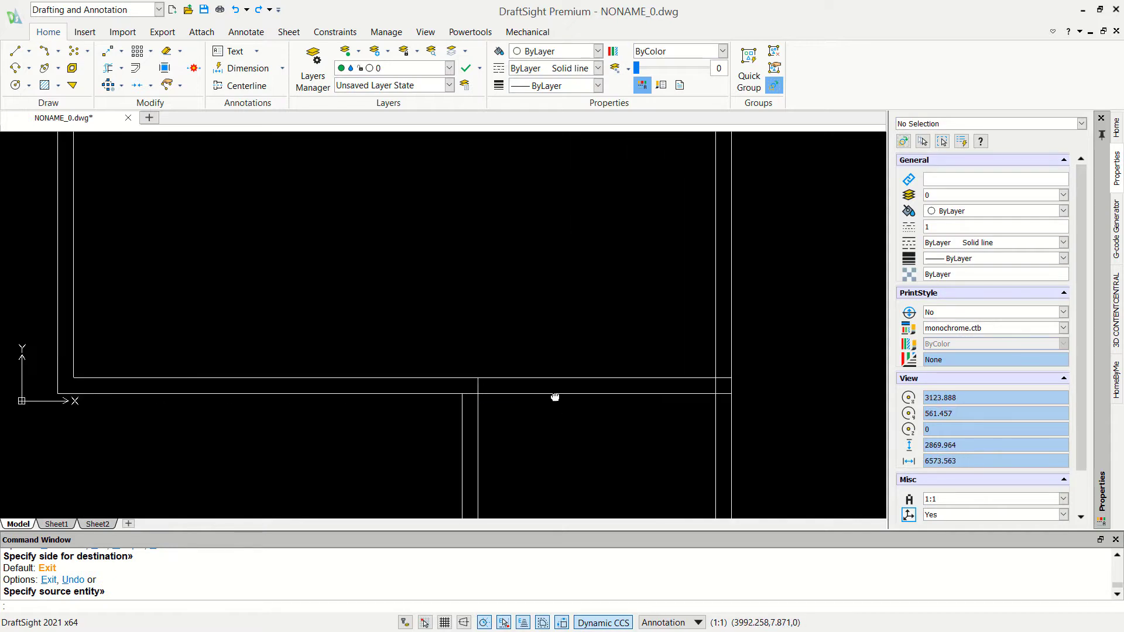
pyautogui.scroll(1, 511, 350)
# Trim the overlapping wall pieces at the horizontal wall's left and right junctions.
pyautogui.write('tr')
pyautogui.press('Return')
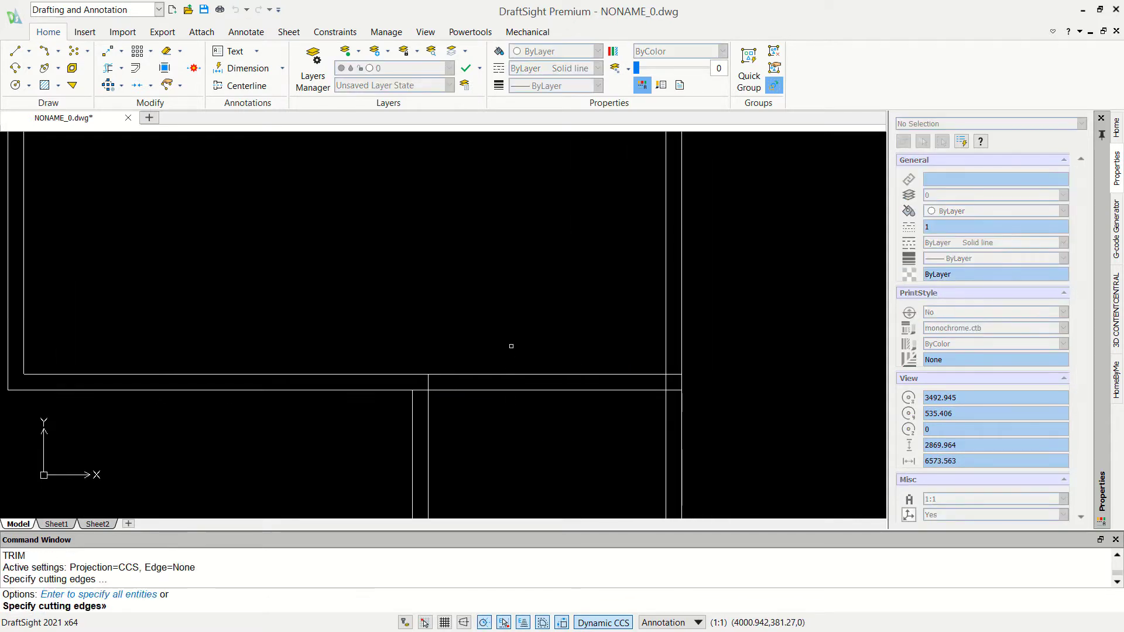
pyautogui.press('Return')
pyautogui.click(427, 385)
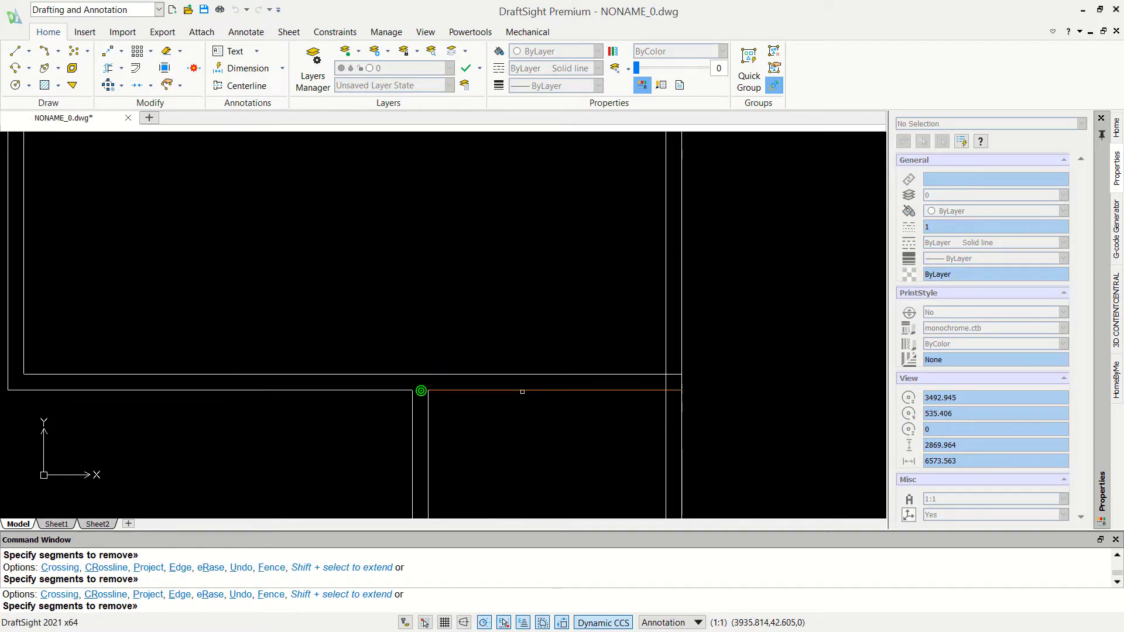
pyautogui.click(419, 389)
pyautogui.click(675, 399)
pyautogui.click(676, 370)
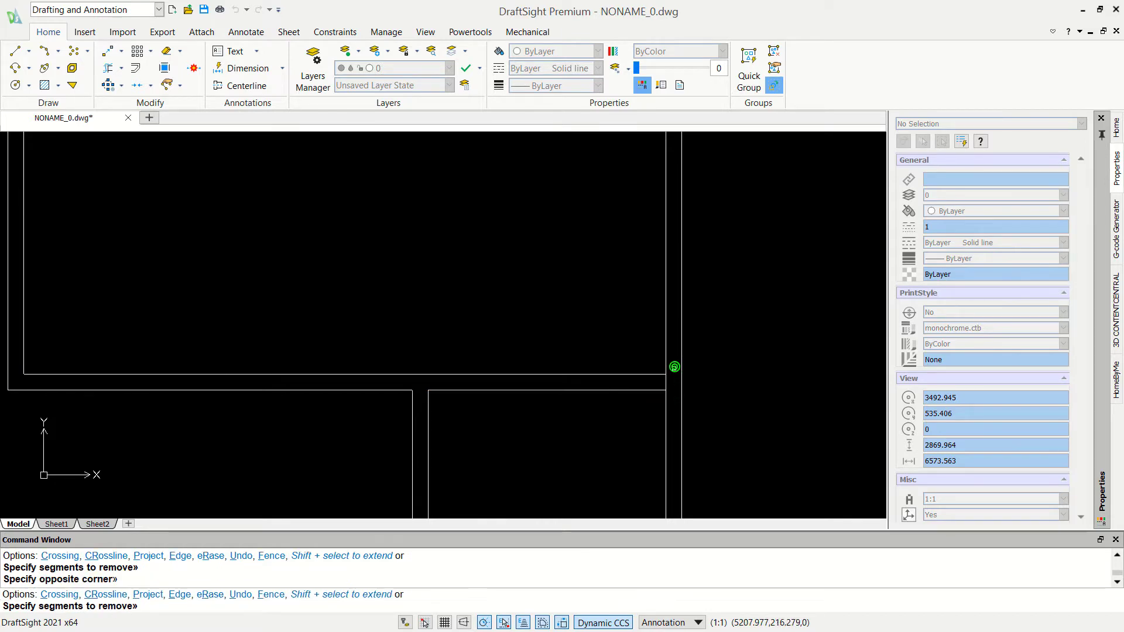
pyautogui.click(652, 383)
# Trim the overlapping wall pieces at the step-corner junction, then view the whole plan.
pyautogui.scroll(2, 652, 384)
pyautogui.scroll(-3, 732, 278)
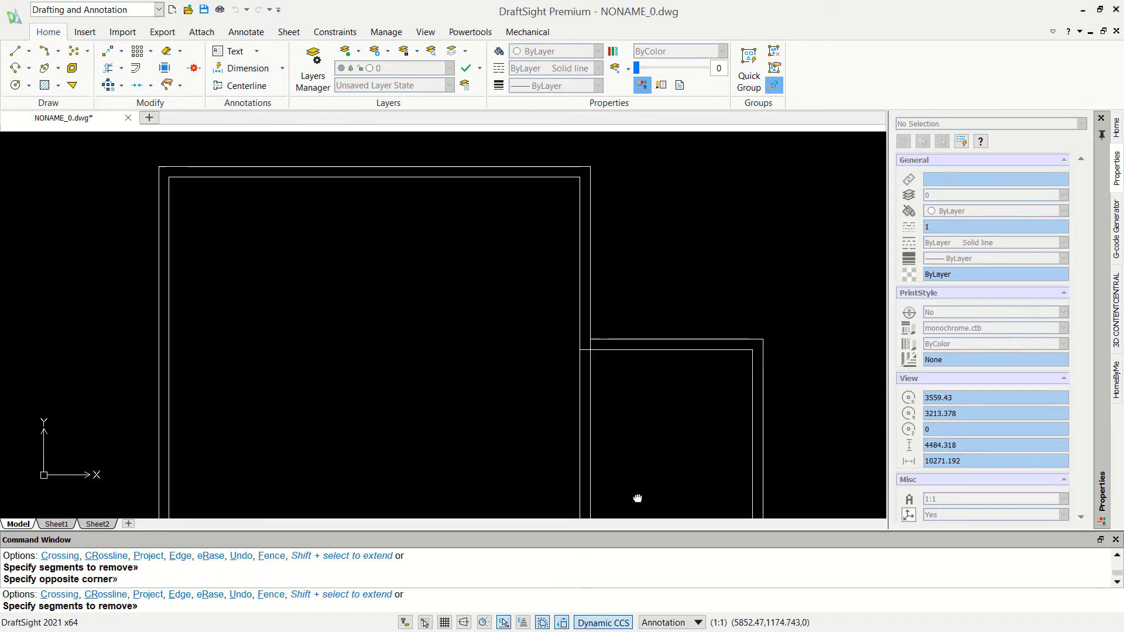
pyautogui.moveTo(637, 497); pyautogui.dragTo(621, 410, button='middle')
pyautogui.scroll(2, 605, 339)
pyautogui.click(604, 340)
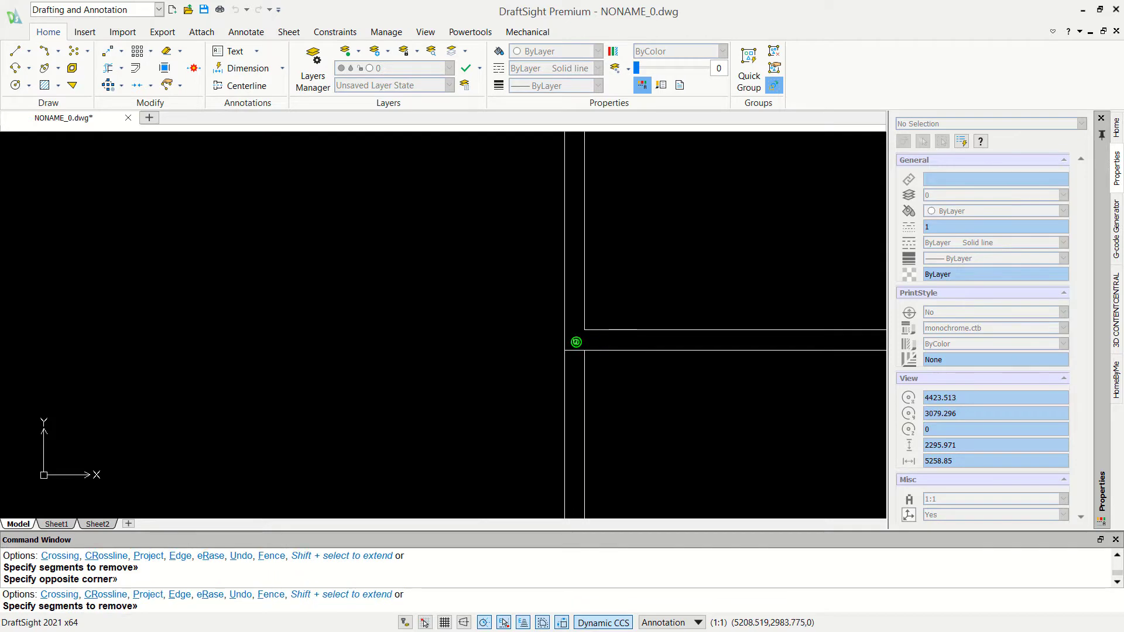
pyautogui.click(574, 341)
pyautogui.click(576, 368)
pyautogui.scroll(-3, 576, 368)
pyautogui.scroll(-2, 576, 368)
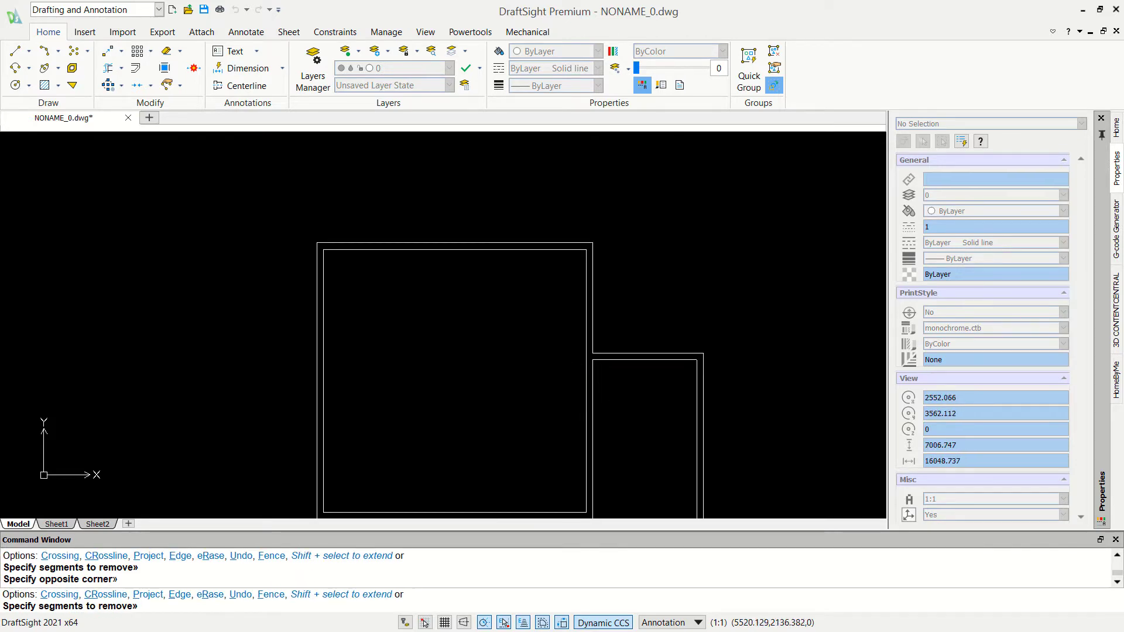
pyautogui.moveTo(558, 211)
pyautogui.mouseDown(button='middle')
pyautogui.moveTo(557, 297)
pyautogui.moveTo(614, 330)
pyautogui.moveTo(593, 326)
pyautogui.mouseUp(button='middle')
pyautogui.press('Escape')
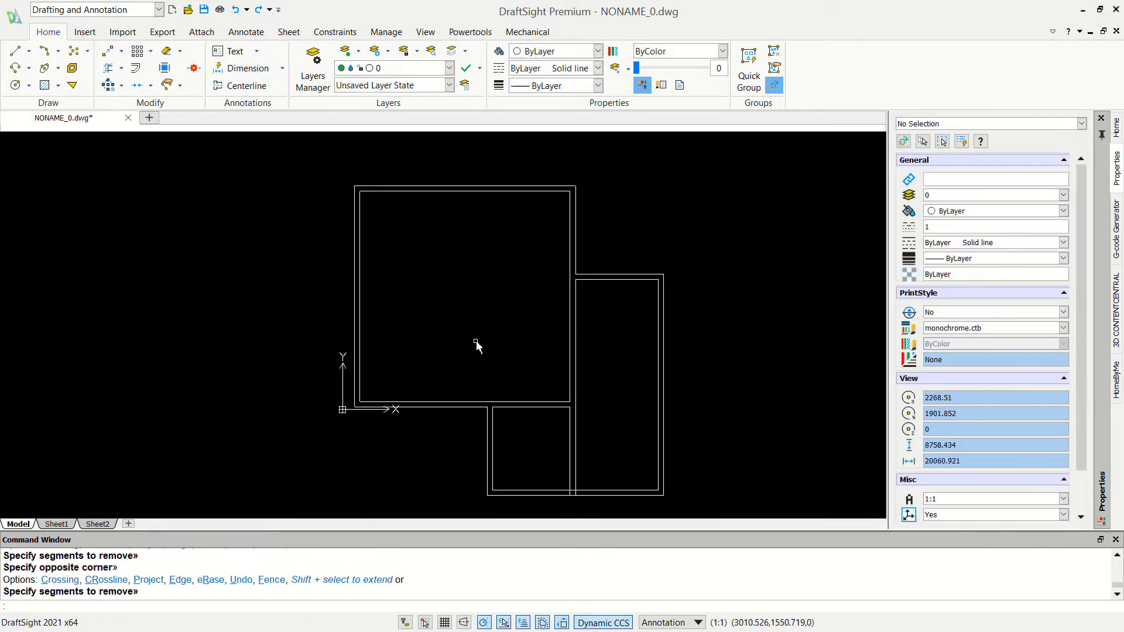
pyautogui.scroll(1, 406, 341)
pyautogui.scroll(2, 413, 345)
pyautogui.write('L')
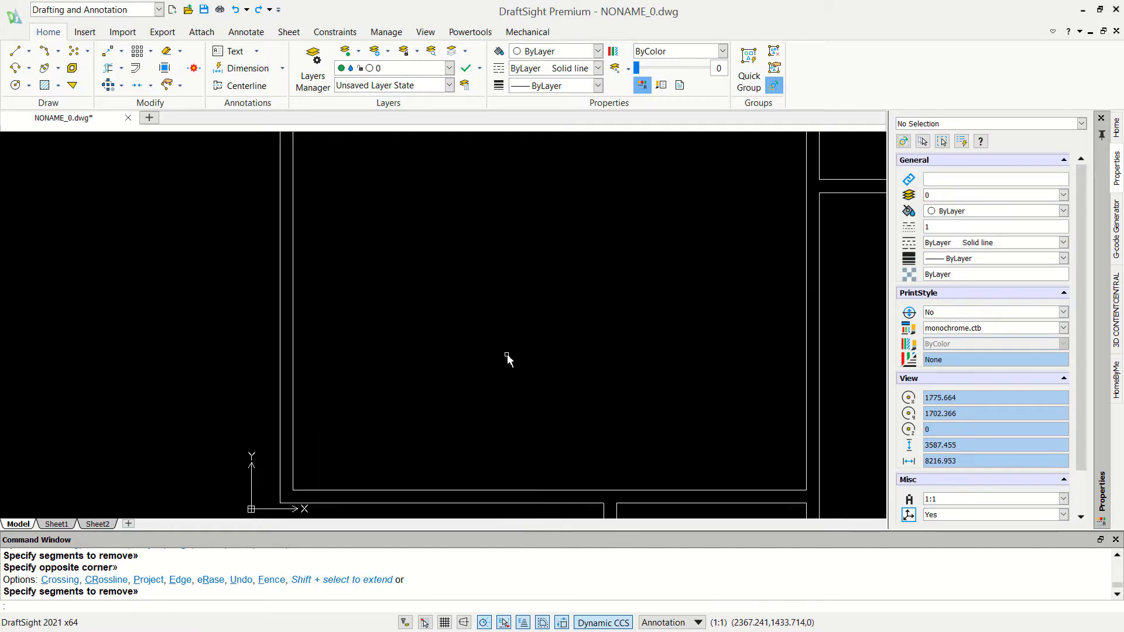
# Draw a 1000-unit vertical door leaf line inside the upper room.
pyautogui.click(469, 407)
pyautogui.write('1000')
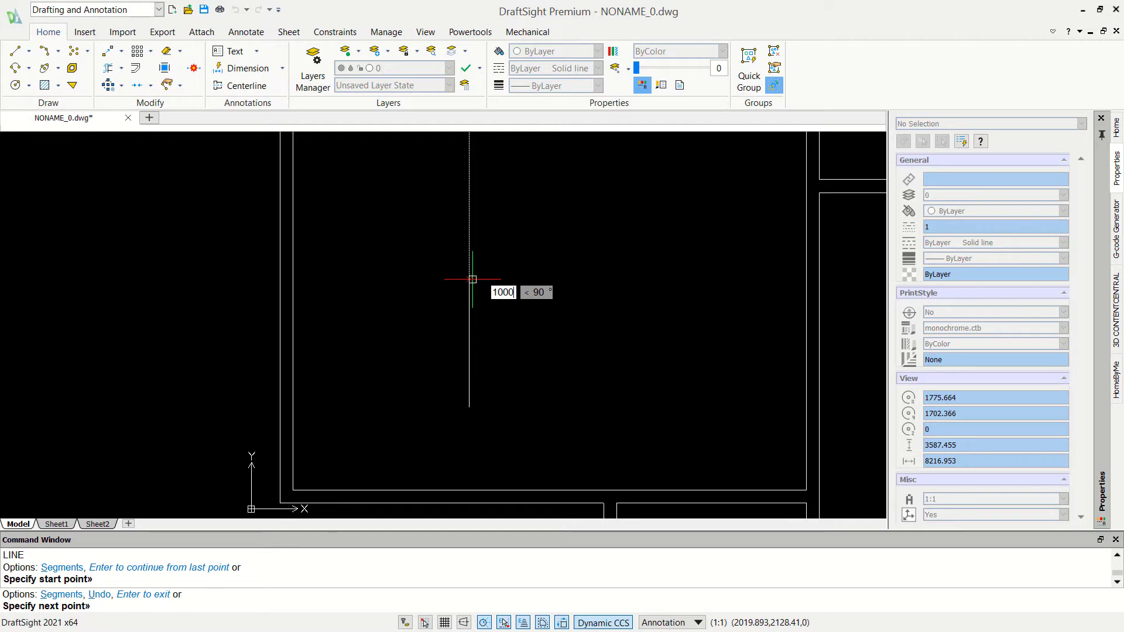
pyautogui.press('Return')
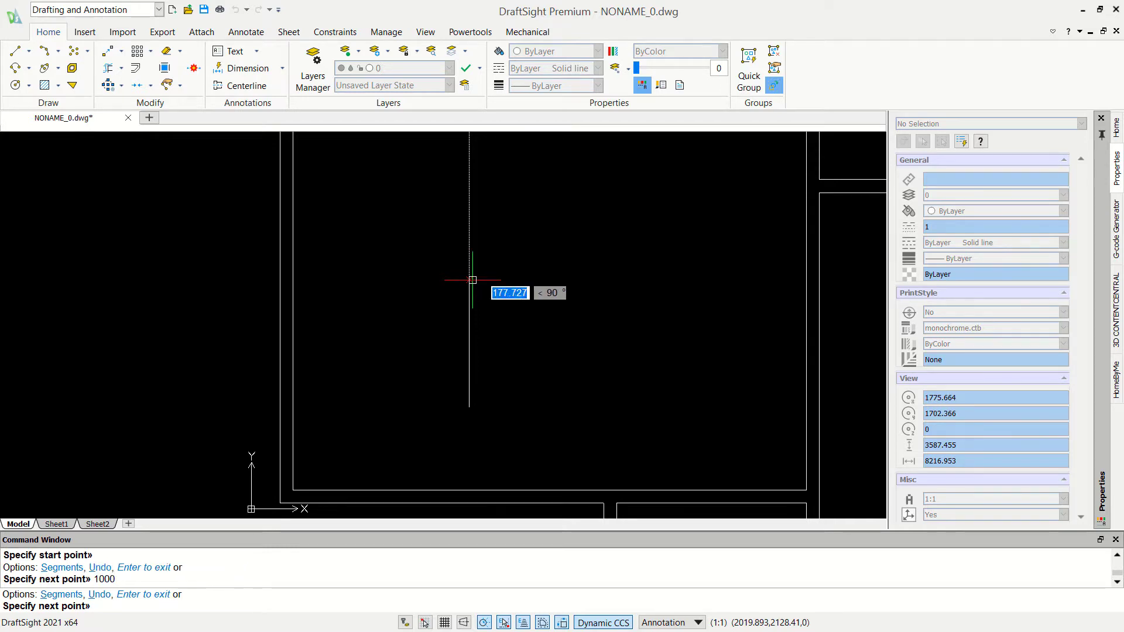
pyautogui.press('Return')
pyautogui.write('ARC')
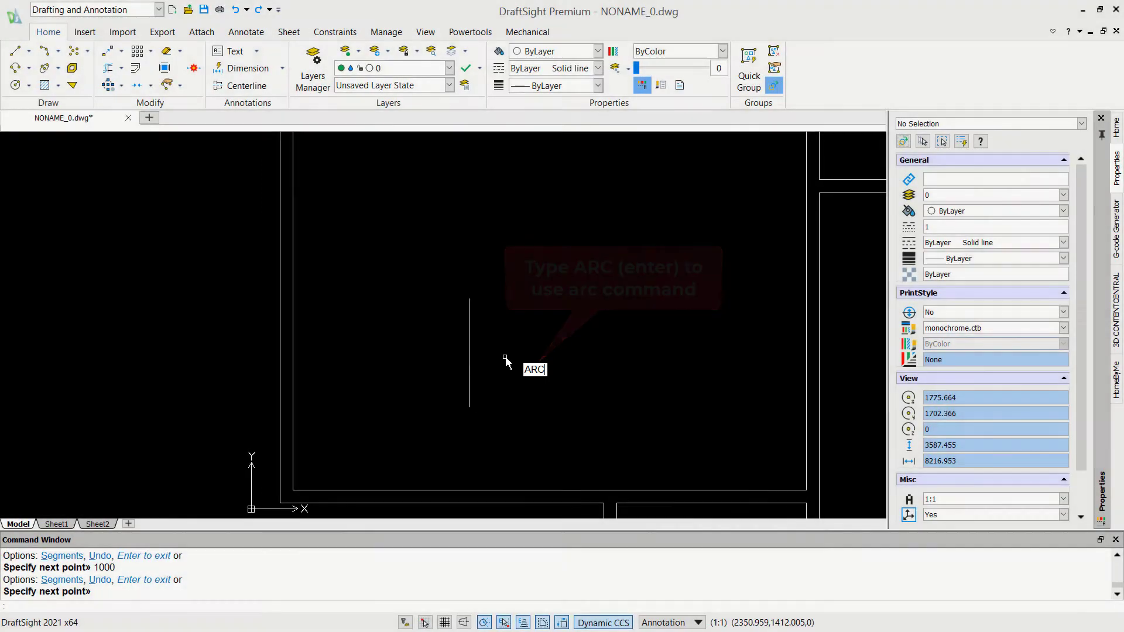
# Add a radius-1000 quarter-circle swing arc centred at the line's bottom, ending at its top.
pyautogui.press('Return')
pyautogui.press('Return')
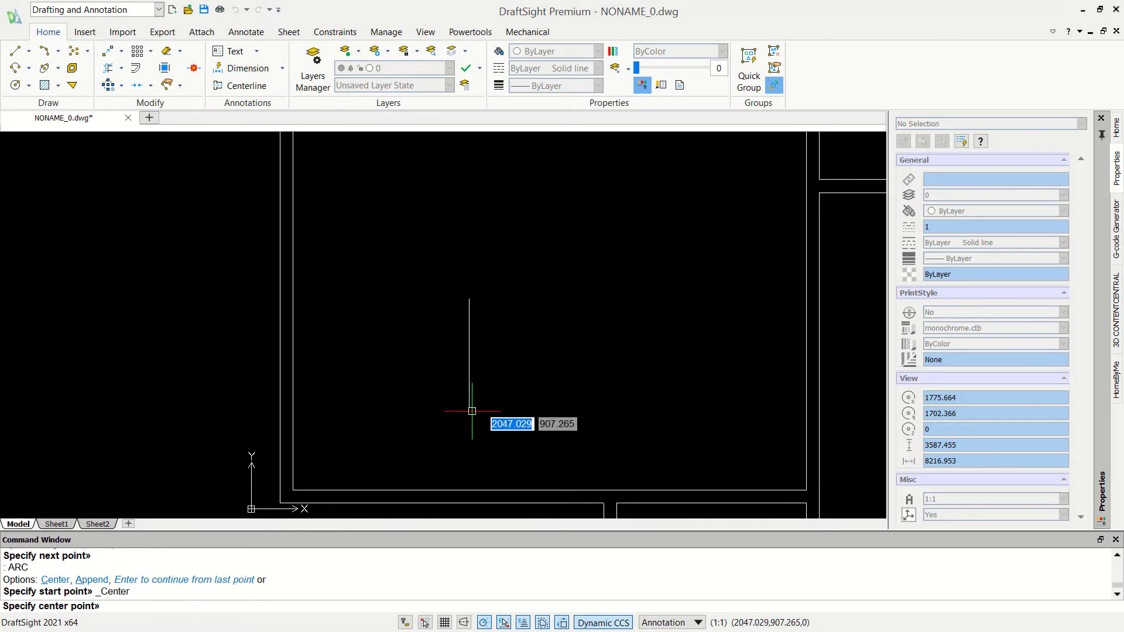
pyautogui.click(470, 406)
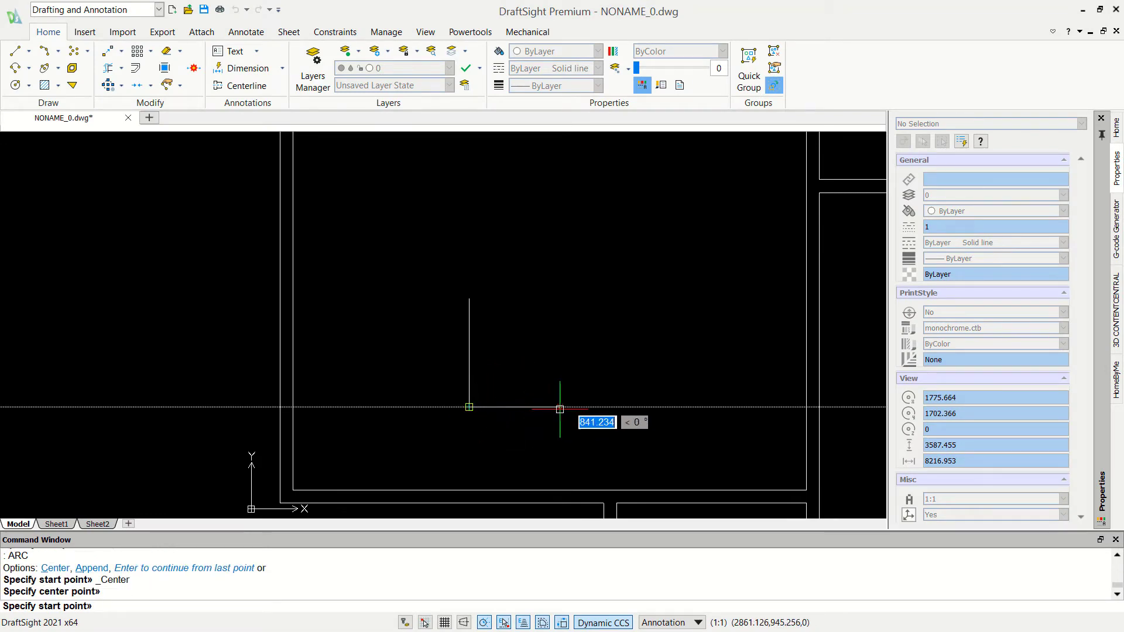
pyautogui.press('Return')
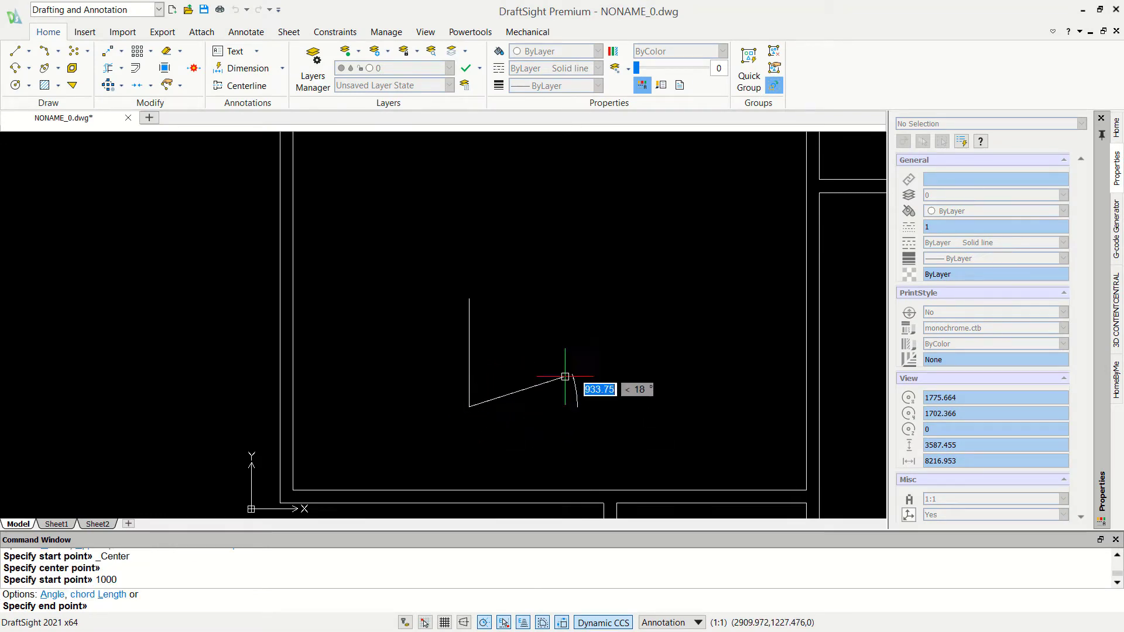
pyautogui.click(468, 299)
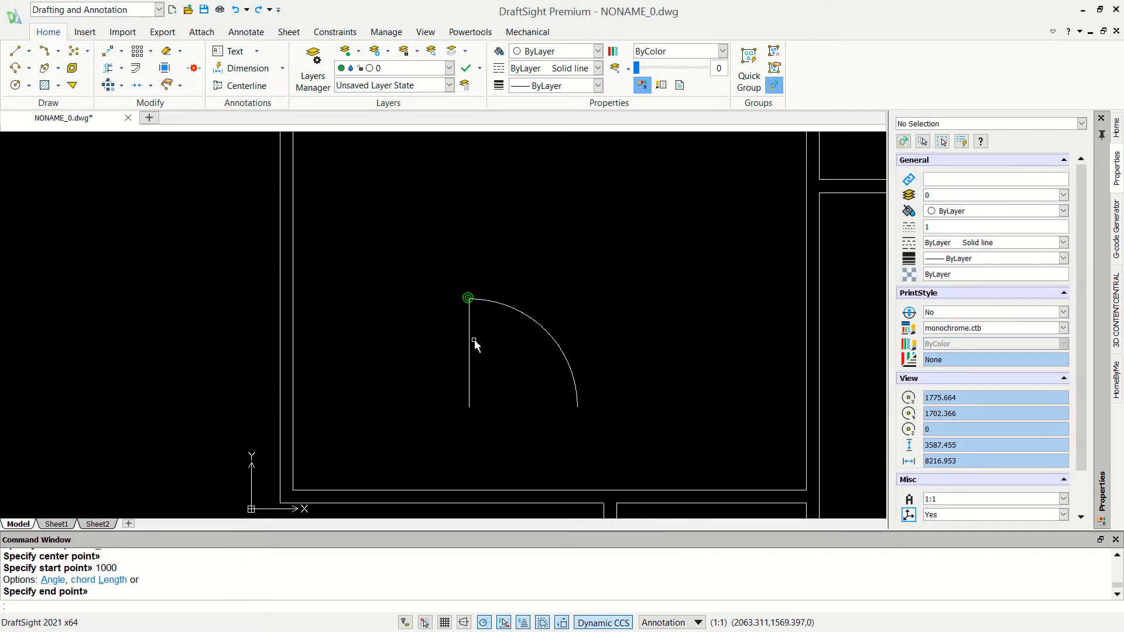
pyautogui.scroll(1, 475, 344)
# Copy the door leaf line 30 units to the right for its thickness.
pyautogui.write('O')
pyautogui.press('Return')
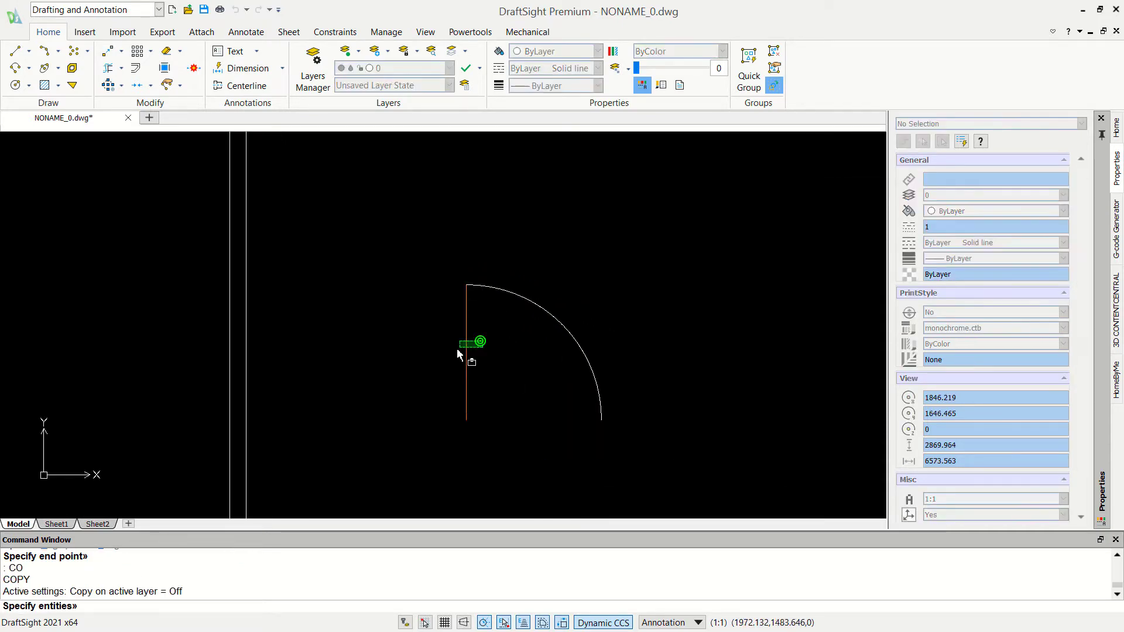
pyautogui.click(466, 354)
pyautogui.press('Return')
pyautogui.click(493, 372)
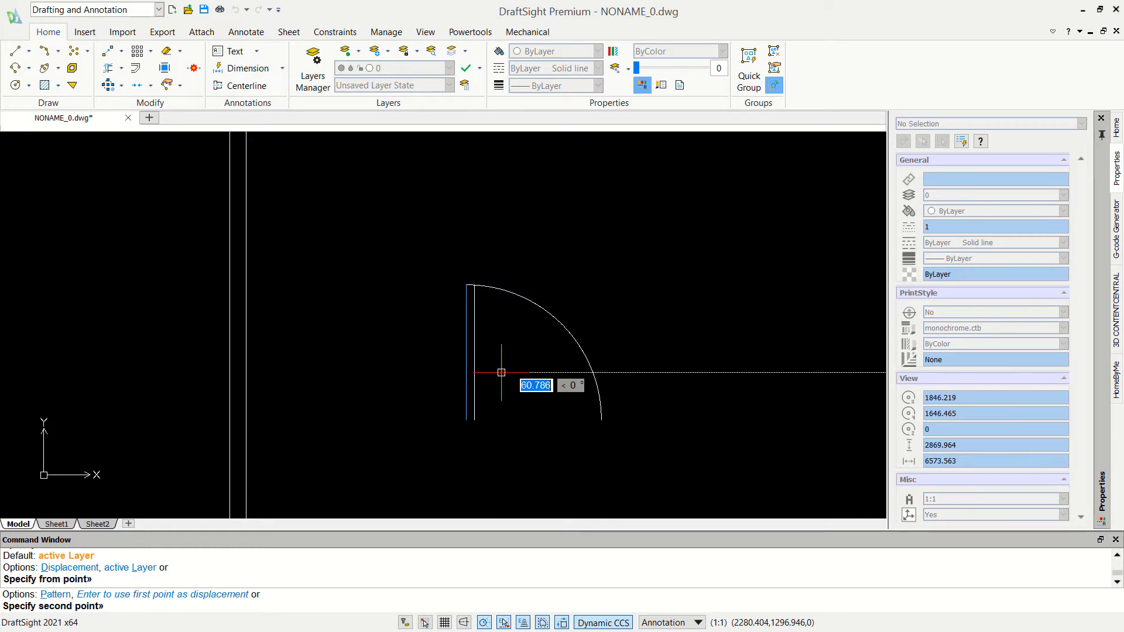
pyautogui.press('Return')
pyautogui.press('Return')
pyautogui.scroll(1, 464, 421)
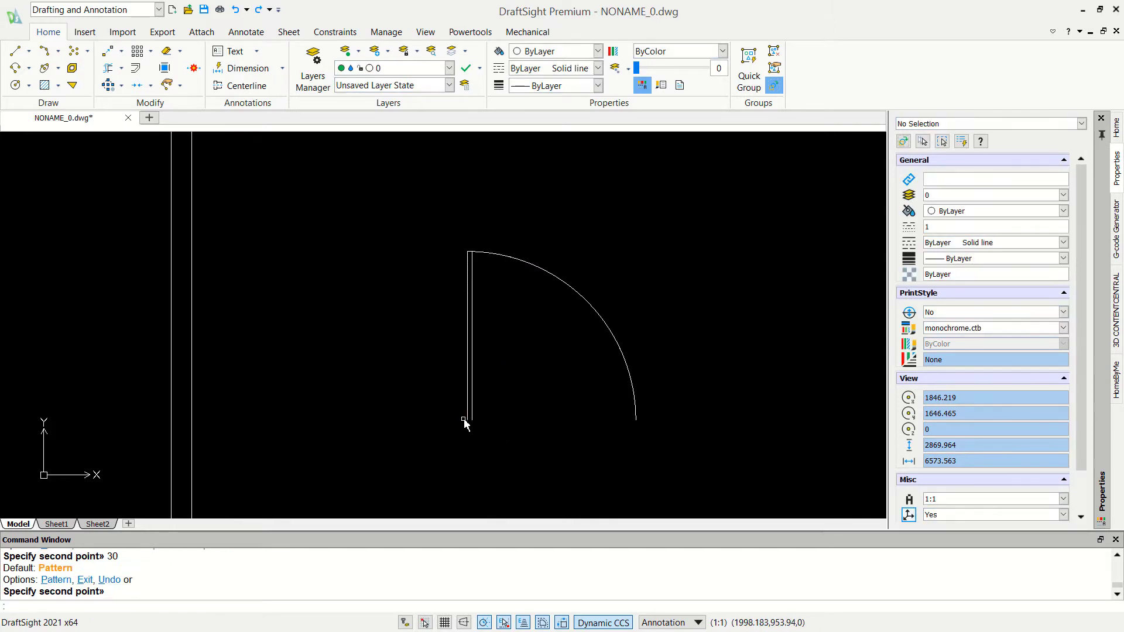
pyautogui.scroll(3, 477, 431)
pyautogui.press('Return')
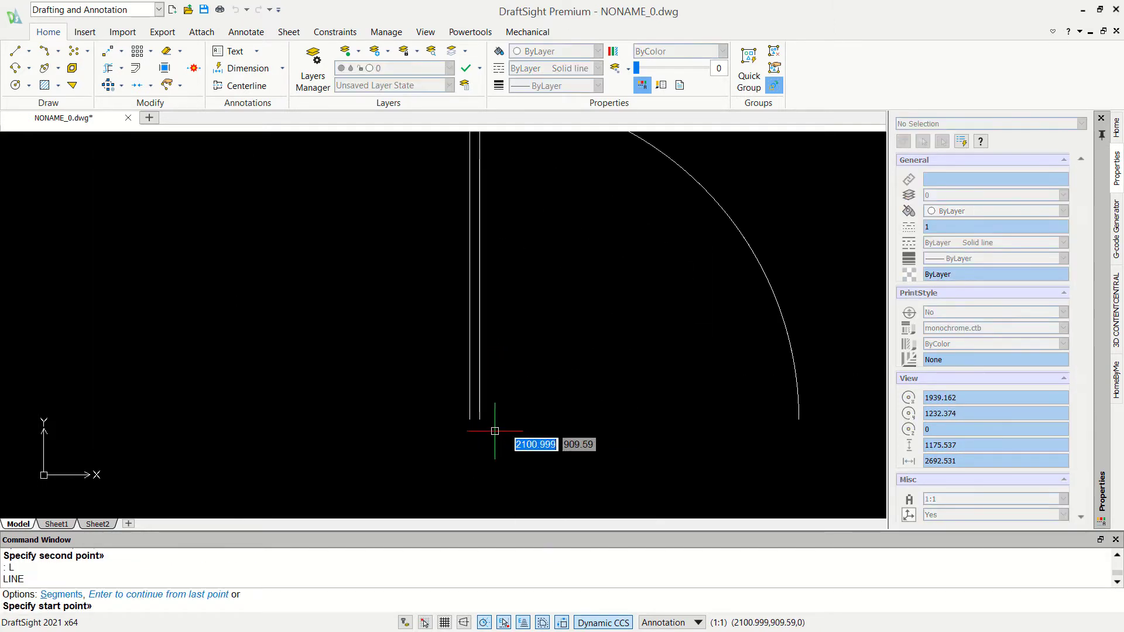
# Draw a 120x40 jamb rectangle at the bottom of the door leaf.
pyautogui.click(479, 419)
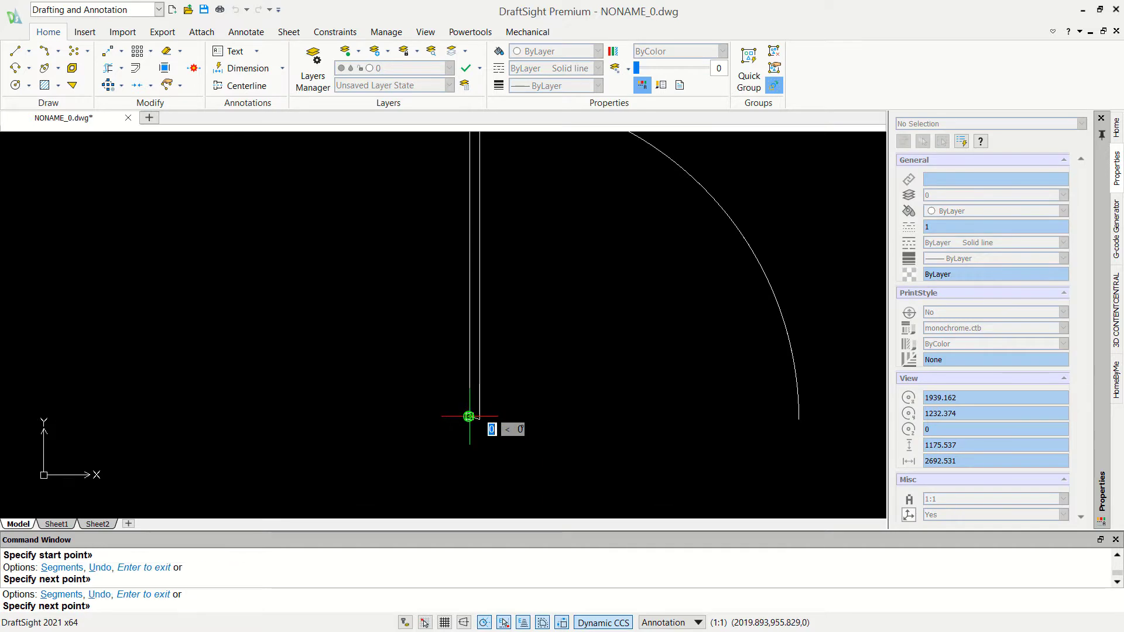
pyautogui.hotkey('ctrl', 'z')
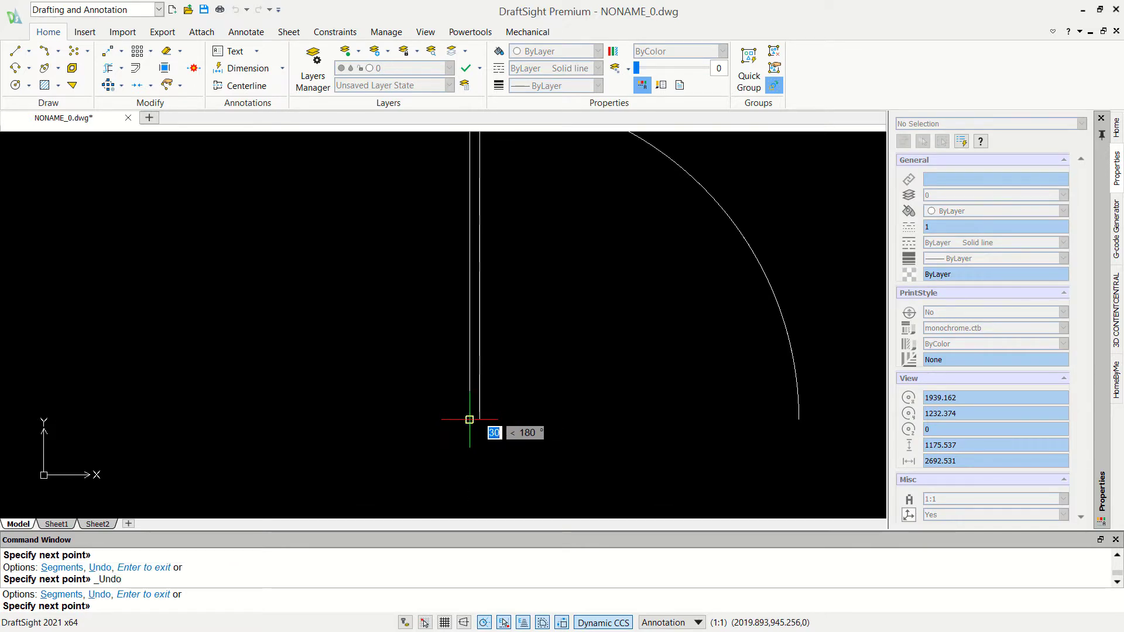
pyautogui.press('Return')
pyautogui.moveTo(490, 459); pyautogui.dragTo(597, 364, button='middle')
pyautogui.scroll(2, 563, 374)
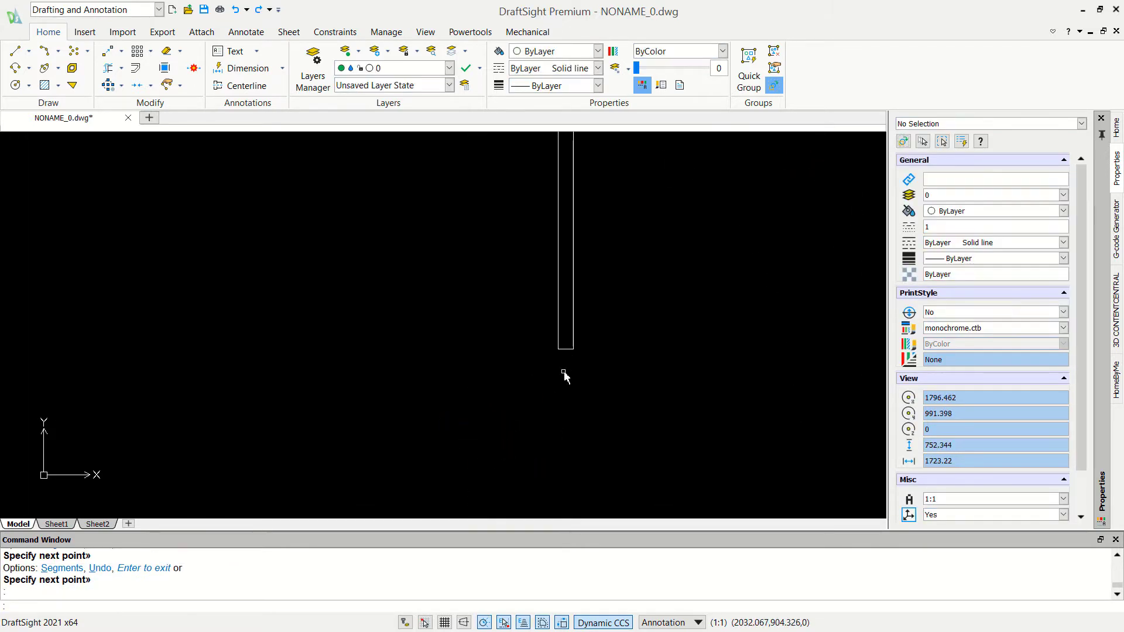
pyautogui.press('Return')
pyautogui.click(558, 349)
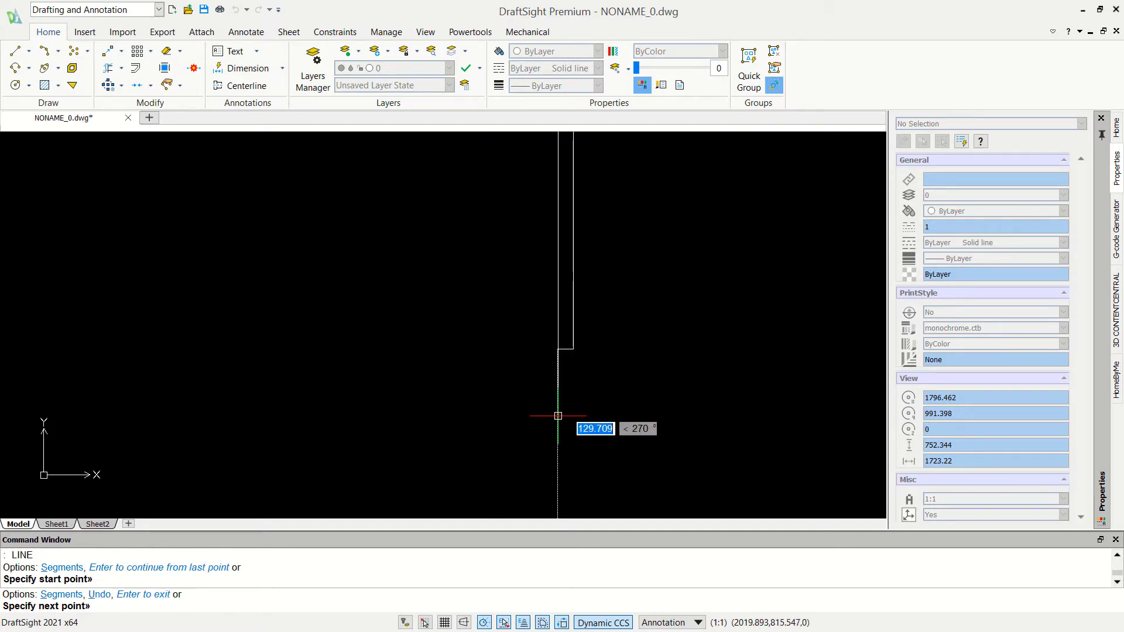
pyautogui.press('Return')
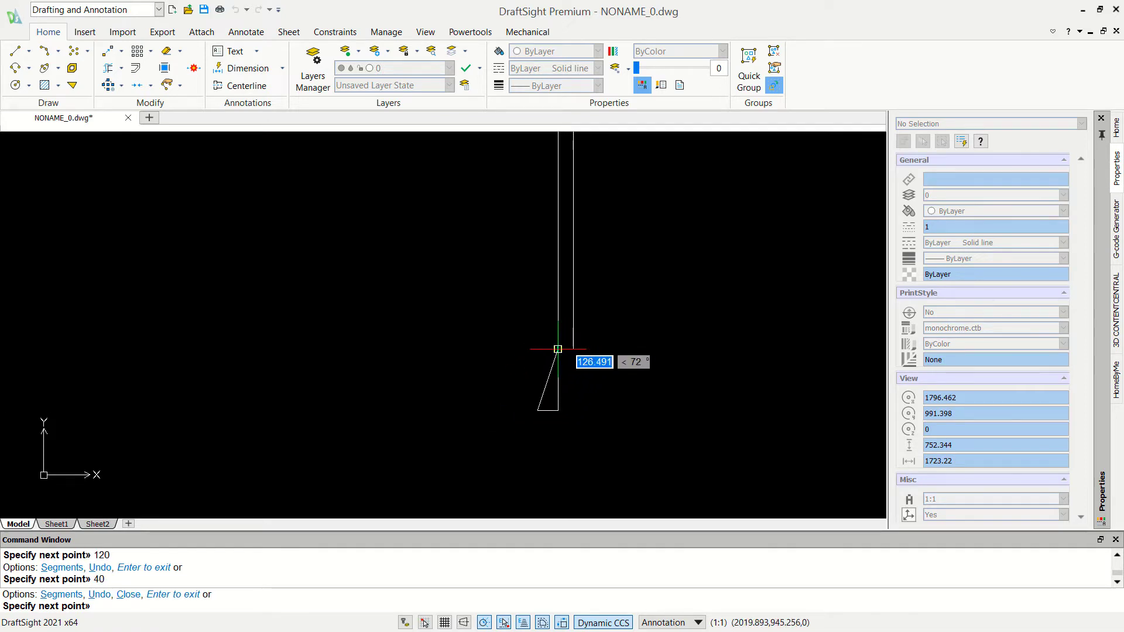
pyautogui.click(537, 348)
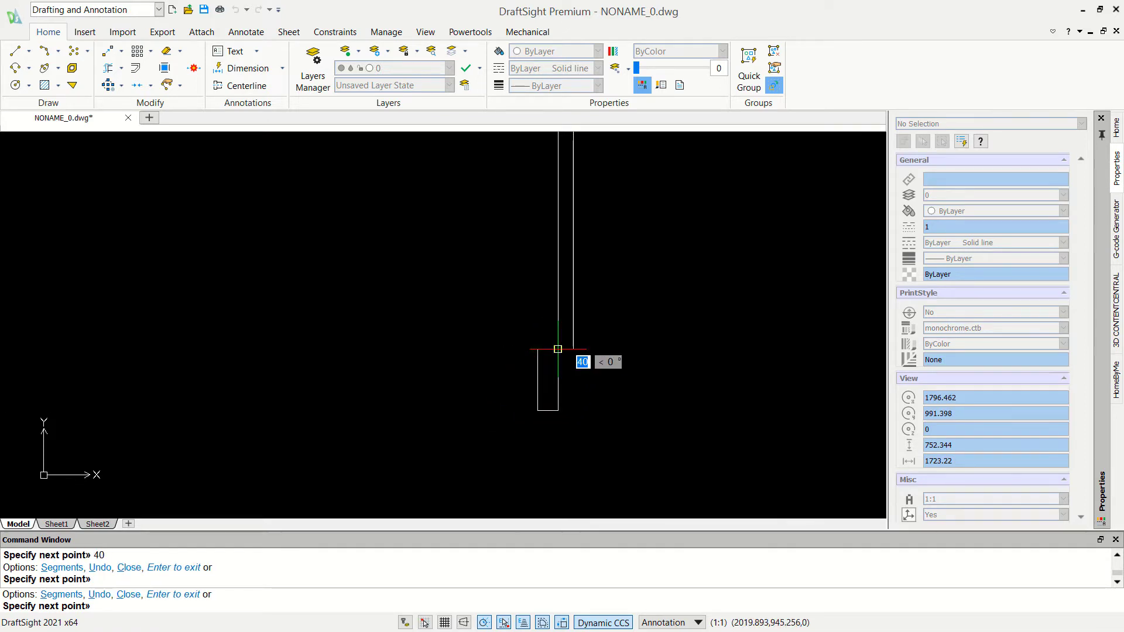
pyautogui.press('Return')
pyautogui.press('Return')
pyautogui.scroll(-1, 614, 381)
pyautogui.scroll(-3, 620, 381)
pyautogui.moveTo(628, 381); pyautogui.dragTo(582, 390, button='middle')
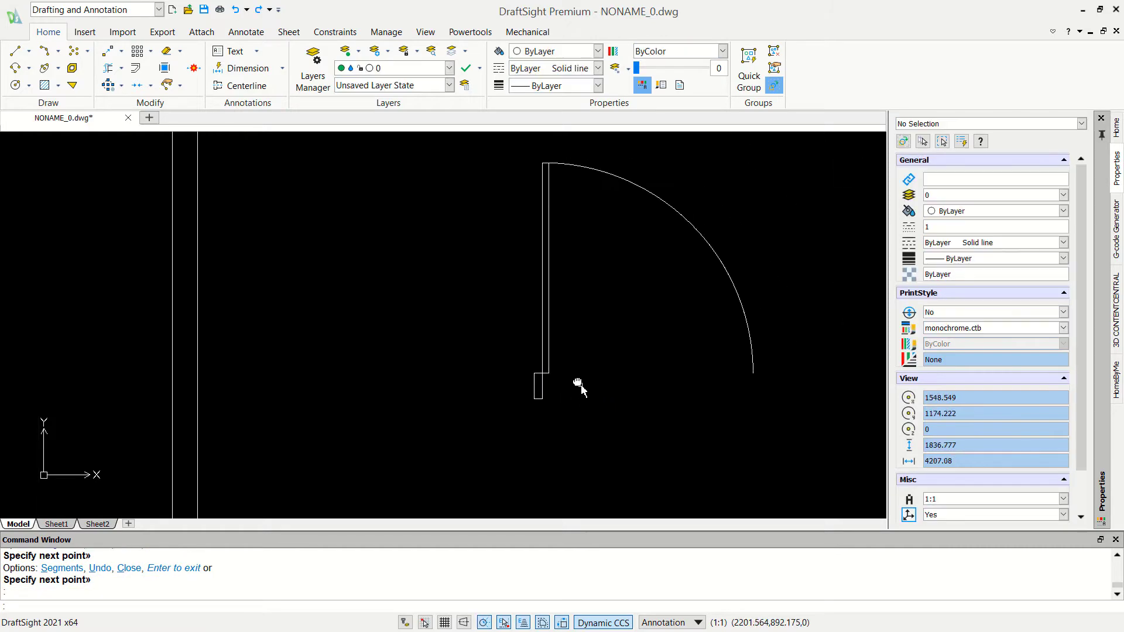
# Copy the jamb rectangle 1040 units across to the arc's end.
pyautogui.write('O')
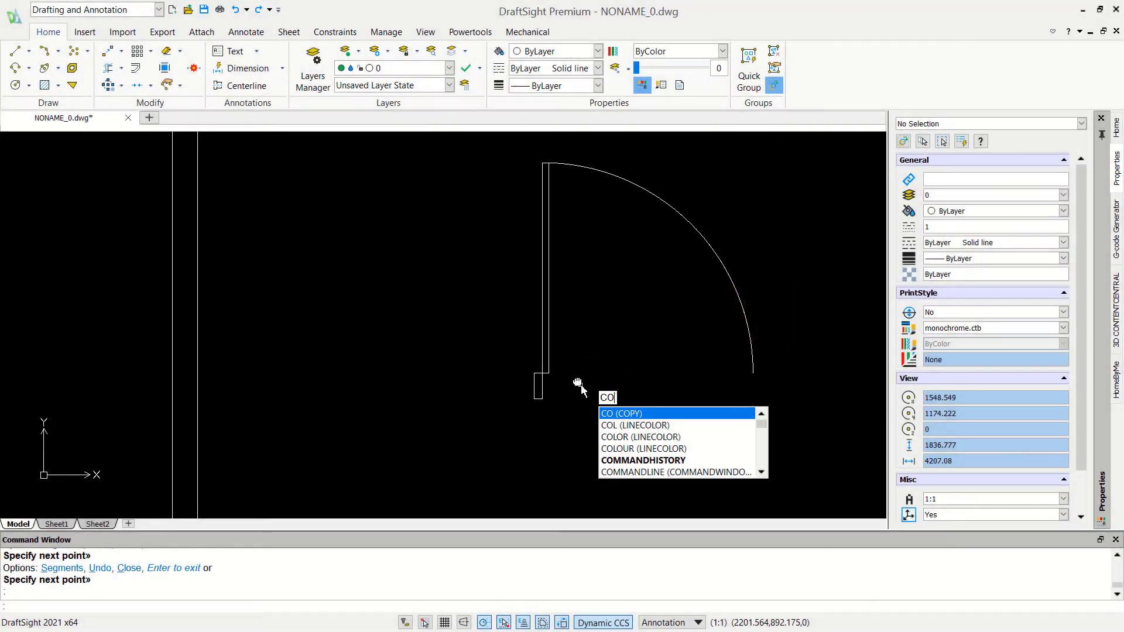
pyautogui.press('Return')
pyautogui.click(558, 420)
pyautogui.click(506, 382)
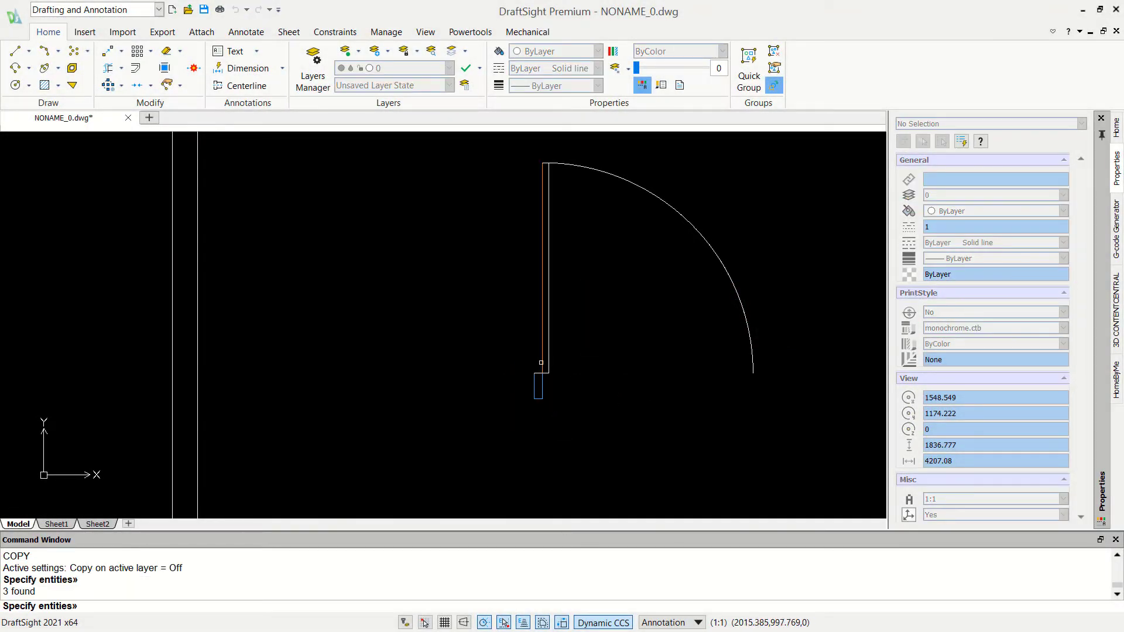
pyautogui.click(538, 366)
pyautogui.click(494, 409)
pyautogui.press('Return')
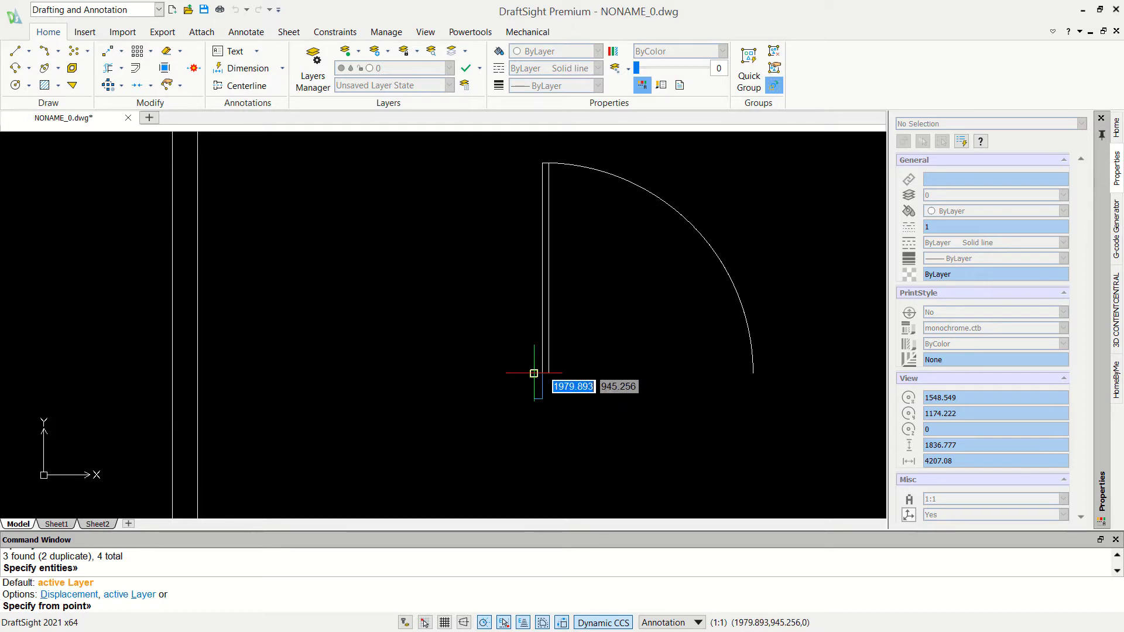
pyautogui.click(535, 375)
pyautogui.click(754, 375)
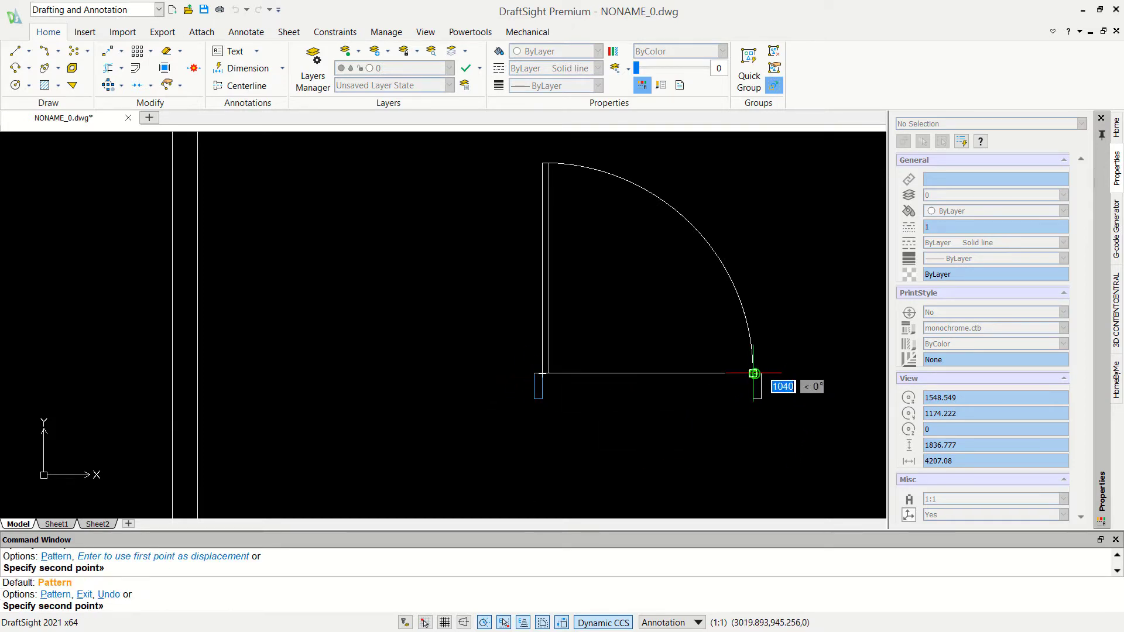
pyautogui.scroll(-1, 700, 403)
pyautogui.scroll(-1, 700, 403)
pyautogui.scroll(-1, 697, 403)
pyautogui.moveTo(674, 404); pyautogui.dragTo(629, 410, button='middle')
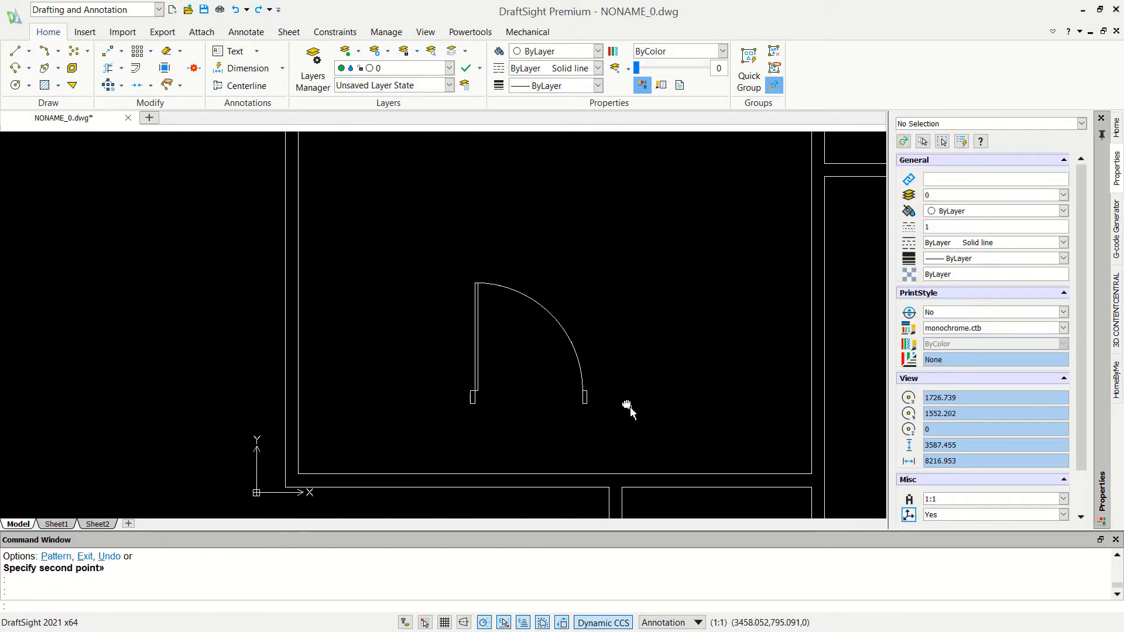
pyautogui.press('Escape')
pyautogui.write('GR')
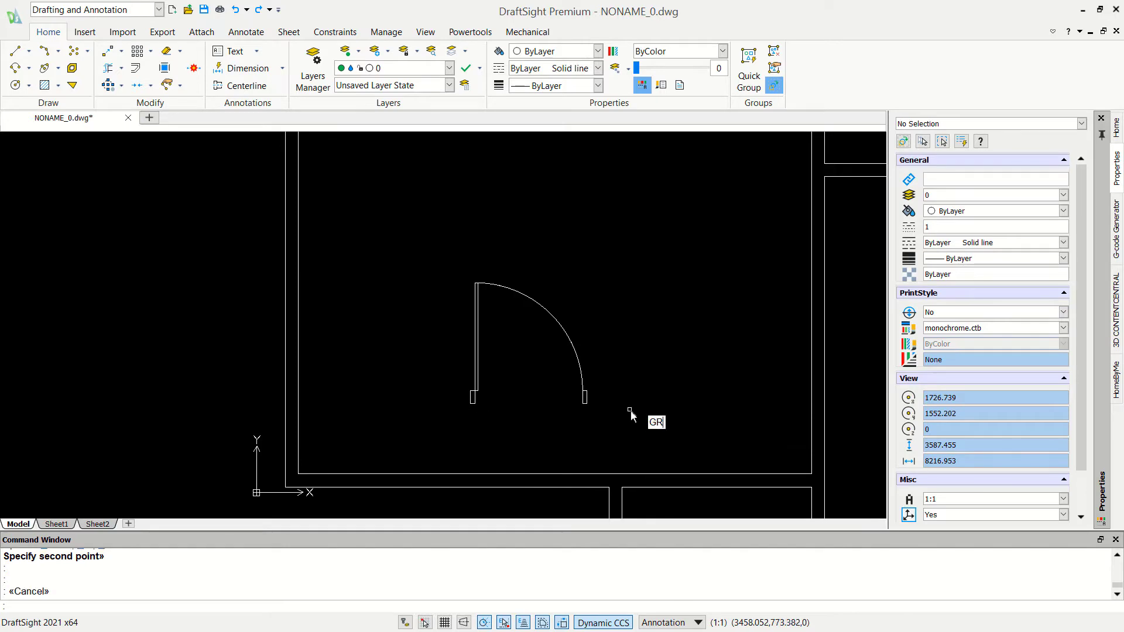
# Group the door's 12 entities (leaf, arc, jambs) into one unnamed group with GROUP.
pyautogui.write('OUP')
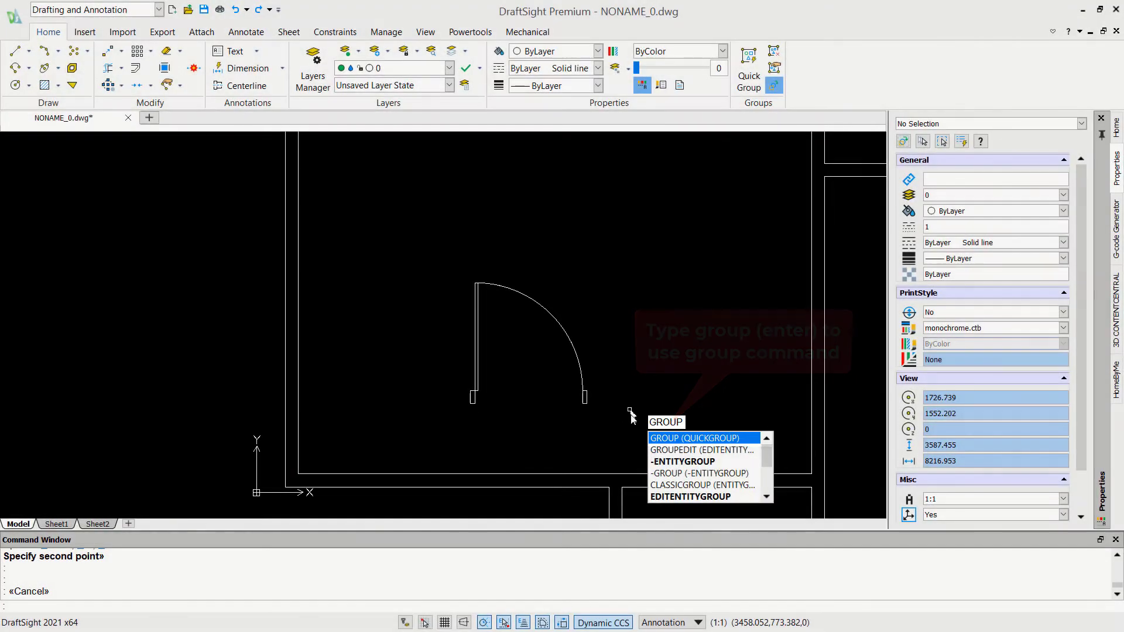
pyautogui.press('Return')
pyautogui.click(648, 258)
pyautogui.click(437, 424)
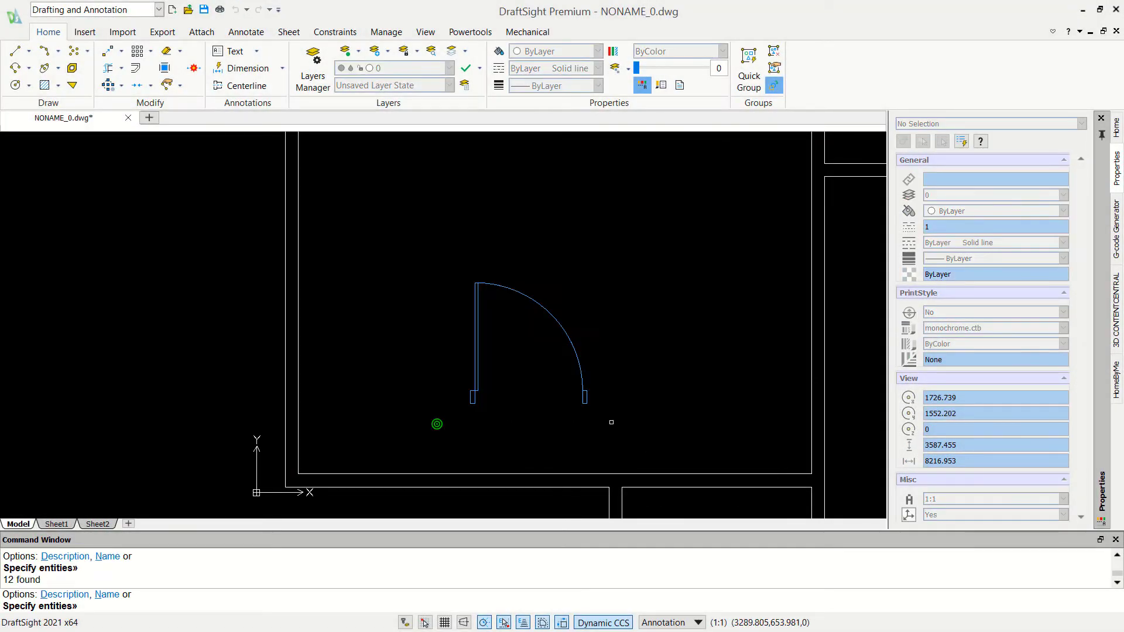
pyautogui.press('Return')
pyautogui.scroll(-3, 648, 434)
pyautogui.moveTo(658, 436)
pyautogui.mouseDown(button='middle')
pyautogui.moveTo(639, 308)
pyautogui.moveTo(617, 352)
pyautogui.mouseUp(button='middle')
pyautogui.scroll(-1, 639, 308)
pyautogui.write('M')
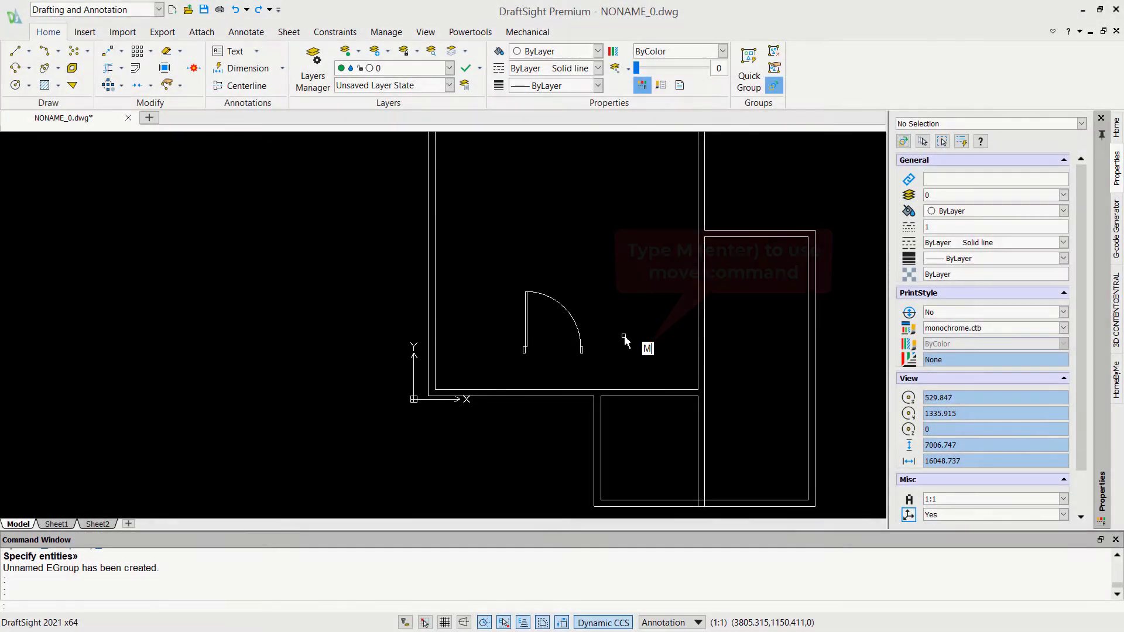
pyautogui.press('Return')
# Move the door group to the upper room's bottom-left wall corner.
pyautogui.click(615, 303)
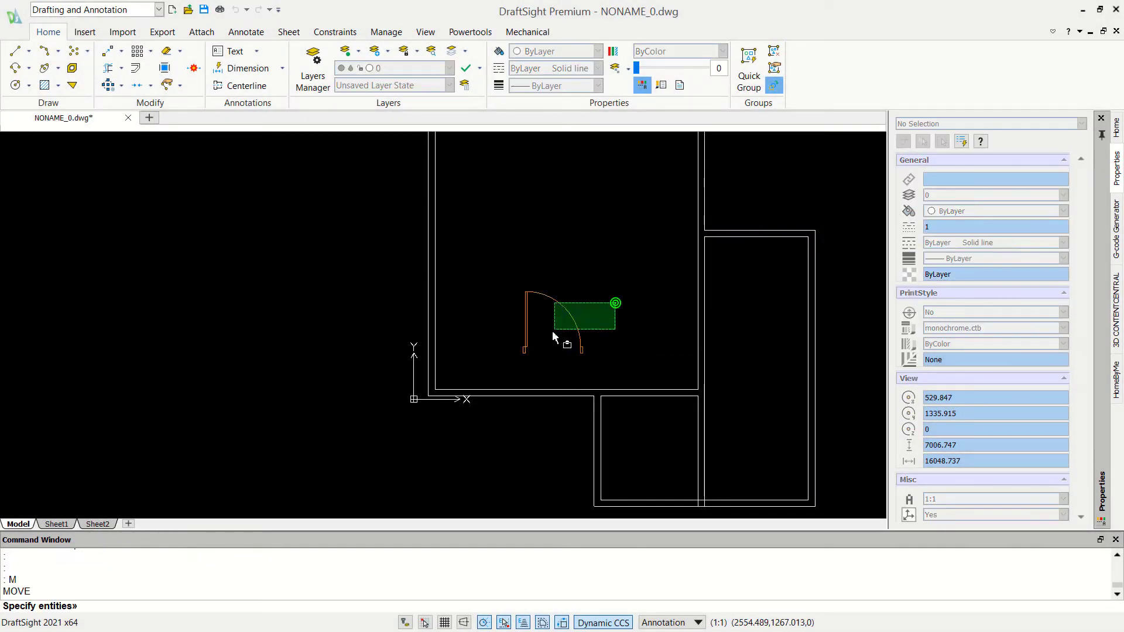
pyautogui.click(524, 348)
pyautogui.press('Return')
pyautogui.scroll(1, 521, 342)
pyautogui.scroll(2, 521, 342)
pyautogui.scroll(3, 520, 340)
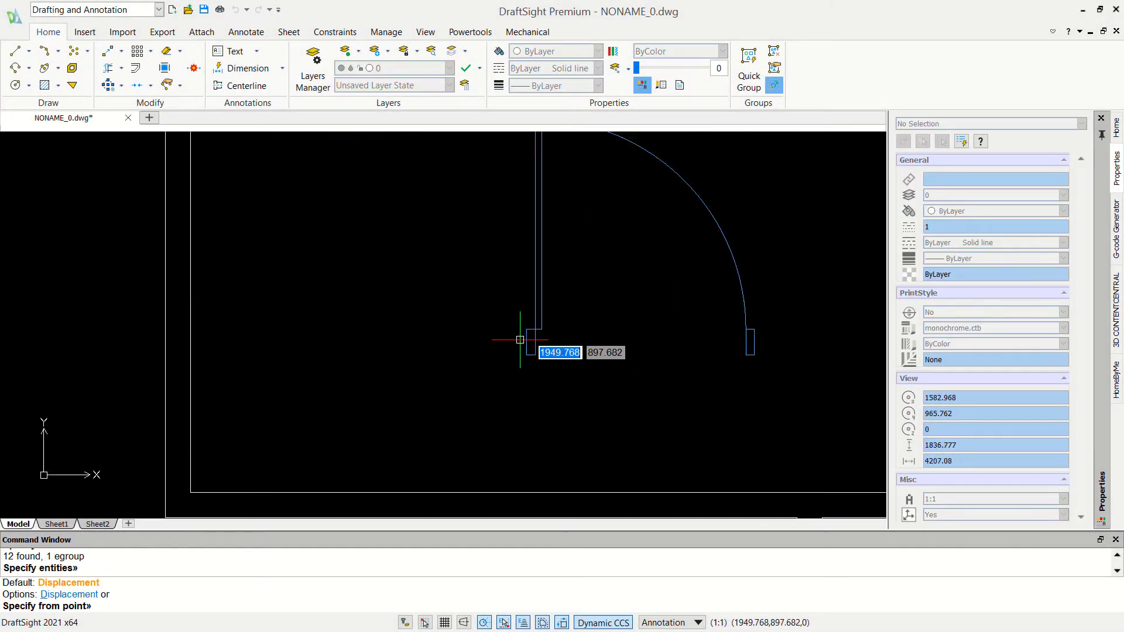
pyautogui.click(520, 340)
pyautogui.scroll(-2, 339, 381)
pyautogui.scroll(2, 394, 396)
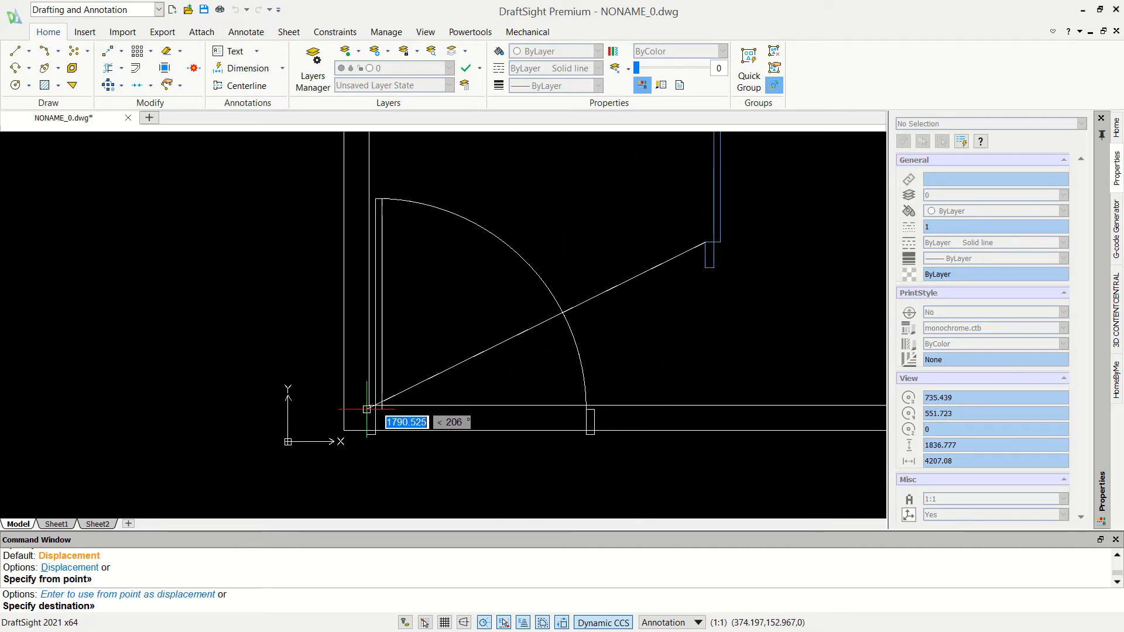
pyautogui.click(366, 409)
pyautogui.scroll(-2, 609, 382)
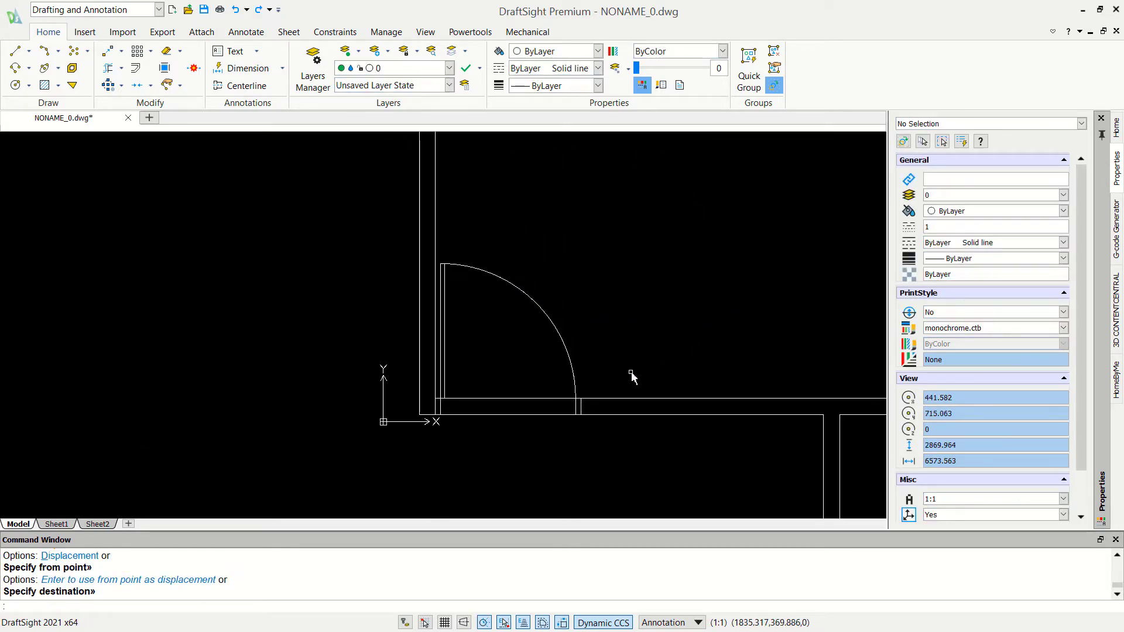
pyautogui.write('TR')
# Trim the wall line crossing the door opening, using all objects as edges.
pyautogui.press('Return')
pyautogui.press('Return')
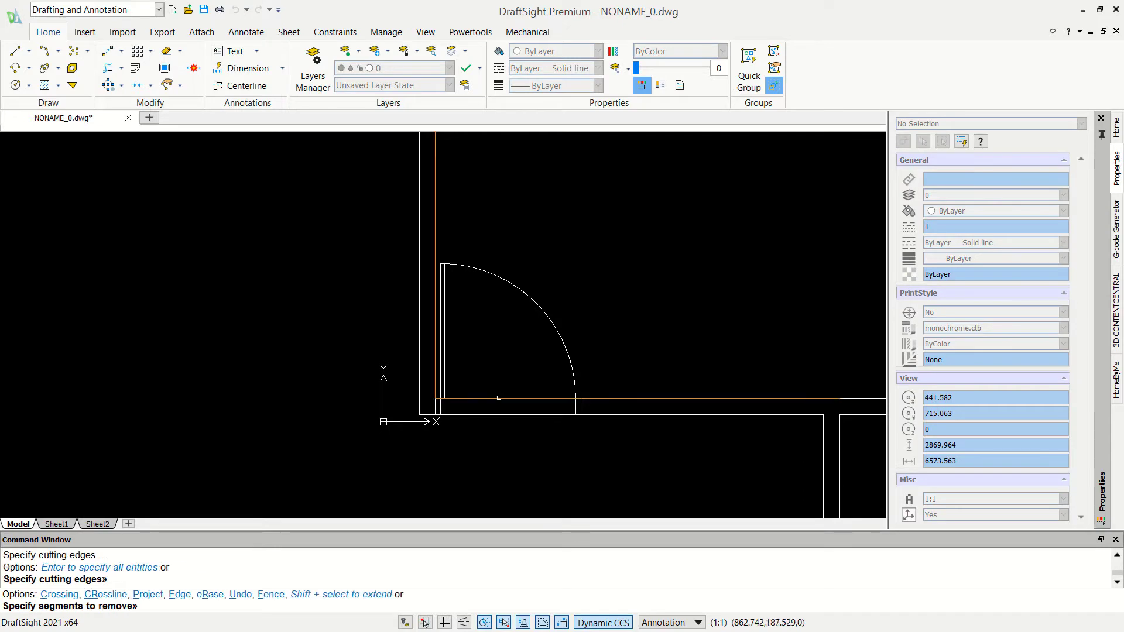
pyautogui.click(500, 399)
pyautogui.scroll(-2, 639, 358)
pyautogui.moveTo(648, 359); pyautogui.dragTo(547, 394, button='middle')
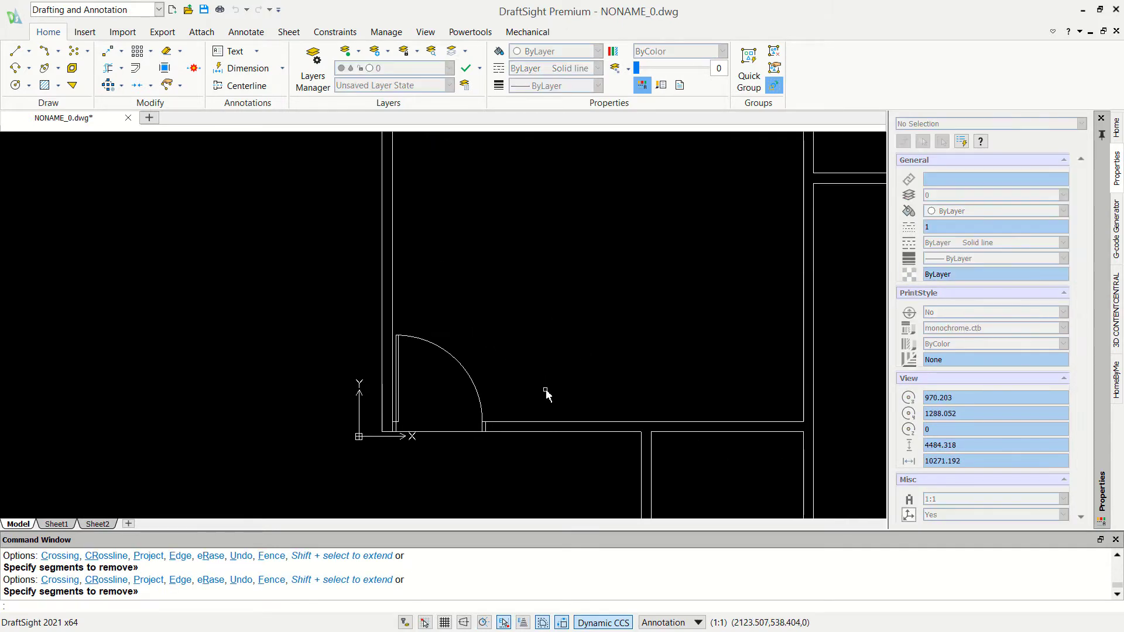
pyautogui.write('CO')
pyautogui.press('Return')
# Place a copy of the door inside the upper room.
pyautogui.click(458, 364)
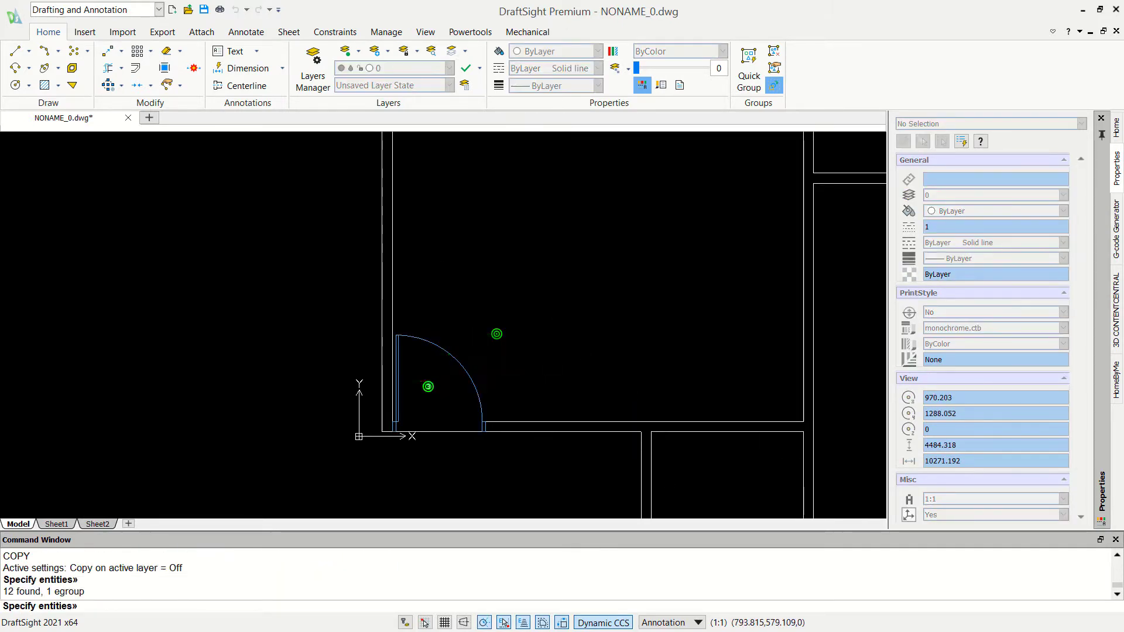
pyautogui.press('Return')
pyautogui.click(456, 379)
pyautogui.click(690, 264)
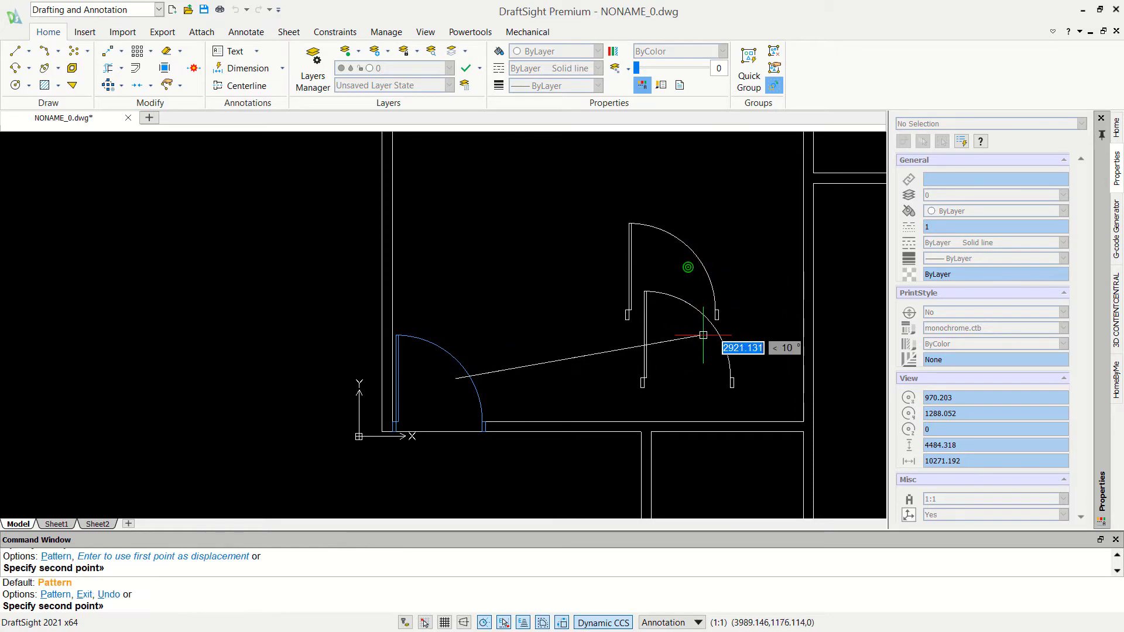
pyautogui.press('Return')
pyautogui.scroll(-2, 728, 351)
pyautogui.moveTo(710, 349); pyautogui.dragTo(643, 365, button='middle')
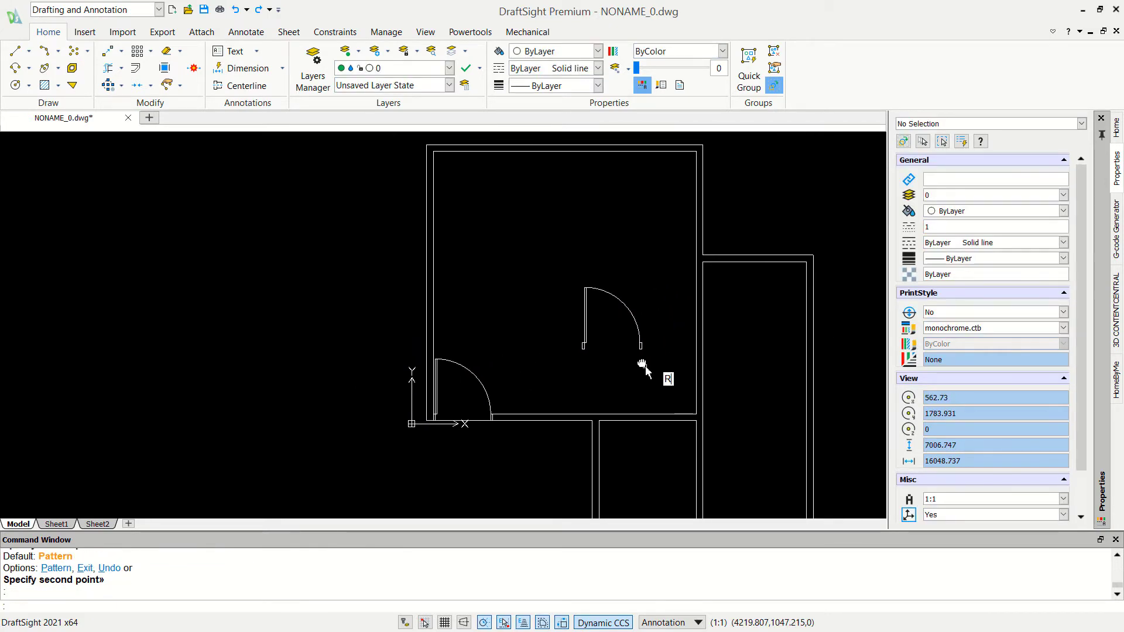
# Rotate the copied door upright about a pivot point.
pyautogui.write('O')
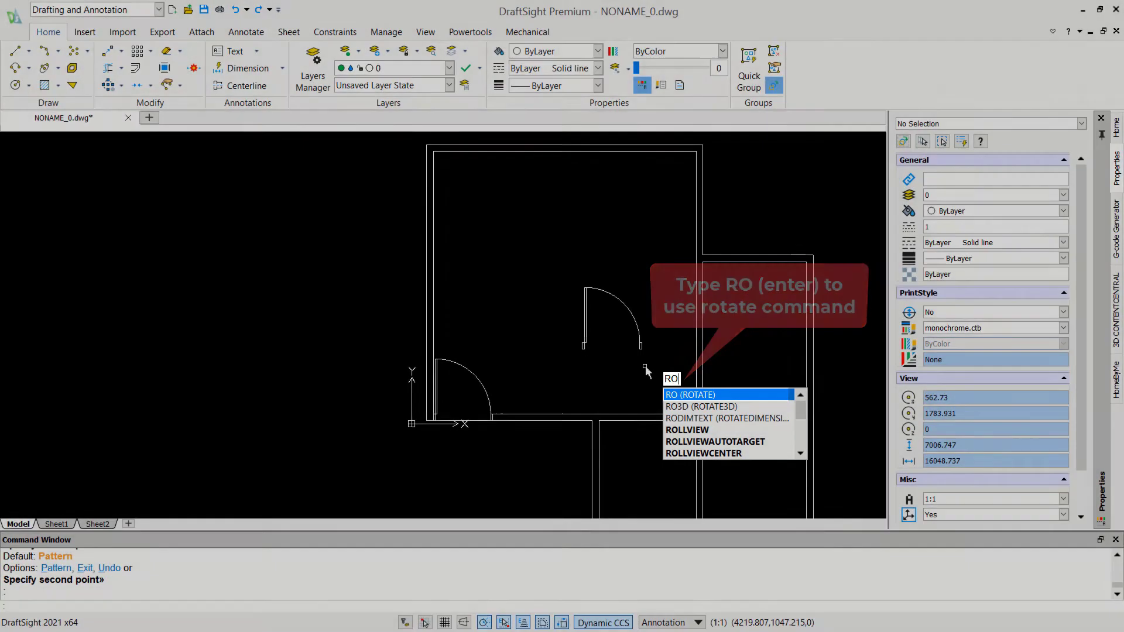
pyautogui.press('Return')
pyautogui.click(667, 279)
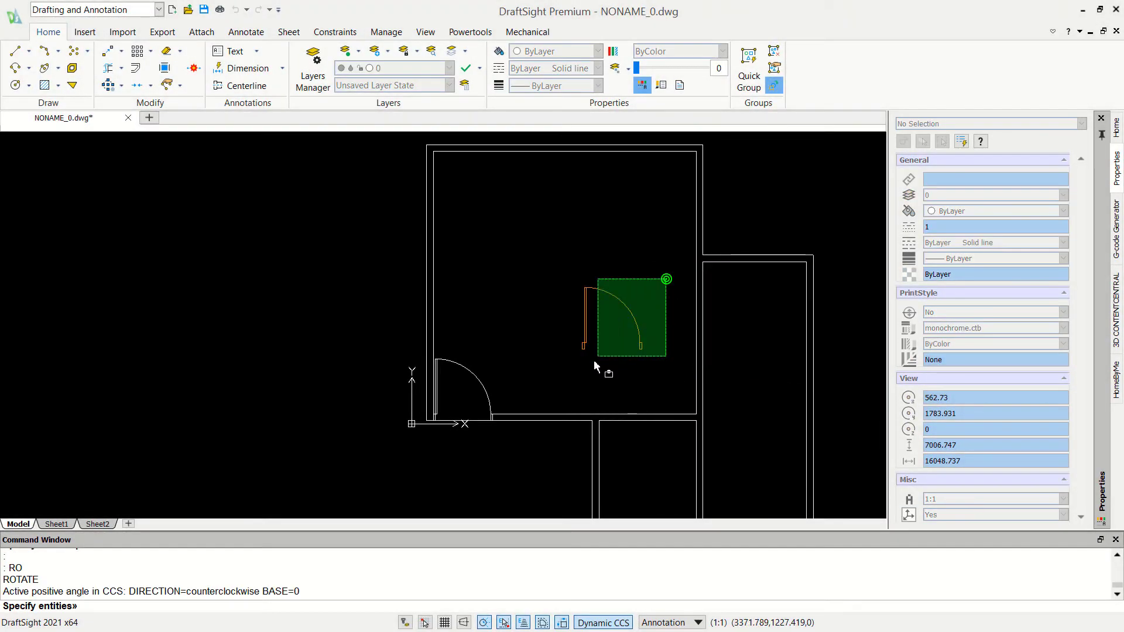
pyautogui.click(594, 366)
pyautogui.press('Return')
pyautogui.click(618, 322)
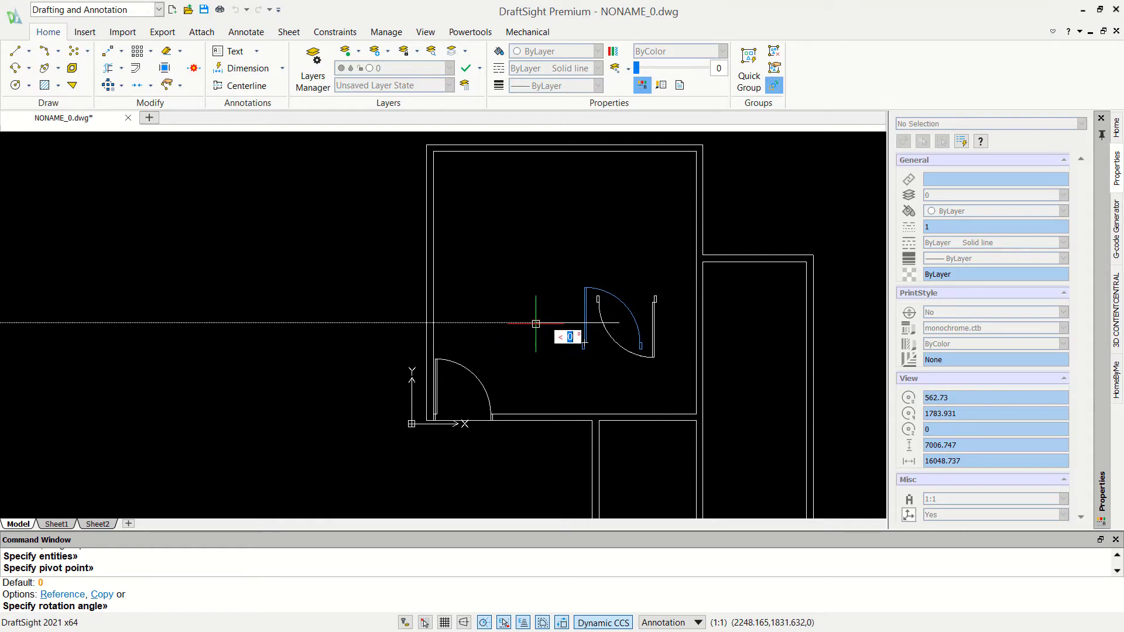
pyautogui.press('Return')
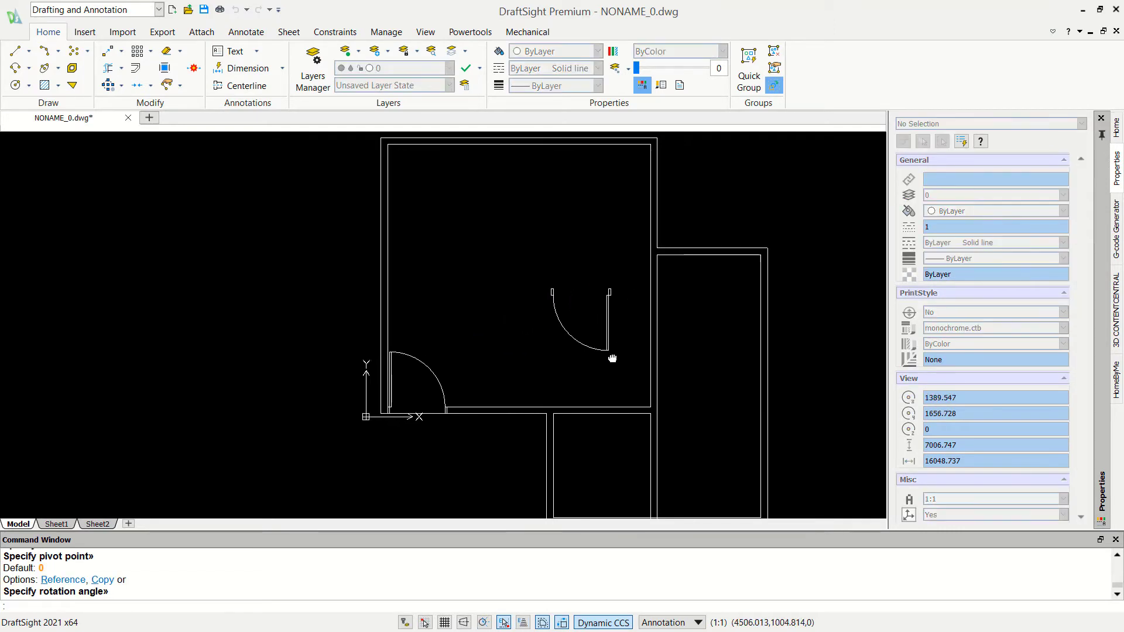
pyautogui.moveTo(660, 369); pyautogui.dragTo(587, 371, button='middle')
pyautogui.write('CO')
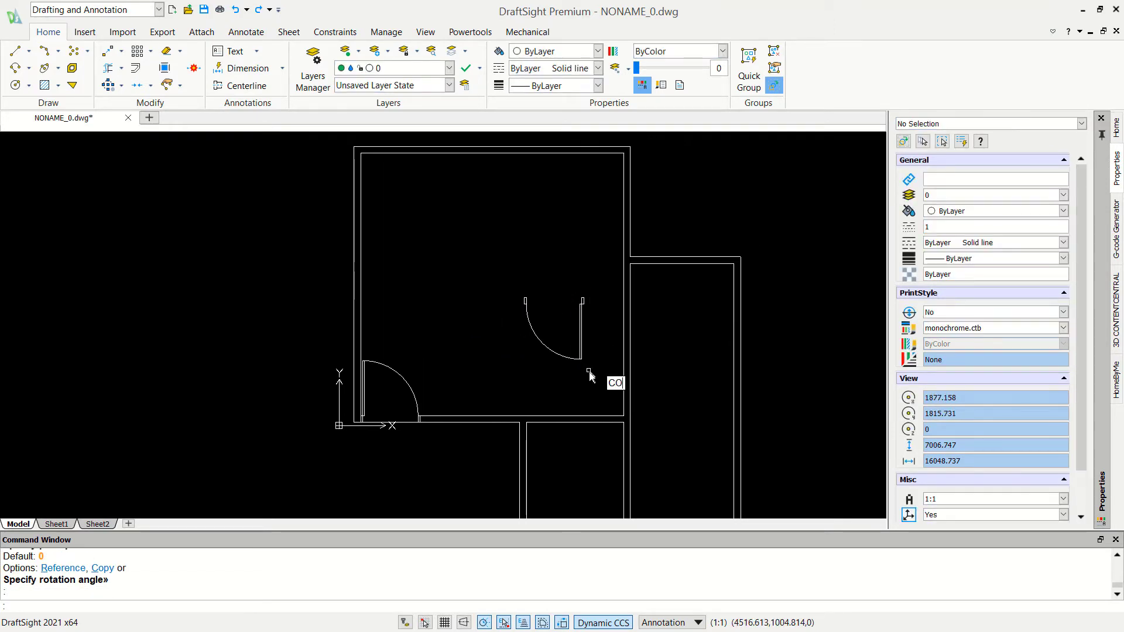
pyautogui.press('Return')
pyautogui.click(598, 346)
pyautogui.click(535, 378)
# Place a door copy in the lower right room's doorway.
pyautogui.press('Return')
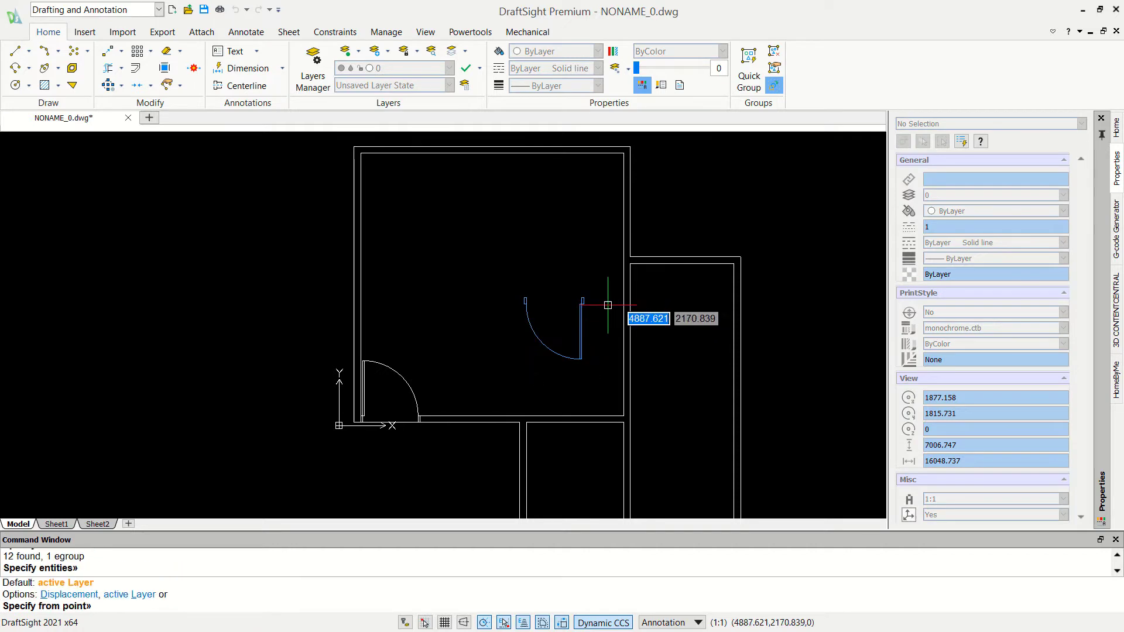
pyautogui.scroll(5, 609, 308)
pyautogui.scroll(1, 610, 311)
pyautogui.click(567, 304)
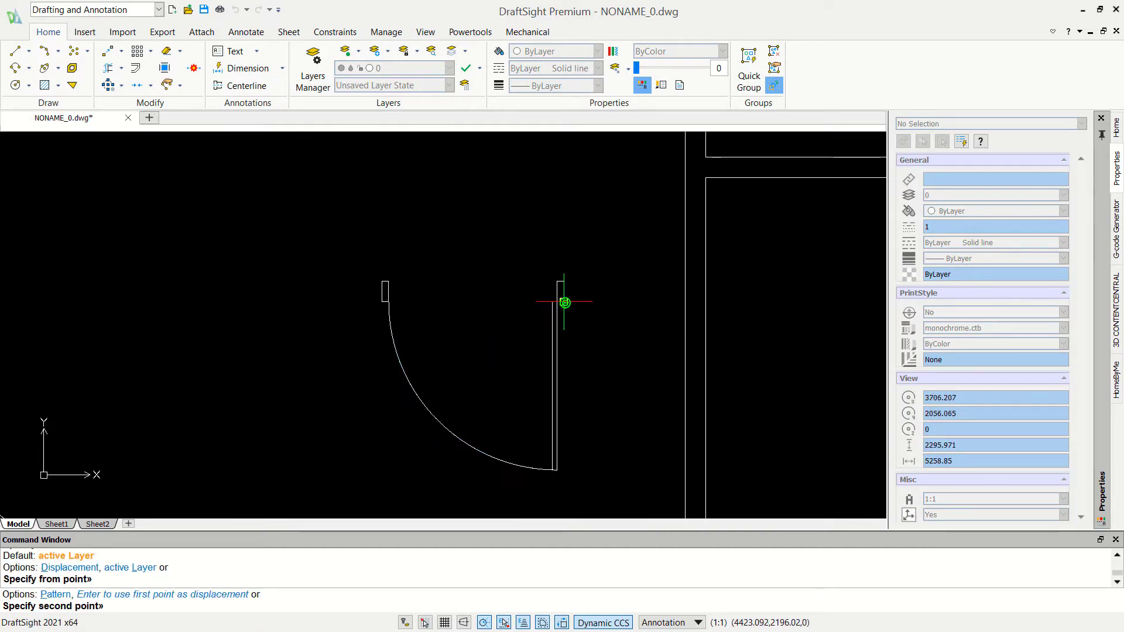
pyautogui.moveTo(613, 376); pyautogui.dragTo(550, 166, button='middle')
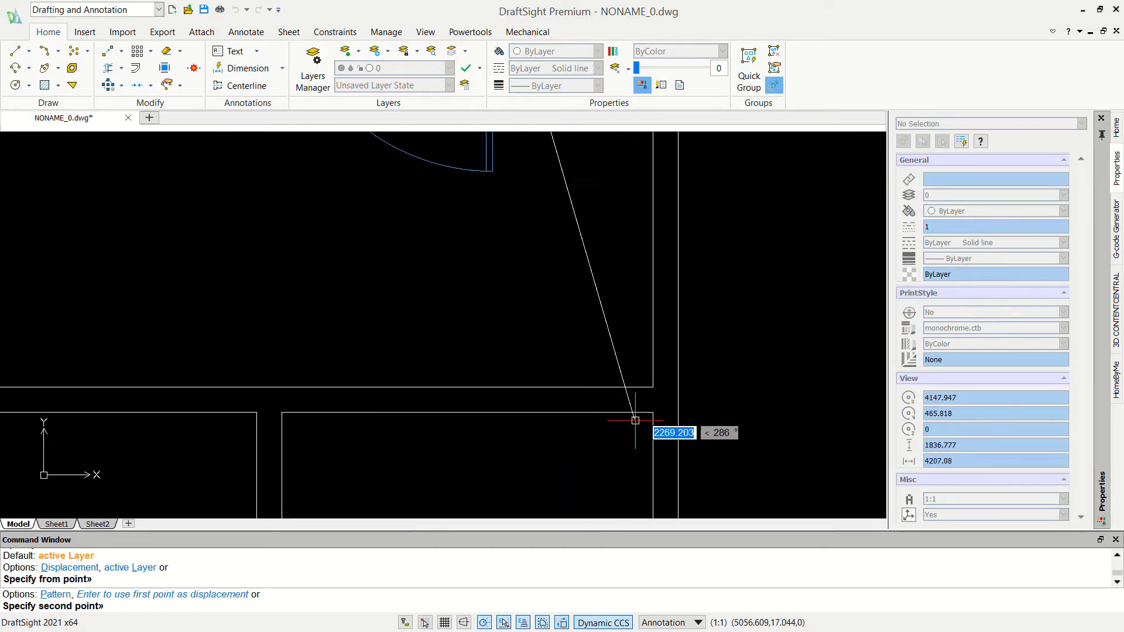
pyautogui.click(654, 415)
pyautogui.moveTo(595, 338); pyautogui.dragTo(598, 330, button='middle')
pyautogui.scroll(-3, 594, 310)
pyautogui.press('Return')
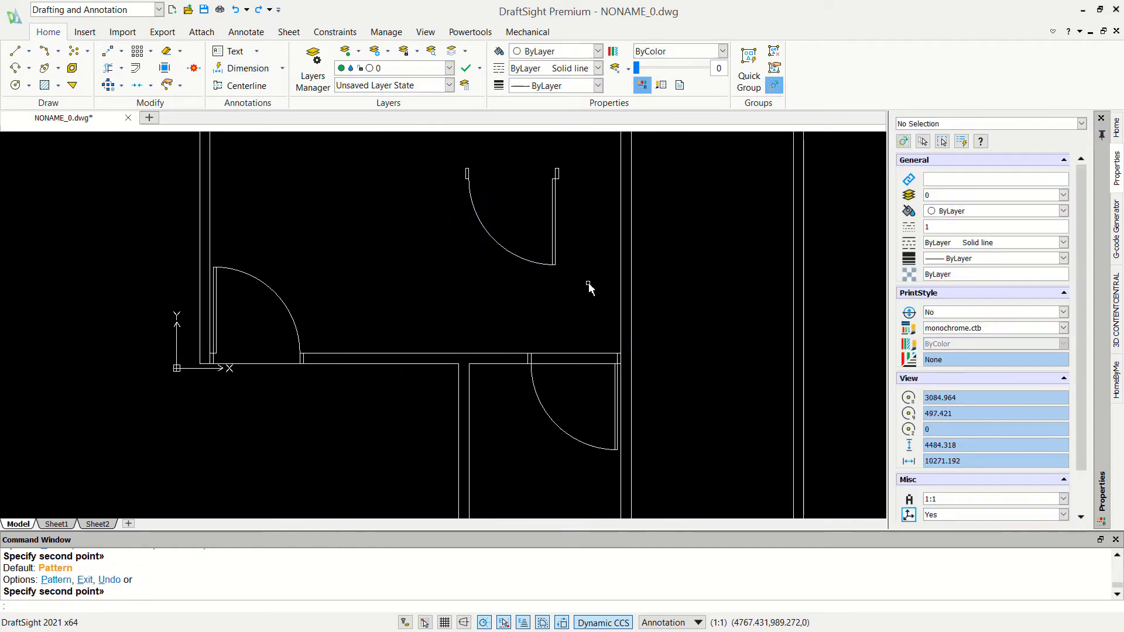
pyautogui.moveTo(590, 289); pyautogui.dragTo(564, 369, button='middle')
# Rotate the upper door 180 degrees.
pyautogui.press('Return')
pyautogui.click(577, 304)
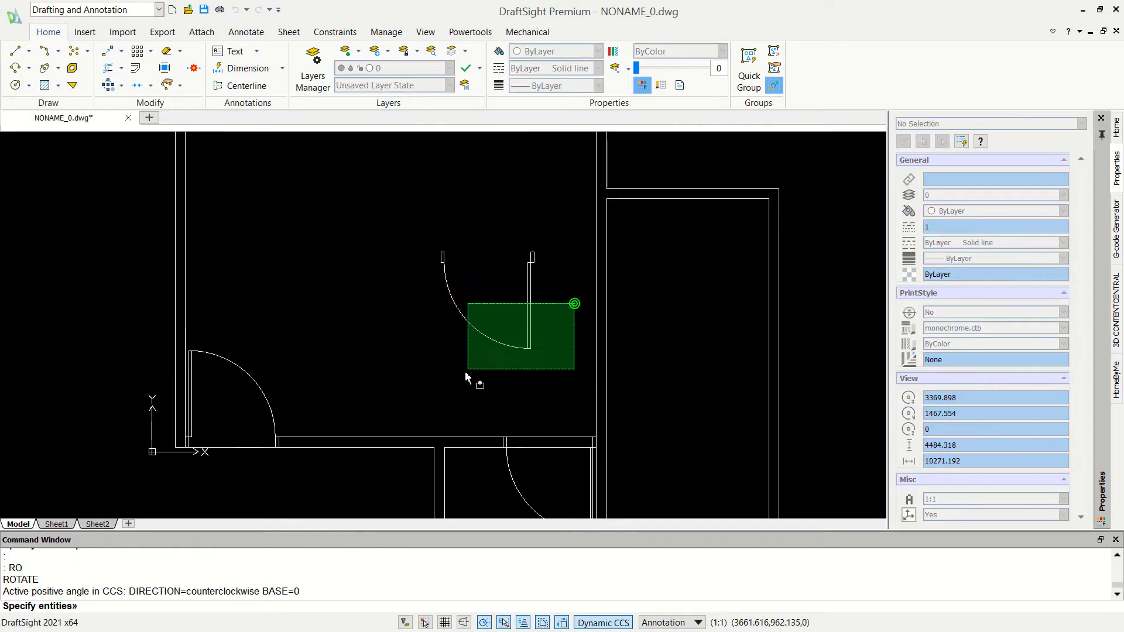
pyautogui.click(468, 365)
pyautogui.press('Return')
pyautogui.click(490, 307)
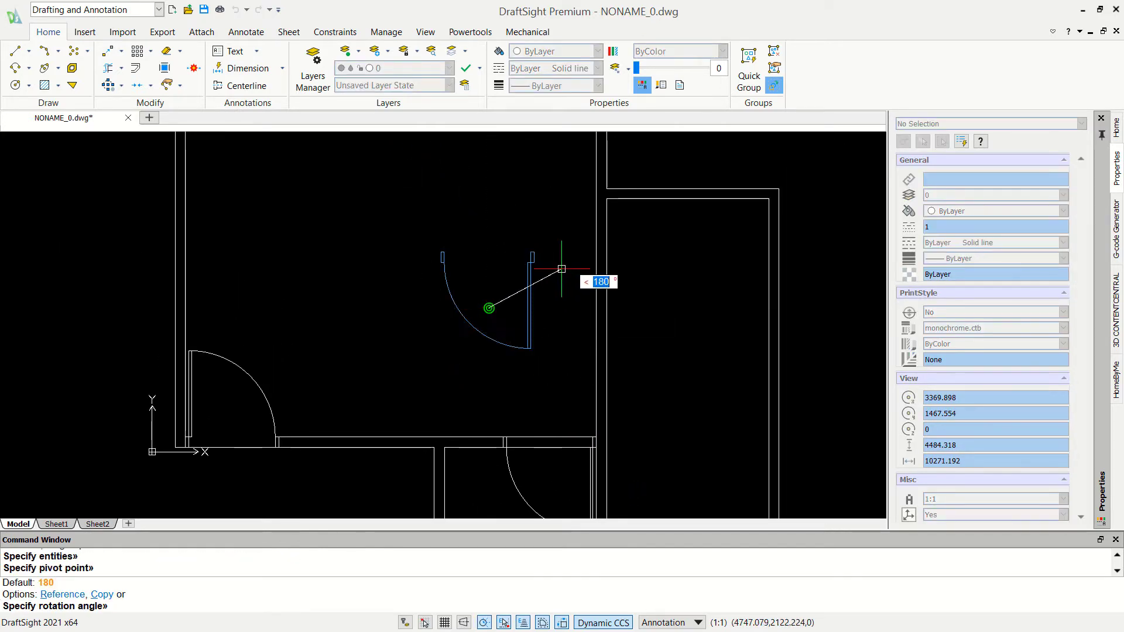
pyautogui.click(488, 207)
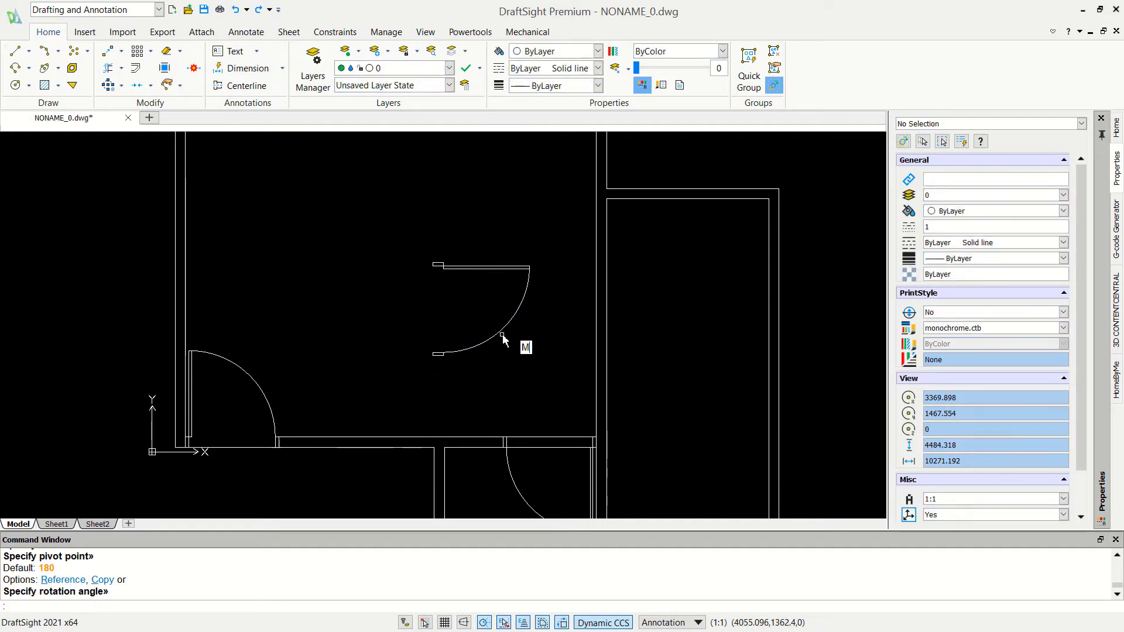
# Move the turned door into the right-hand wall opening.
pyautogui.press('Return')
pyautogui.click(539, 246)
pyautogui.press('Return')
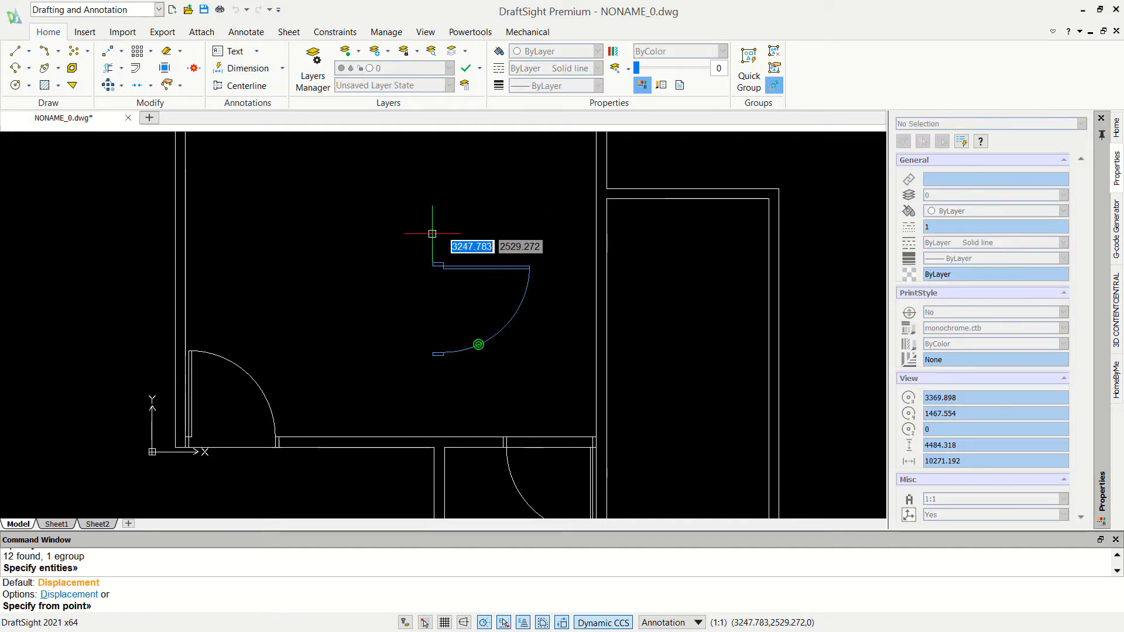
pyautogui.scroll(3, 437, 241)
pyautogui.click(453, 291)
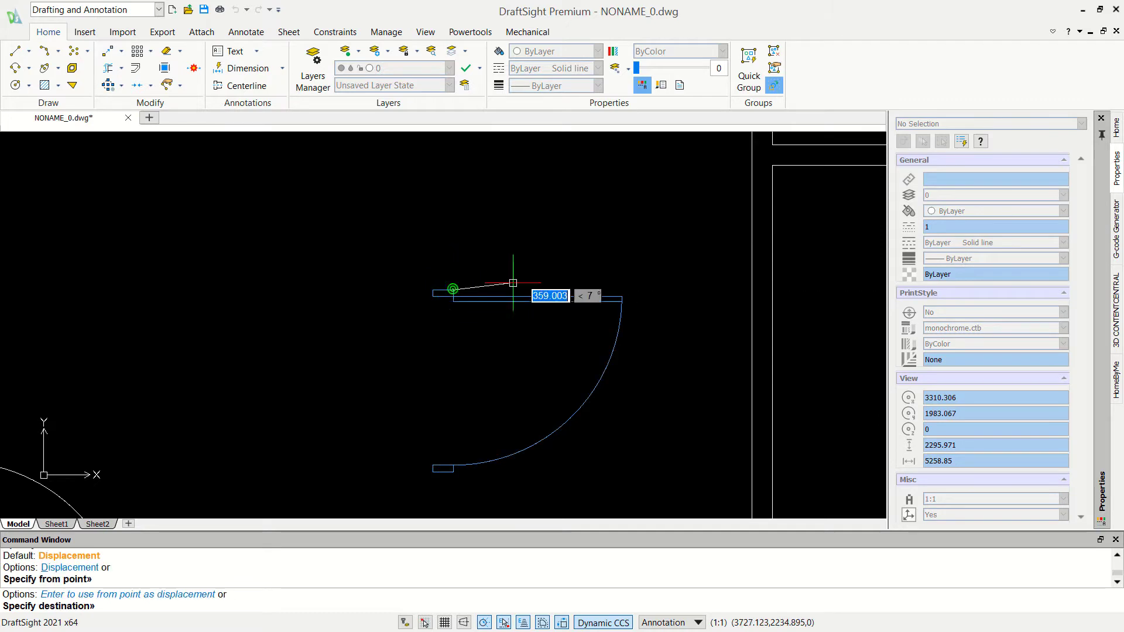
pyautogui.click(774, 166)
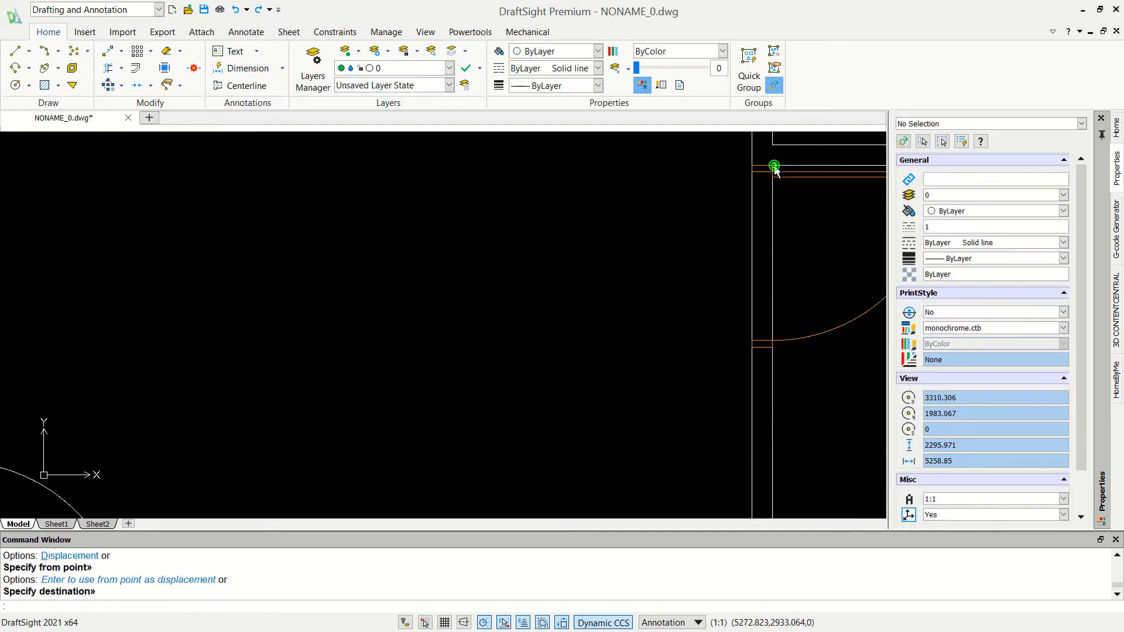
pyautogui.press('Return')
pyautogui.scroll(-2, 652, 309)
pyautogui.scroll(-2, 648, 321)
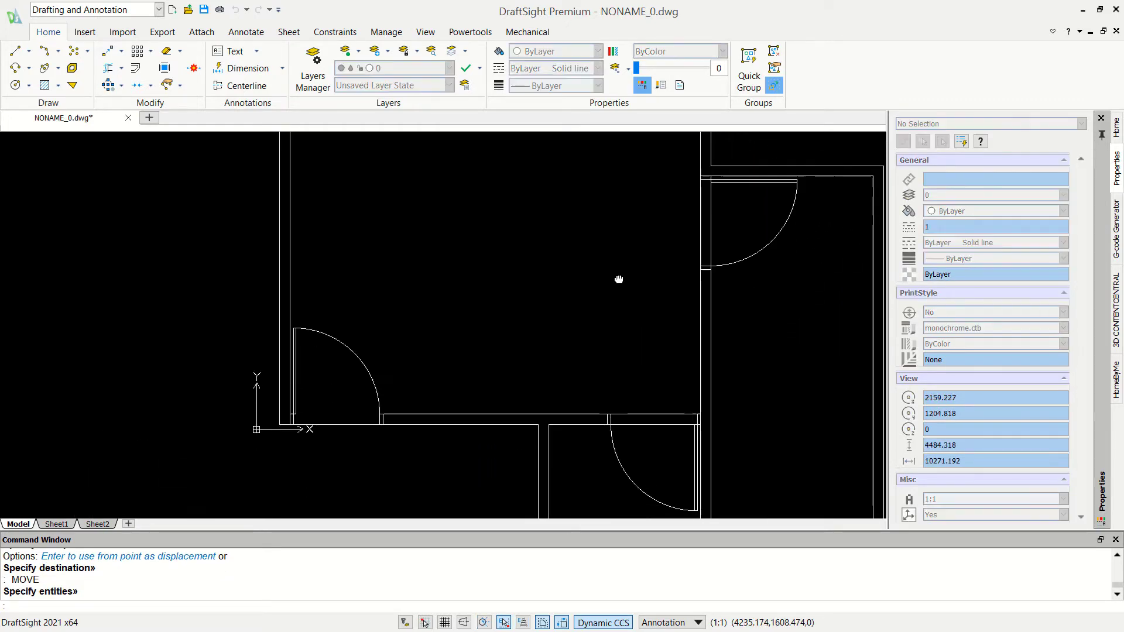
pyautogui.write('TR')
# Trim the wall lines across both right-hand door openings.
pyautogui.press('Return')
pyautogui.press('Return')
pyautogui.click(667, 338)
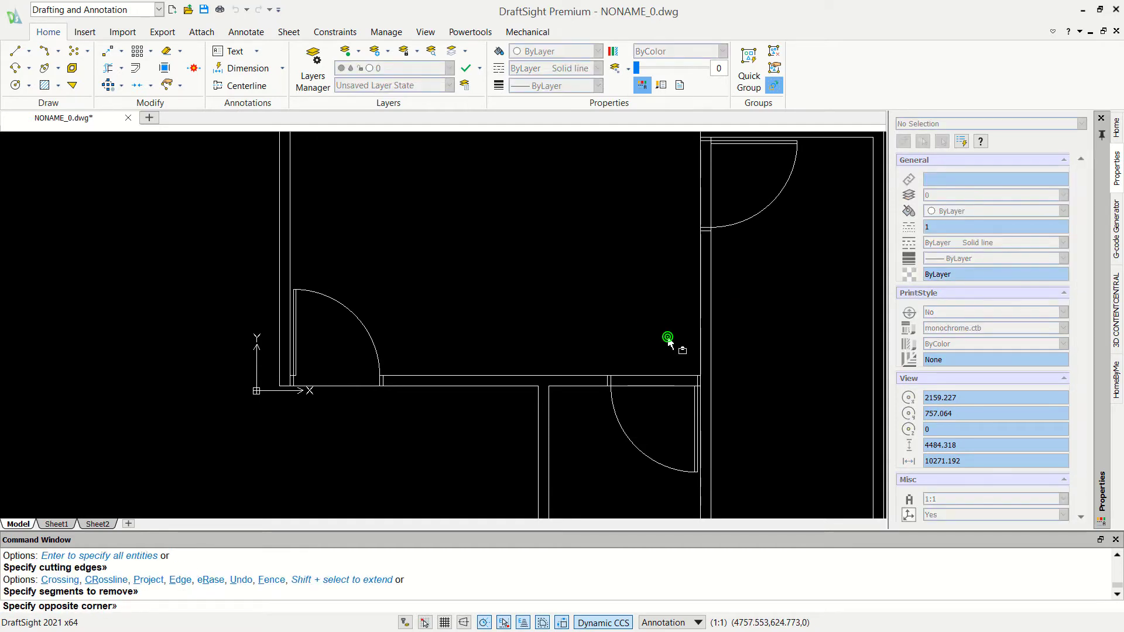
pyautogui.click(645, 398)
pyautogui.click(744, 179)
pyautogui.click(671, 195)
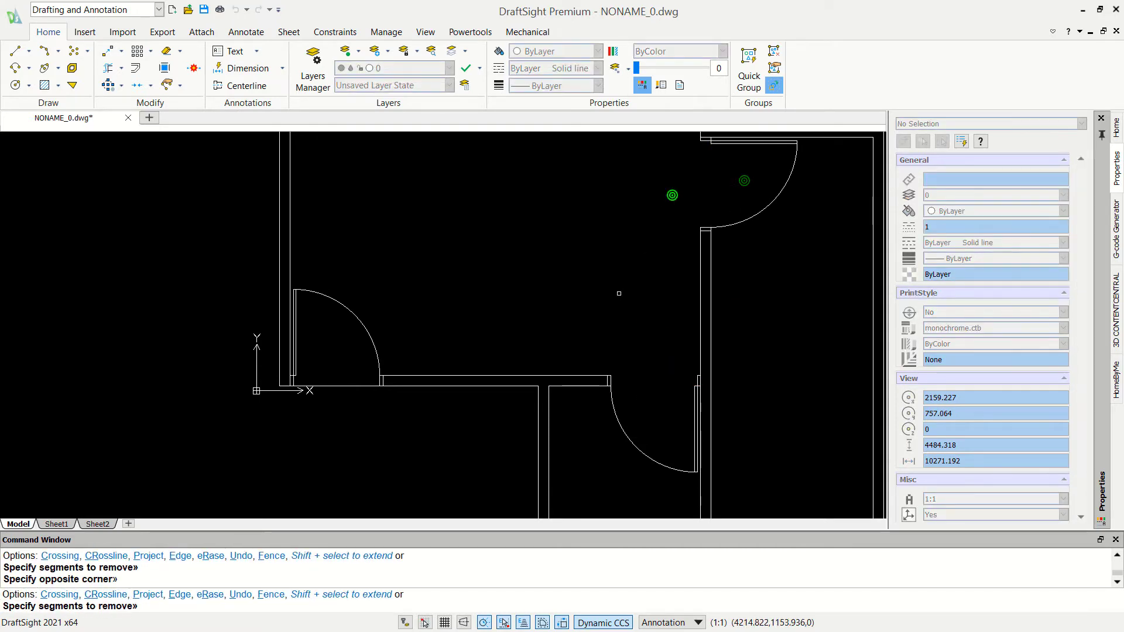
pyautogui.scroll(-1, 593, 298)
pyautogui.press('Escape')
pyautogui.moveTo(547, 254); pyautogui.dragTo(549, 288, button='middle')
pyautogui.write('REC')
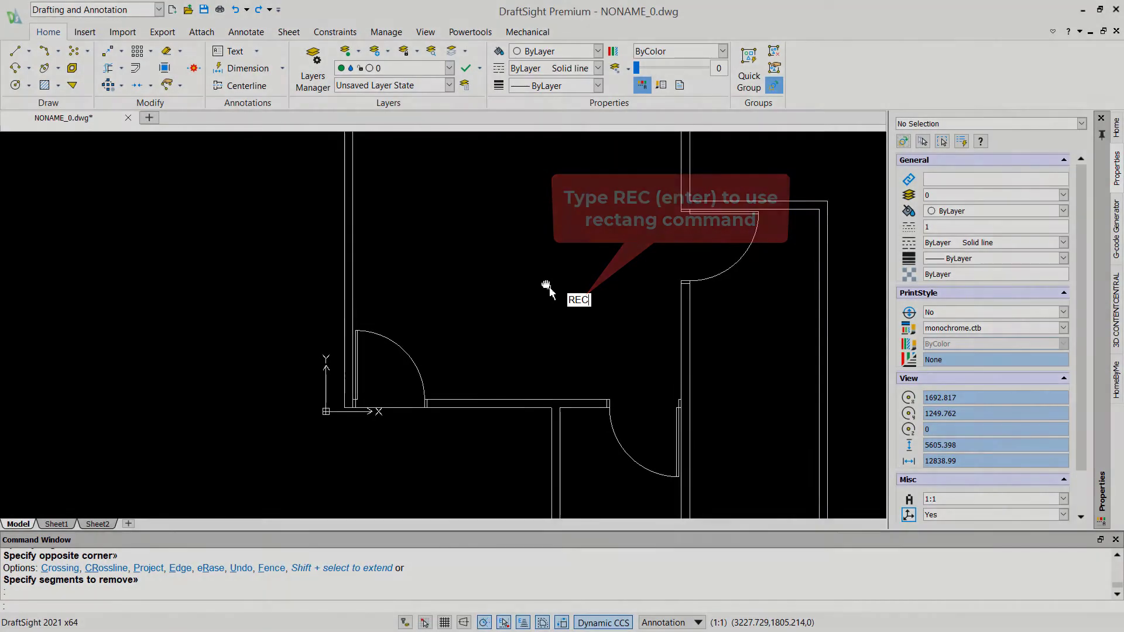
# Draw a 1200 by 120 rectangle for the window.
pyautogui.press('Return')
pyautogui.click(477, 275)
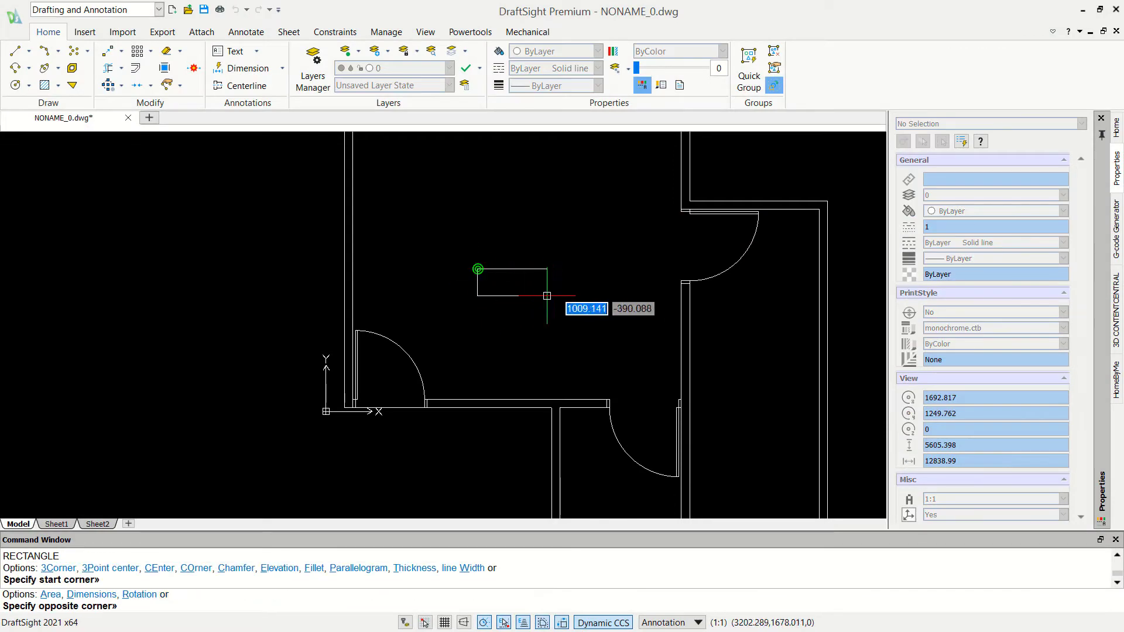
pyautogui.write('d')
pyautogui.press('Return')
pyautogui.write('1200')
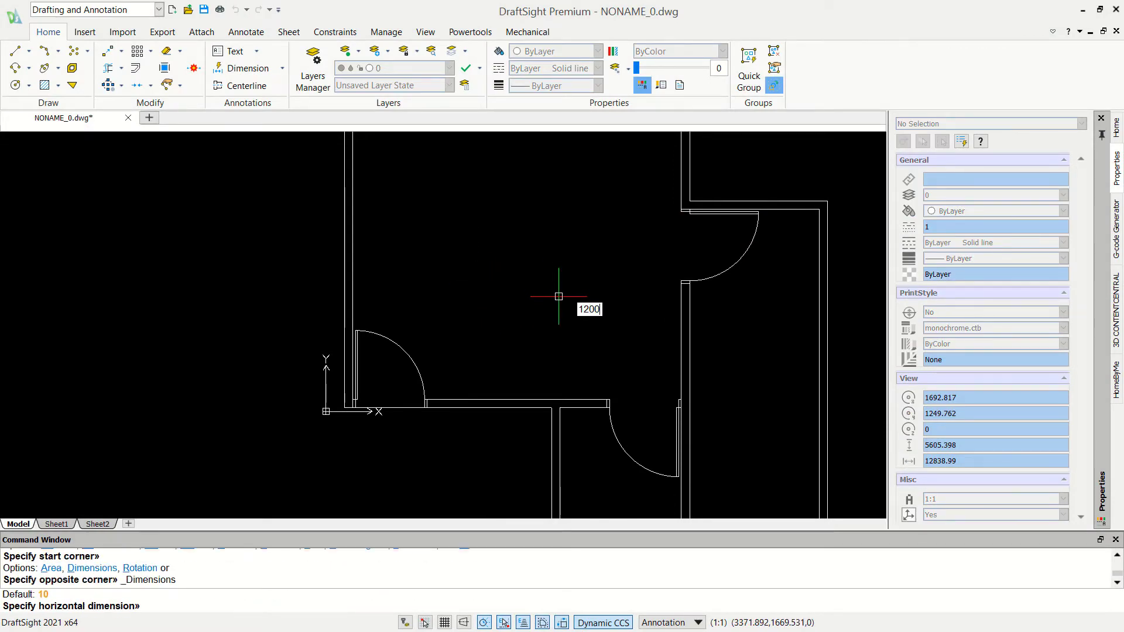
pyautogui.press('Return')
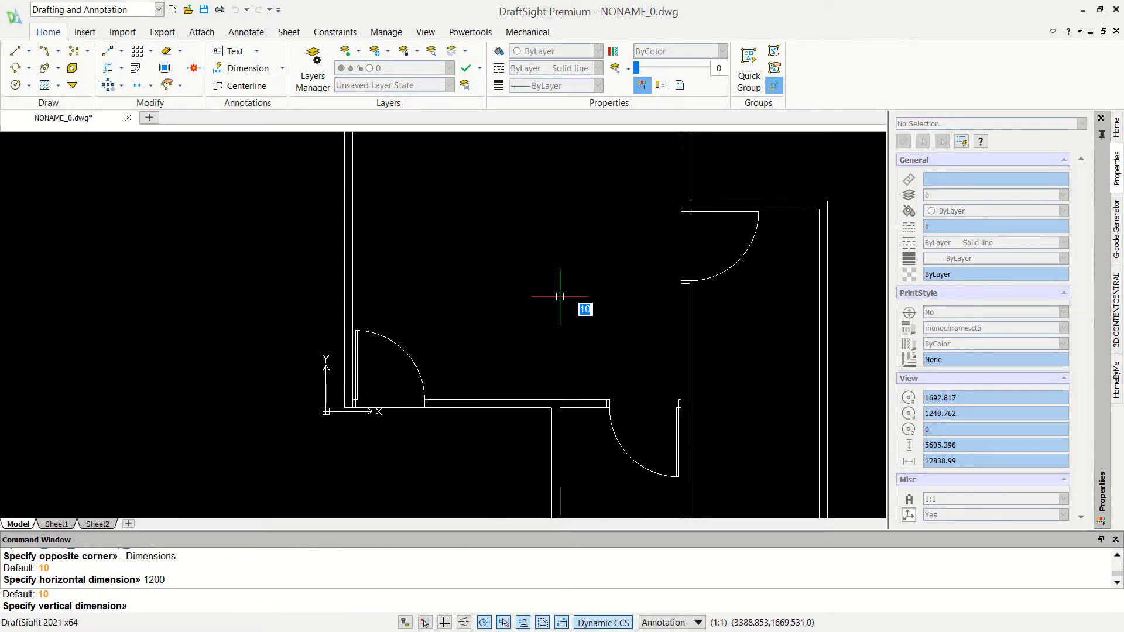
pyautogui.write('120')
pyautogui.press('Return')
pyautogui.click(570, 312)
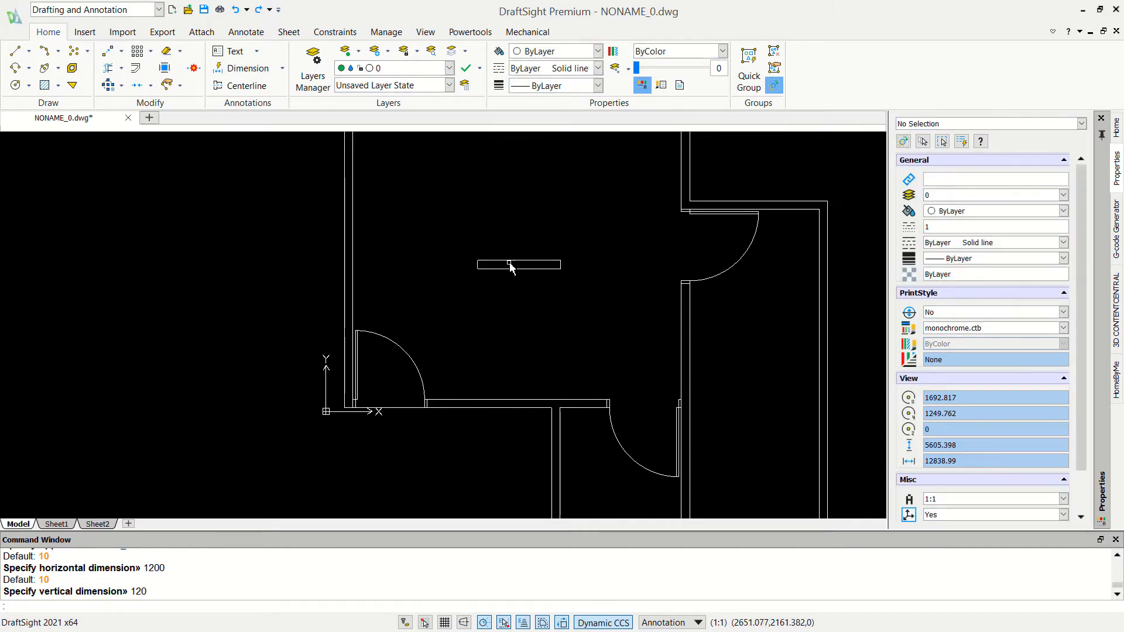
pyautogui.scroll(3, 510, 267)
pyautogui.scroll(2, 510, 270)
pyautogui.moveTo(512, 271); pyautogui.dragTo(491, 348, button='middle')
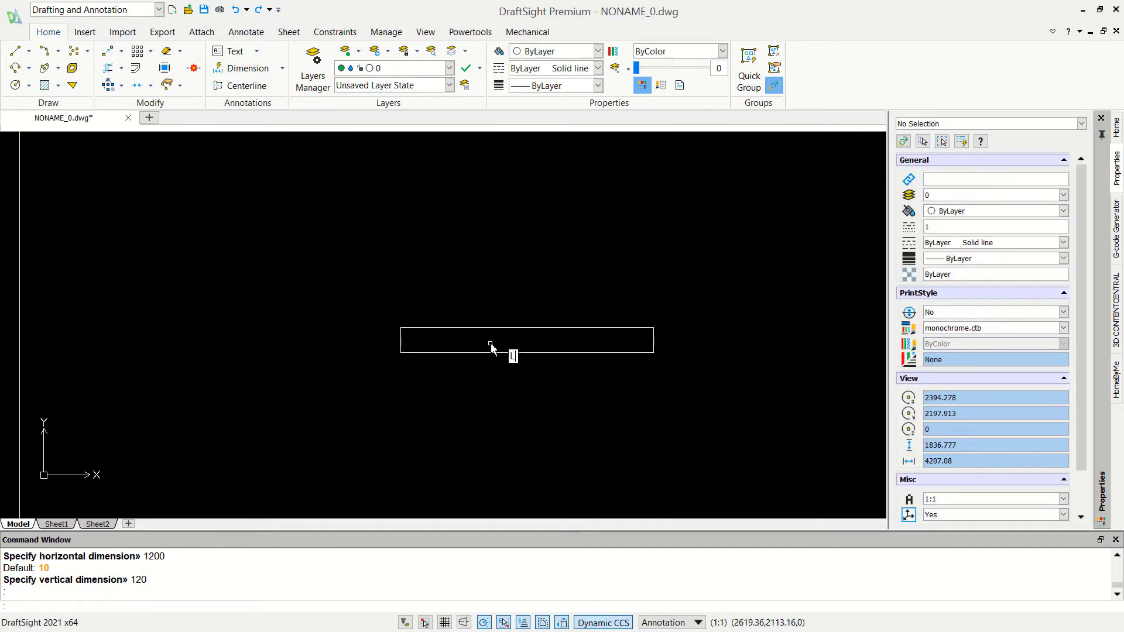
# Draw a centre line across the rectangle from its left edge to its right edge.
pyautogui.press('Return')
pyautogui.scroll(2, 457, 343)
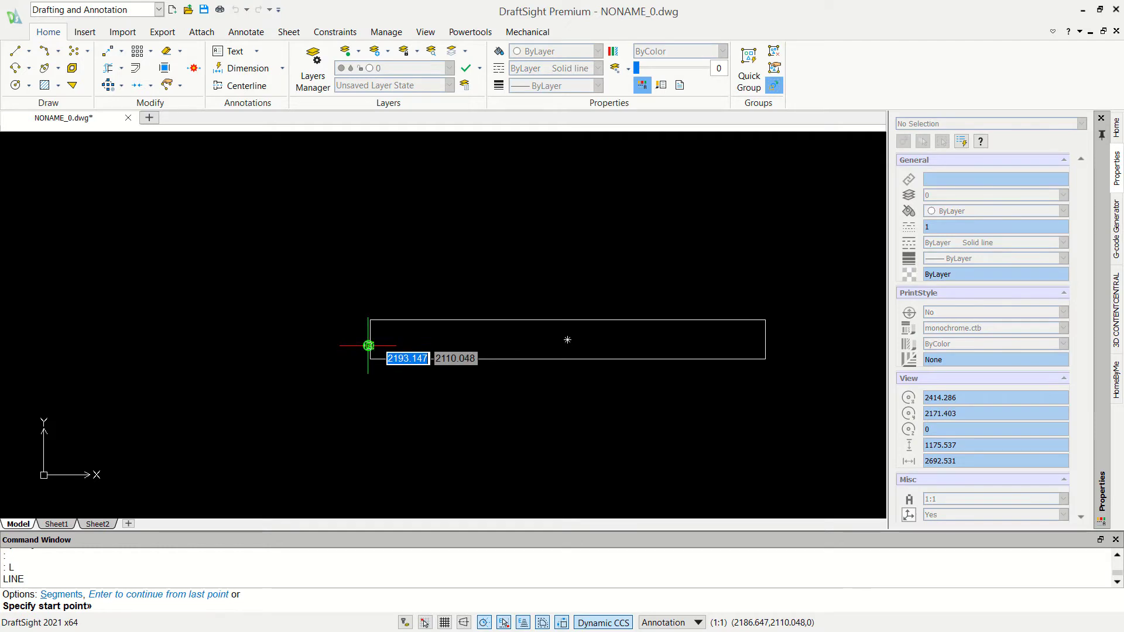
pyautogui.click(370, 345)
pyautogui.click(765, 346)
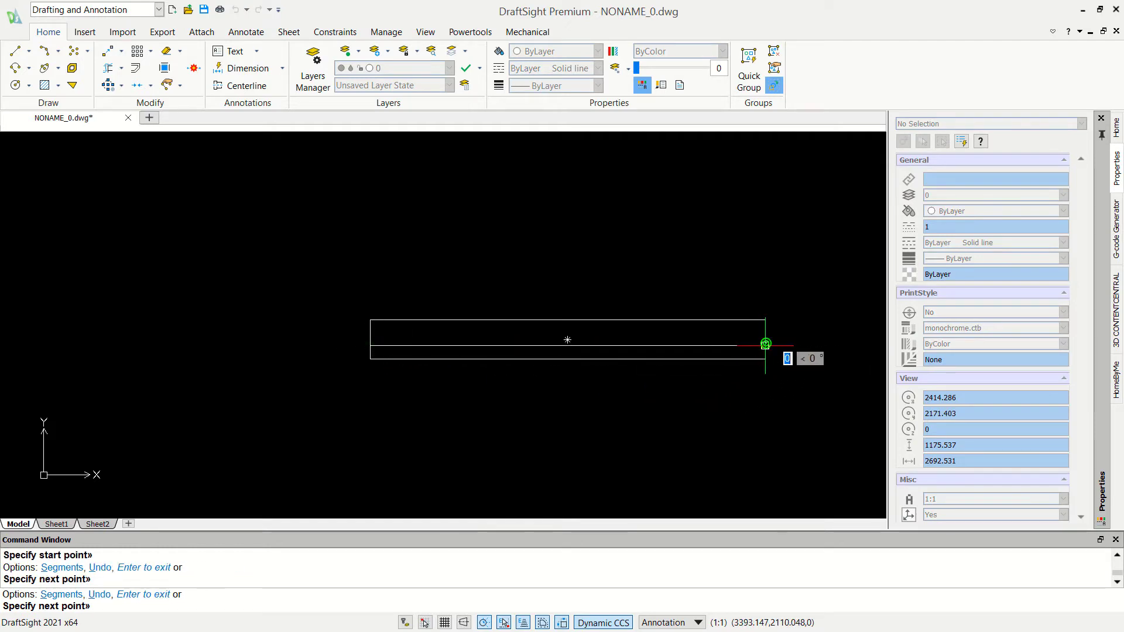
pyautogui.press('Return')
pyautogui.write('EX')
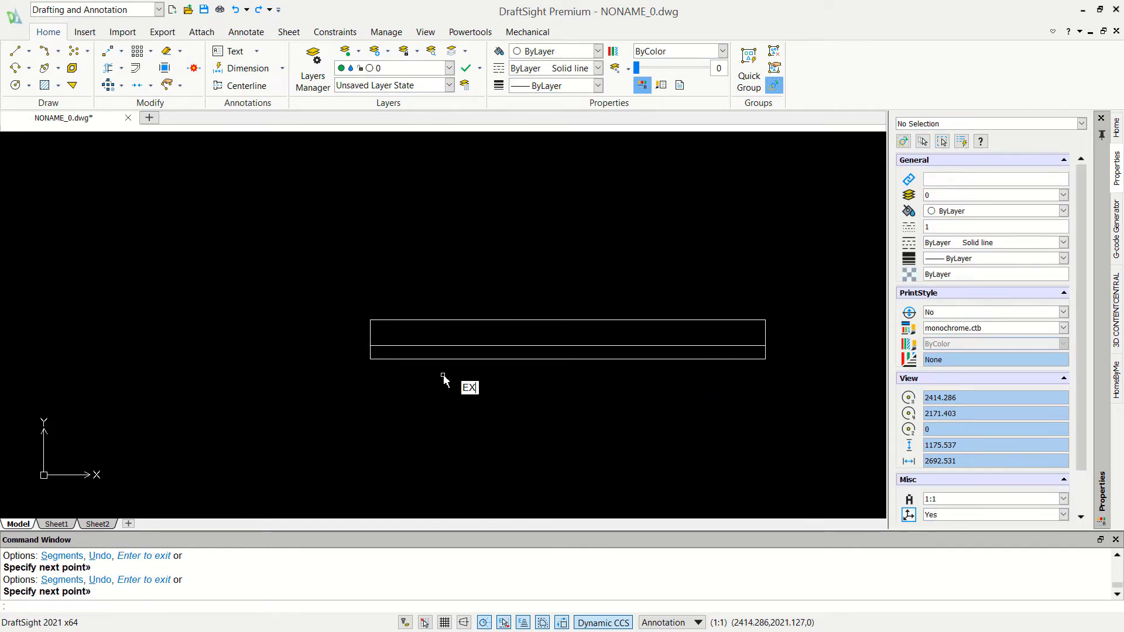
# Explode the rectangle into separate lines.
pyautogui.write('PLODE')
pyautogui.press('Return')
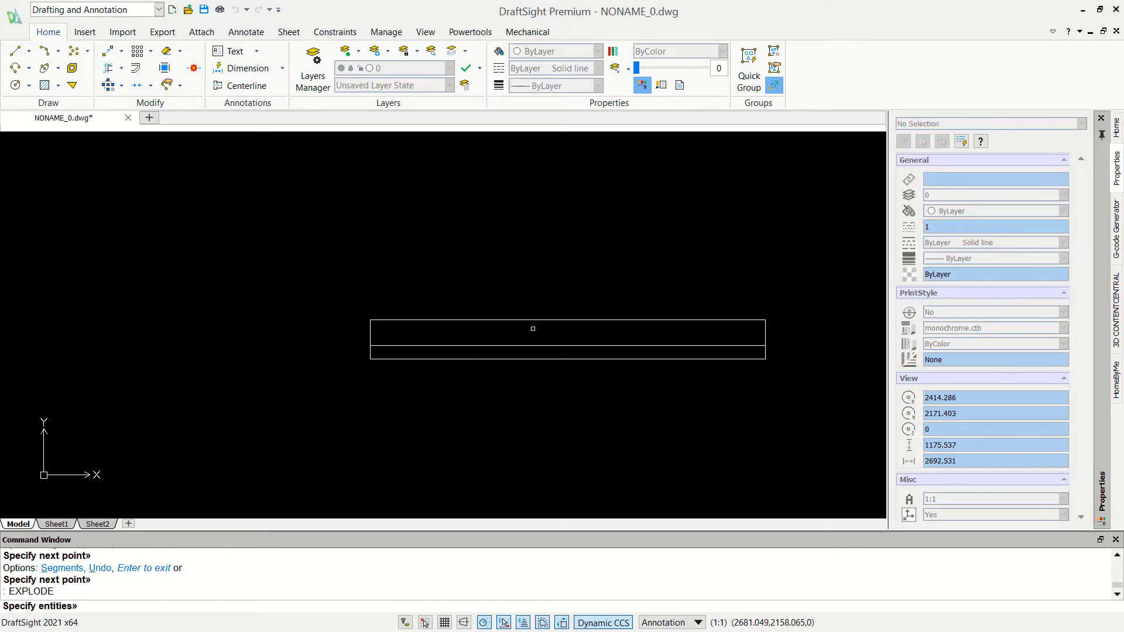
pyautogui.click(543, 321)
pyautogui.press('Return')
# Copy the rectangle's left edge to form an end line left of the window.
pyautogui.write('CO')
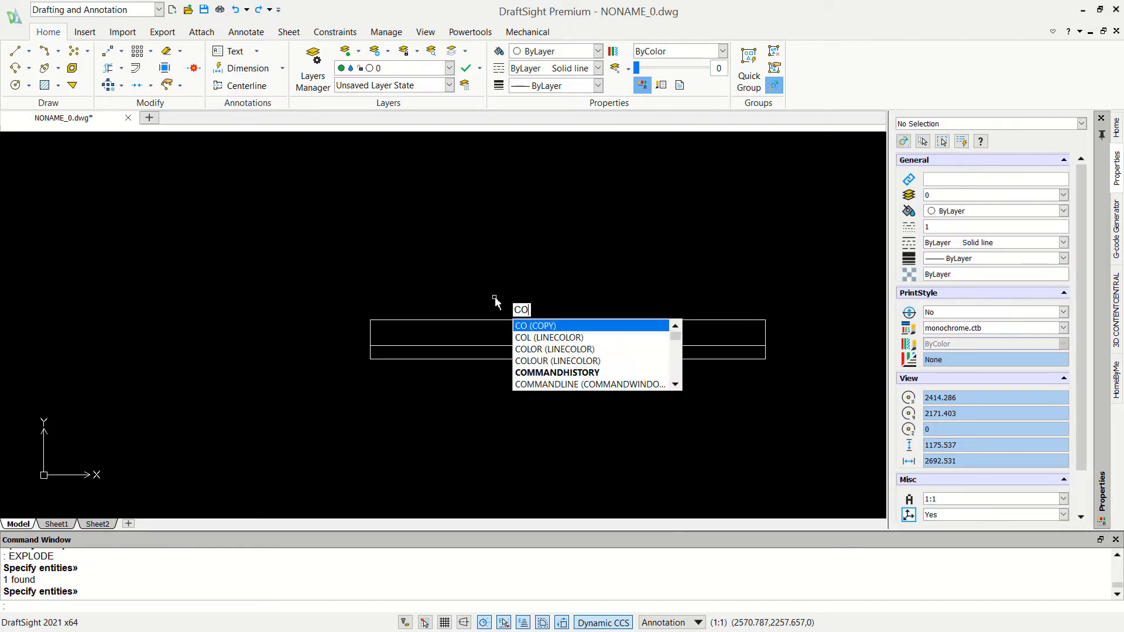
pyautogui.press('Return')
pyautogui.scroll(1, 385, 322)
pyautogui.click(367, 344)
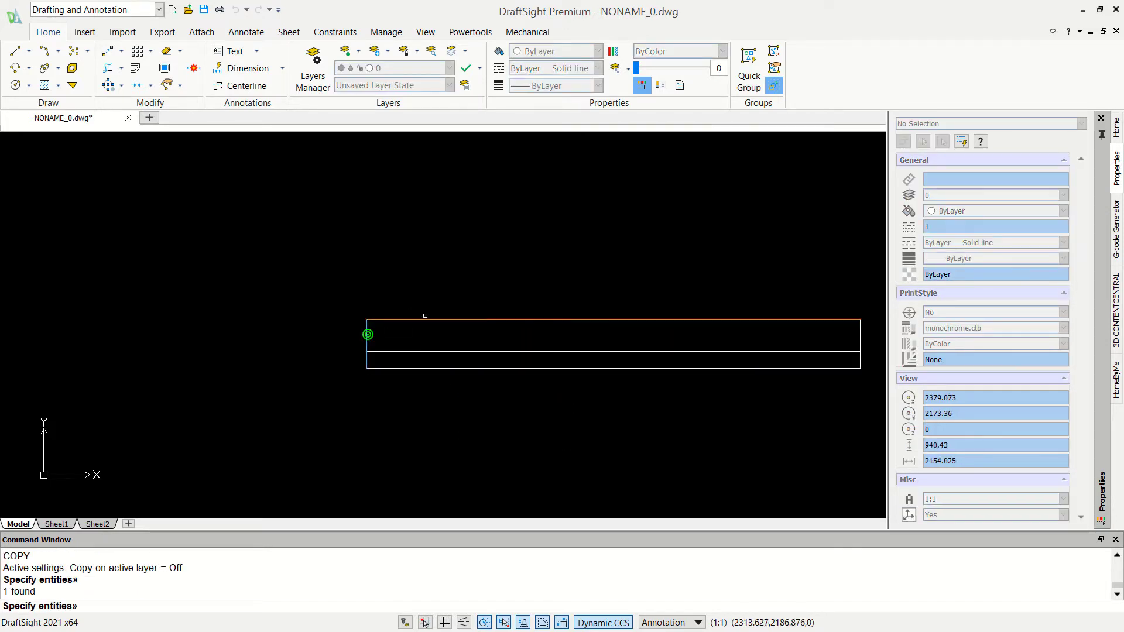
pyautogui.press('Return')
pyautogui.click(466, 290)
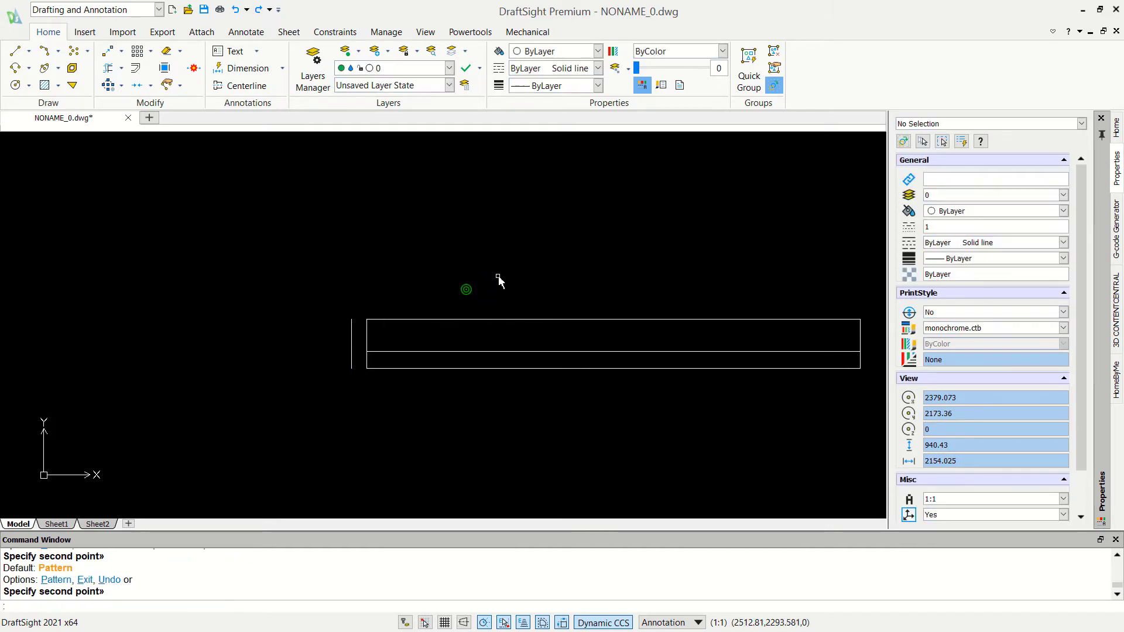
# Mirror the end line about the rectangle's vertical middle, keeping the original.
pyautogui.write('I')
pyautogui.press('Return')
pyautogui.click(352, 340)
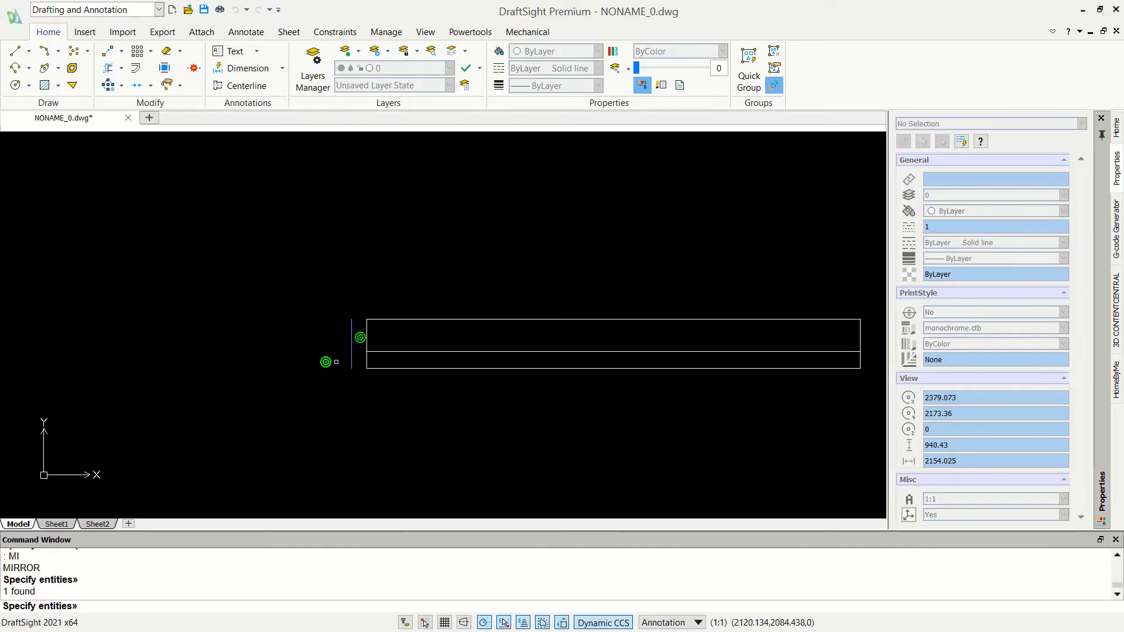
pyautogui.press('Return')
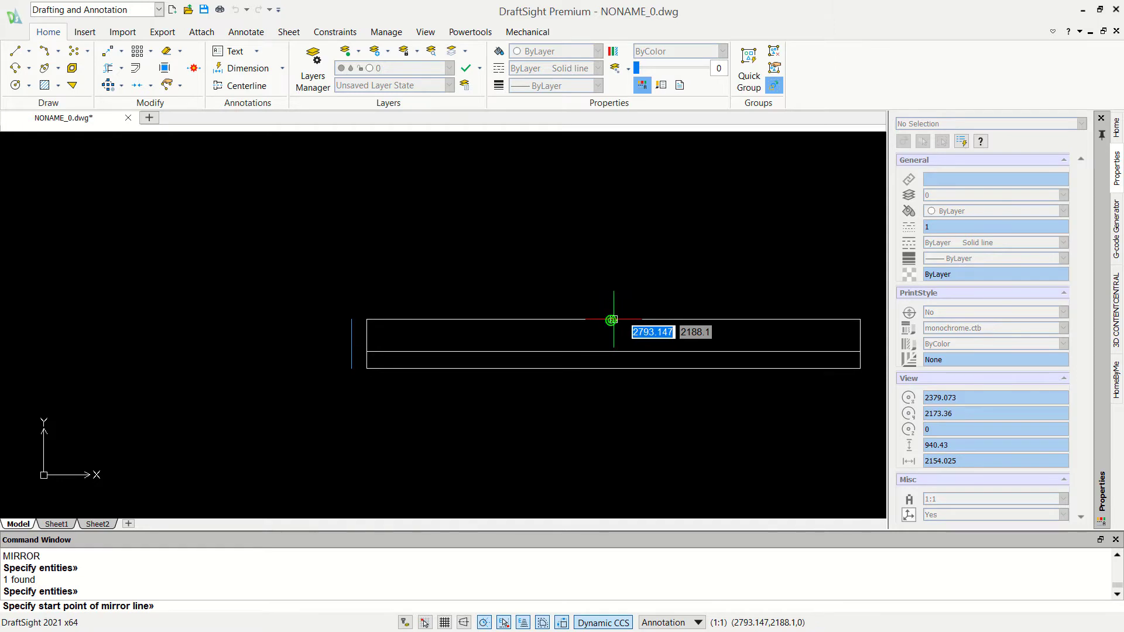
pyautogui.click(611, 320)
pyautogui.click(613, 279)
pyautogui.press('Return')
pyautogui.moveTo(613, 278); pyautogui.dragTo(595, 275, button='middle')
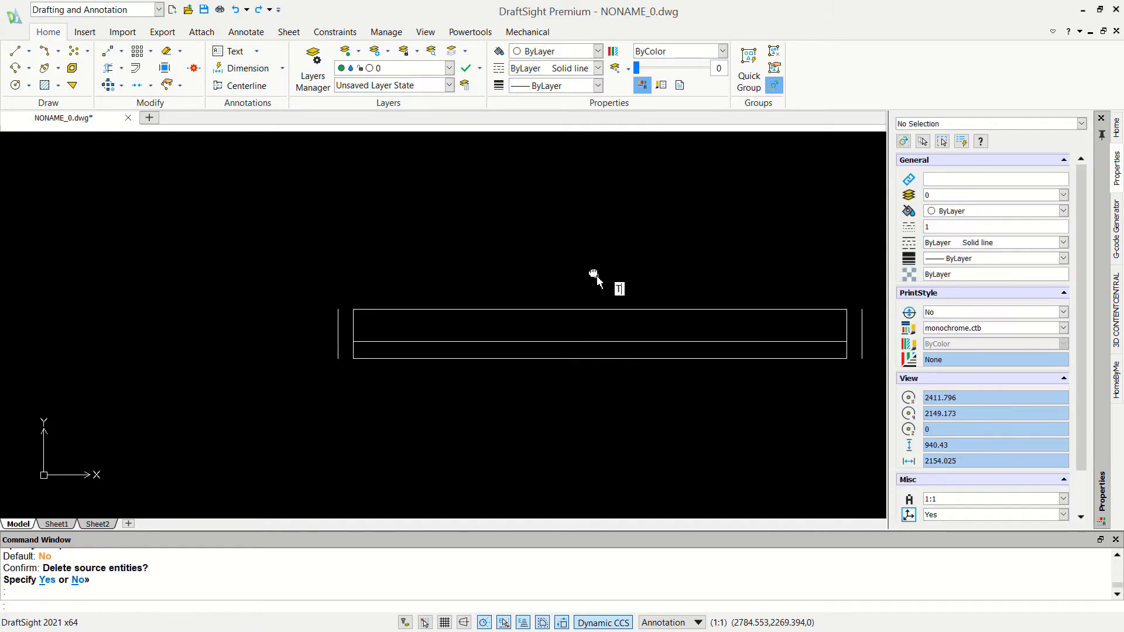
# Trim the overlapping line segments at both ends of the window symbol.
pyautogui.write('tr')
pyautogui.press('Return')
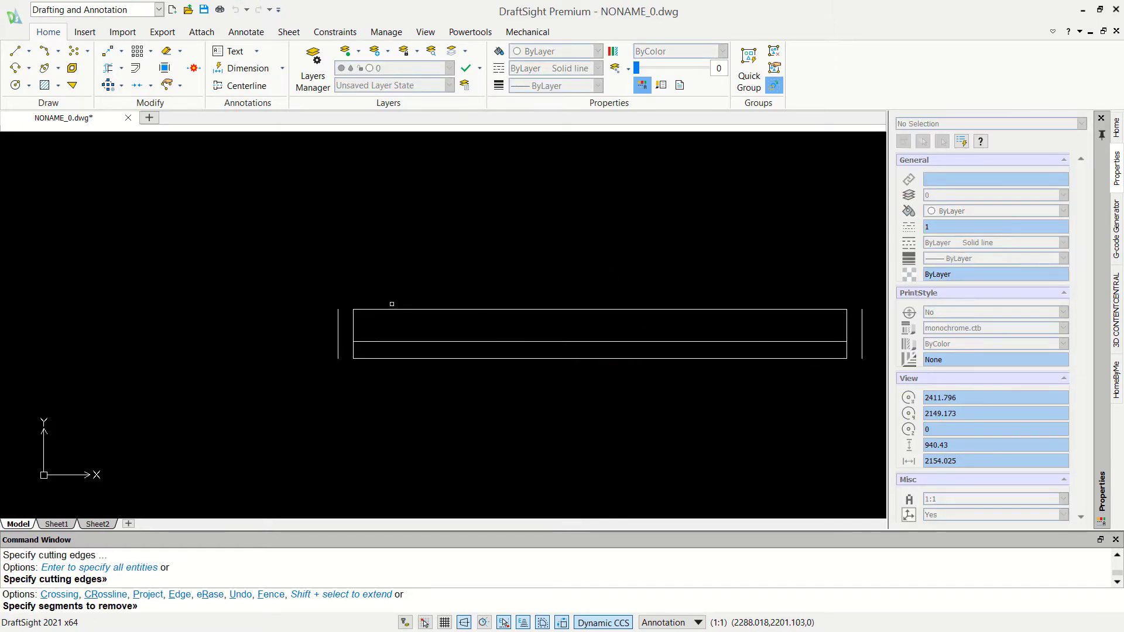
pyautogui.click(360, 296)
pyautogui.click(360, 319)
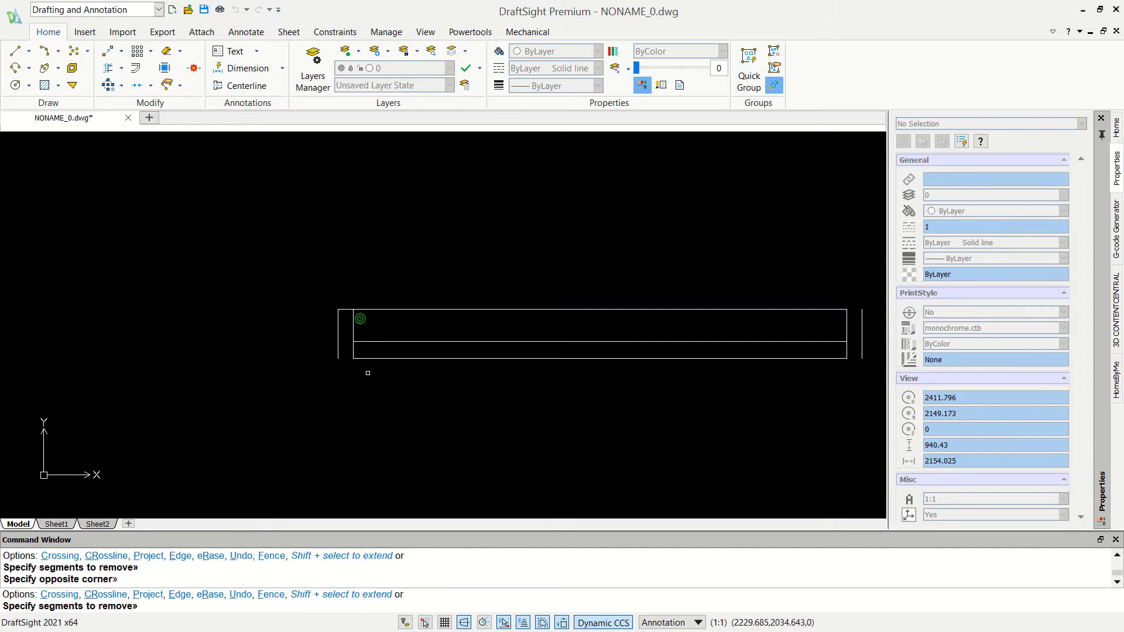
pyautogui.click(360, 358)
pyautogui.click(368, 372)
pyautogui.click(828, 292)
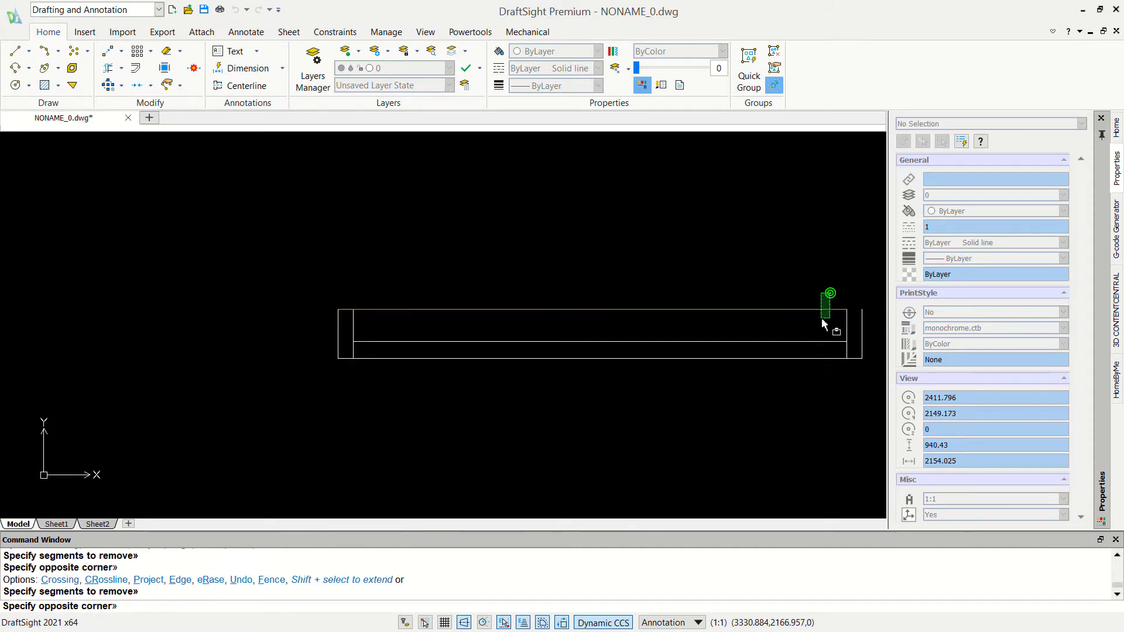
pyautogui.click(823, 315)
pyautogui.scroll(-1, 752, 305)
pyautogui.scroll(-2, 743, 328)
pyautogui.moveTo(728, 354); pyautogui.dragTo(674, 325, button='middle')
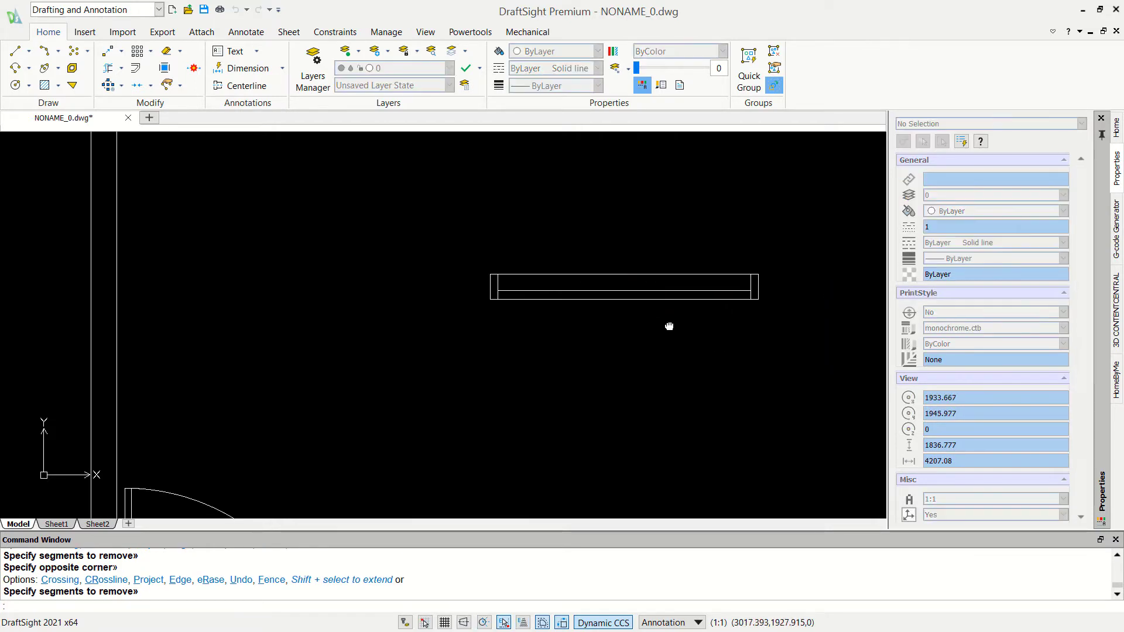
# Group the seven window pieces into one object.
pyautogui.write('GROUP')
pyautogui.press('Return')
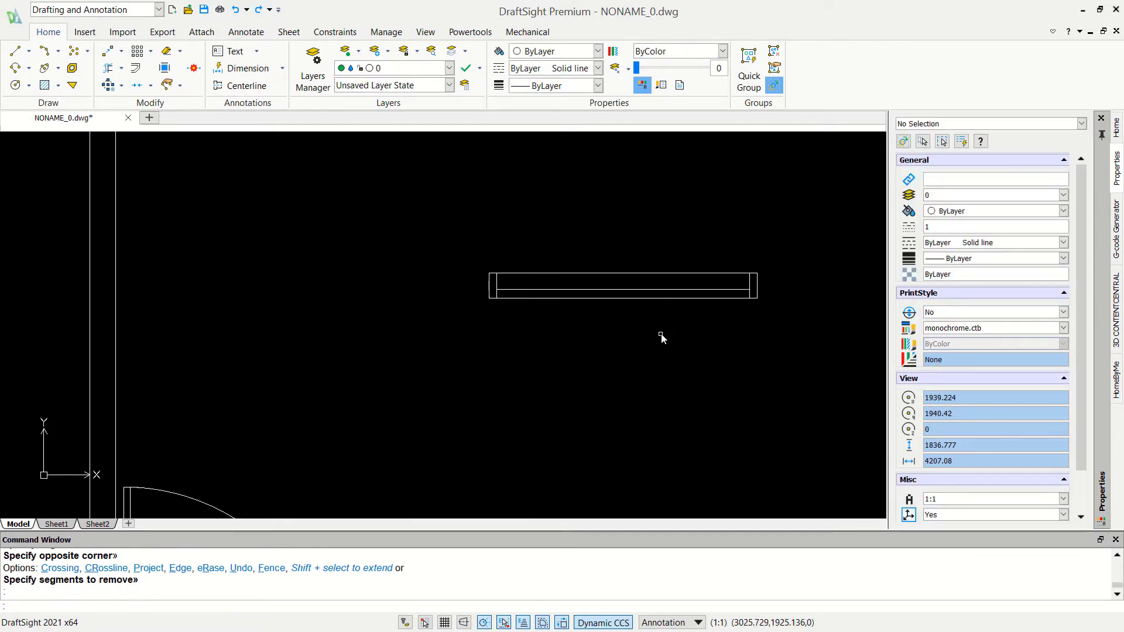
pyautogui.click(779, 241)
pyautogui.click(470, 358)
pyautogui.press('Return')
# Copy the grouped window from its midpoint into two spots along the bottom walls.
pyautogui.scroll(-3, 629, 358)
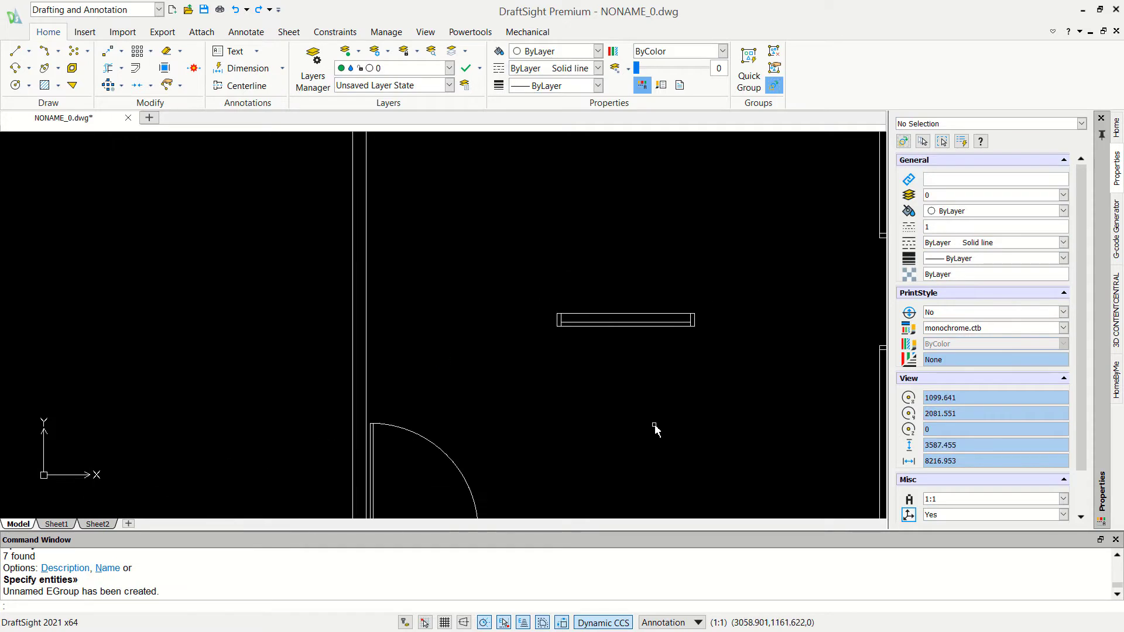
pyautogui.moveTo(655, 427)
pyautogui.mouseDown(button='middle')
pyautogui.moveTo(602, 304)
pyautogui.moveTo(578, 324)
pyautogui.mouseUp(button='middle')
pyautogui.scroll(-1, 577, 331)
pyautogui.write('O')
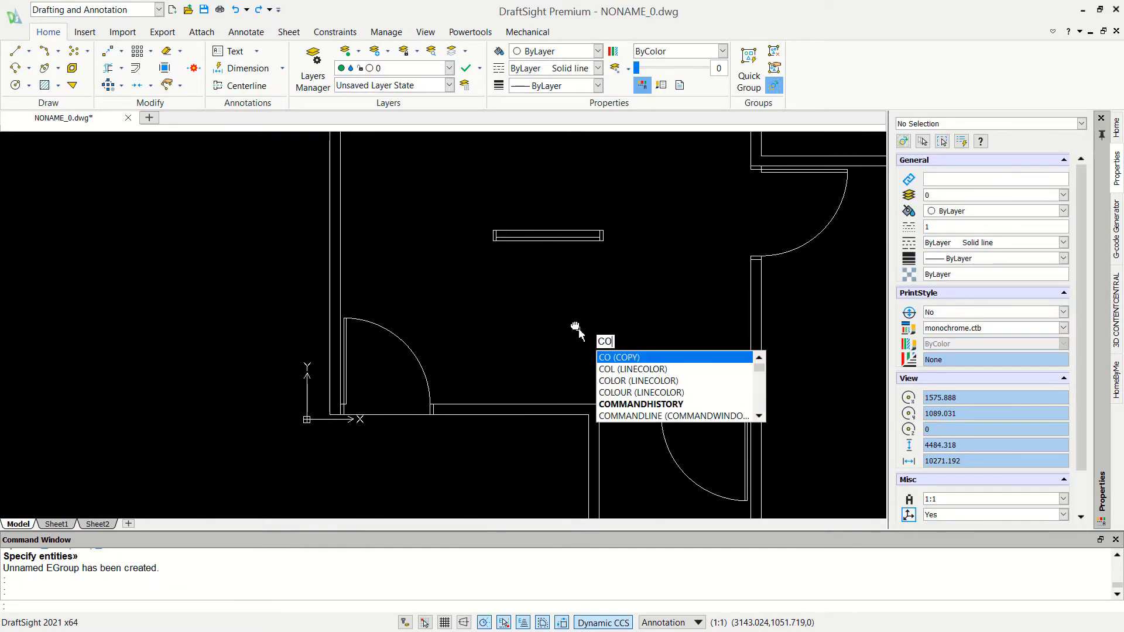
pyautogui.press('Return')
pyautogui.click(648, 196)
pyautogui.click(534, 269)
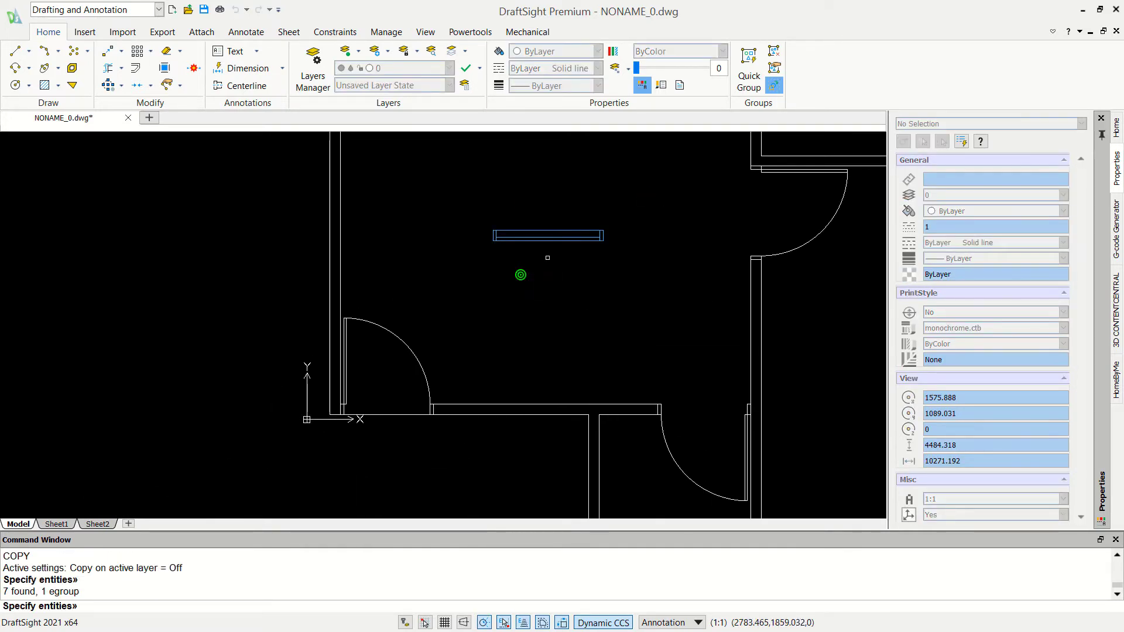
pyautogui.press('Return')
pyautogui.click(550, 241)
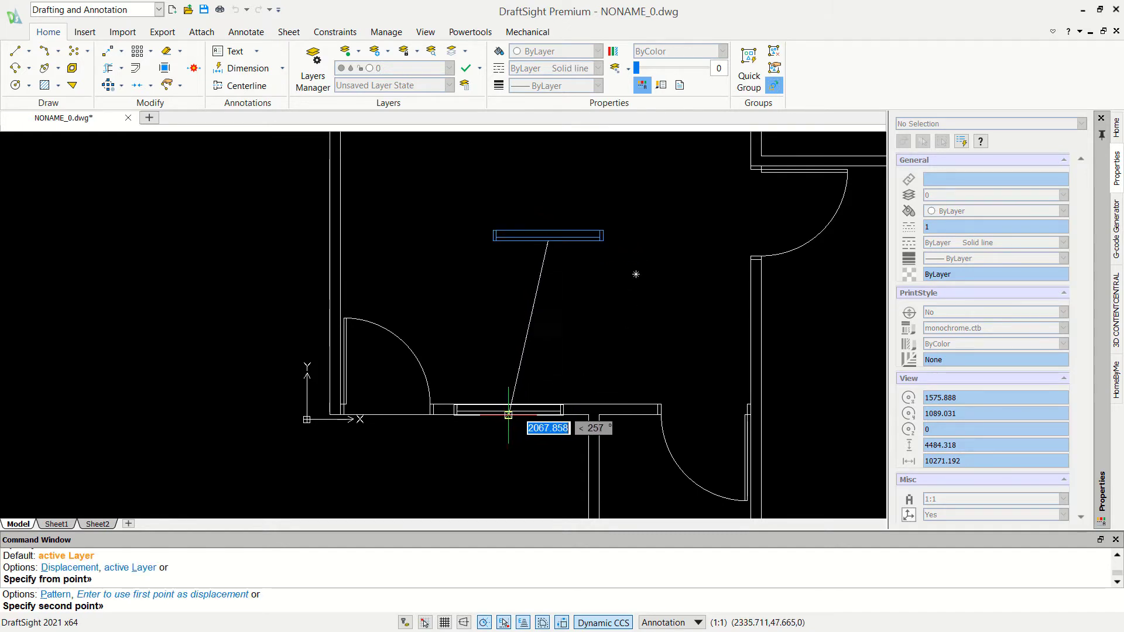
pyautogui.click(514, 415)
pyautogui.scroll(-3, 527, 381)
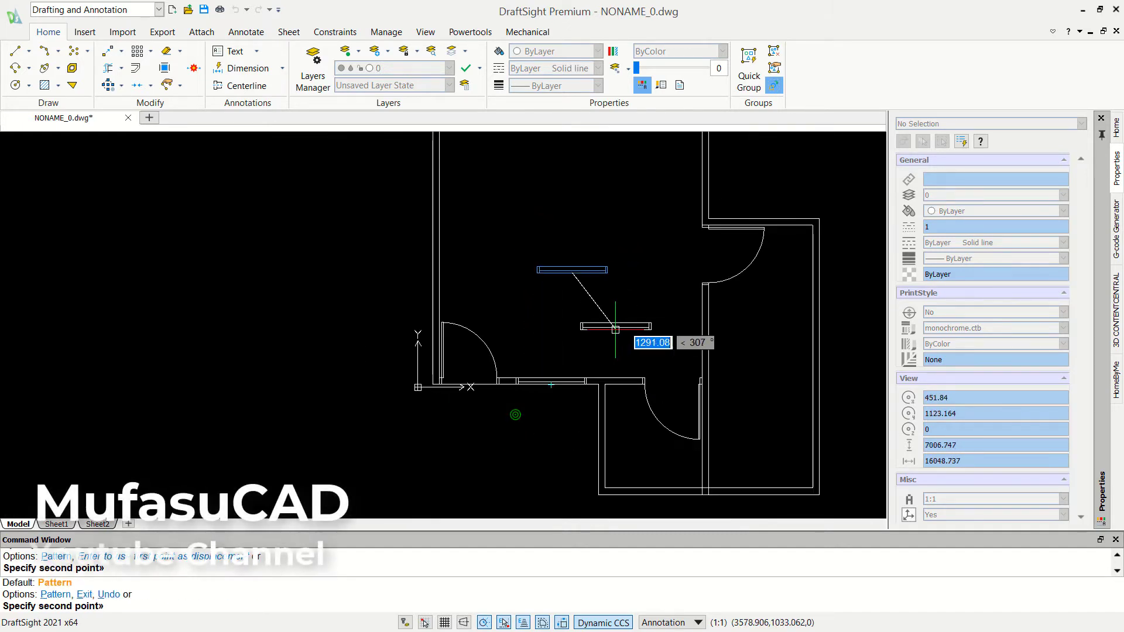
pyautogui.scroll(3, 595, 432)
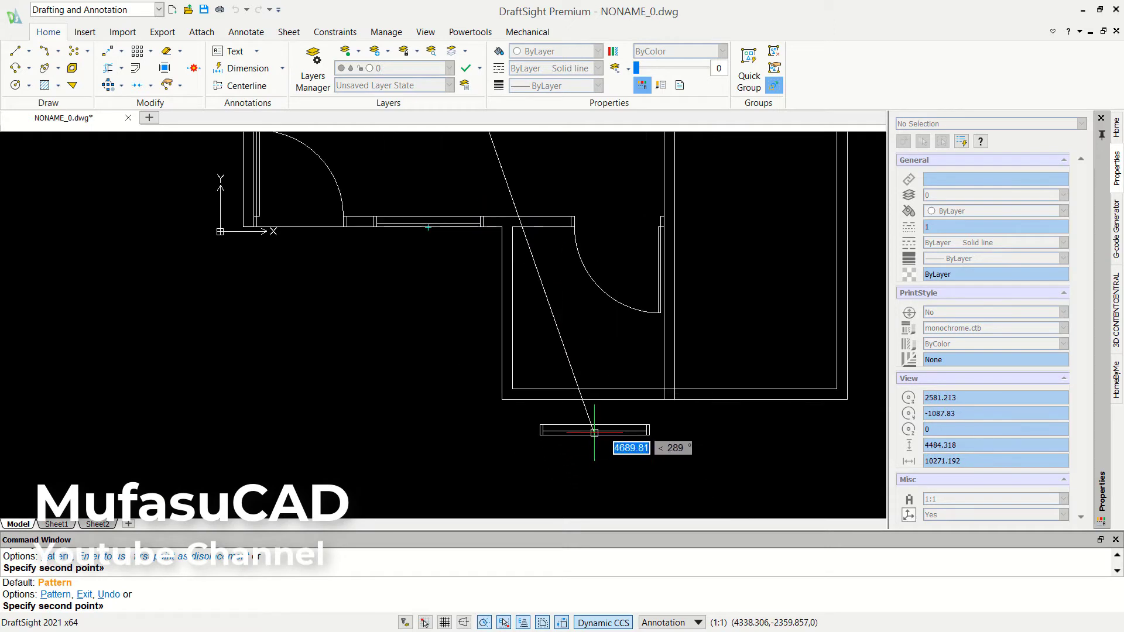
pyautogui.click(590, 401)
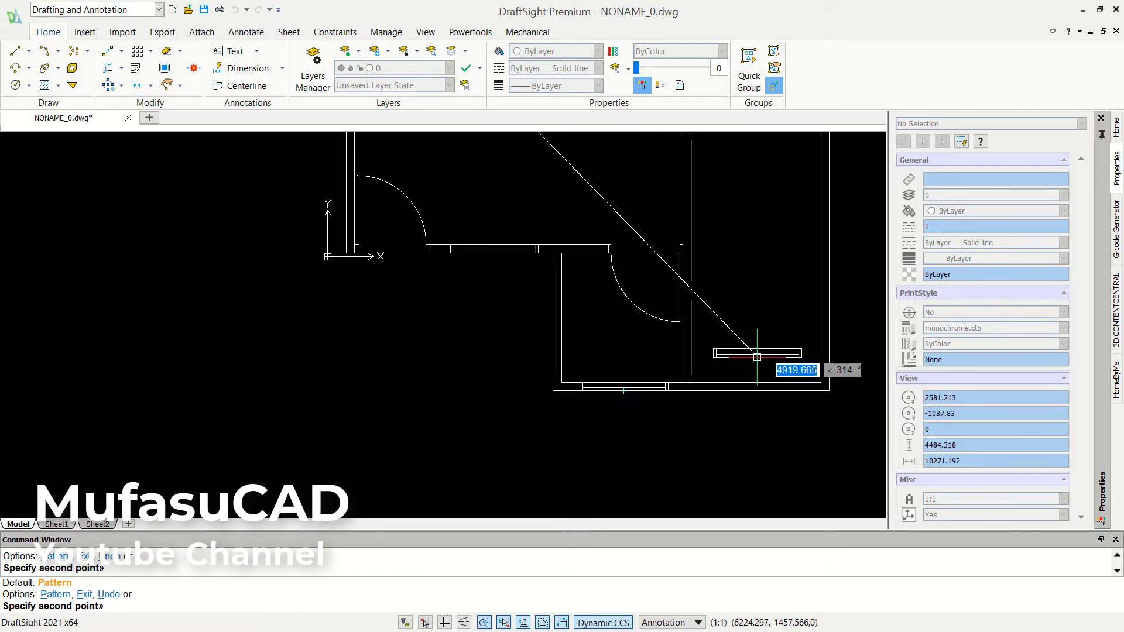
pyautogui.scroll(-2, 660, 429)
pyautogui.moveTo(509, 290); pyautogui.dragTo(527, 372, button='middle')
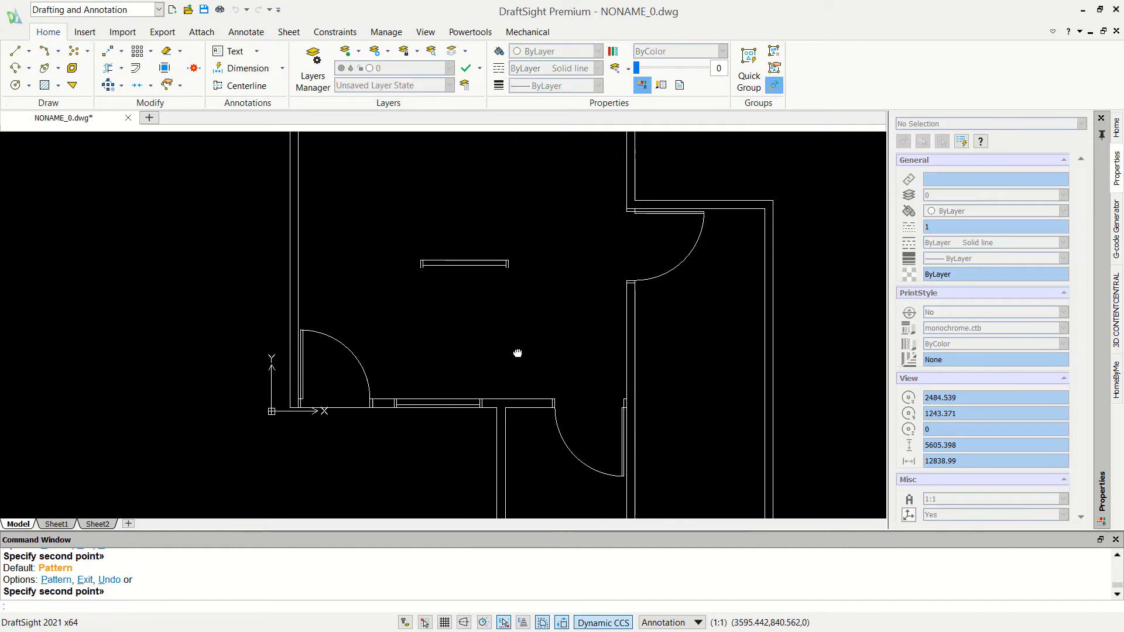
# Rotate the window symbol to stand upright.
pyautogui.press('Escape')
pyautogui.write('ro')
pyautogui.press('Return')
pyautogui.click(546, 260)
pyautogui.click(408, 354)
pyautogui.press('Return')
pyautogui.click(473, 245)
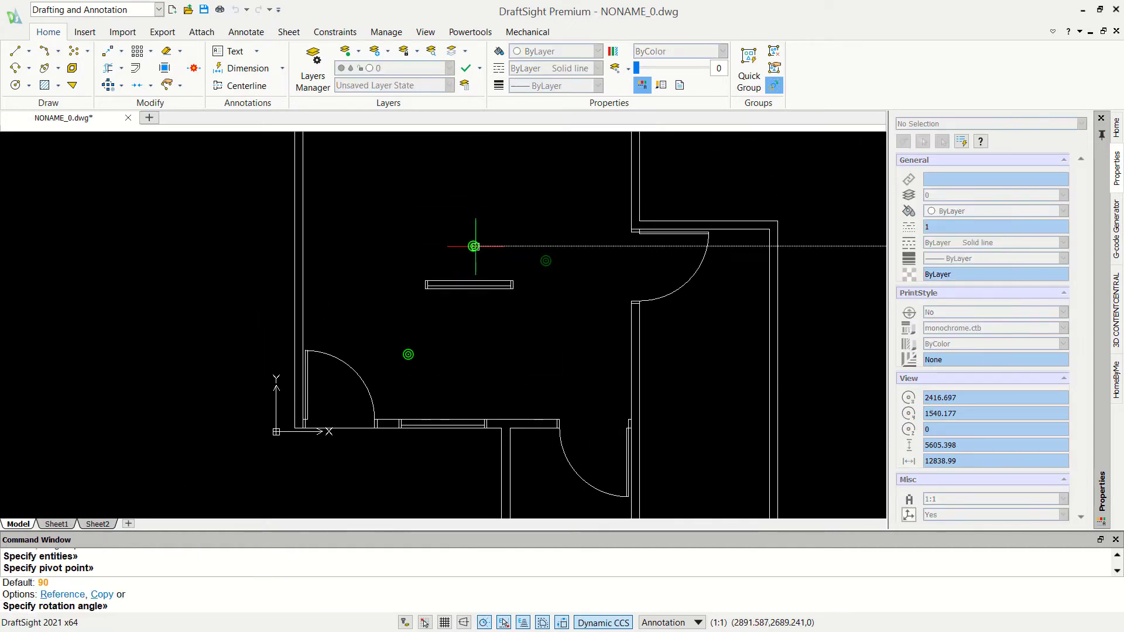
pyautogui.click(473, 372)
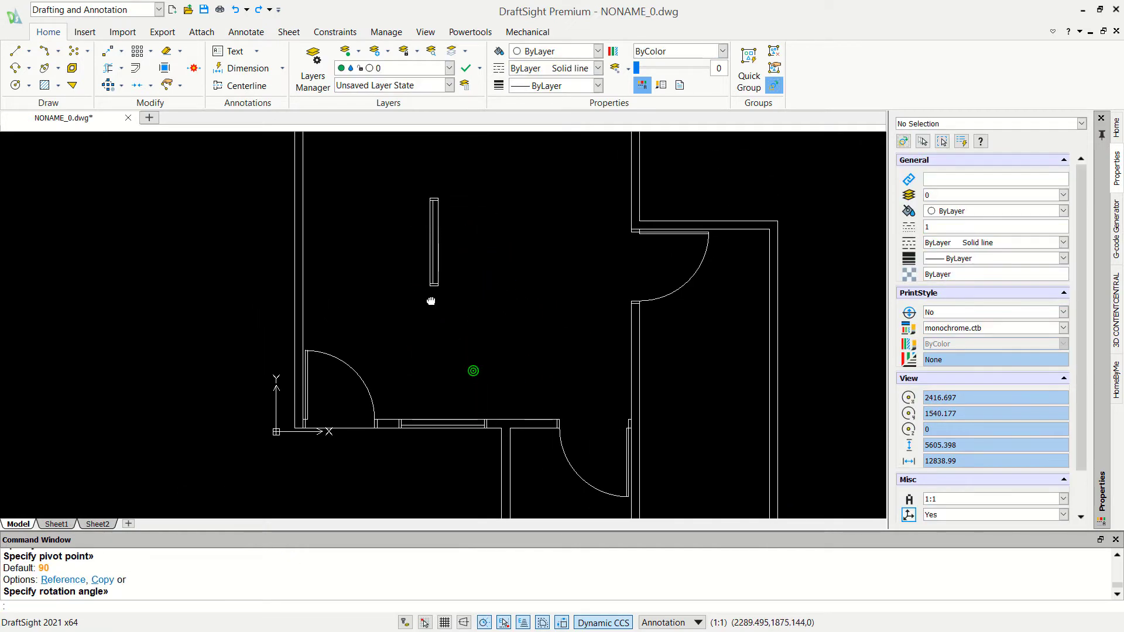
pyautogui.moveTo(432, 303); pyautogui.dragTo(452, 376, button='middle')
# Copy the upright window into the room's left wall.
pyautogui.write('co')
pyautogui.press('Return')
pyautogui.click(493, 280)
pyautogui.click(445, 336)
pyautogui.press('Return')
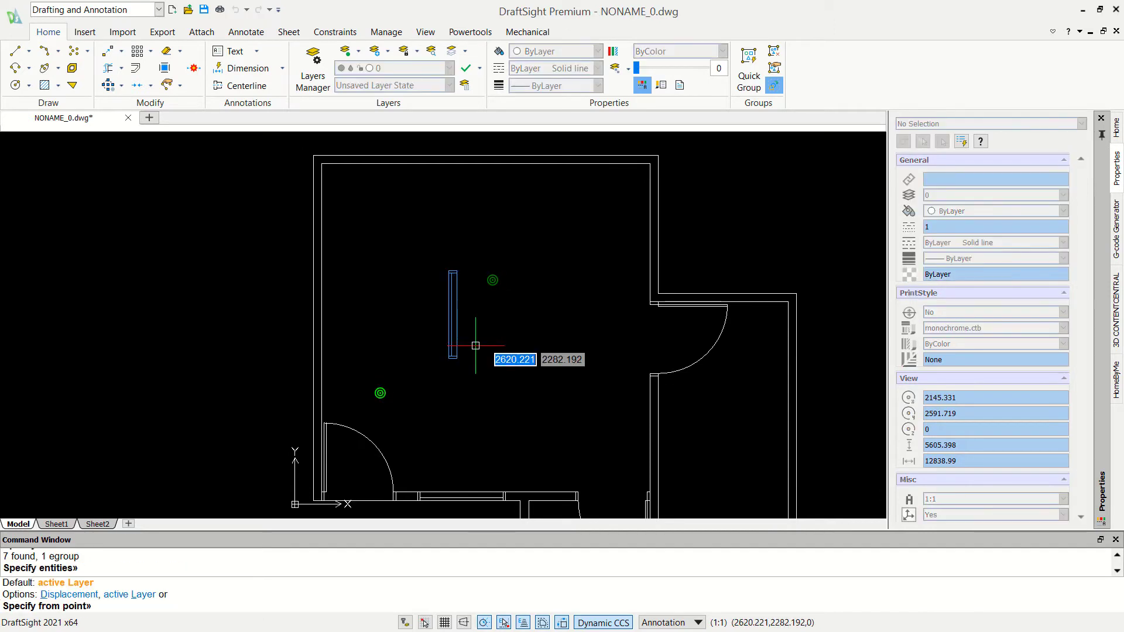
pyautogui.click(458, 316)
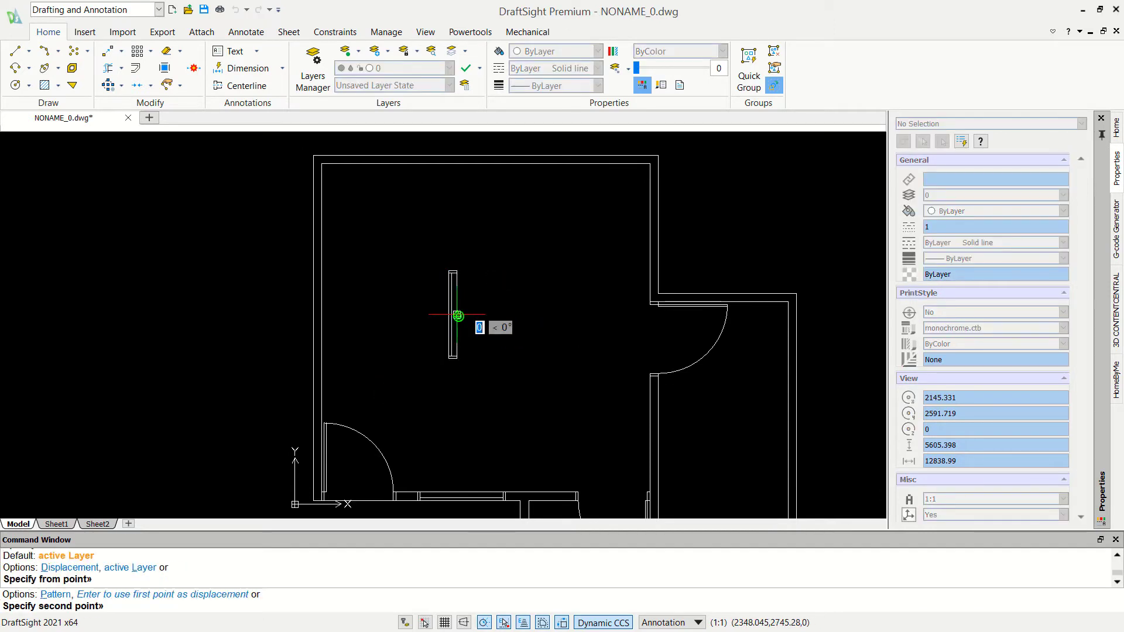
pyautogui.click(322, 328)
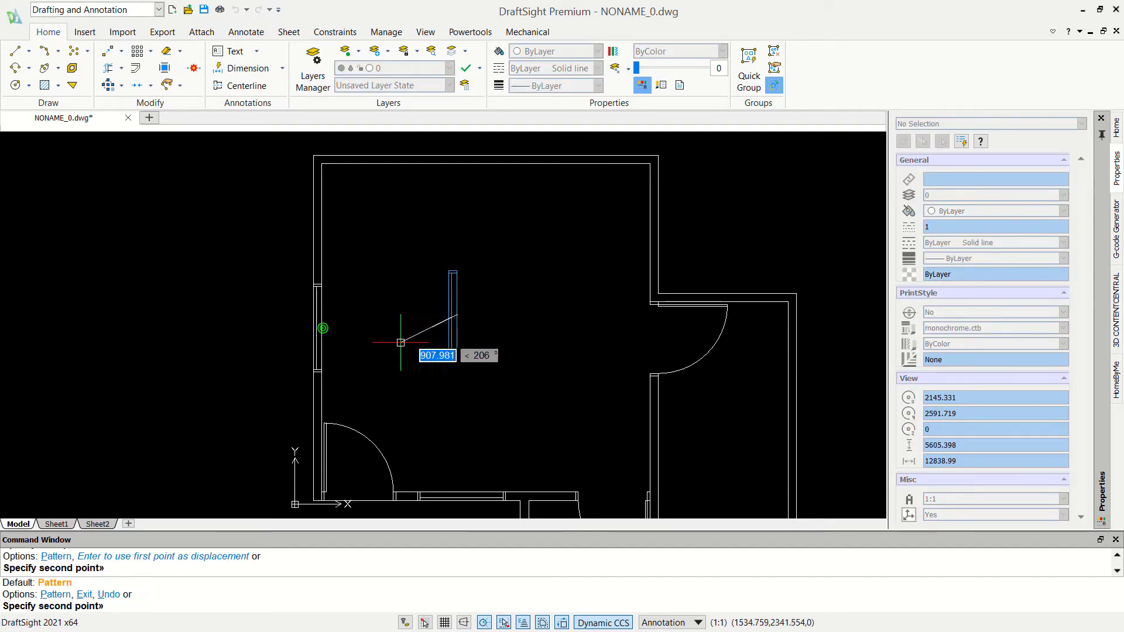
pyautogui.press('Escape')
# Rotate the upright window half a turn about its top end.
pyautogui.scroll(-1, 538, 369)
pyautogui.moveTo(534, 366); pyautogui.dragTo(515, 351, button='middle')
pyautogui.write('RO')
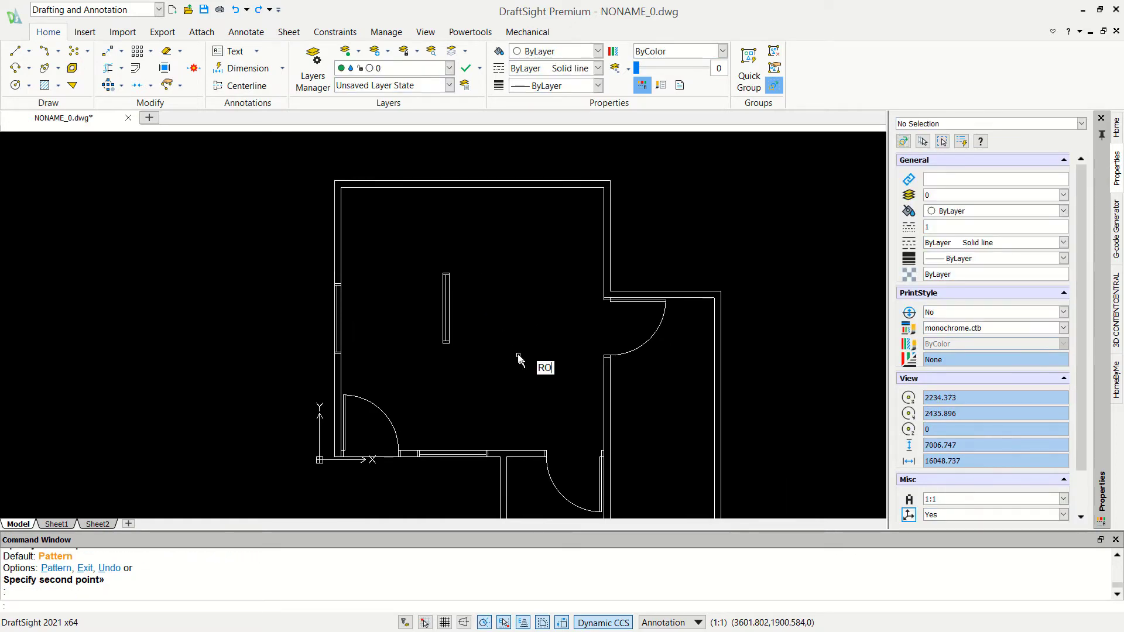
pyautogui.press('Return')
pyautogui.click(509, 276)
pyautogui.click(432, 312)
pyautogui.press('Return')
pyautogui.click(481, 305)
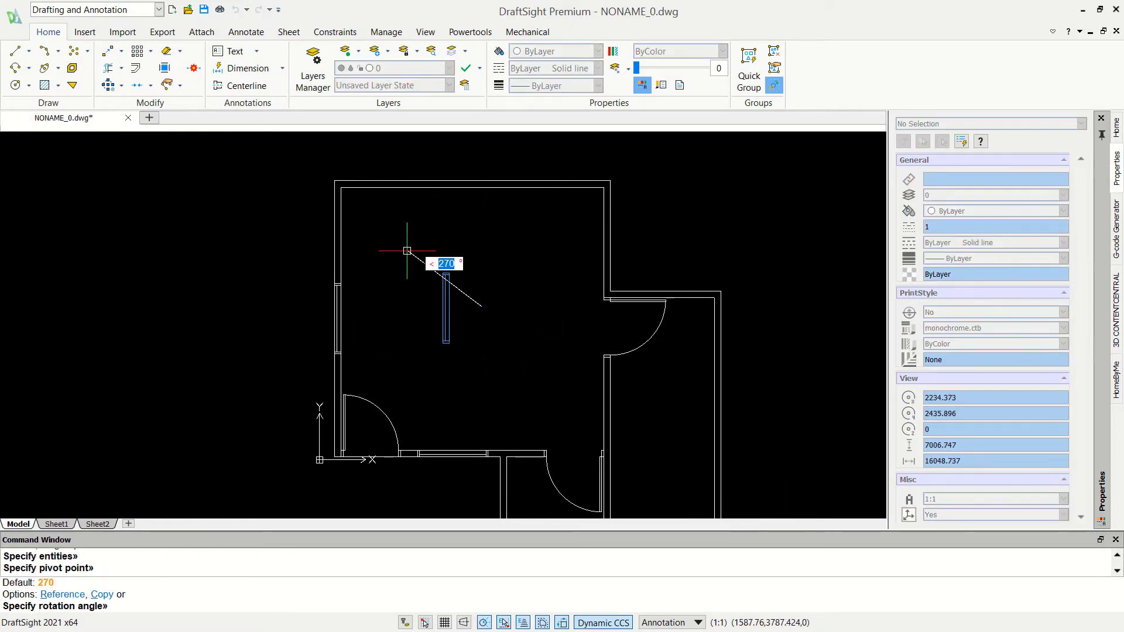
pyautogui.click(401, 309)
# Move the window from its middle into the right-hand outer wall.
pyautogui.moveTo(505, 345); pyautogui.dragTo(450, 363, button='middle')
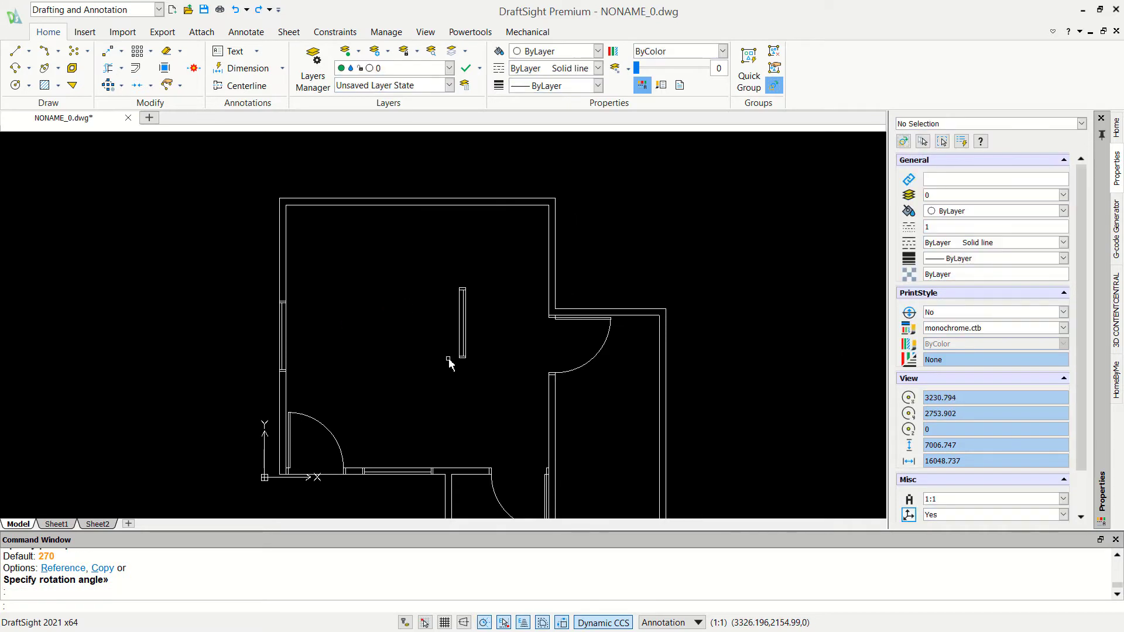
pyautogui.write('m')
pyautogui.press('Return')
pyautogui.click(509, 307)
pyautogui.click(407, 389)
pyautogui.press('Return')
pyautogui.scroll(2, 460, 338)
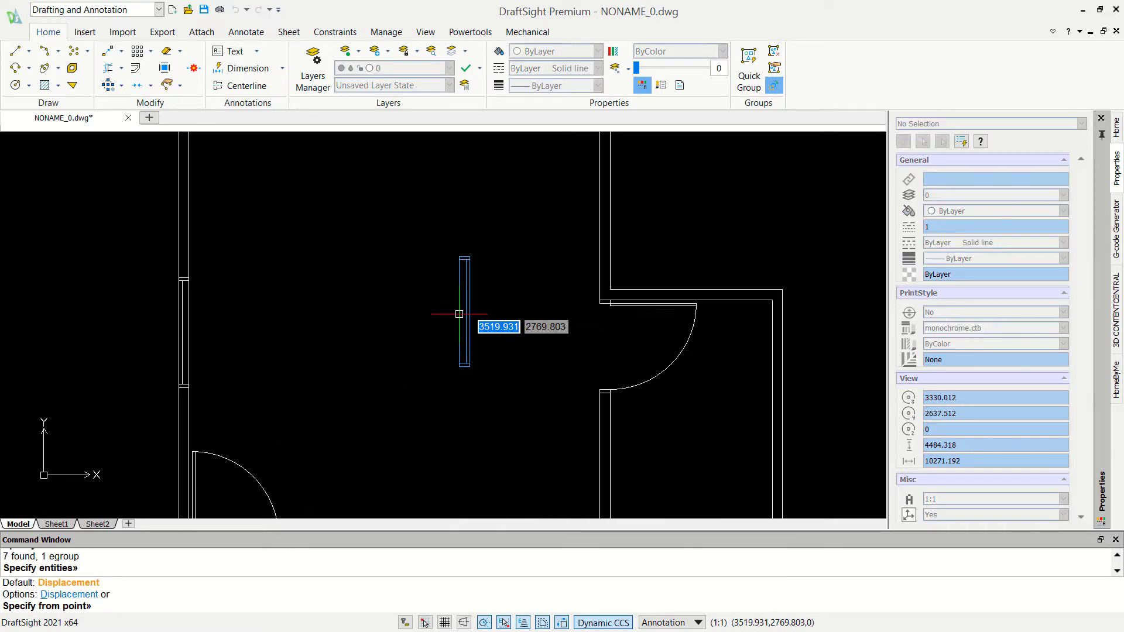
pyautogui.click(460, 314)
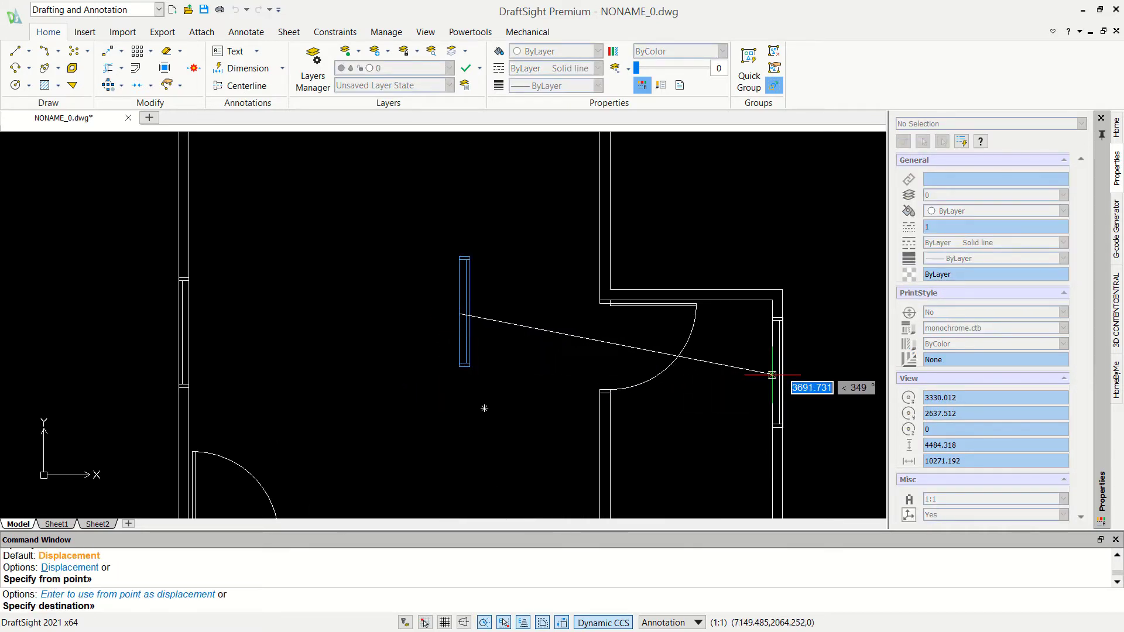
pyautogui.click(772, 375)
# Zoom and pan to centre the whole floor plan in view.
pyautogui.scroll(-1, 704, 428)
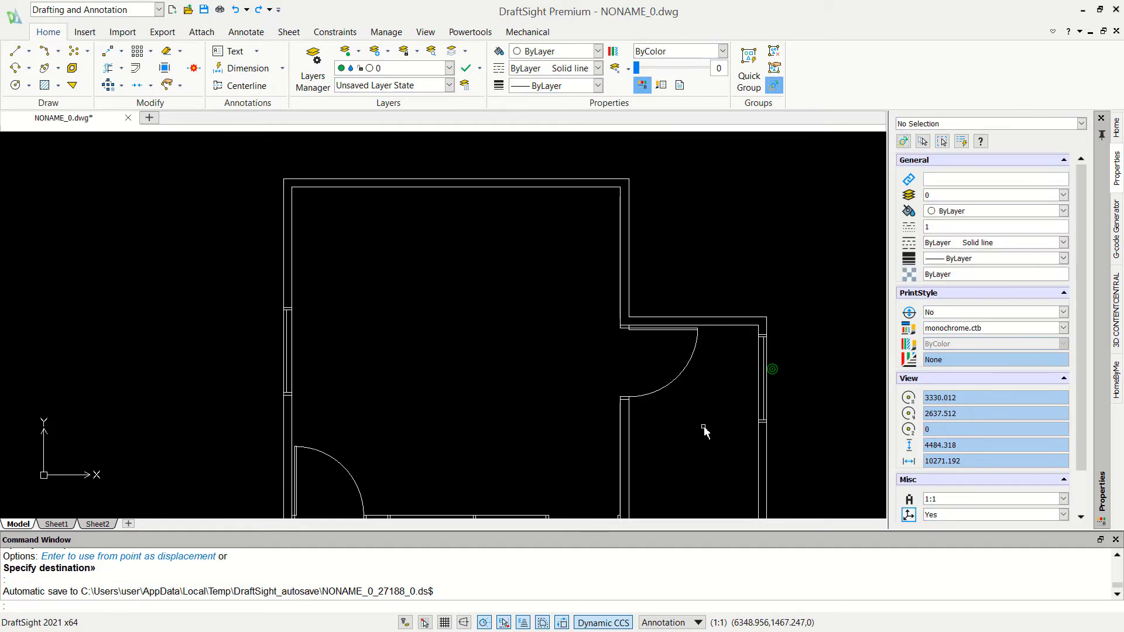
pyautogui.scroll(-2, 704, 431)
pyautogui.moveTo(683, 447); pyautogui.dragTo(714, 330, button='middle')
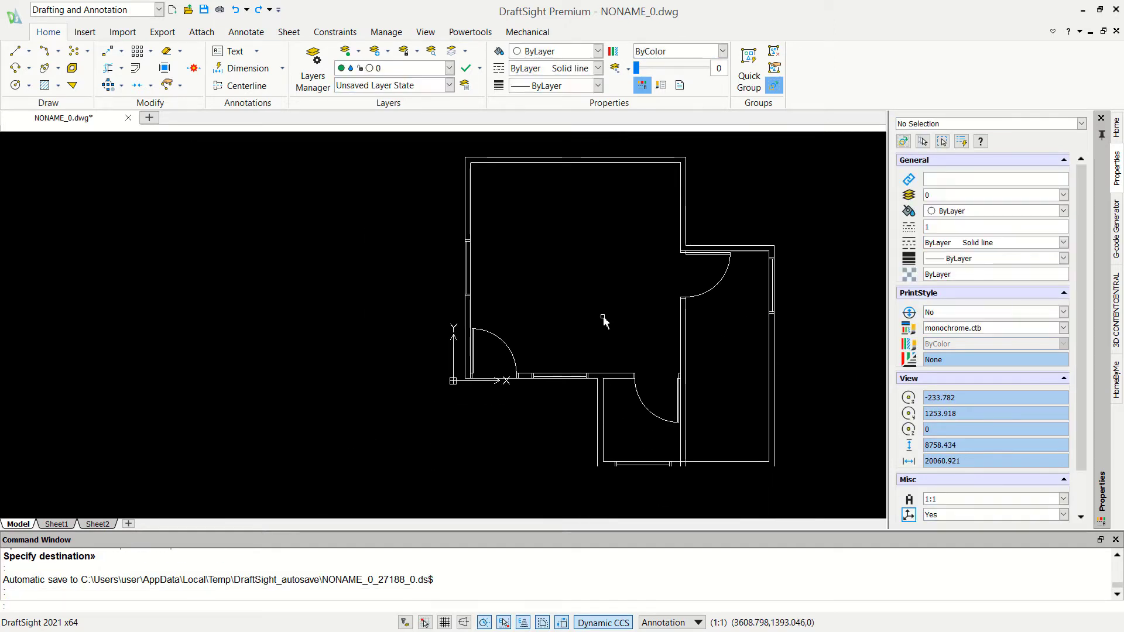
pyautogui.scroll(2, 602, 319)
pyautogui.scroll(-1, 602, 318)
pyautogui.moveTo(572, 334); pyautogui.dragTo(548, 339, button='middle')
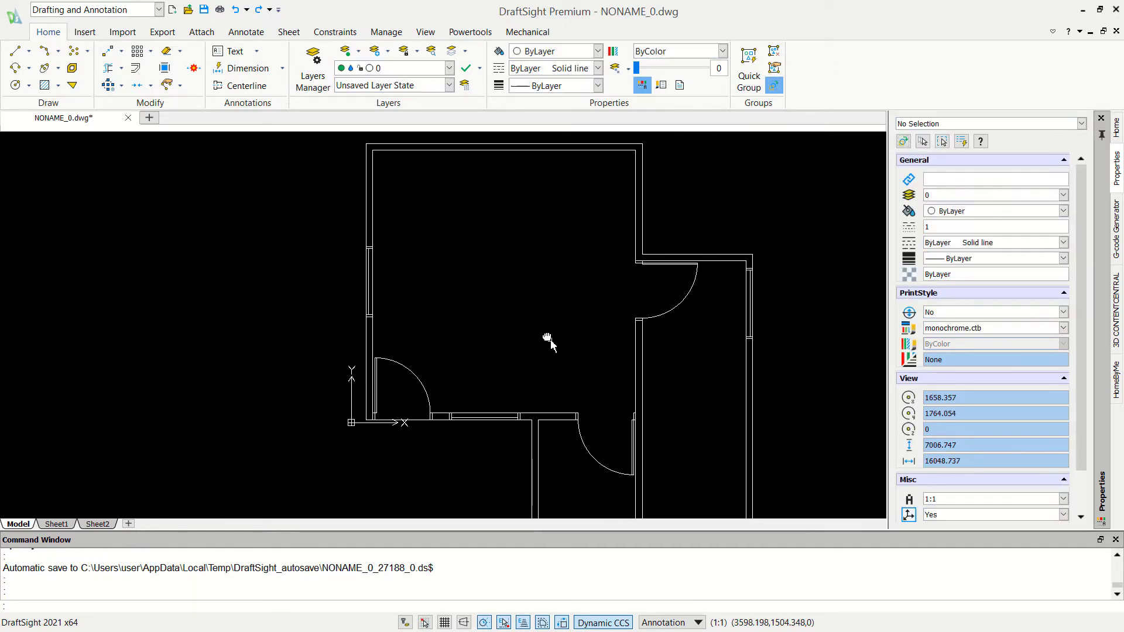
pyautogui.scroll(-1, 537, 331)
pyautogui.write('HATCH')
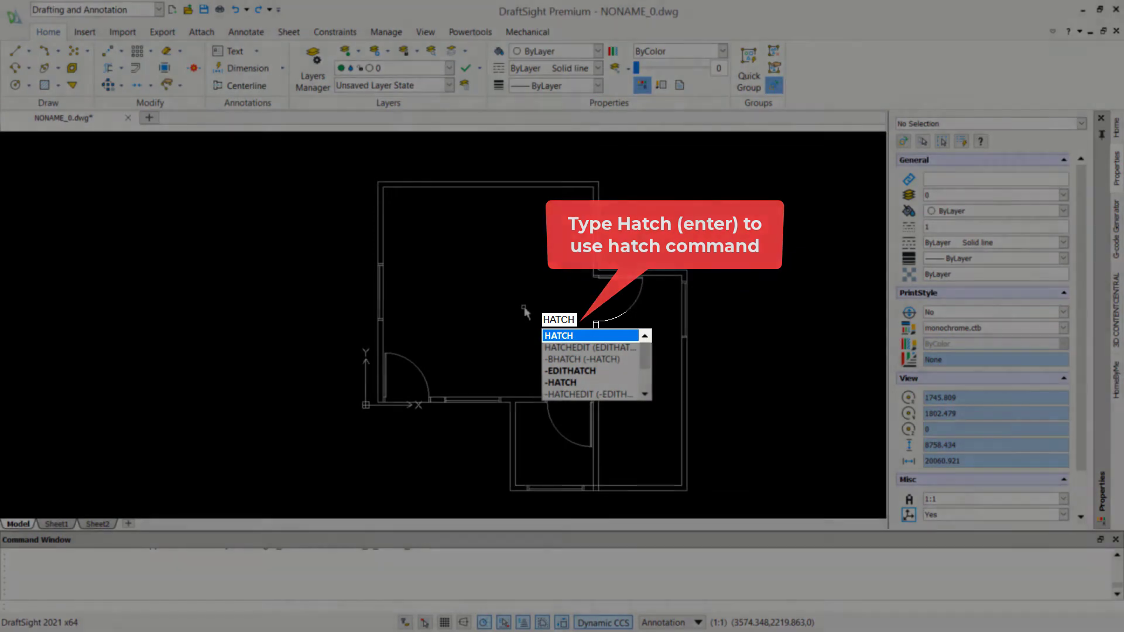
# Start a hatch and pick the outer, T-shaped and left wall areas to fill.
pyautogui.press('Return')
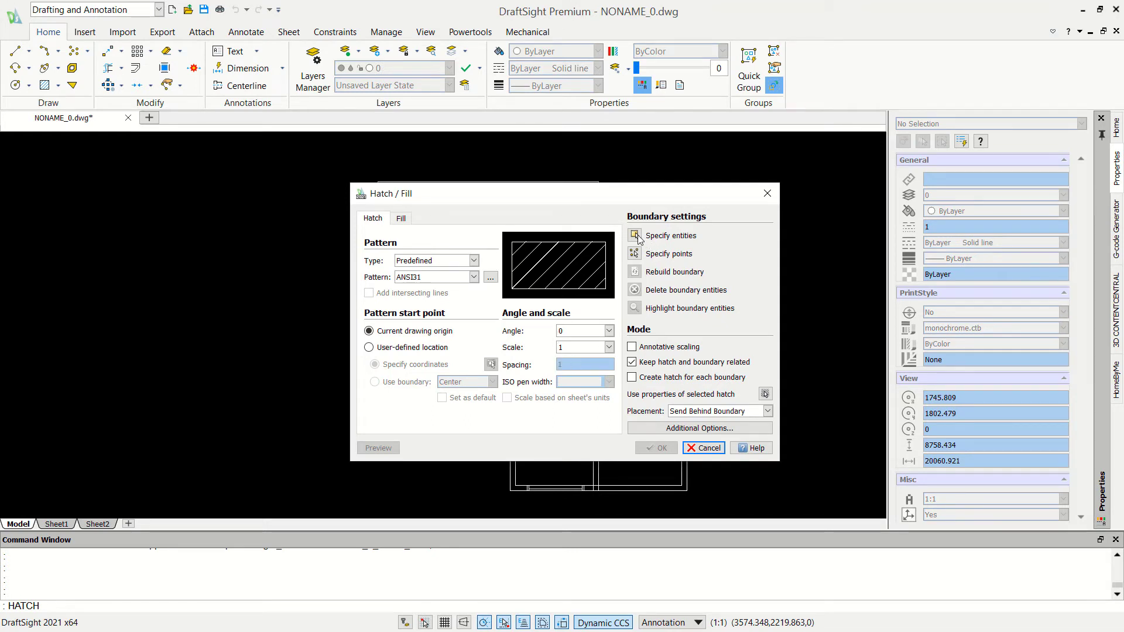
pyautogui.click(634, 253)
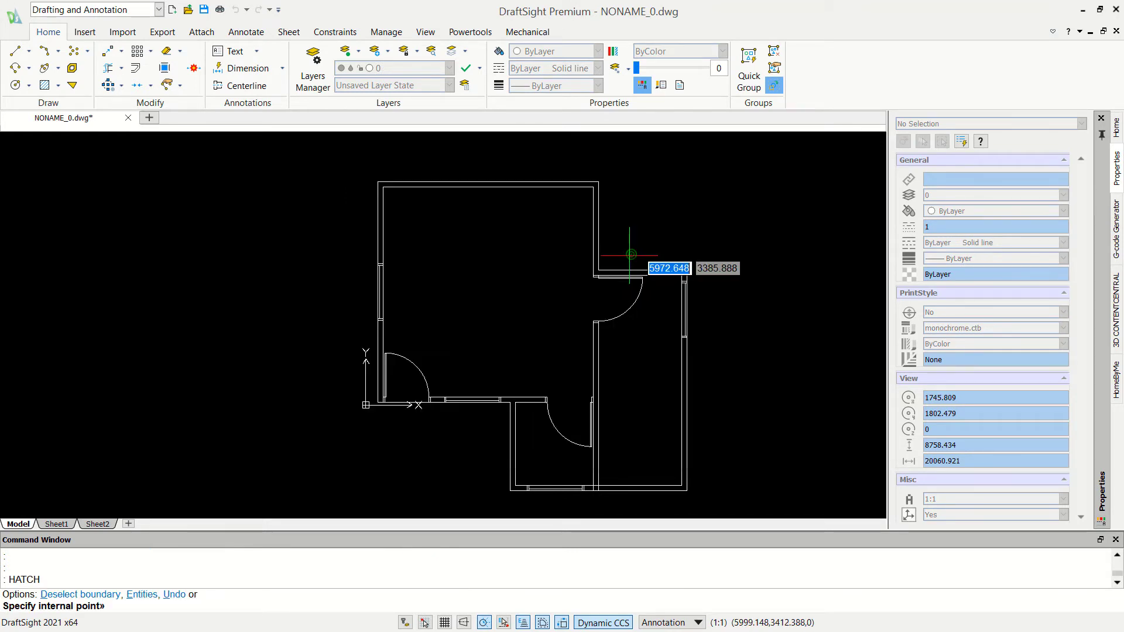
pyautogui.click(624, 274)
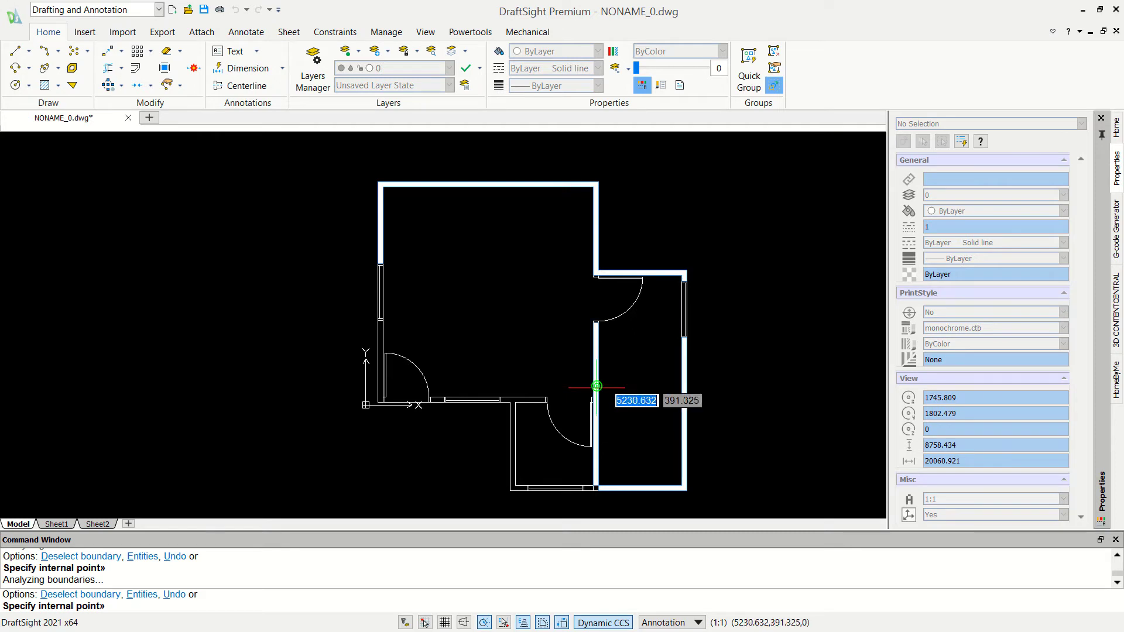
pyautogui.scroll(2, 595, 485)
pyautogui.scroll(2, 595, 485)
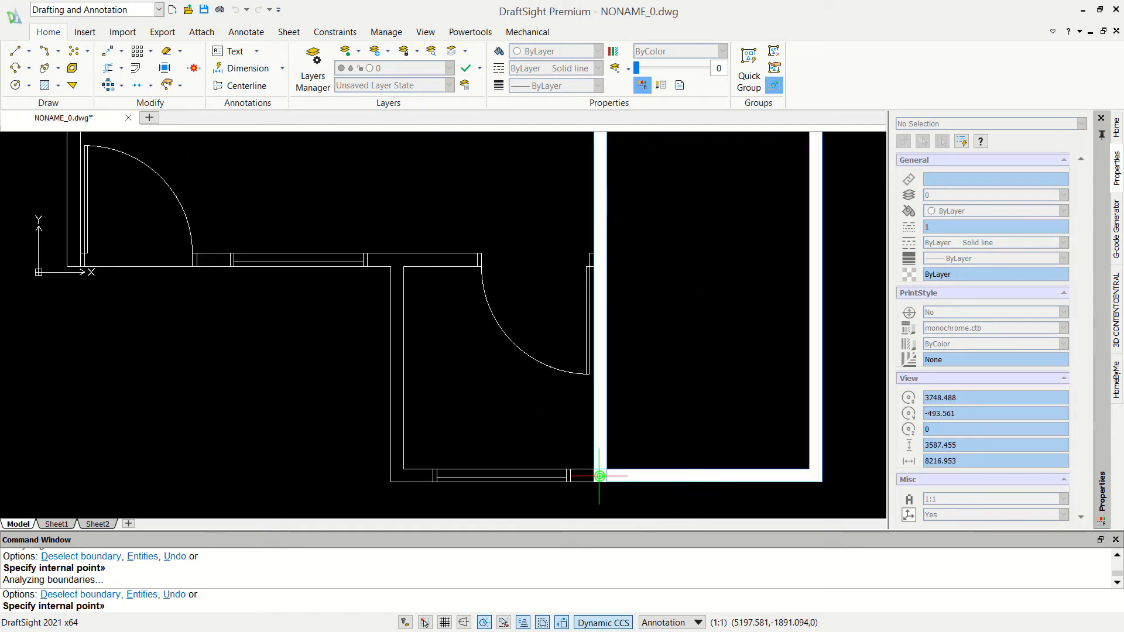
pyautogui.click(398, 471)
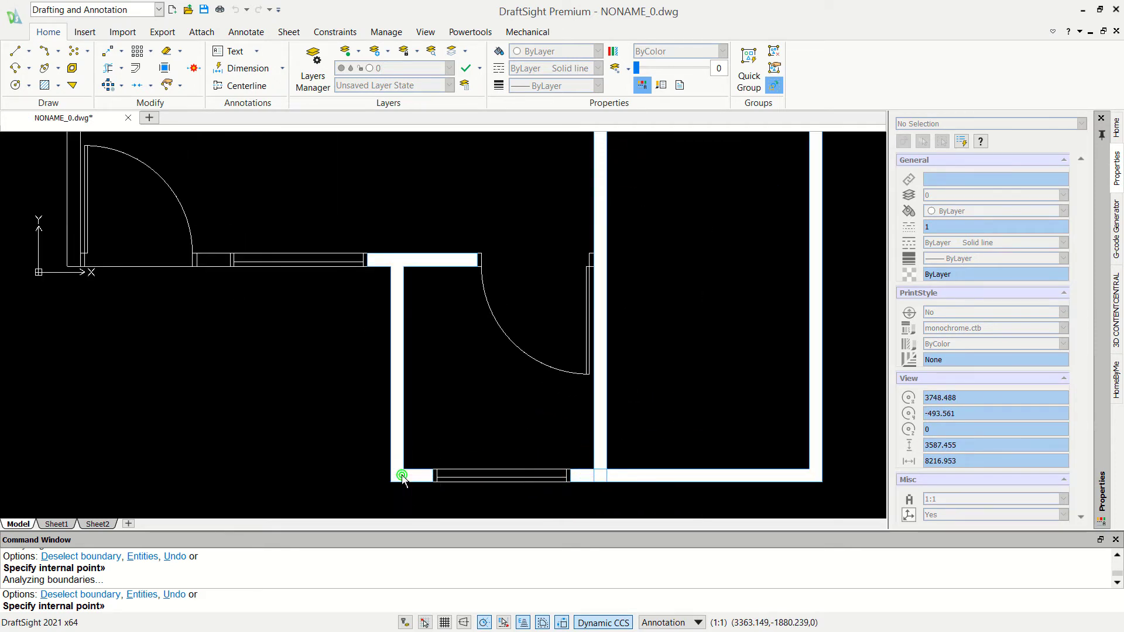
pyautogui.click(213, 259)
pyautogui.scroll(-2, 214, 260)
pyautogui.moveTo(275, 273); pyautogui.dragTo(400, 429, button='middle')
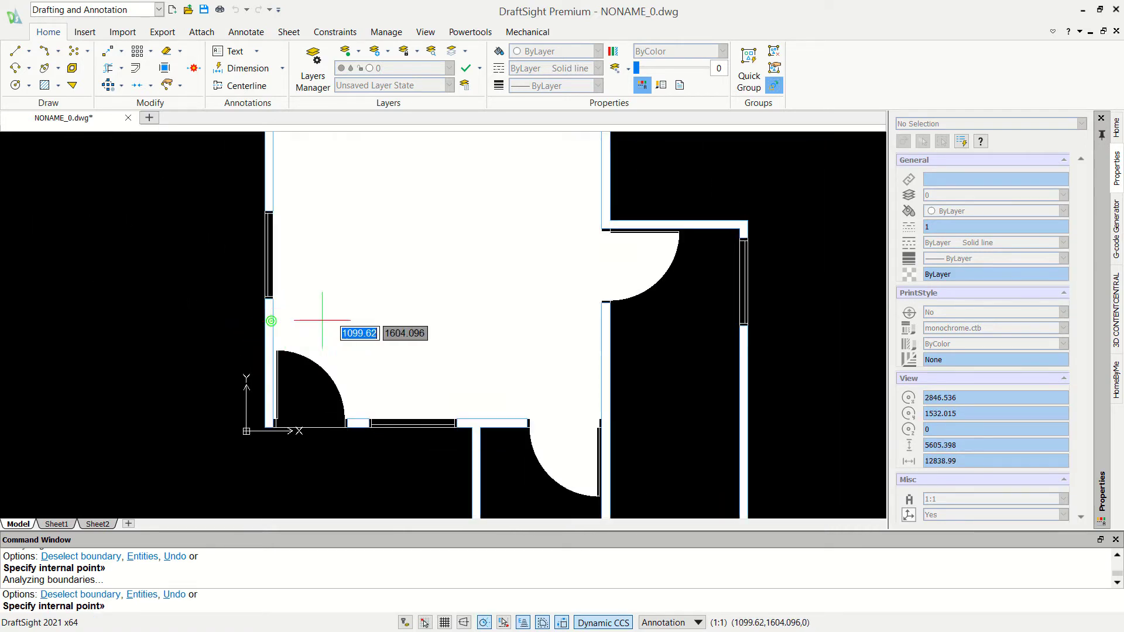
pyautogui.scroll(-1, 372, 326)
pyautogui.scroll(-1, 809, 364)
pyautogui.scroll(-1, 825, 347)
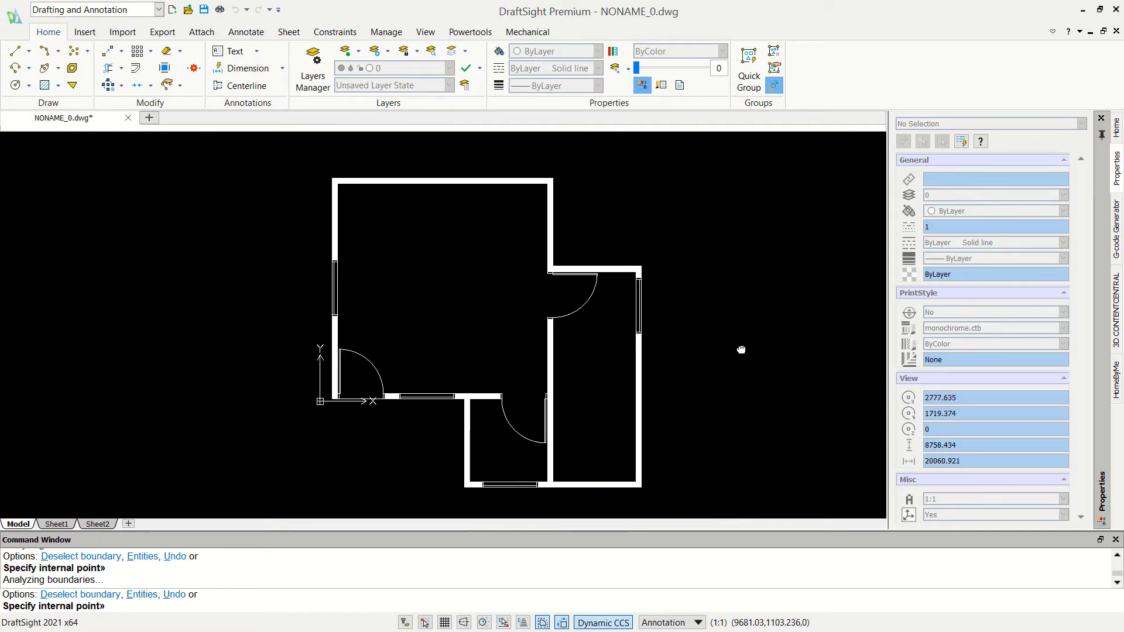
# Set the ANSI31 hatch scale to 15, preview, and apply it to the walls.
pyautogui.press('Return')
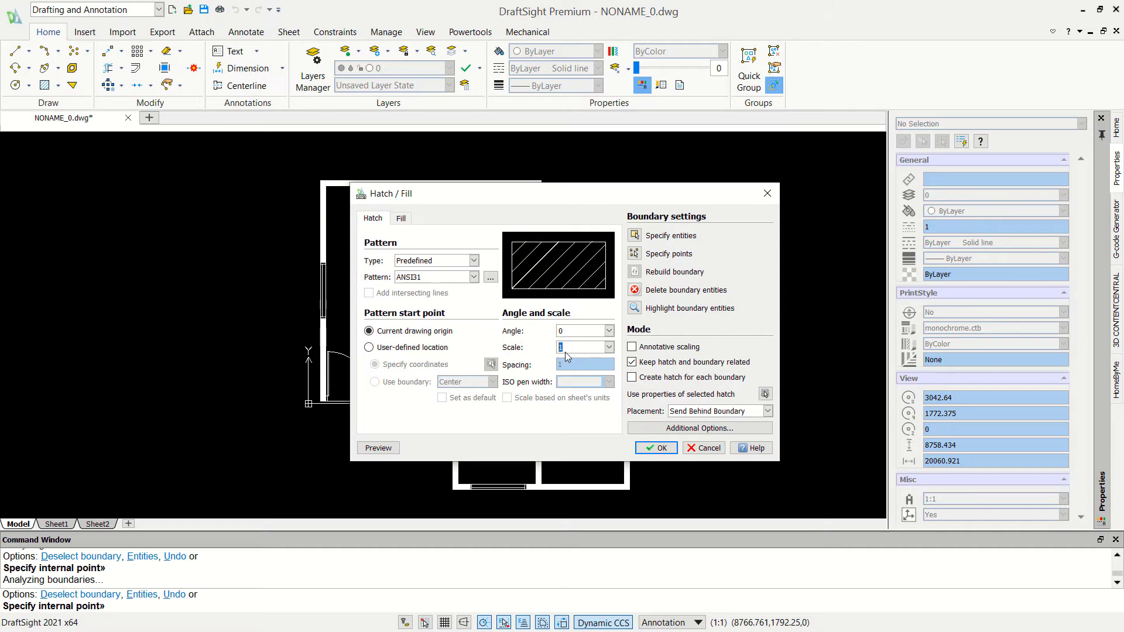
pyautogui.write('12')
pyautogui.click(583, 329)
pyautogui.click(384, 447)
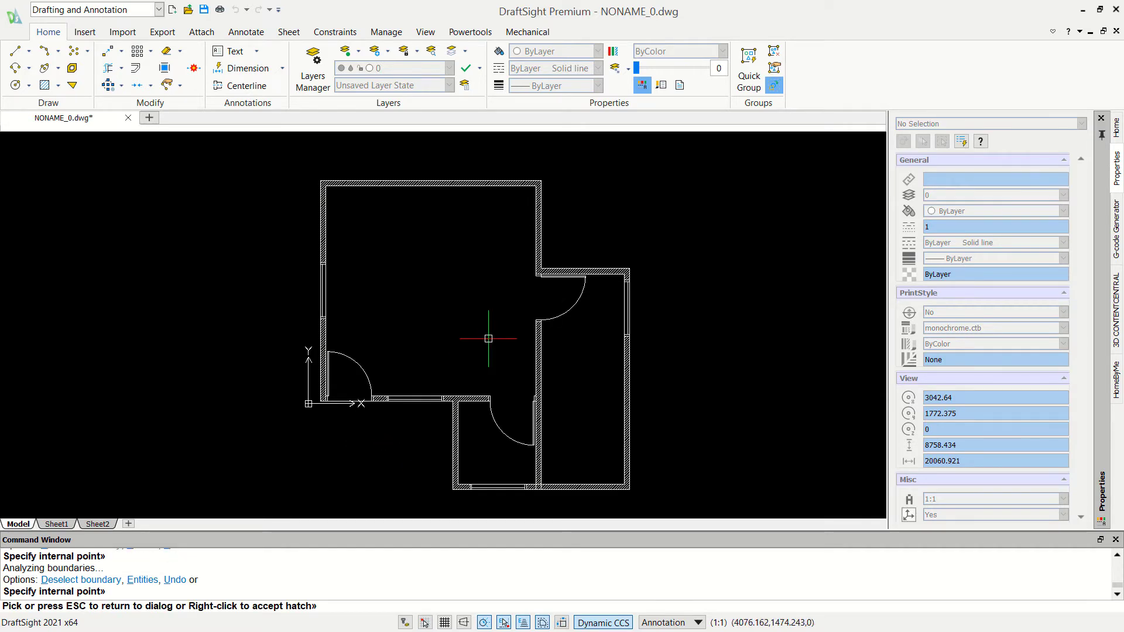
pyautogui.click(507, 337)
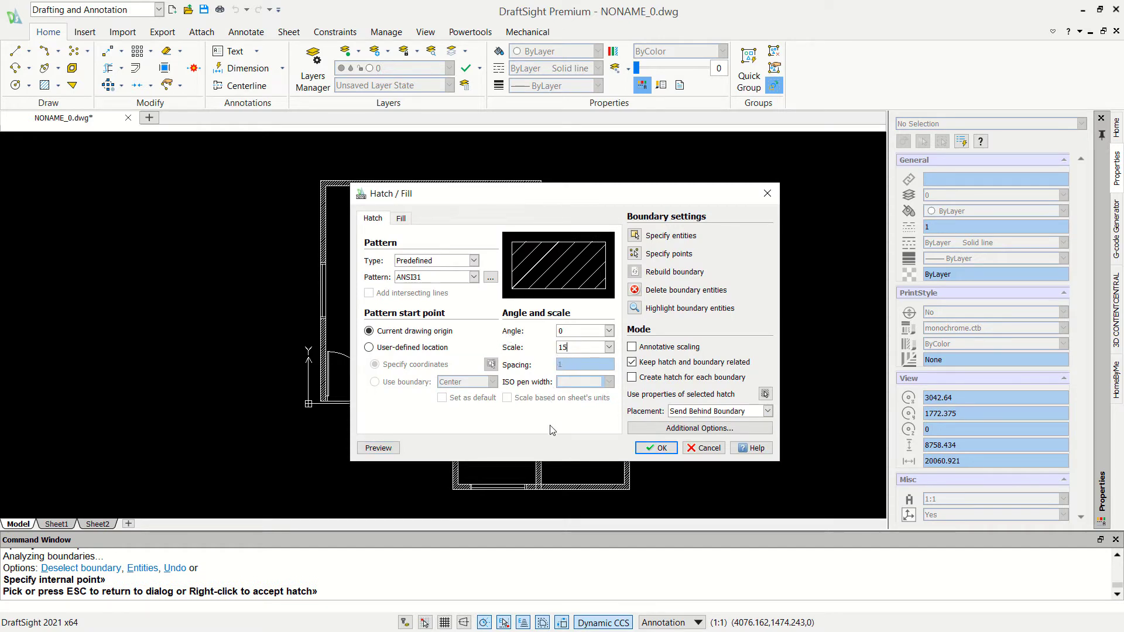
pyautogui.click(648, 449)
pyautogui.scroll(2, 571, 272)
pyautogui.scroll(1, 568, 275)
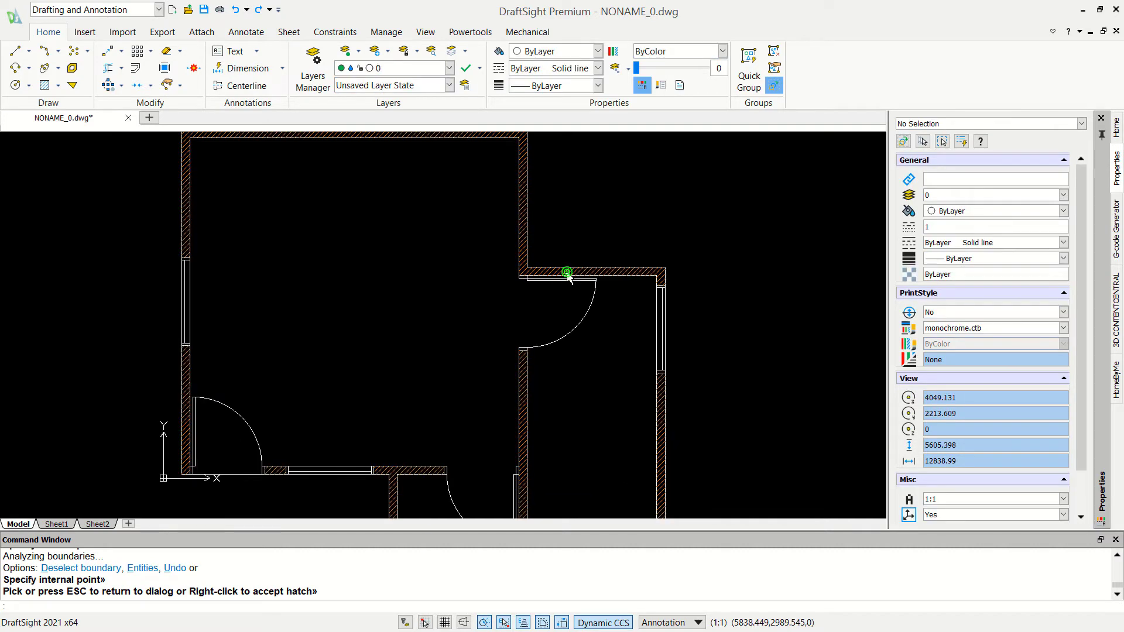
pyautogui.rightClick(568, 275)
# Set the wall hatch colour to Green in the Properties panel, then deselect it.
pyautogui.scroll(-2, 589, 342)
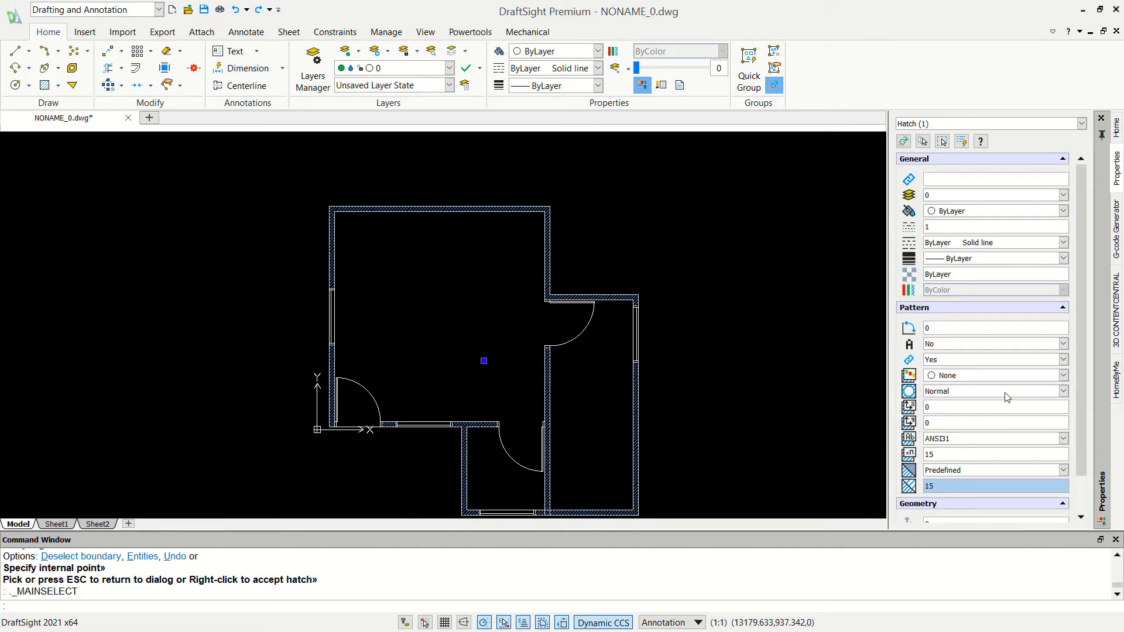
pyautogui.scroll(-2, 1038, 337)
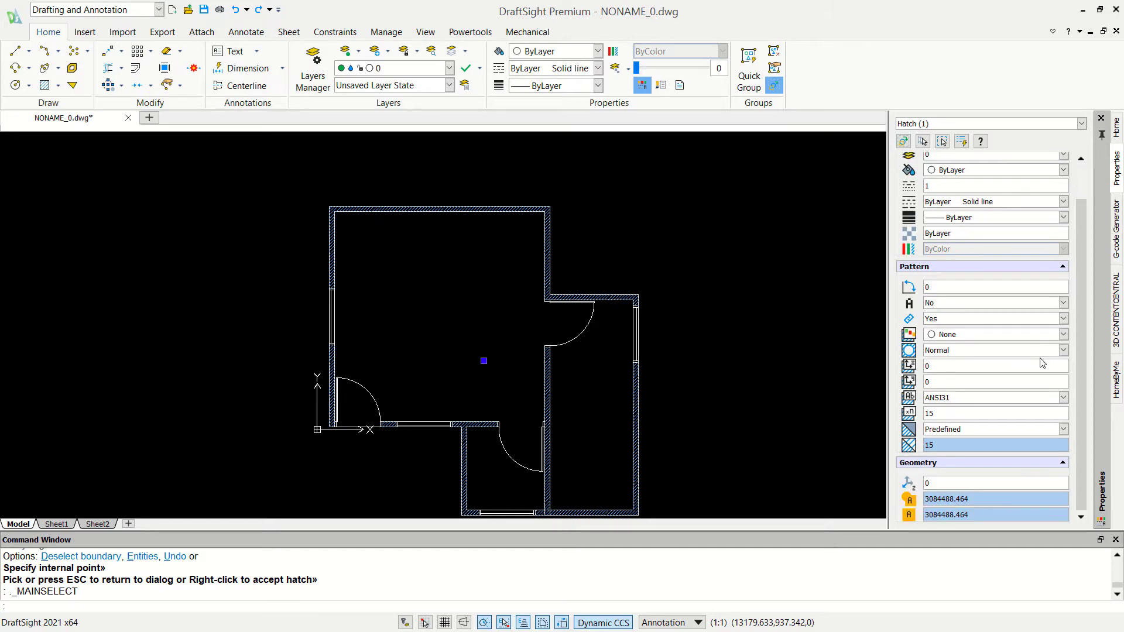
pyautogui.scroll(2, 998, 363)
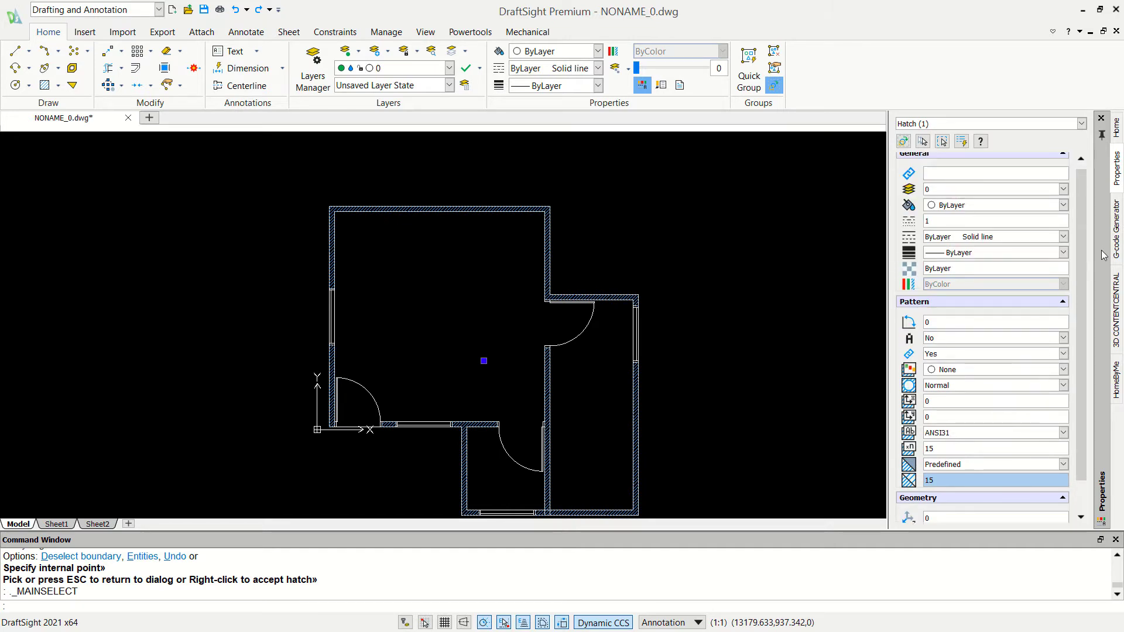
pyautogui.click(1107, 467)
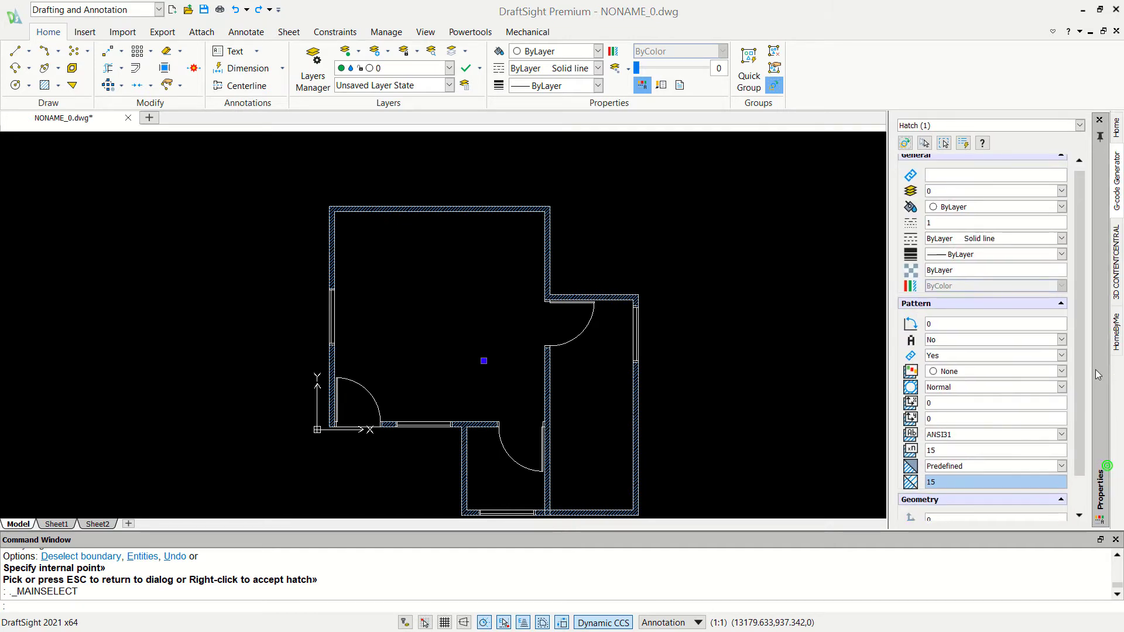
pyautogui.scroll(1, 1032, 339)
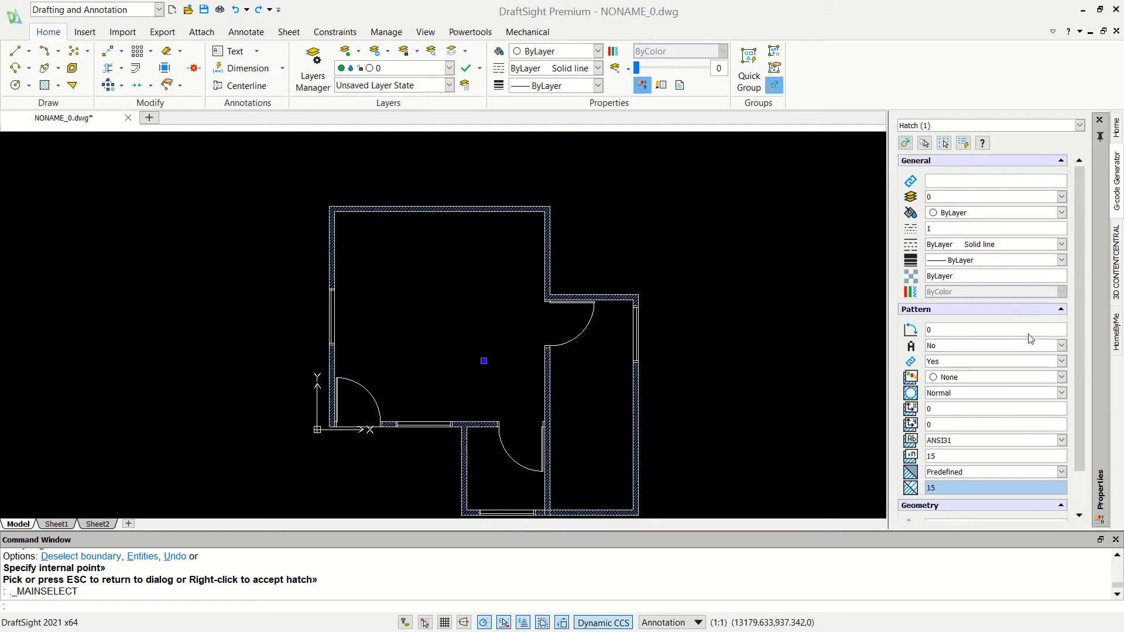
pyautogui.click(976, 215)
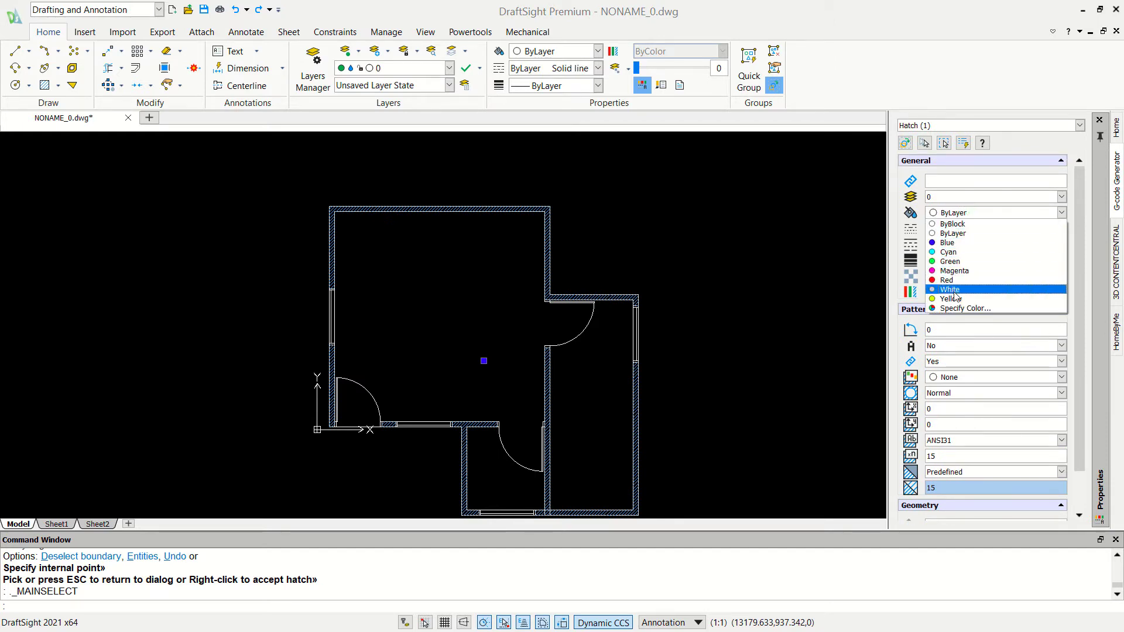
pyautogui.click(956, 262)
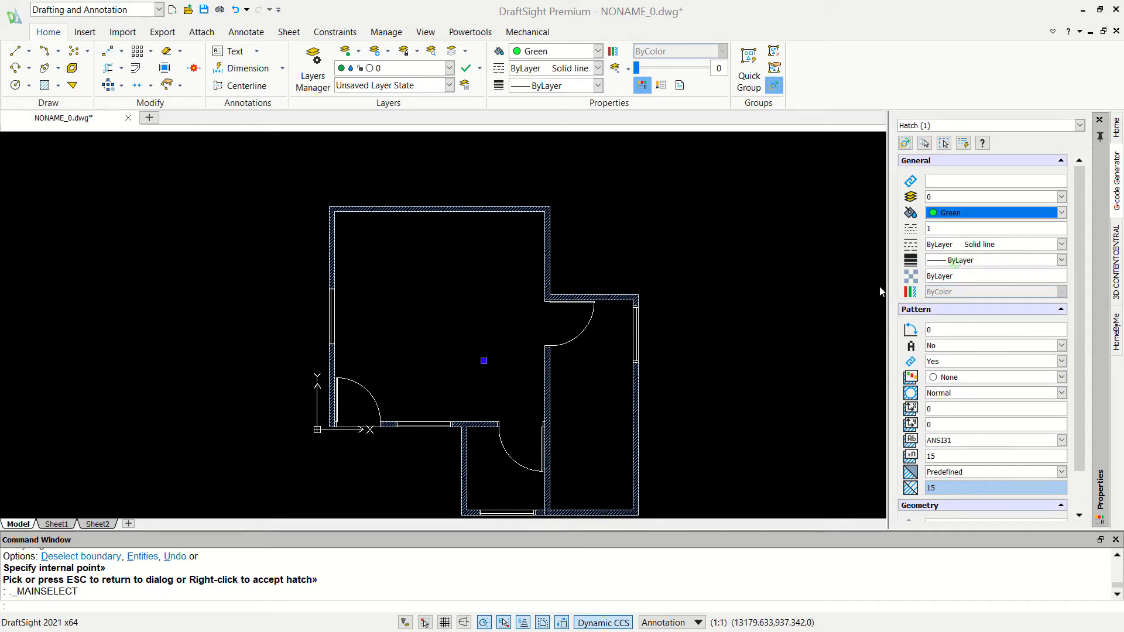
pyautogui.press('Escape')
pyautogui.moveTo(690, 344); pyautogui.dragTo(687, 315, button='middle')
pyautogui.write('MTEXT')
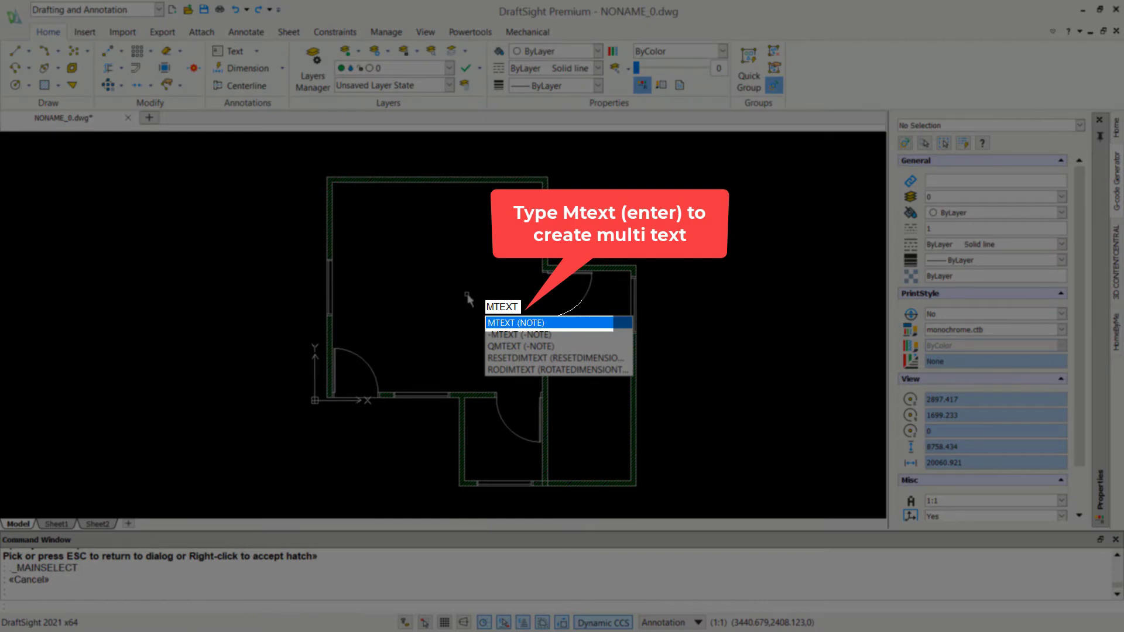
# Draw a note box inside the living room and delete the misspelled label text.
pyautogui.press('Return')
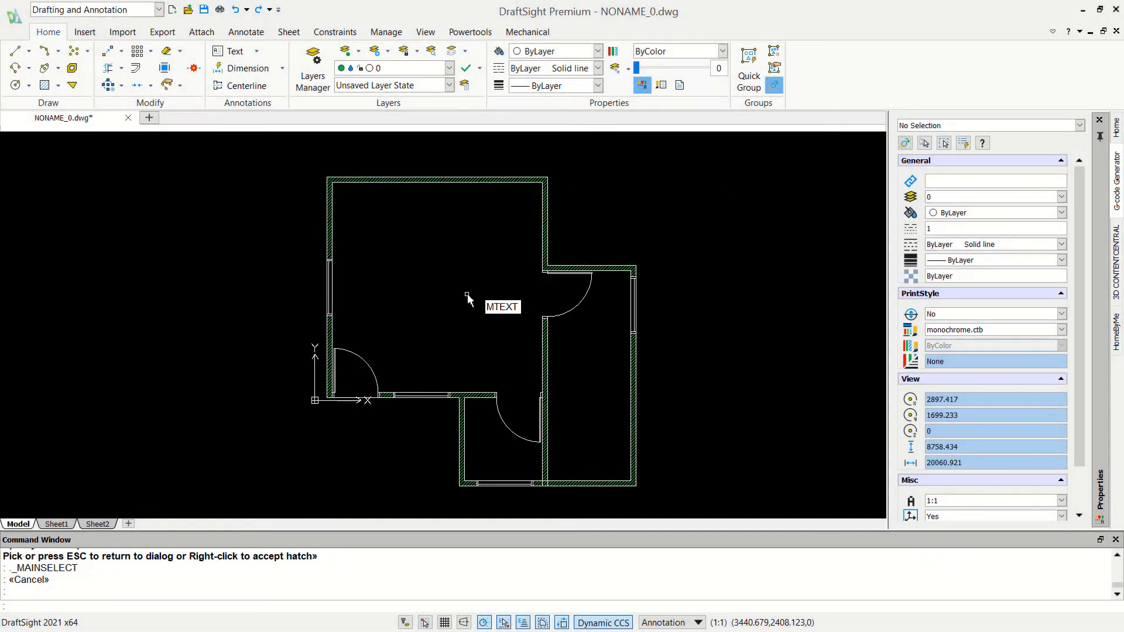
pyautogui.click(396, 260)
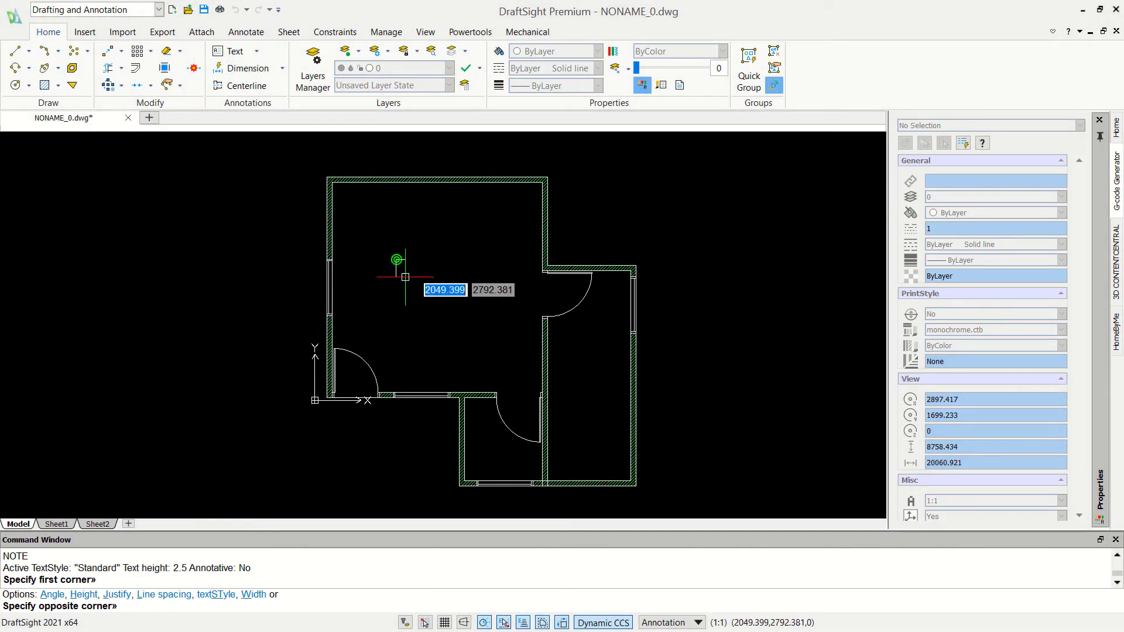
pyautogui.click(485, 307)
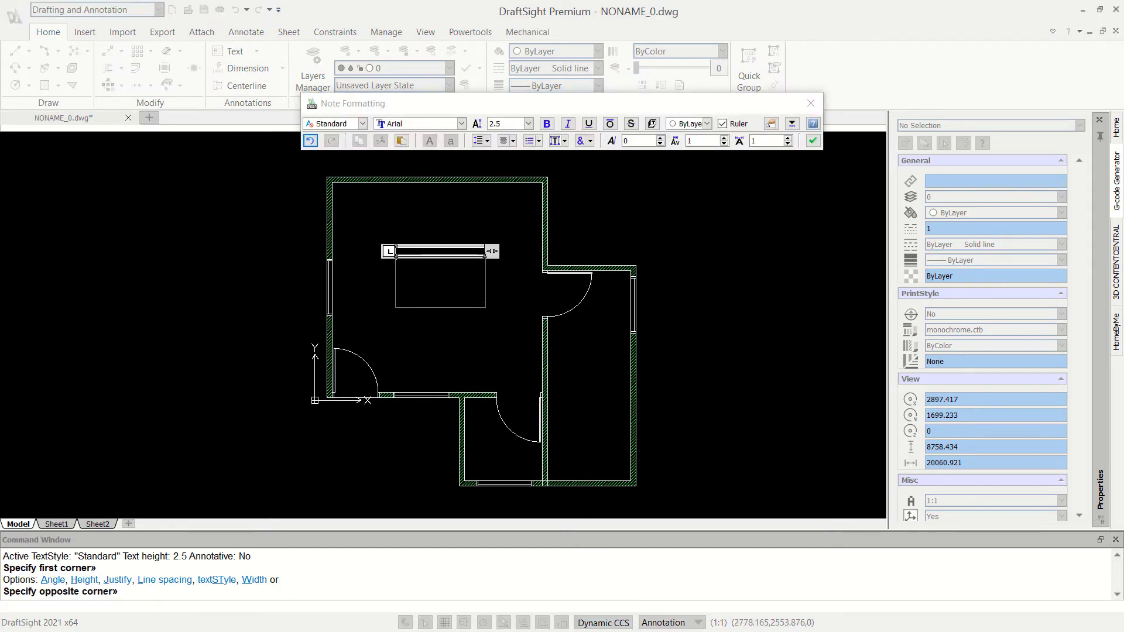
pyautogui.scroll(2, 410, 258)
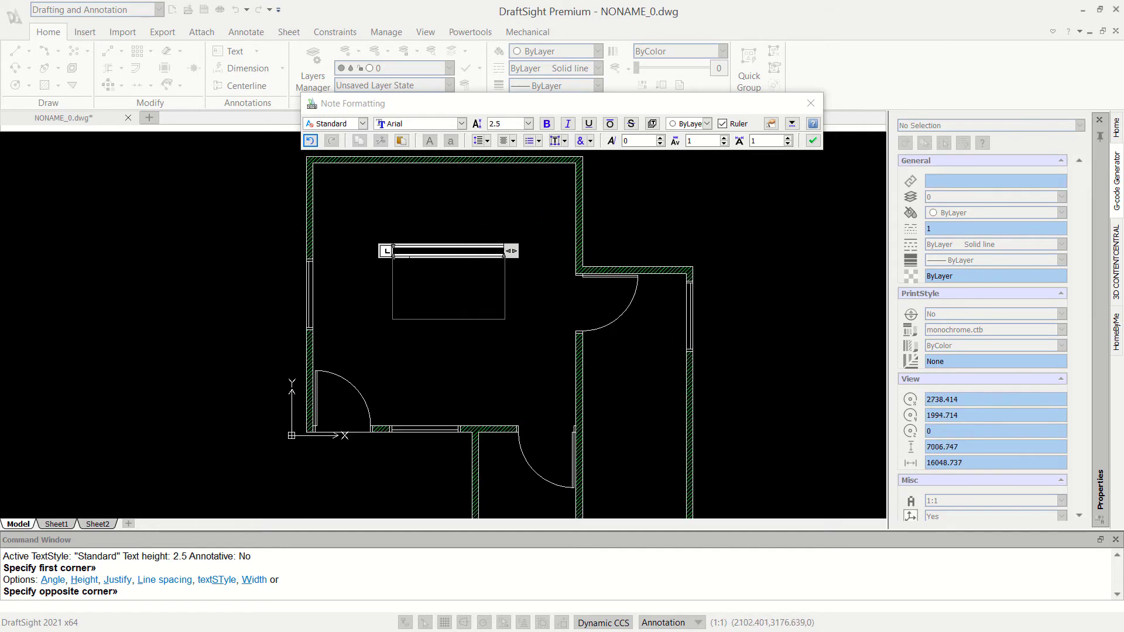
pyautogui.scroll(2, 410, 257)
pyautogui.scroll(2, 404, 264)
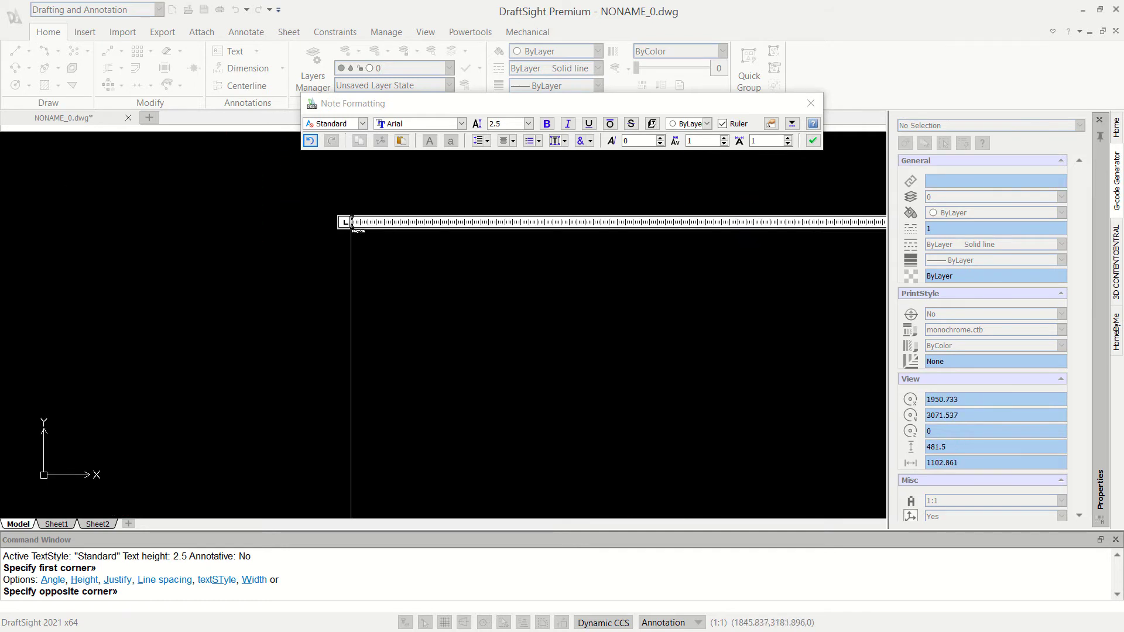
pyautogui.scroll(5, 351, 231)
pyautogui.moveTo(402, 226); pyautogui.dragTo(298, 237)
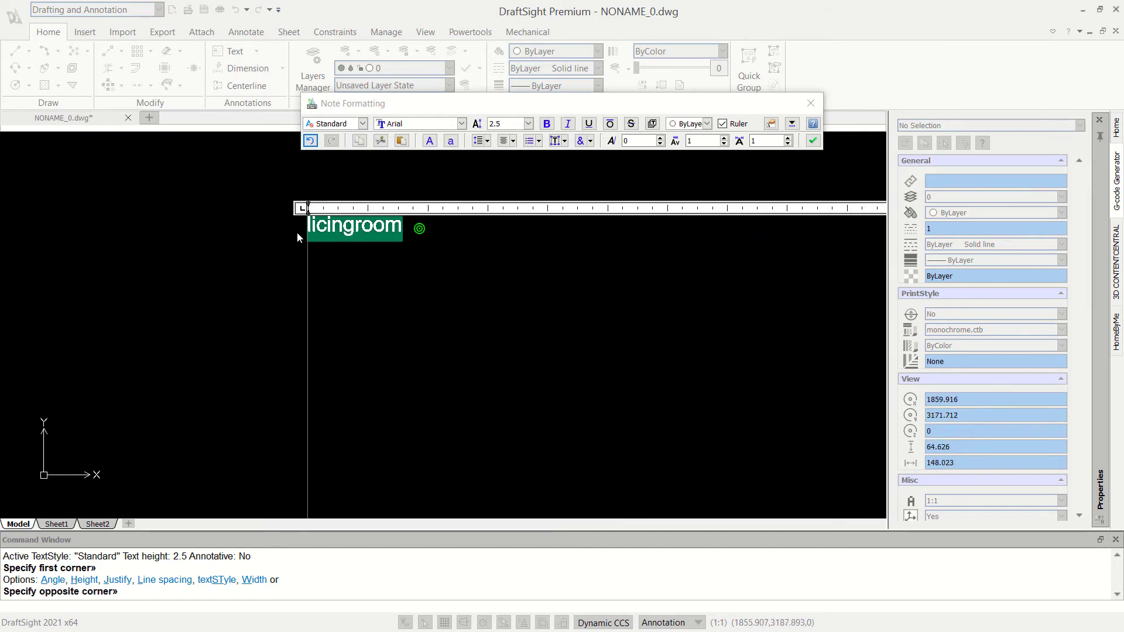
pyautogui.press('Delete')
pyautogui.write('LIVINGROOM')
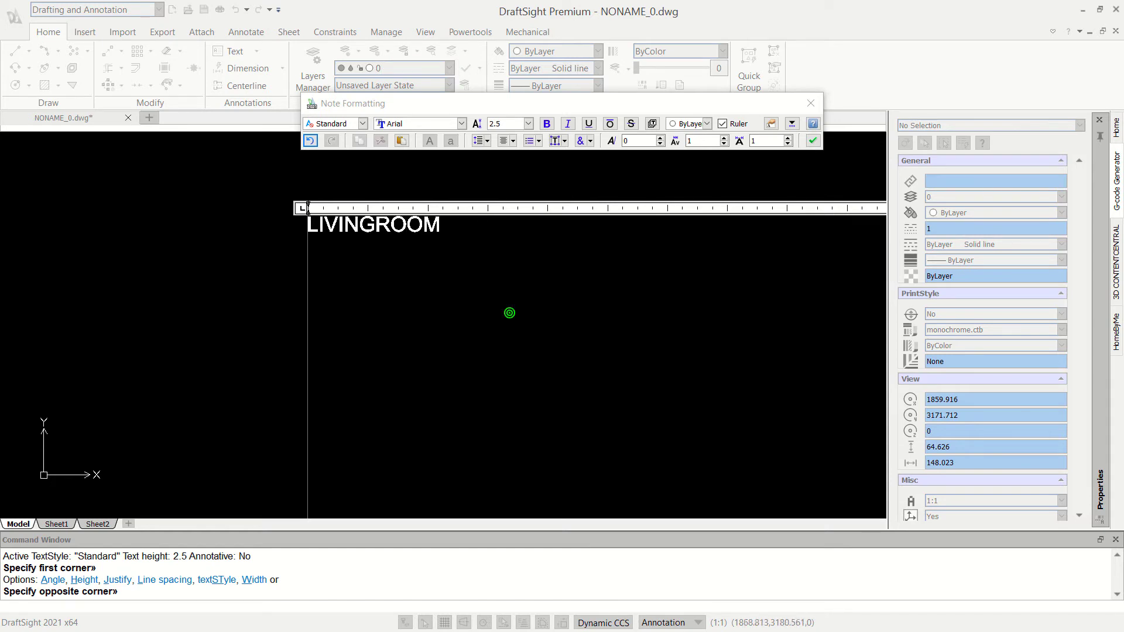
# Give the LIVINGROOM text a height of 150 and commit the label.
pyautogui.keyDown('shift'); pyautogui.click(484, 229); pyautogui.keyUp('shift')
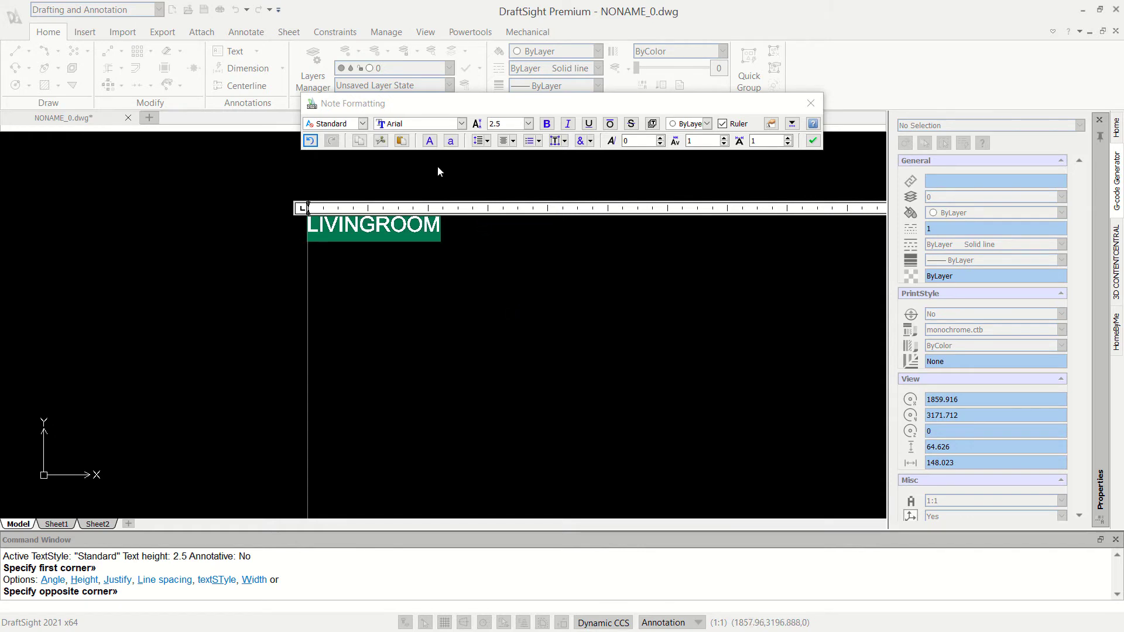
pyautogui.click(502, 123)
pyautogui.write('150')
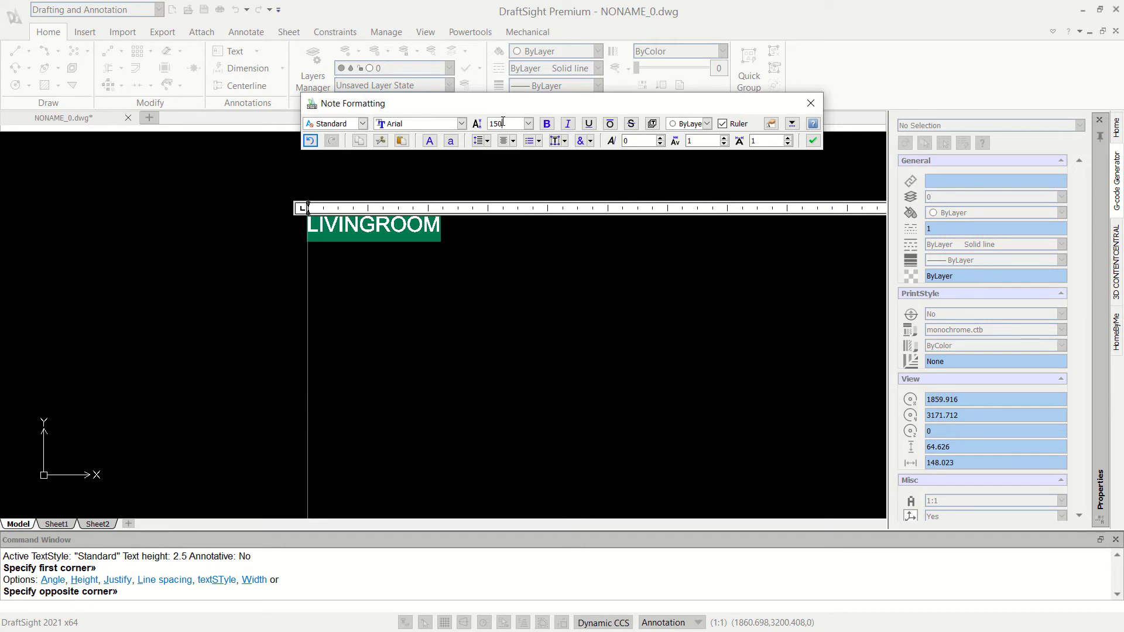
pyautogui.press('Return')
pyautogui.scroll(-3, 568, 281)
pyautogui.scroll(-5, 567, 281)
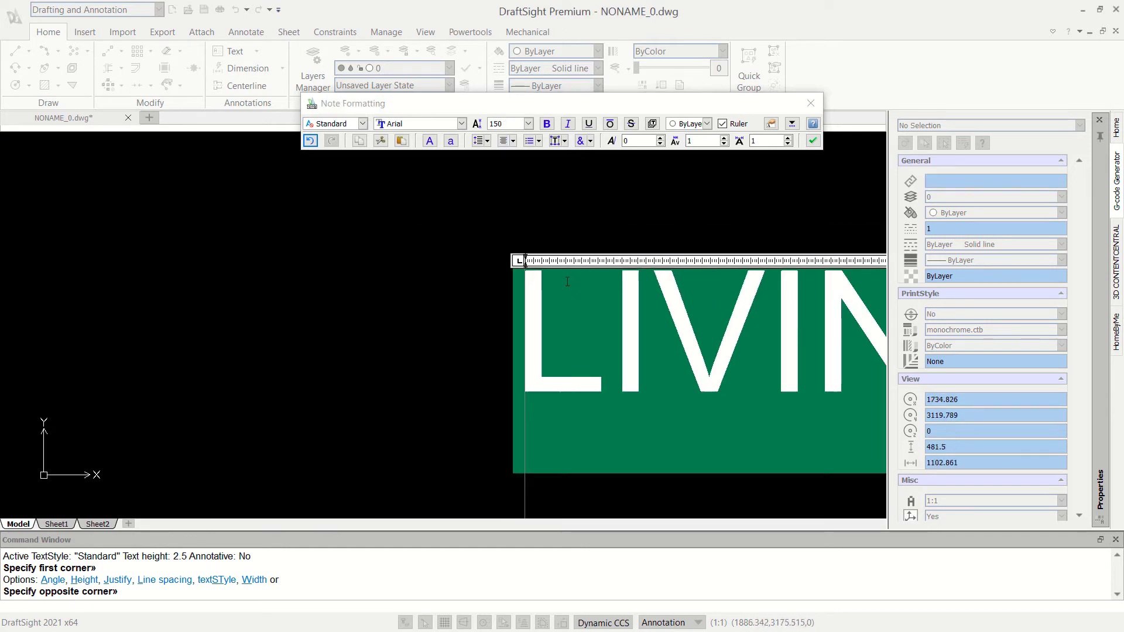
pyautogui.scroll(-3, 568, 282)
pyautogui.scroll(-3, 568, 282)
pyautogui.scroll(-2, 586, 304)
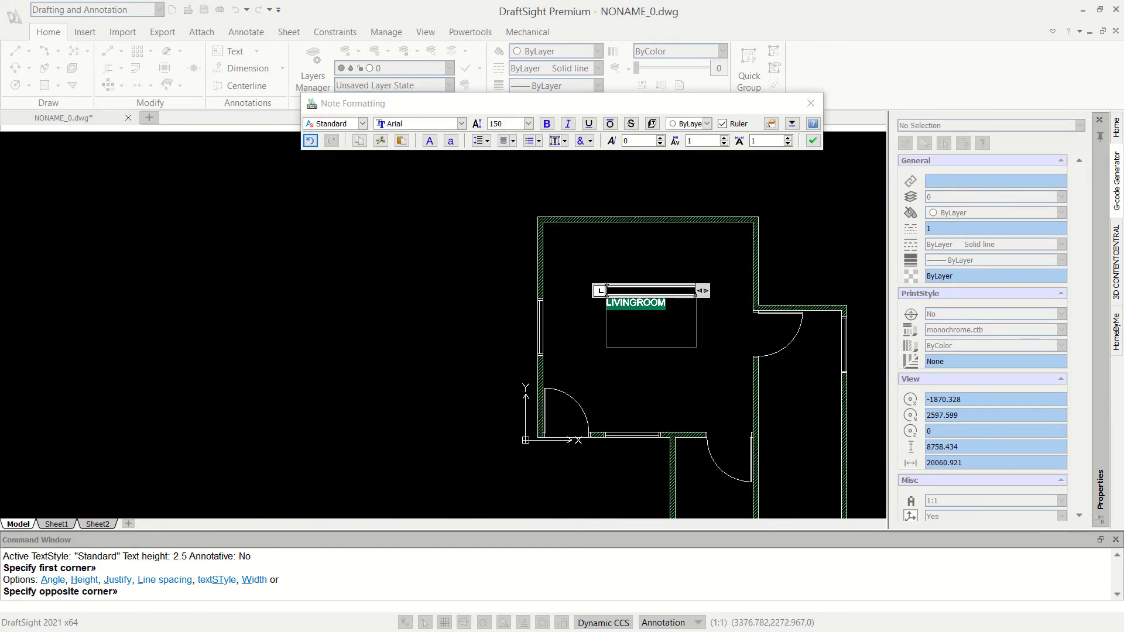
pyautogui.click(664, 375)
pyautogui.moveTo(663, 375); pyautogui.dragTo(577, 331, button='middle')
pyautogui.write('M')
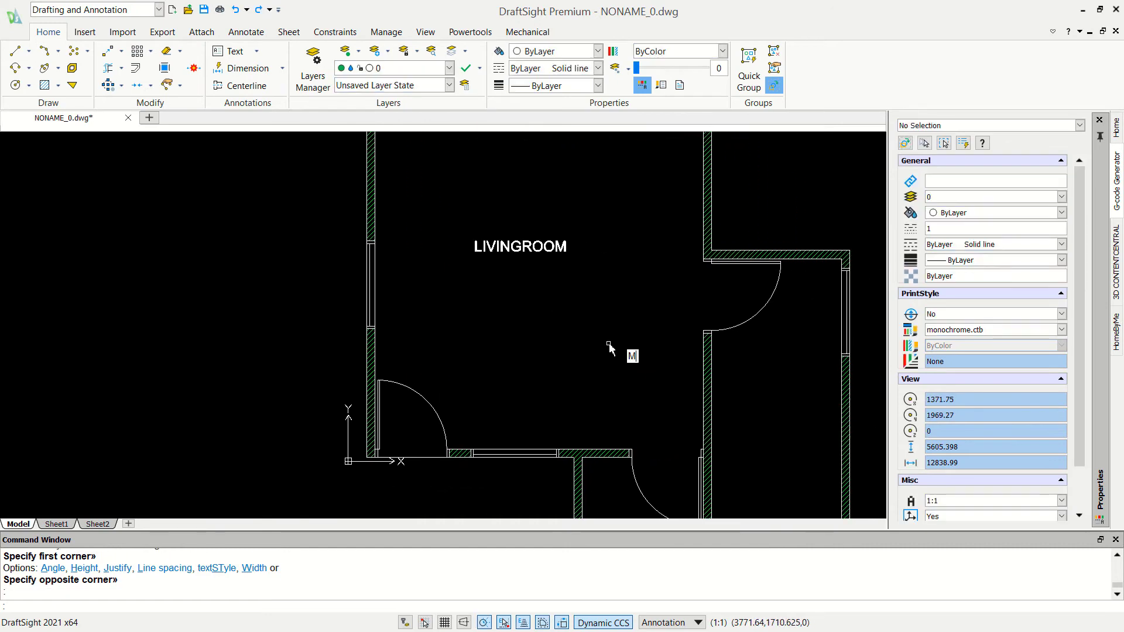
# Move the LIVINGROOM label to a better position in the living room.
pyautogui.press('Return')
pyautogui.click(509, 245)
pyautogui.press('Return')
pyautogui.click(509, 314)
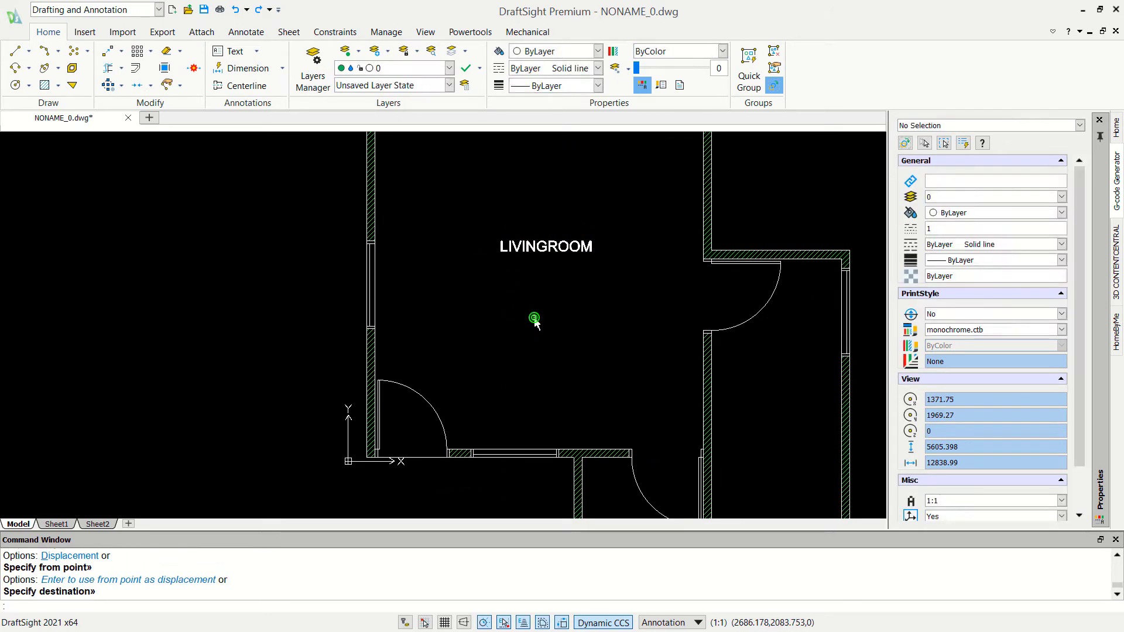
pyautogui.press('Return')
pyautogui.click(611, 205)
pyautogui.click(510, 282)
pyautogui.press('Return')
pyautogui.click(584, 318)
pyautogui.scroll(-2, 614, 361)
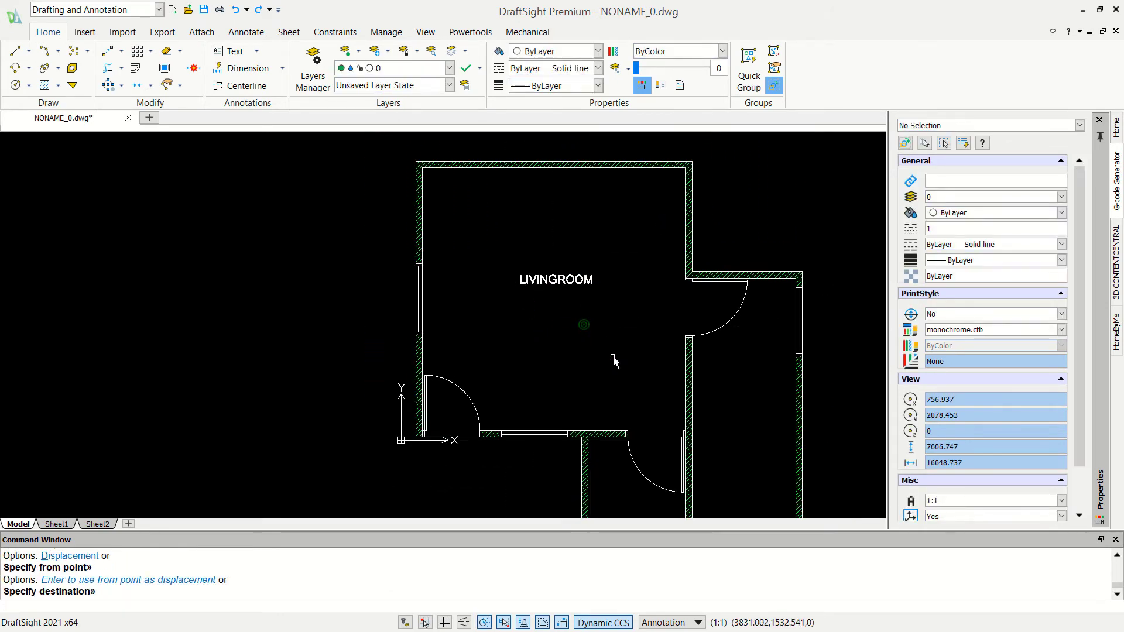
pyautogui.moveTo(614, 361); pyautogui.dragTo(576, 328, button='middle')
# Copy the LIVINGROOM label into the lower room and the right-hand room.
pyautogui.write('O')
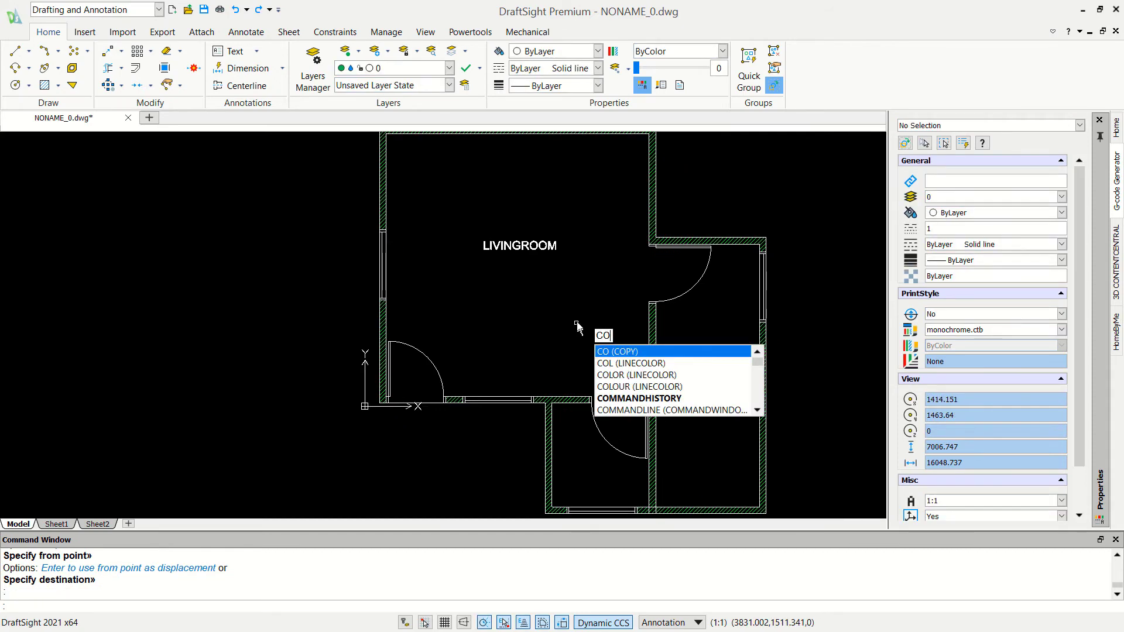
pyautogui.press('Return')
pyautogui.click(569, 213)
pyautogui.click(488, 285)
pyautogui.press('Return')
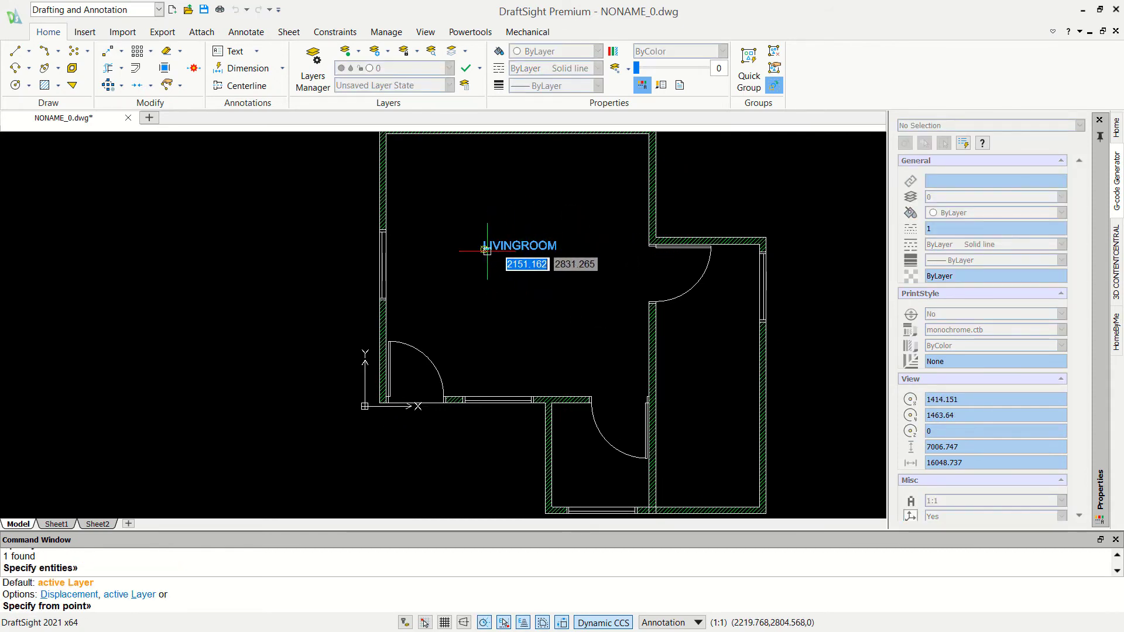
pyautogui.click(485, 250)
pyautogui.scroll(-1, 576, 306)
pyautogui.scroll(2, 644, 421)
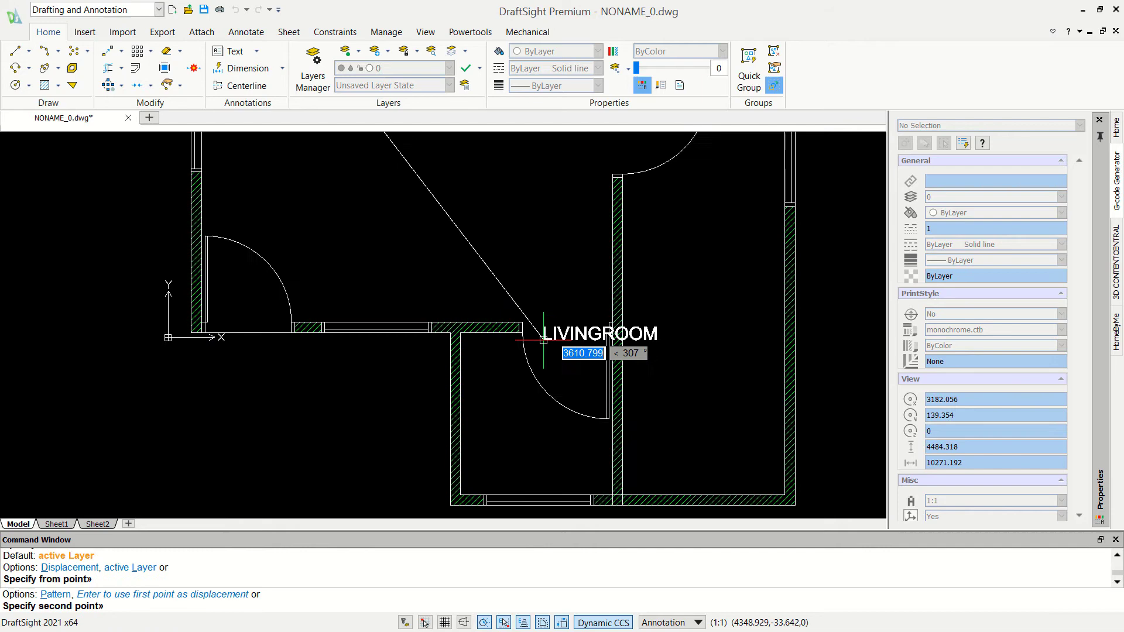
pyautogui.click(484, 420)
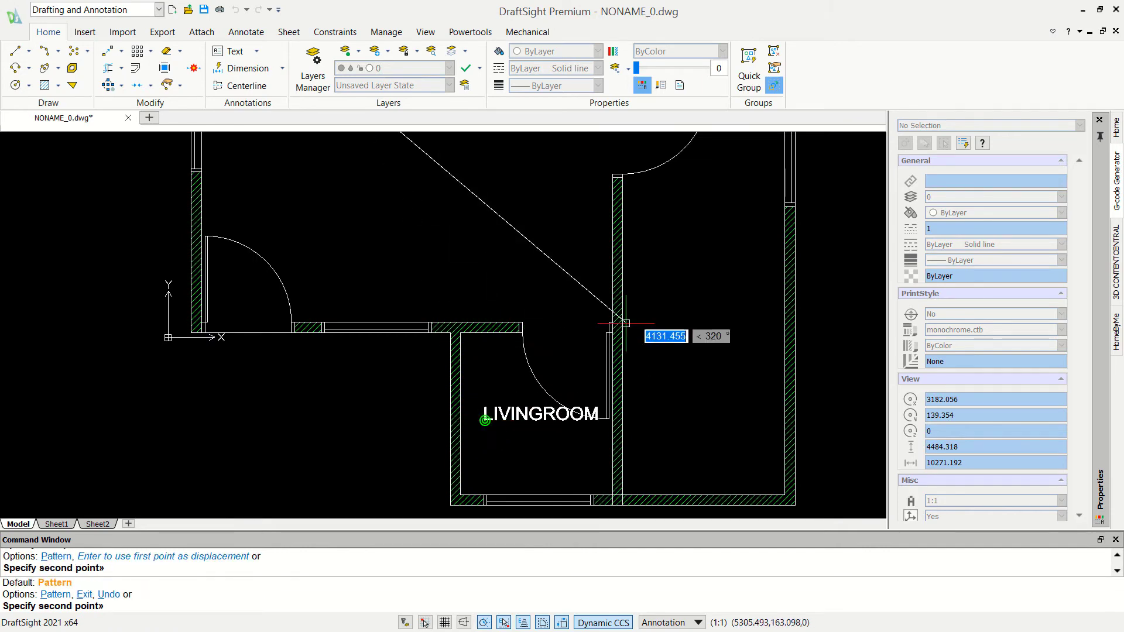
pyautogui.click(654, 290)
pyautogui.press('Return')
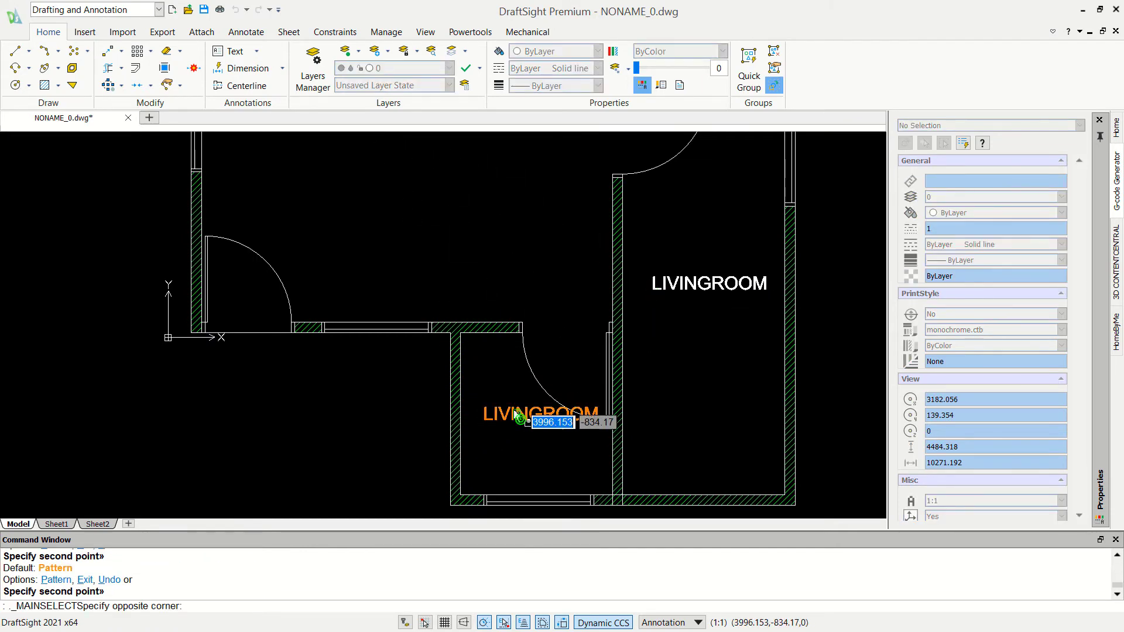
# Start retyping the lower room's label copy as ROOM 1.
pyautogui.doubleClick(555, 417)
pyautogui.hotkey('ctrl', 'a')
pyautogui.write('R')
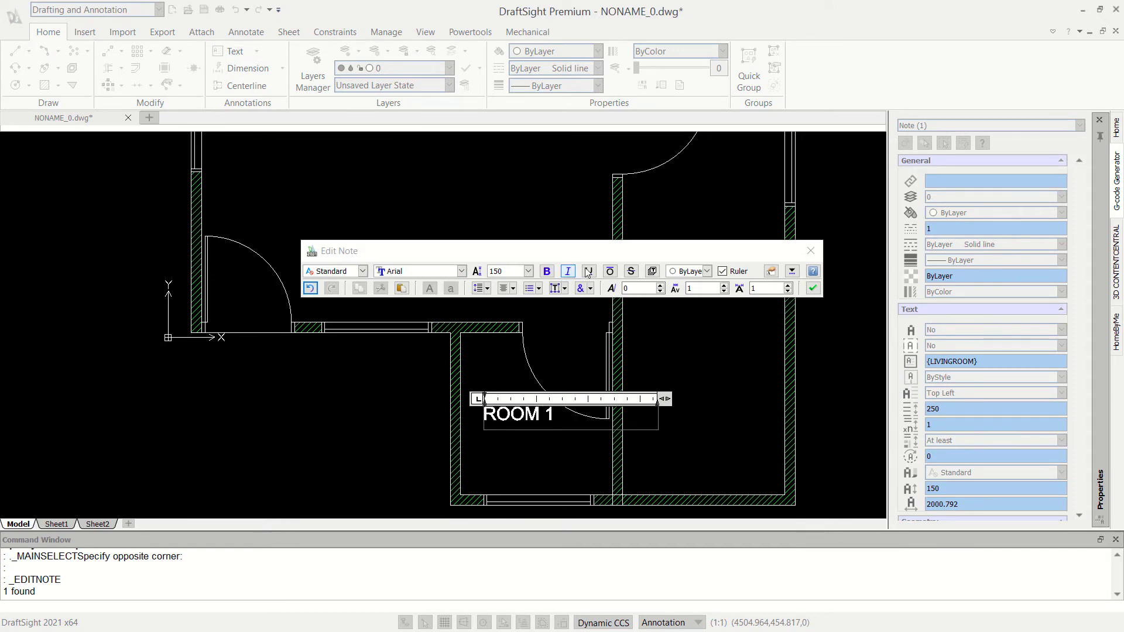
# Commit ROOM 1 and retype the right-hand room's label as ROOM 2.
pyautogui.click(688, 350)
pyautogui.doubleClick(705, 284)
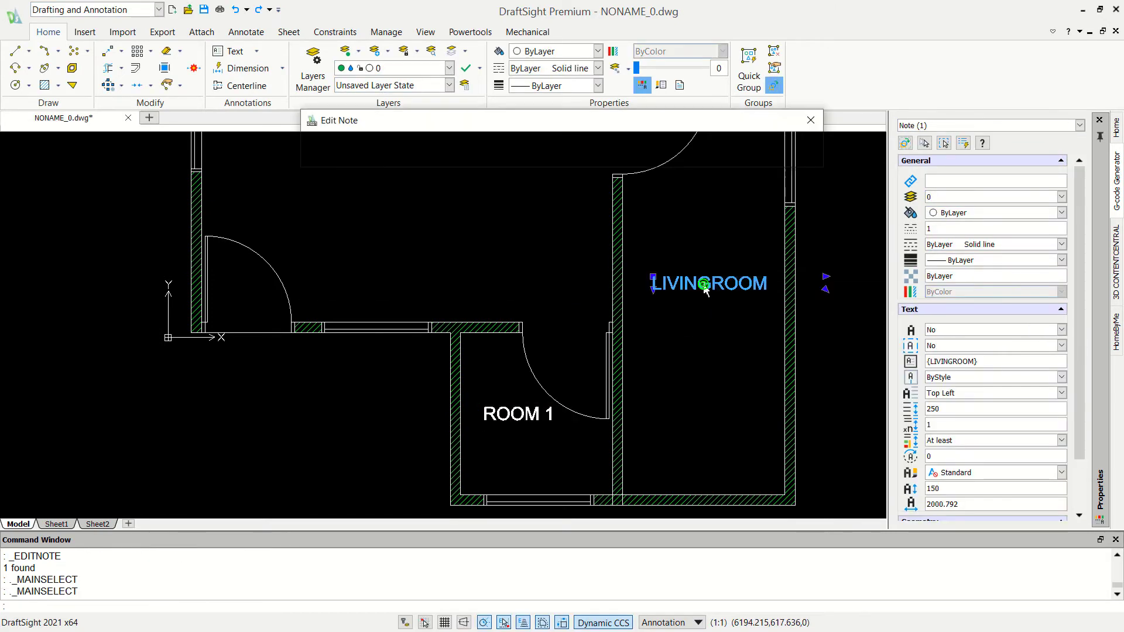
pyautogui.hotkey('ctrl', 'a')
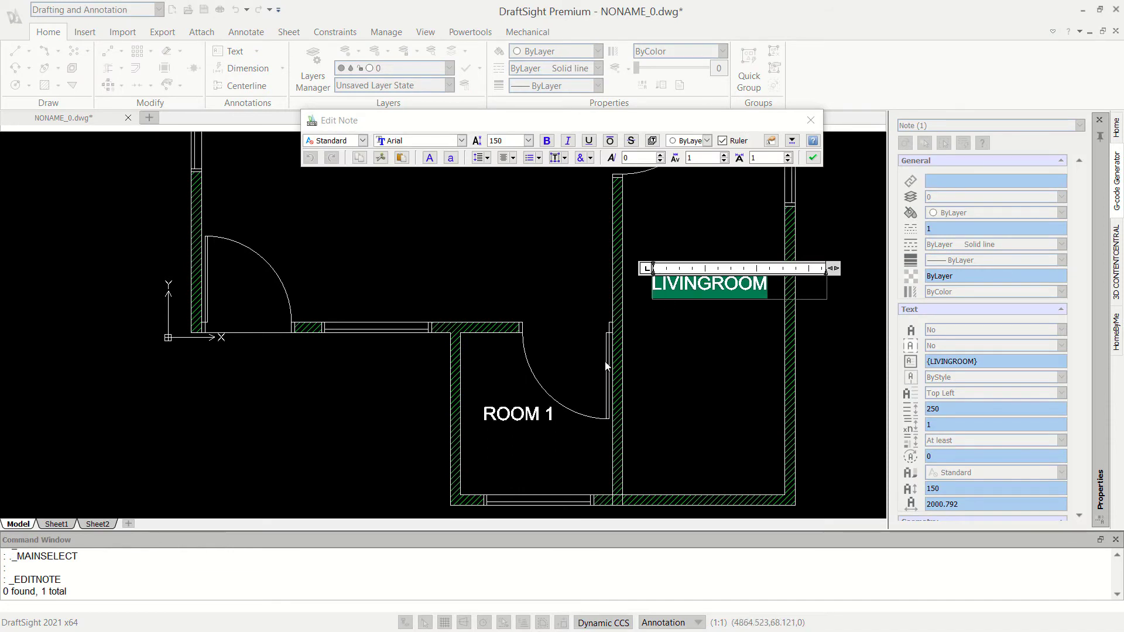
pyautogui.write('ROOM 2')
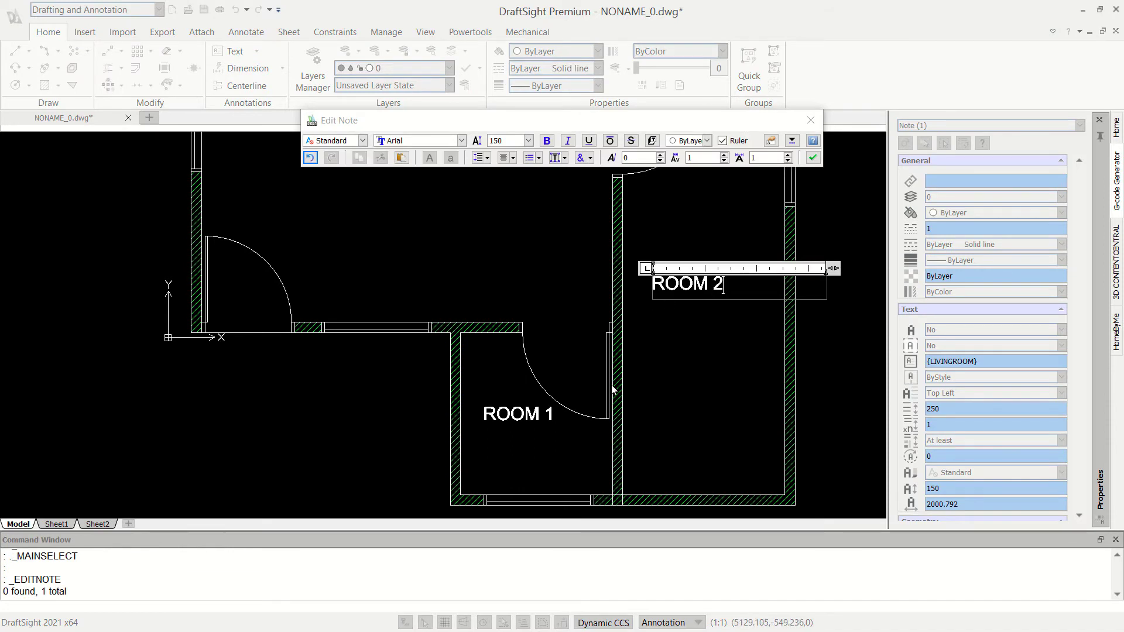
pyautogui.click(687, 380)
# Move the ROOM 2 label to a centred position in its room.
pyautogui.scroll(-2, 714, 359)
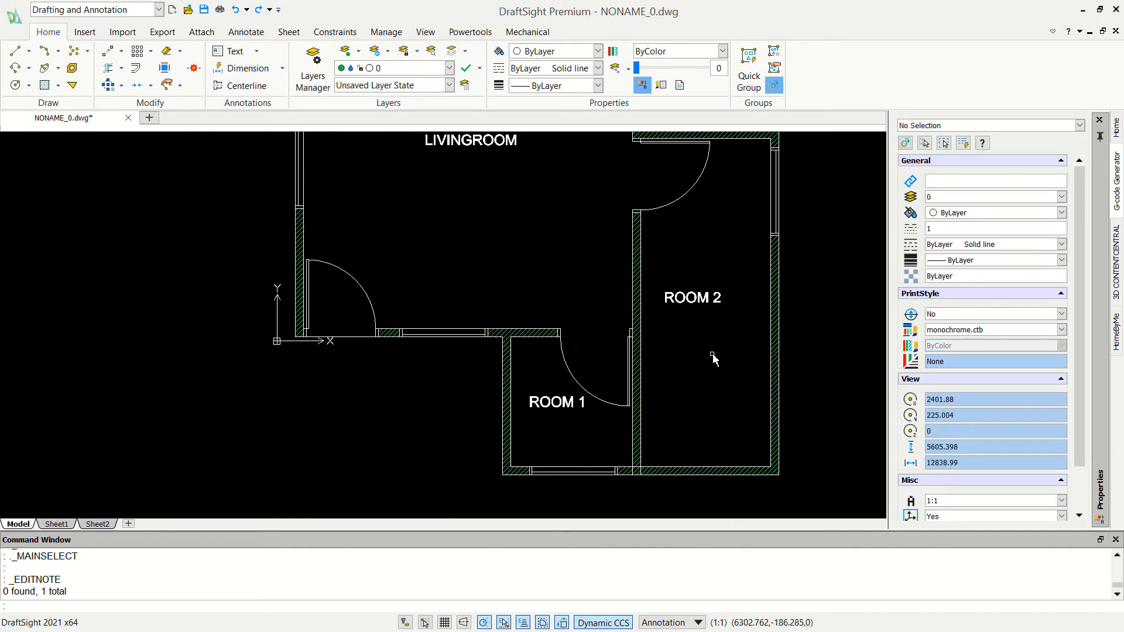
pyautogui.write('m')
pyautogui.press('Return')
pyautogui.click(693, 298)
pyautogui.press('Return')
pyautogui.click(679, 350)
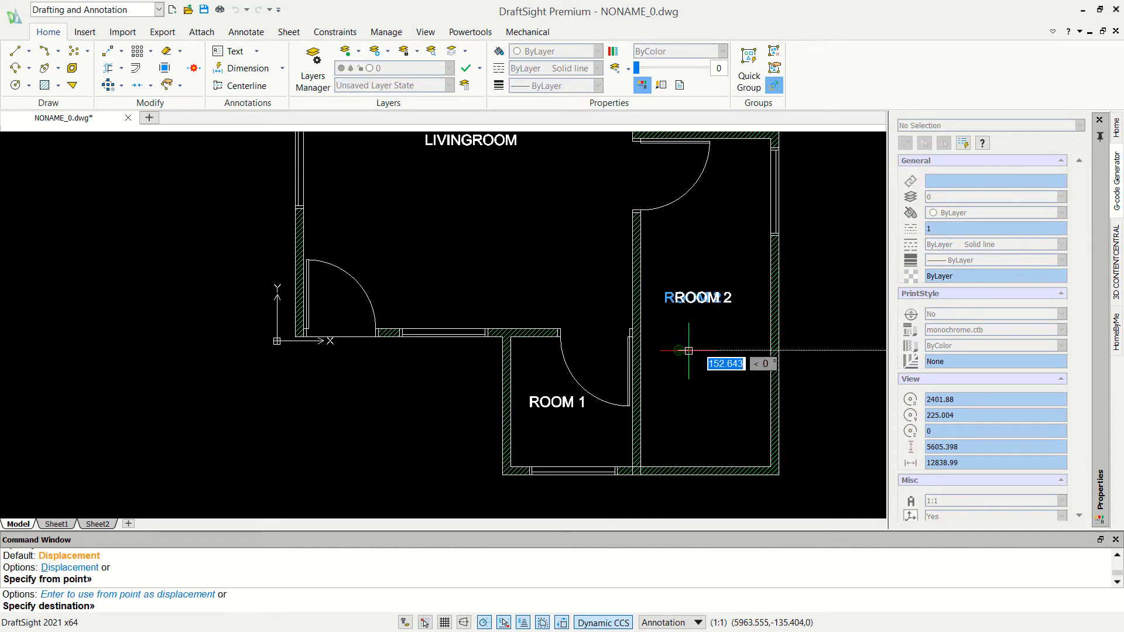
pyautogui.click(692, 351)
# Shift the ROOM 1 label slightly to the right within its room.
pyautogui.press('Return')
pyautogui.click(556, 402)
pyautogui.press('Return')
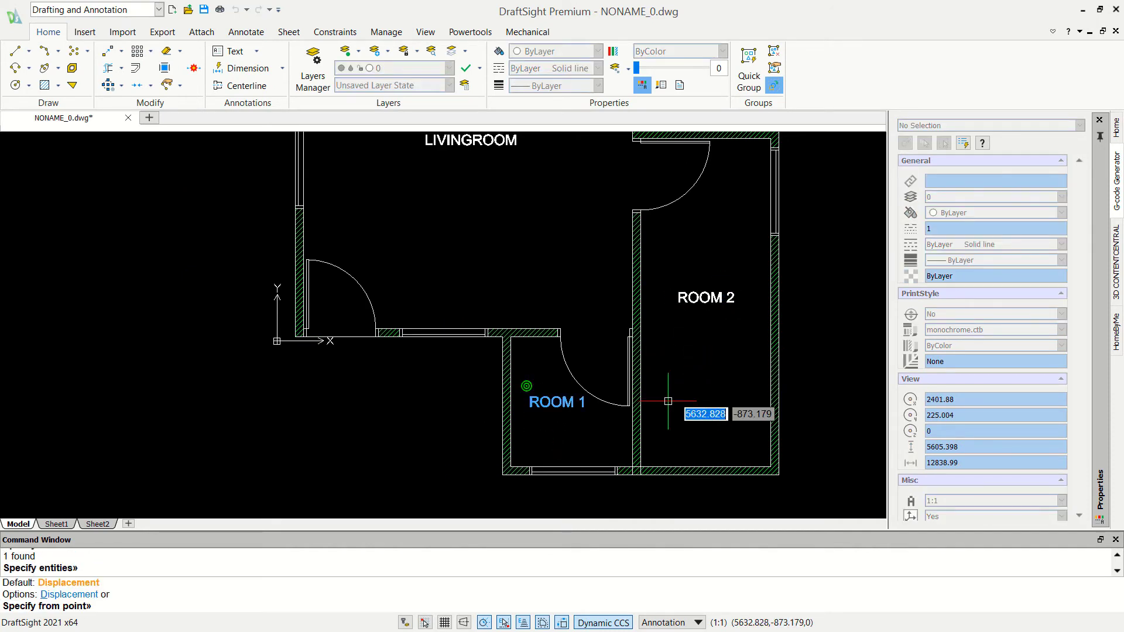
pyautogui.click(673, 404)
pyautogui.click(687, 402)
pyautogui.scroll(-1, 572, 299)
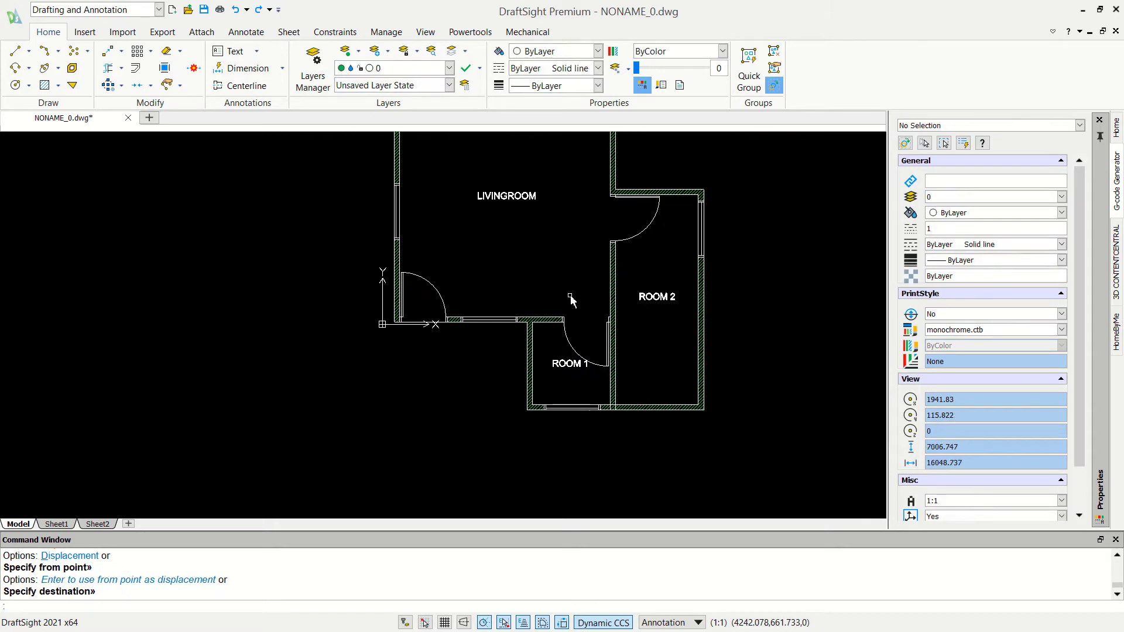
pyautogui.scroll(-1, 572, 328)
pyautogui.scroll(-1, 535, 342)
pyautogui.scroll(-1, 523, 299)
pyautogui.write('D')
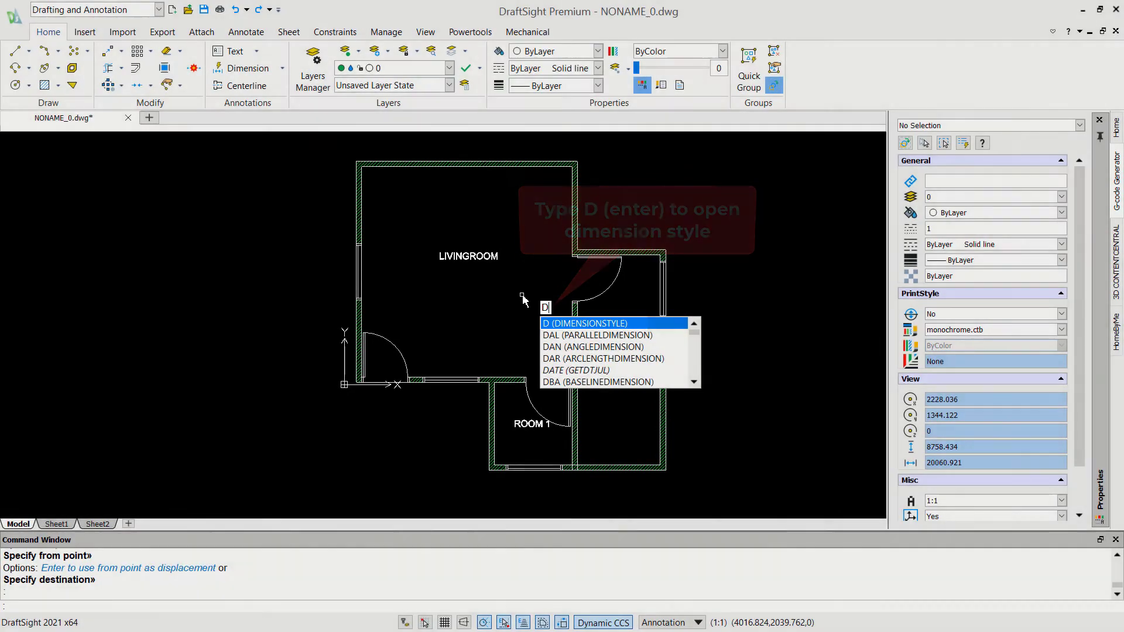
# Activate the Annotative dimension style with Architectural tick arrowheads, then apply and close.
pyautogui.press('Return')
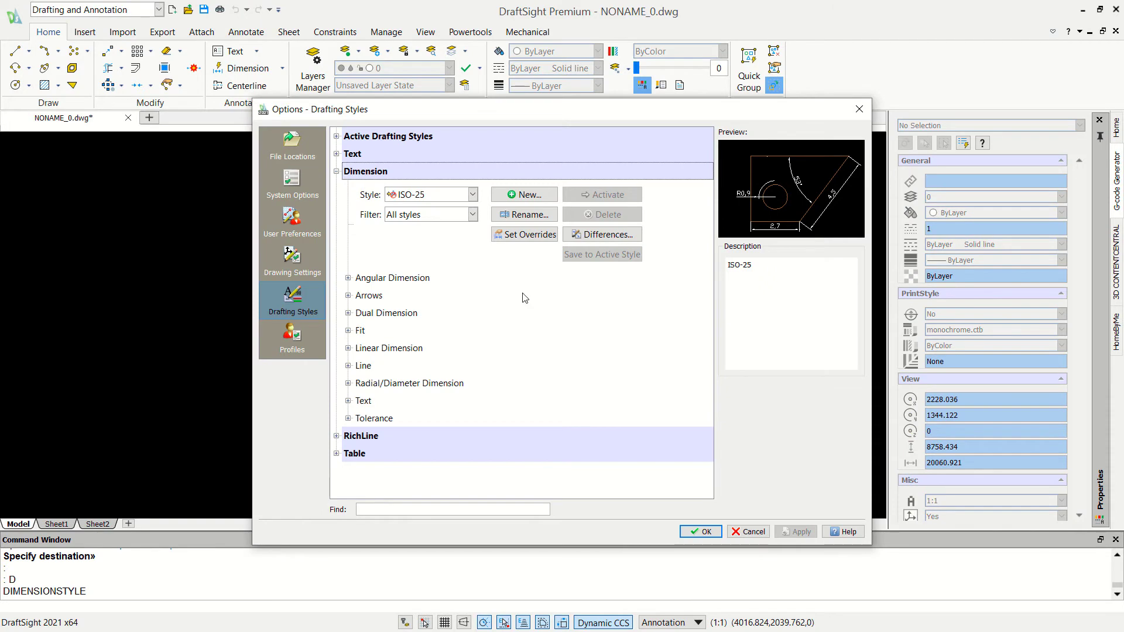
pyautogui.click(472, 194)
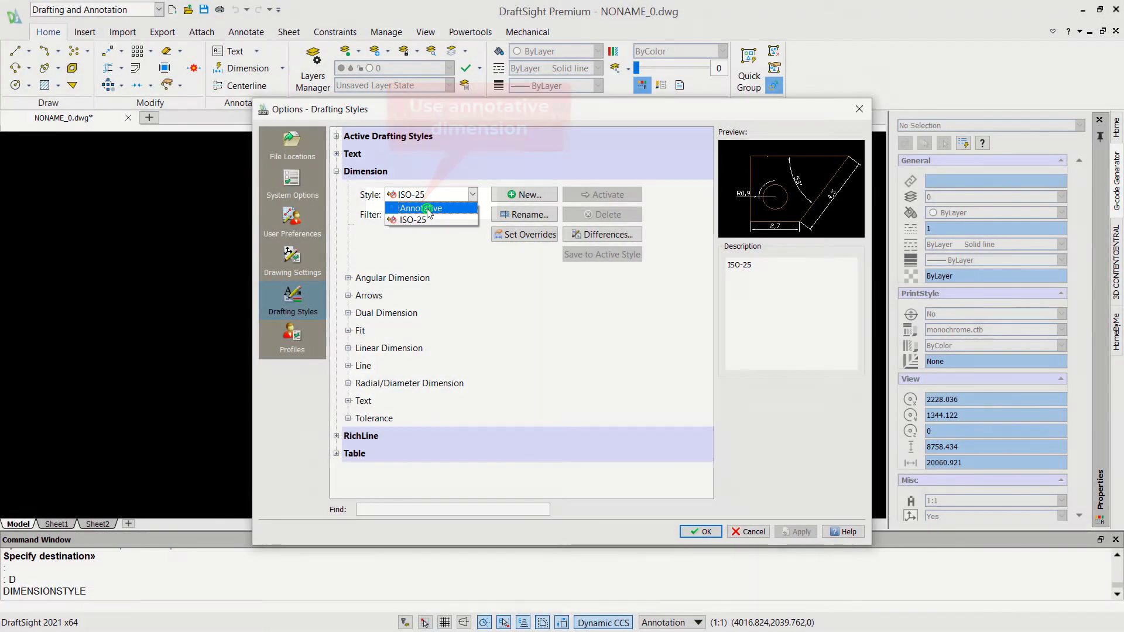
pyautogui.click(426, 209)
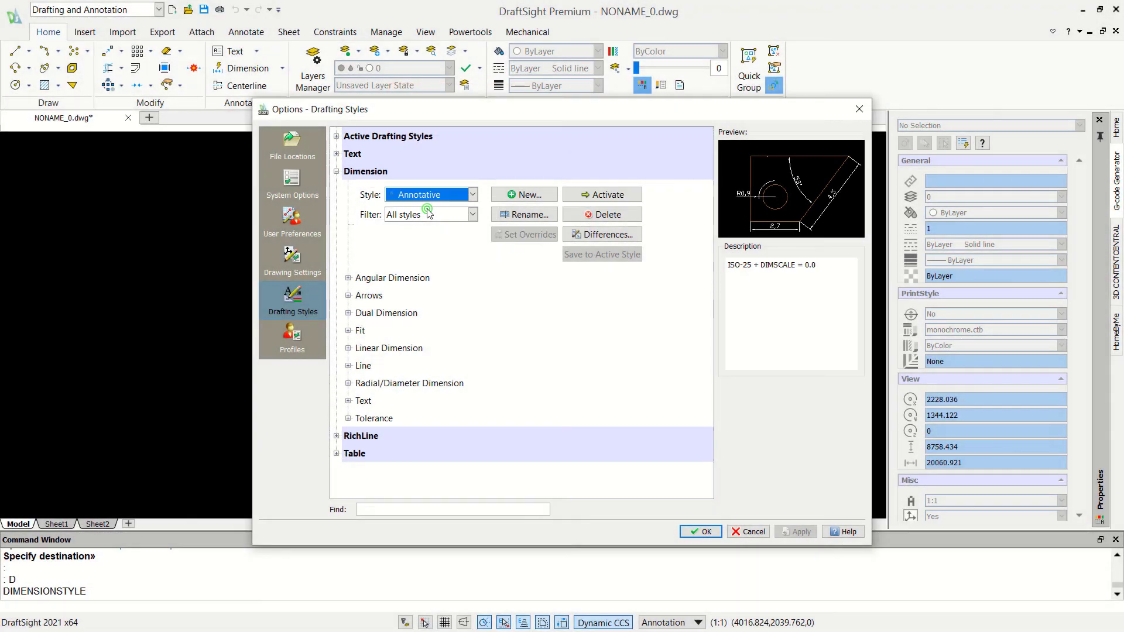
pyautogui.click(596, 194)
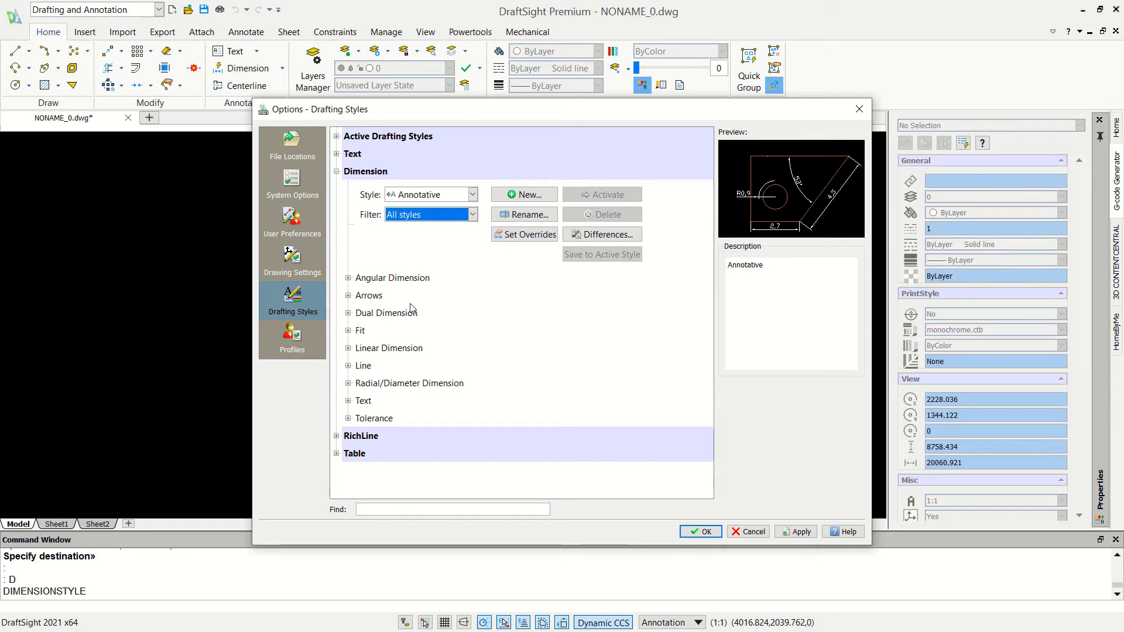
pyautogui.click(348, 296)
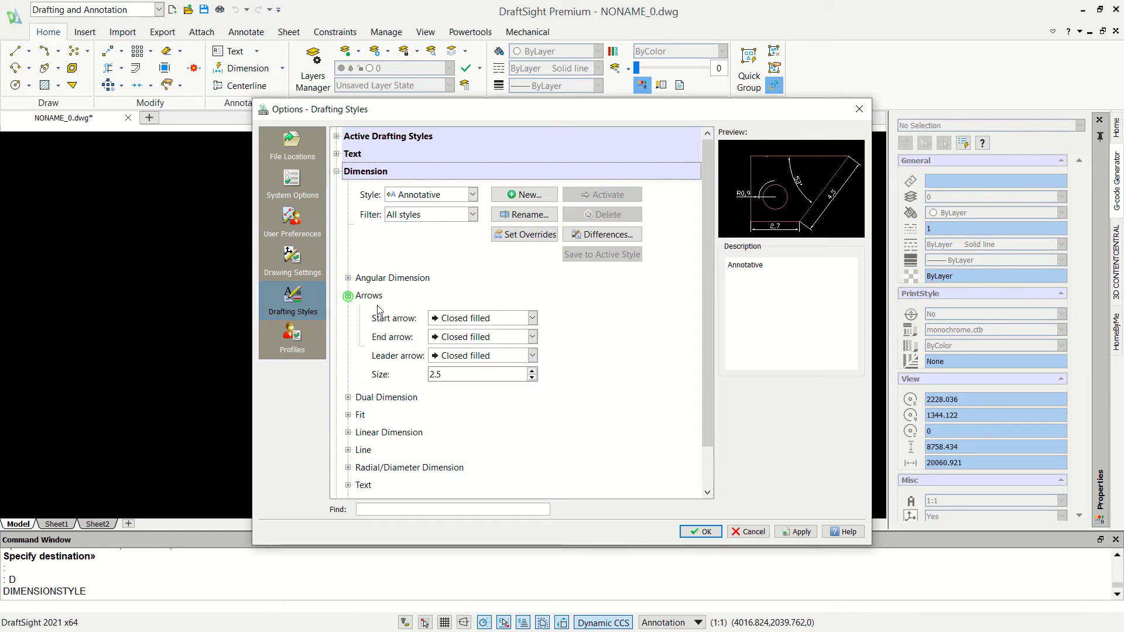
pyautogui.click(533, 318)
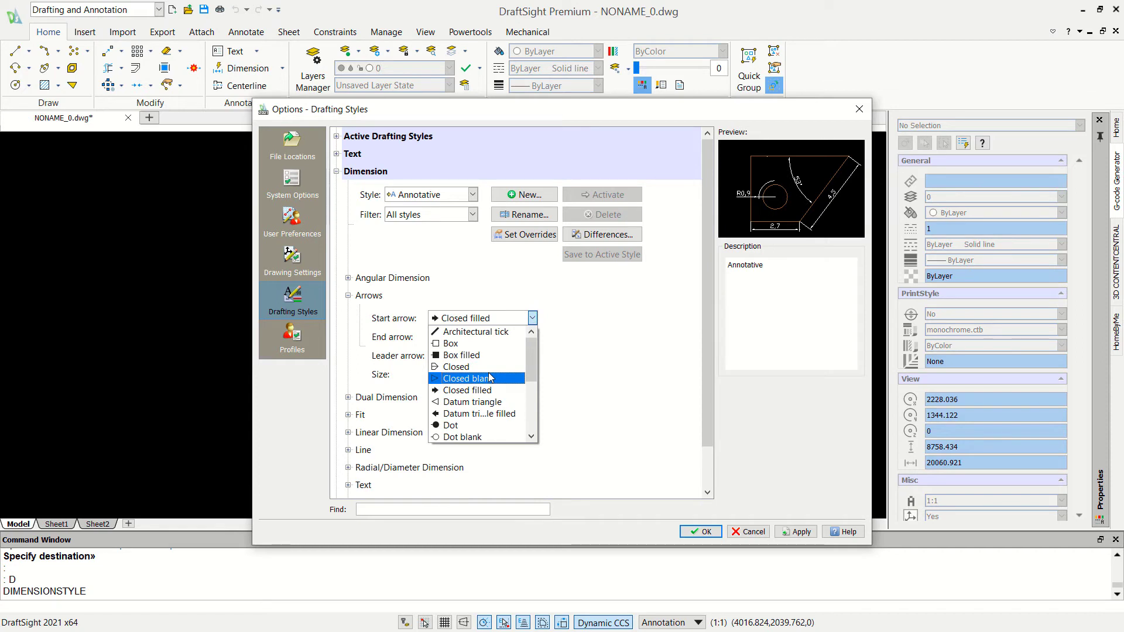
pyautogui.click(501, 330)
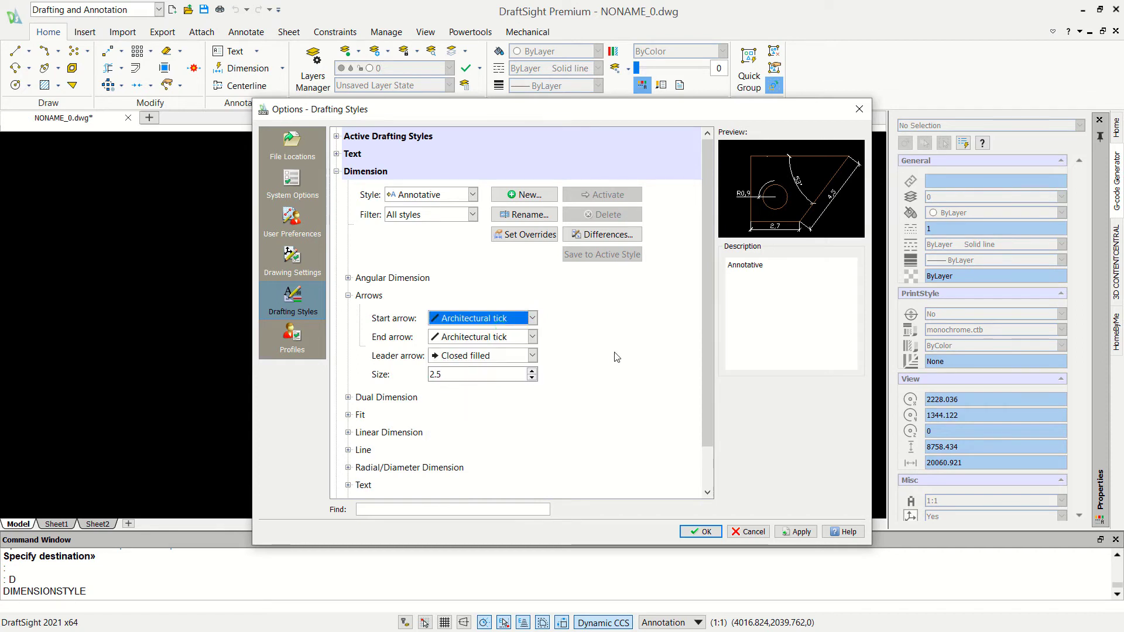
pyautogui.click(798, 532)
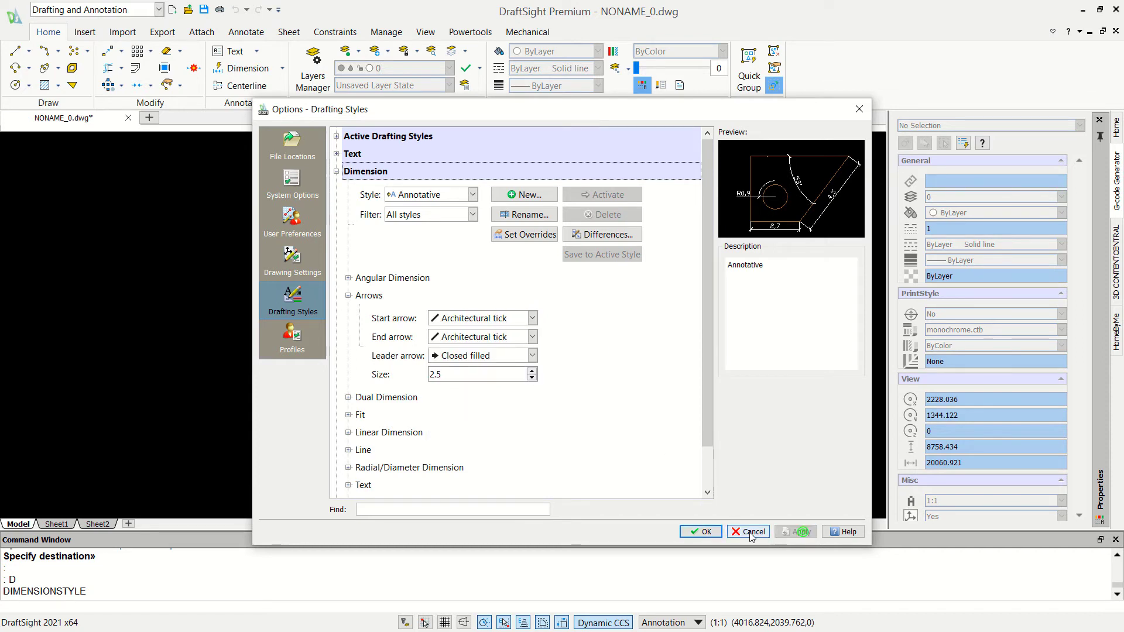
pyautogui.click(702, 534)
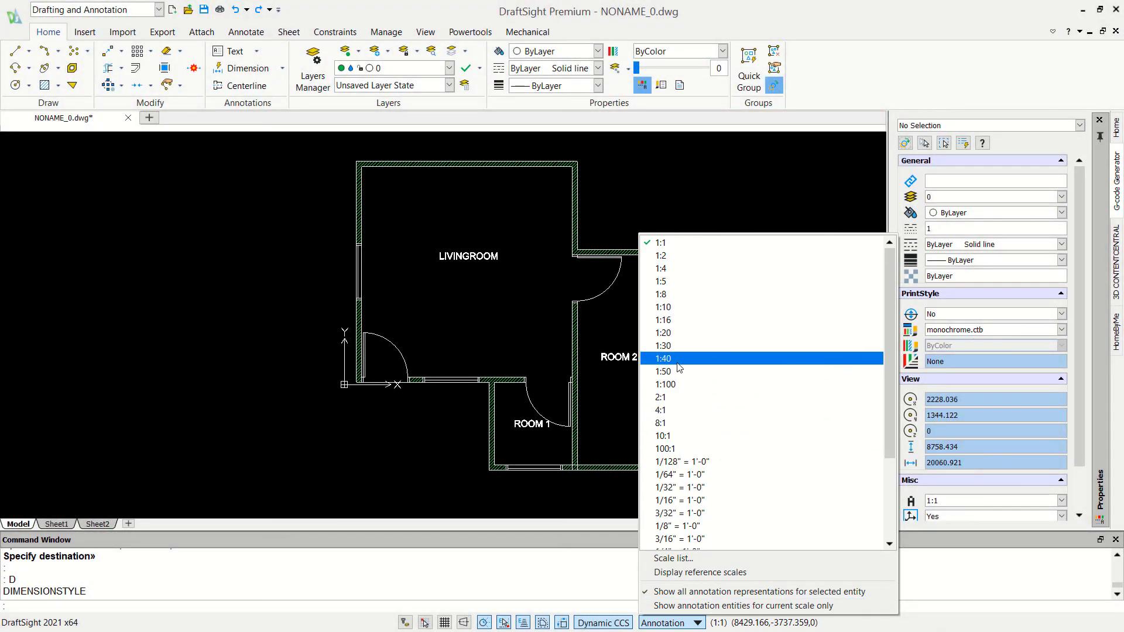
# Set the annotation scale to 1:50 and enter DIMLIN for linear dimensions.
pyautogui.click(678, 371)
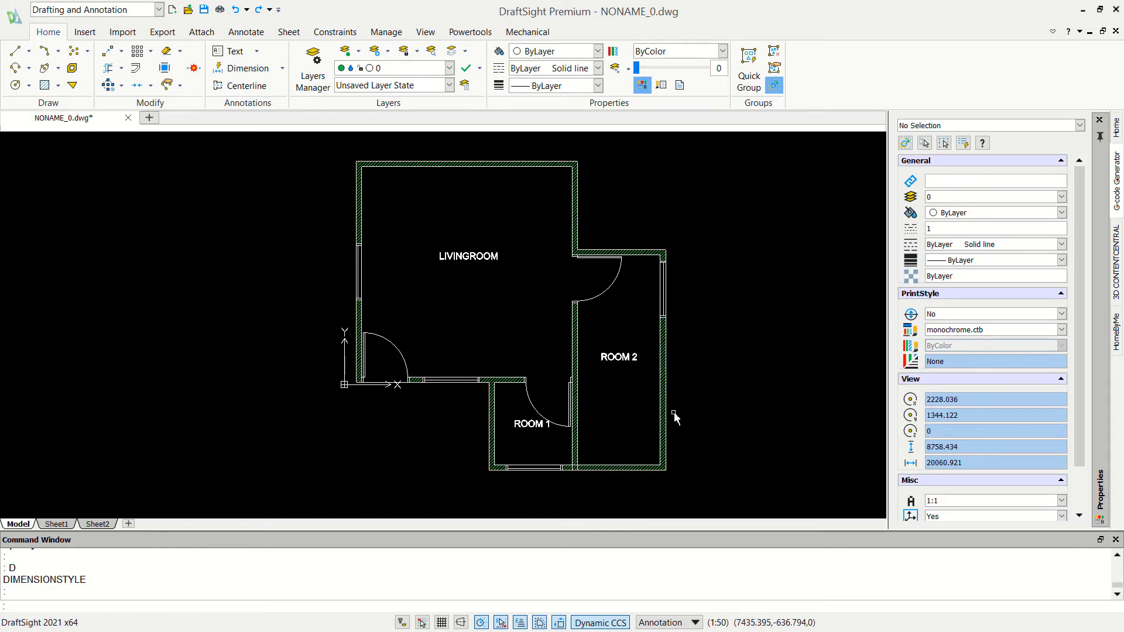
pyautogui.write('DIML')
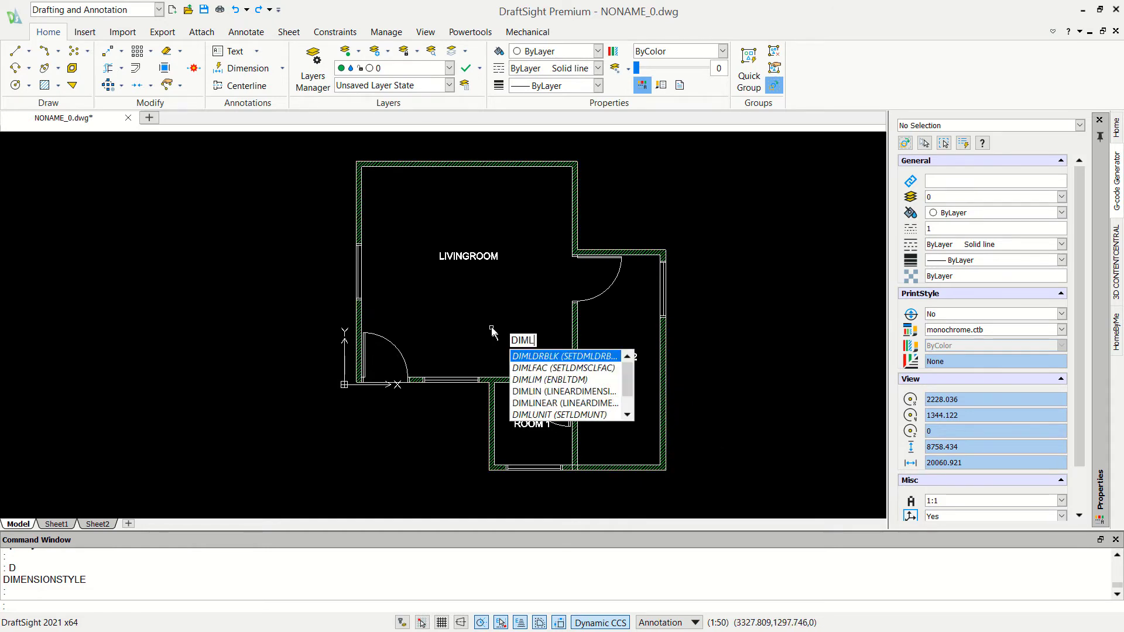
pyautogui.write('IN')
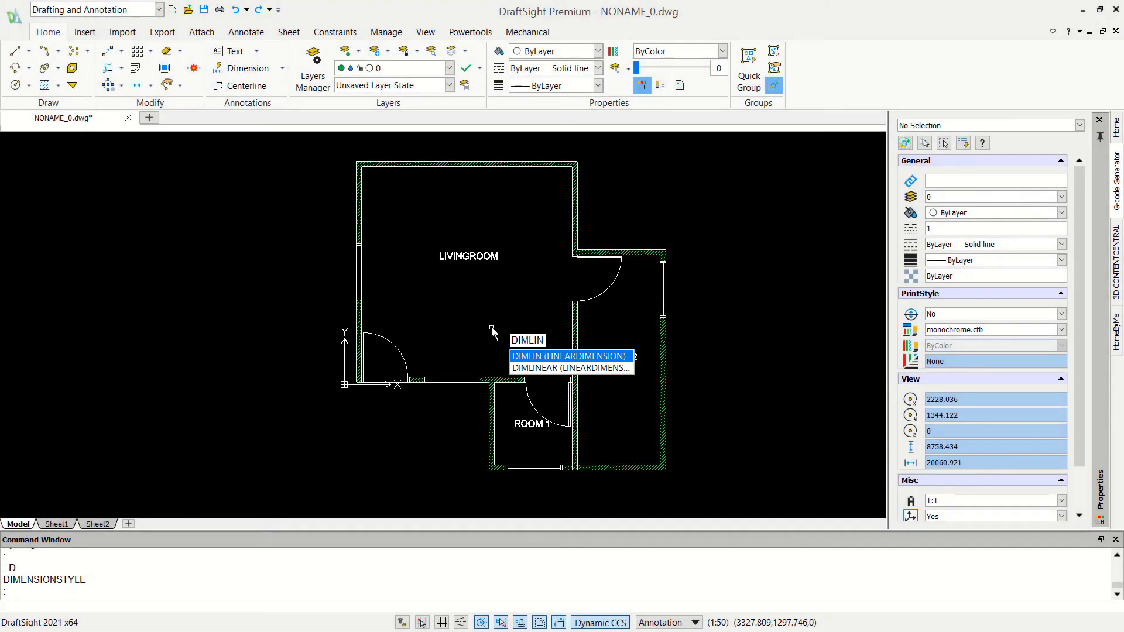
# Dimension the first 3000 segment below the bottom wall.
pyautogui.press('Return')
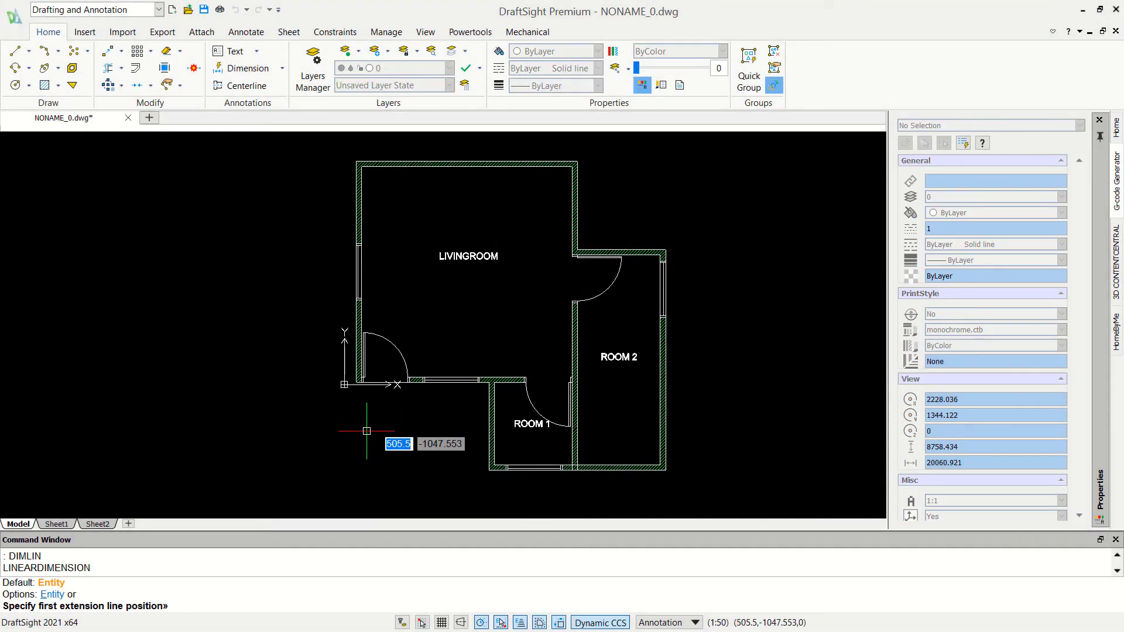
pyautogui.scroll(1, 366, 431)
pyautogui.scroll(2, 487, 443)
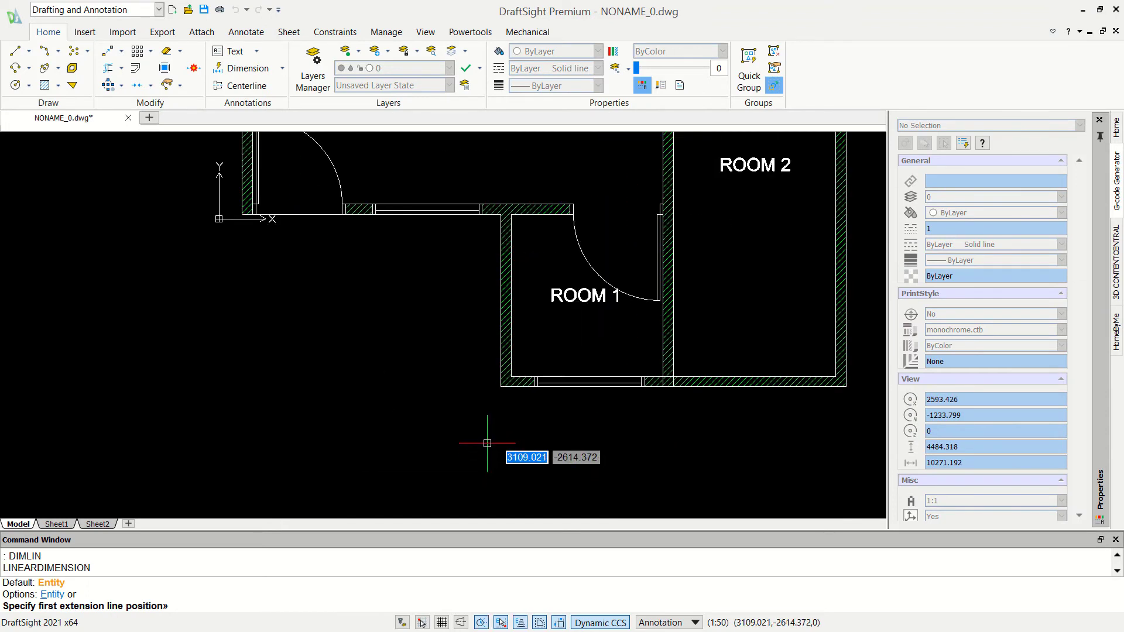
pyautogui.click(501, 387)
pyautogui.moveTo(326, 389); pyautogui.dragTo(404, 431, button='middle')
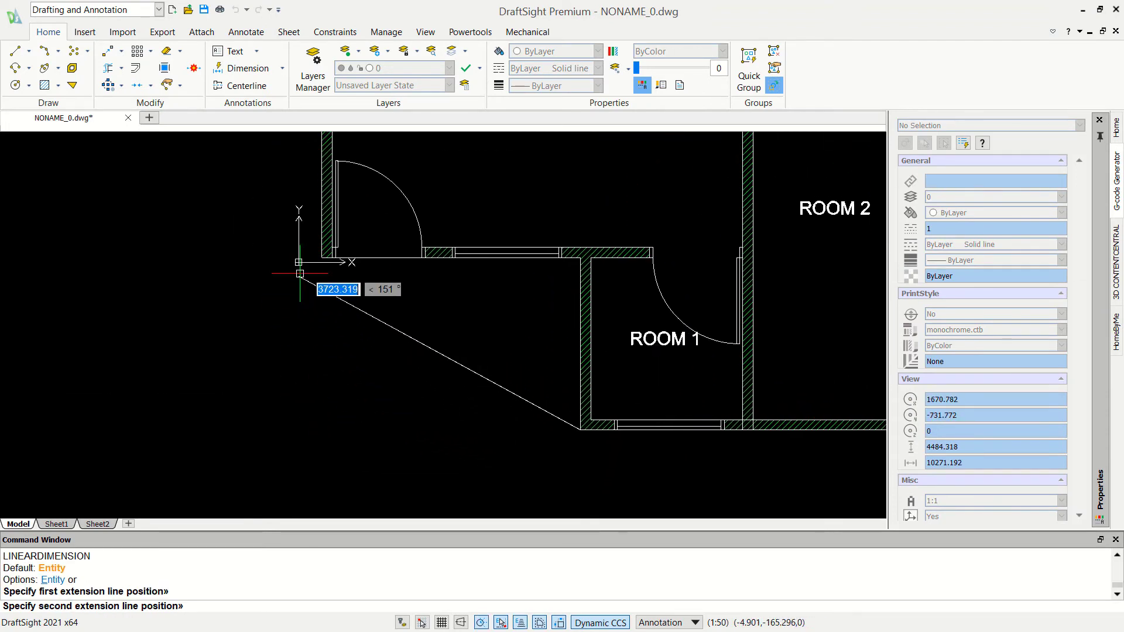
pyautogui.click(321, 429)
pyautogui.moveTo(417, 474); pyautogui.dragTo(415, 394, button='middle')
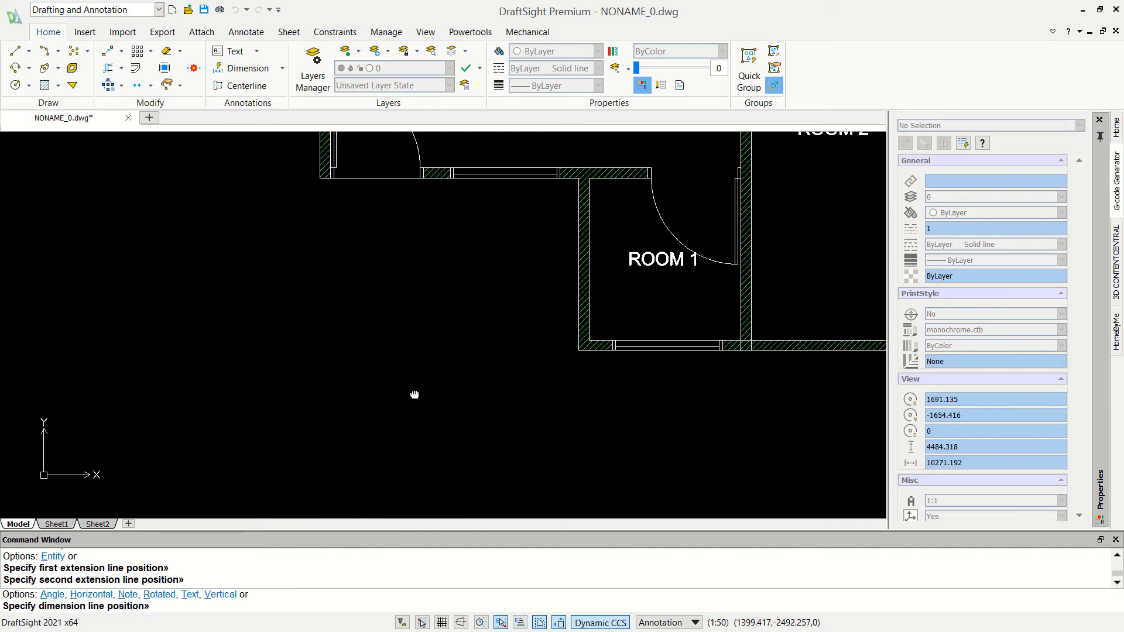
pyautogui.click(424, 387)
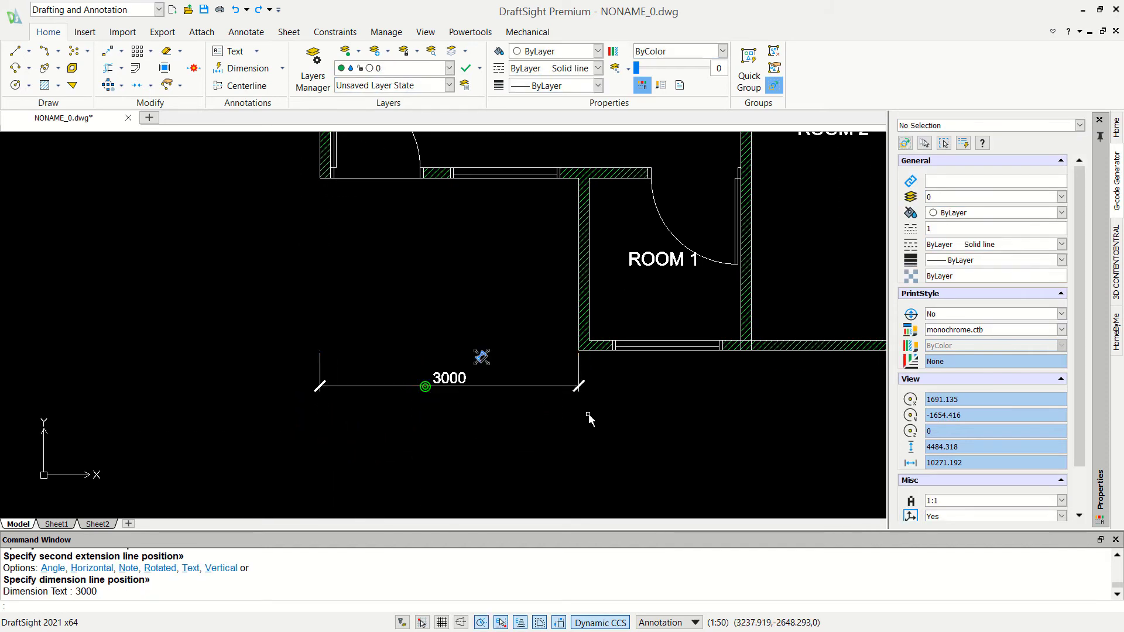
pyautogui.moveTo(479, 358); pyautogui.dragTo(314, 359, button='middle')
# Add the two 2000 dimensions in line with the 3000, redoing a mistaken 1880.
pyautogui.press('Return')
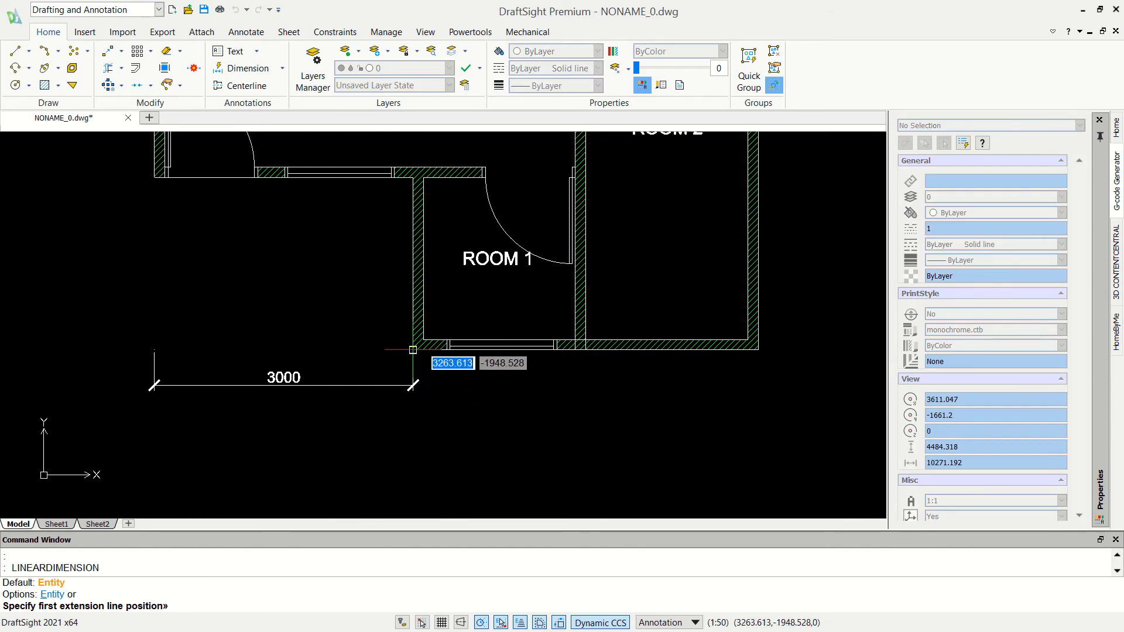
pyautogui.click(412, 350)
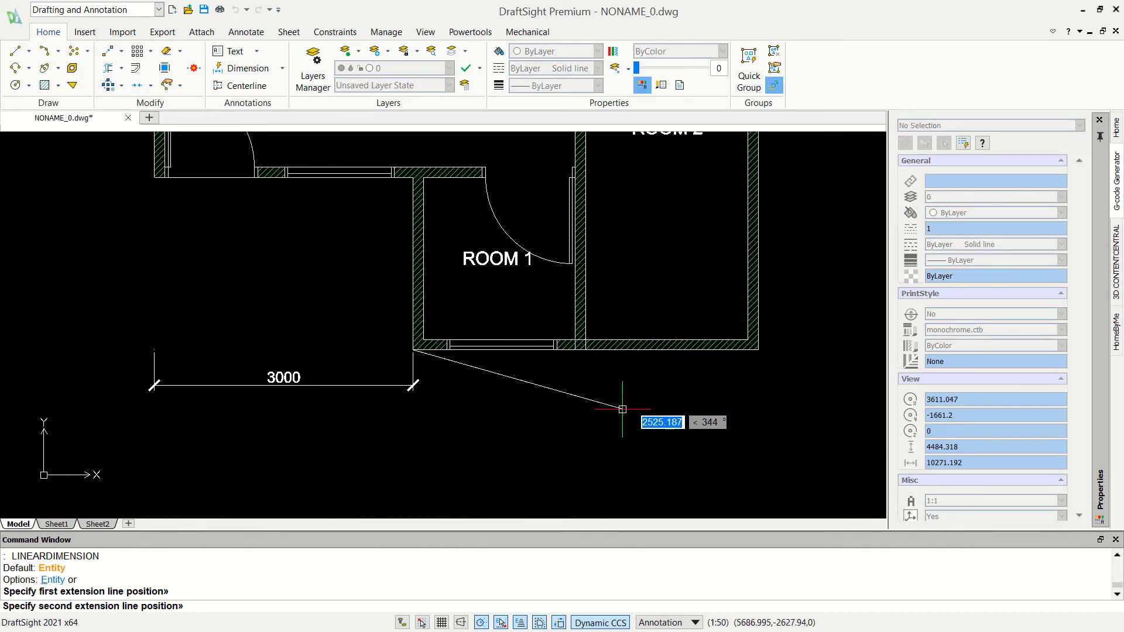
pyautogui.click(576, 350)
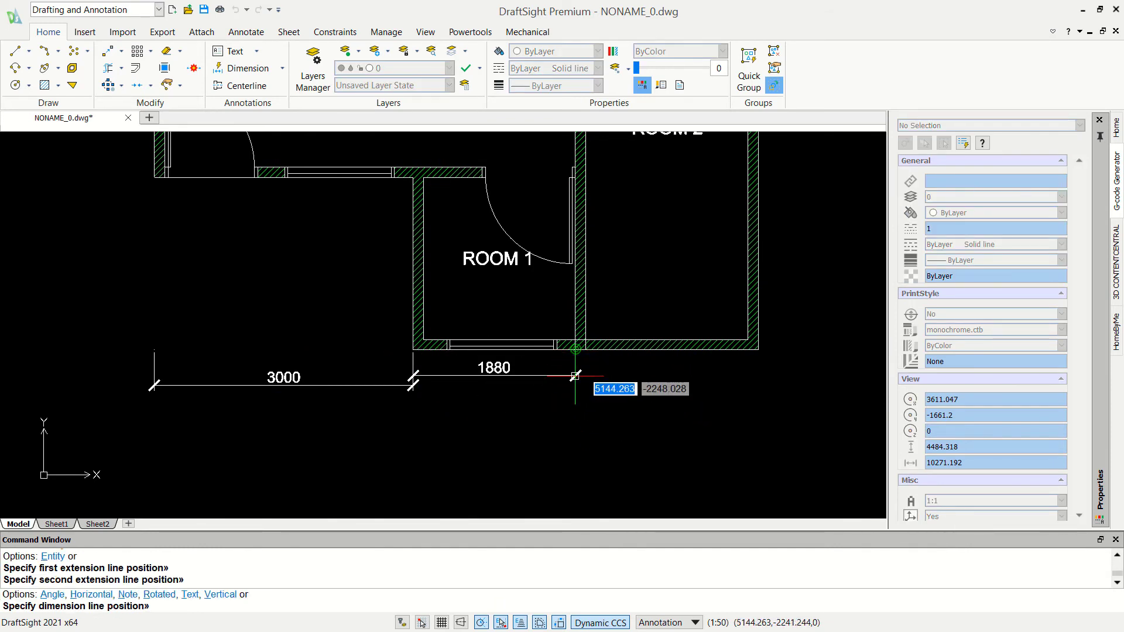
pyautogui.press('Escape')
pyautogui.press('Return')
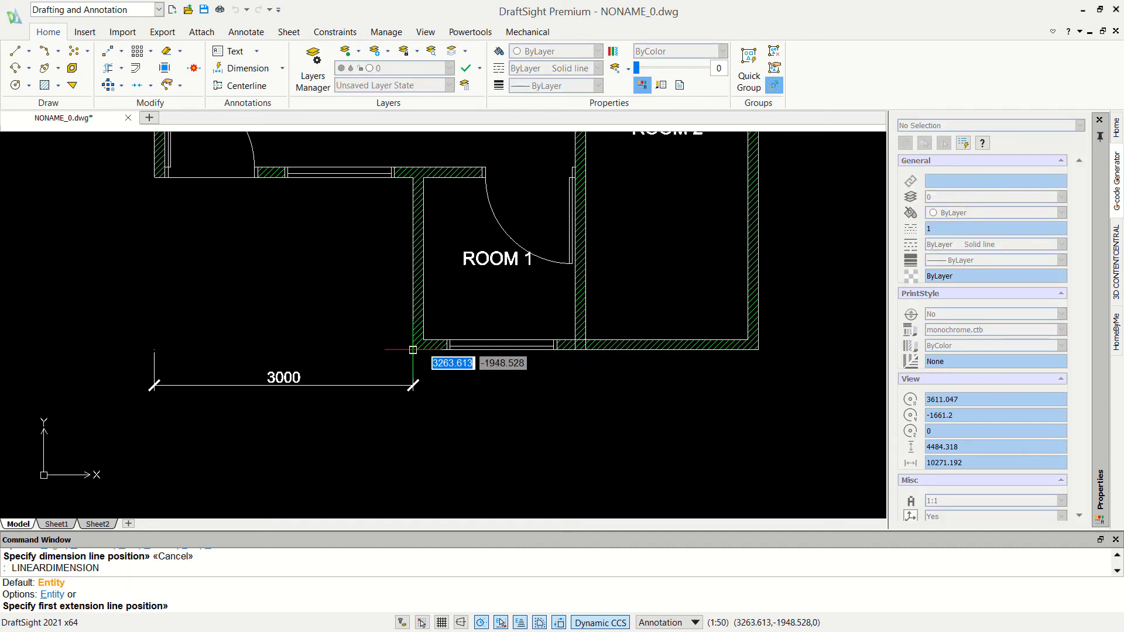
pyautogui.click(589, 350)
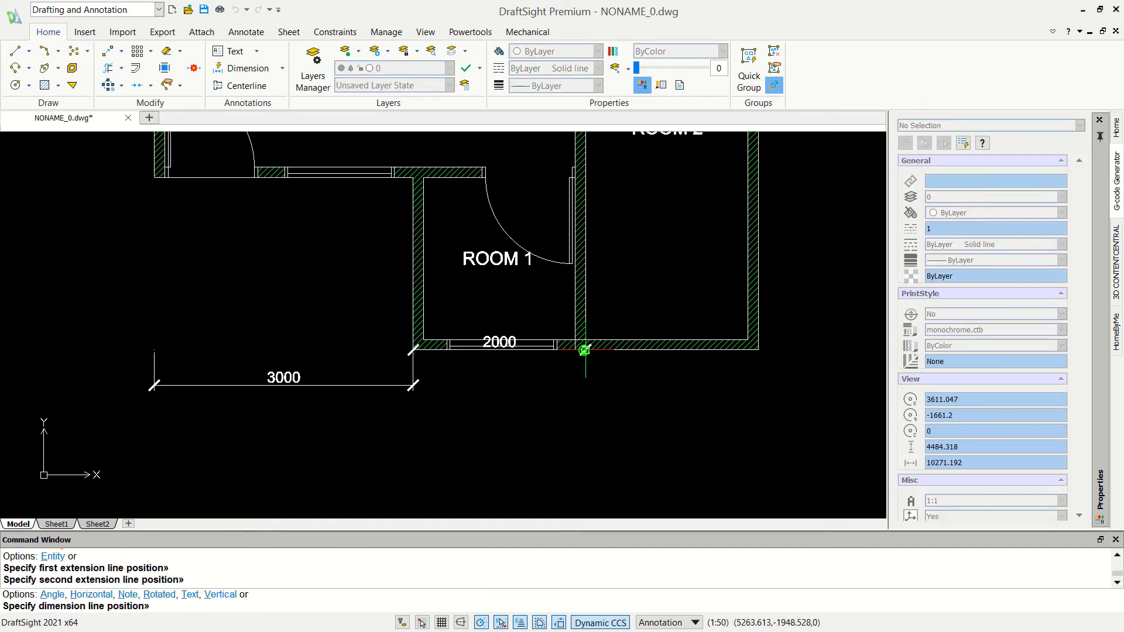
pyautogui.click(413, 385)
pyautogui.press('Return')
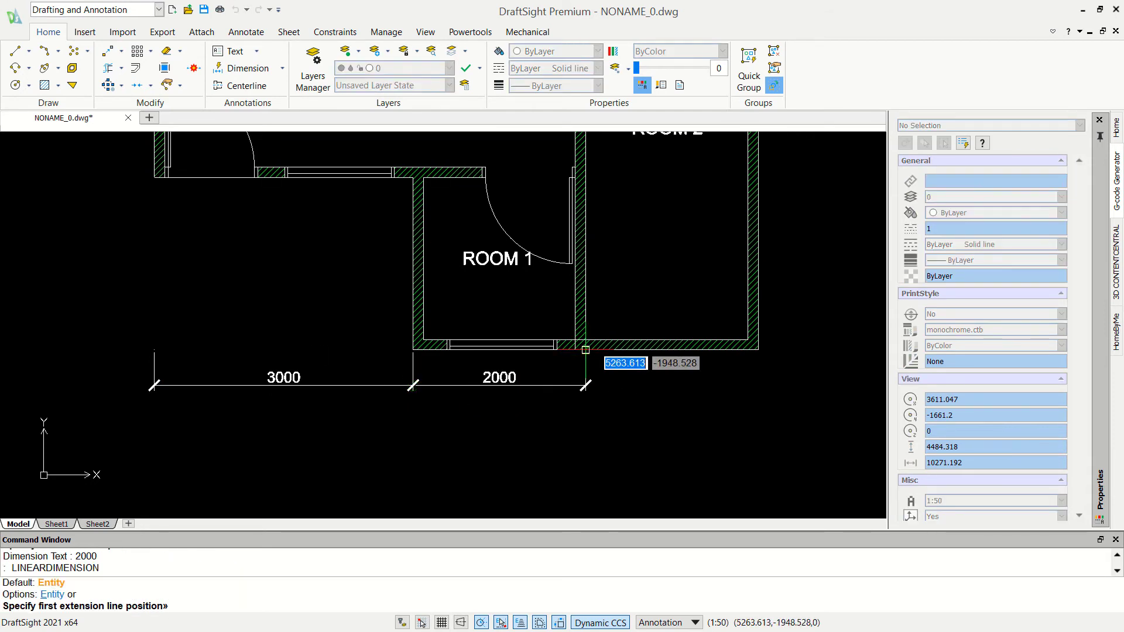
pyautogui.click(586, 350)
pyautogui.scroll(-1, 789, 379)
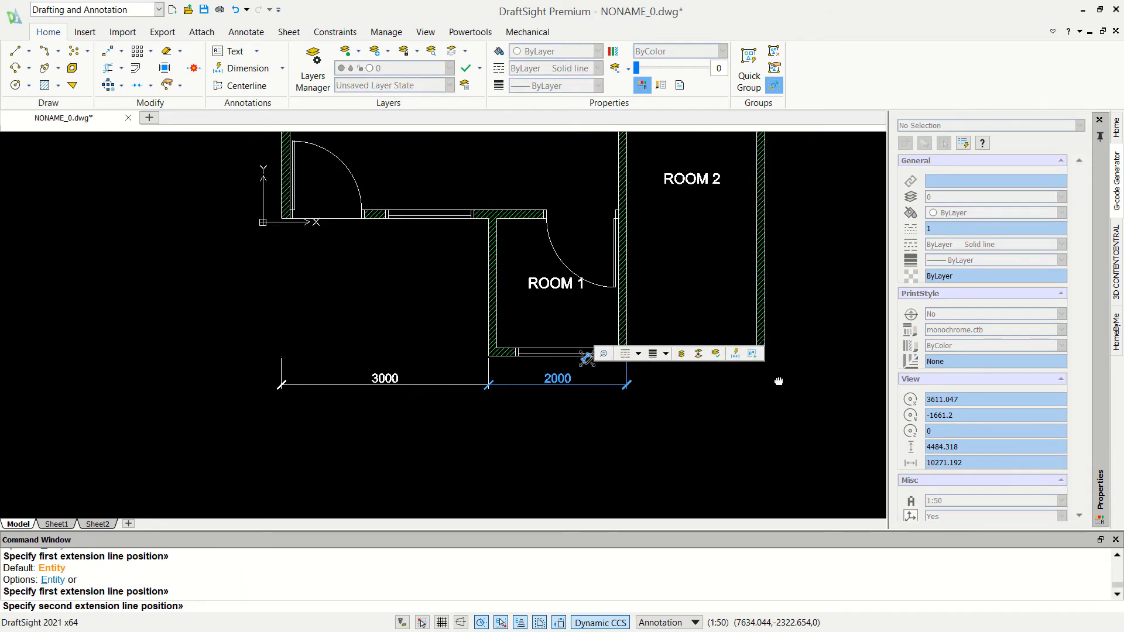
pyautogui.moveTo(778, 382); pyautogui.dragTo(720, 434, button='middle')
pyautogui.click(691, 421)
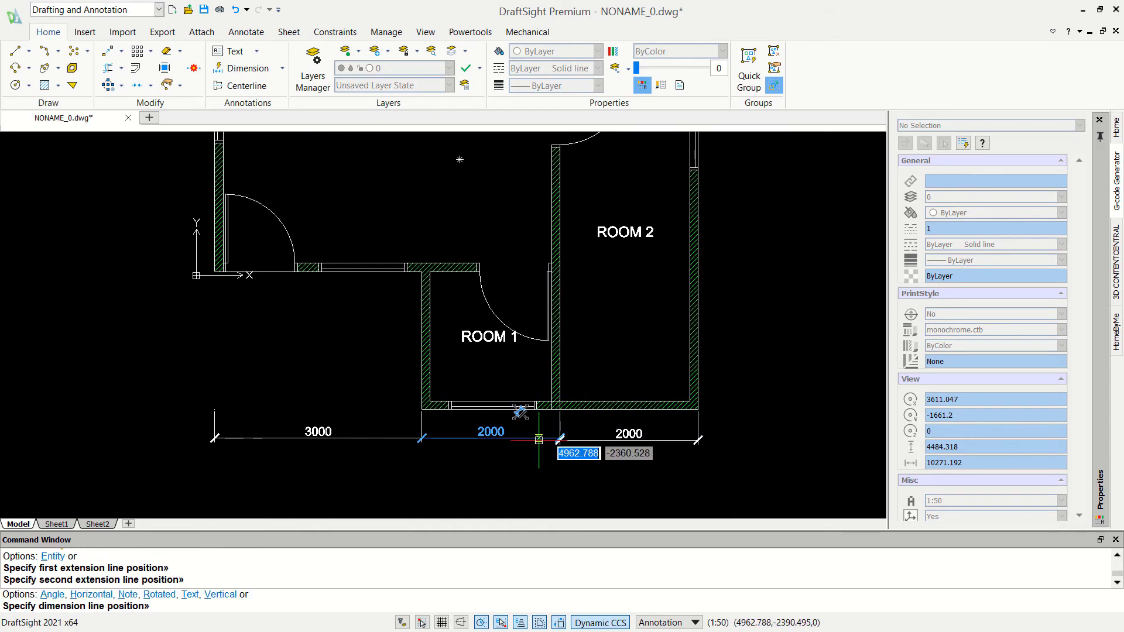
pyautogui.click(540, 439)
pyautogui.moveTo(744, 436); pyautogui.dragTo(620, 445, button='middle')
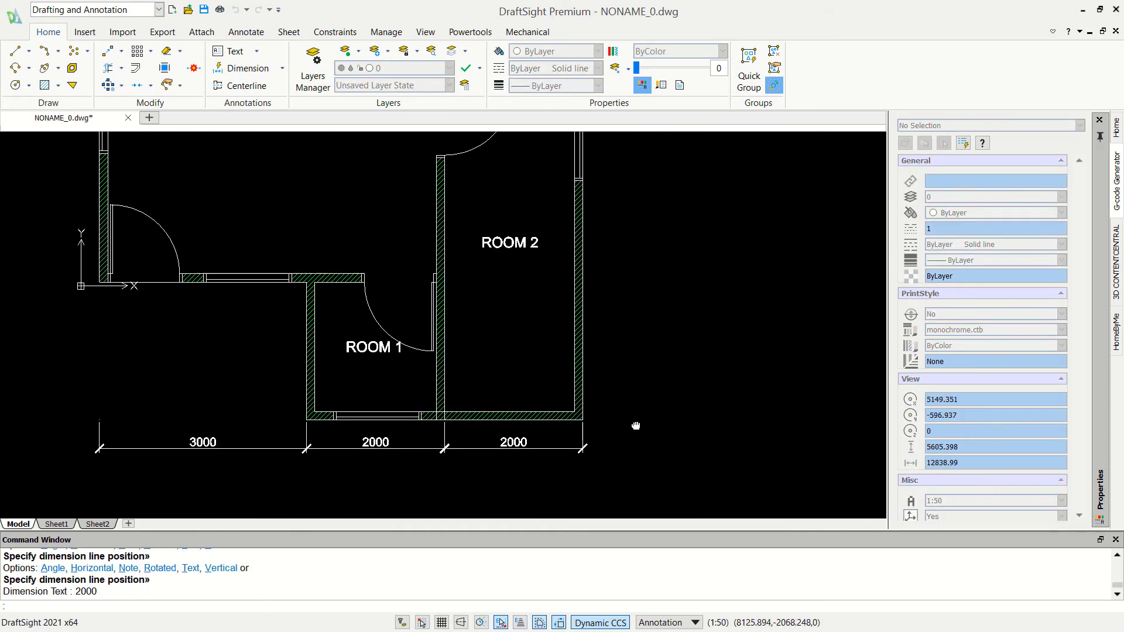
# Add the overall 7000 dimension beneath the 3000, 2000, 2000 row.
pyautogui.press('Return')
pyautogui.click(572, 421)
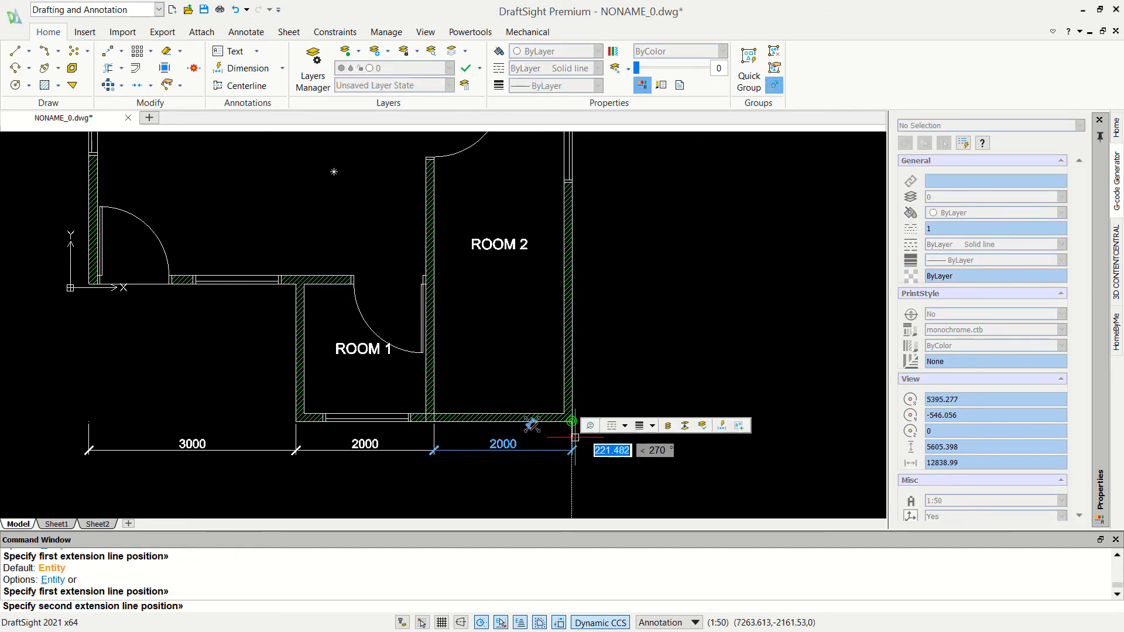
pyautogui.moveTo(188, 455); pyautogui.dragTo(351, 381, button='middle')
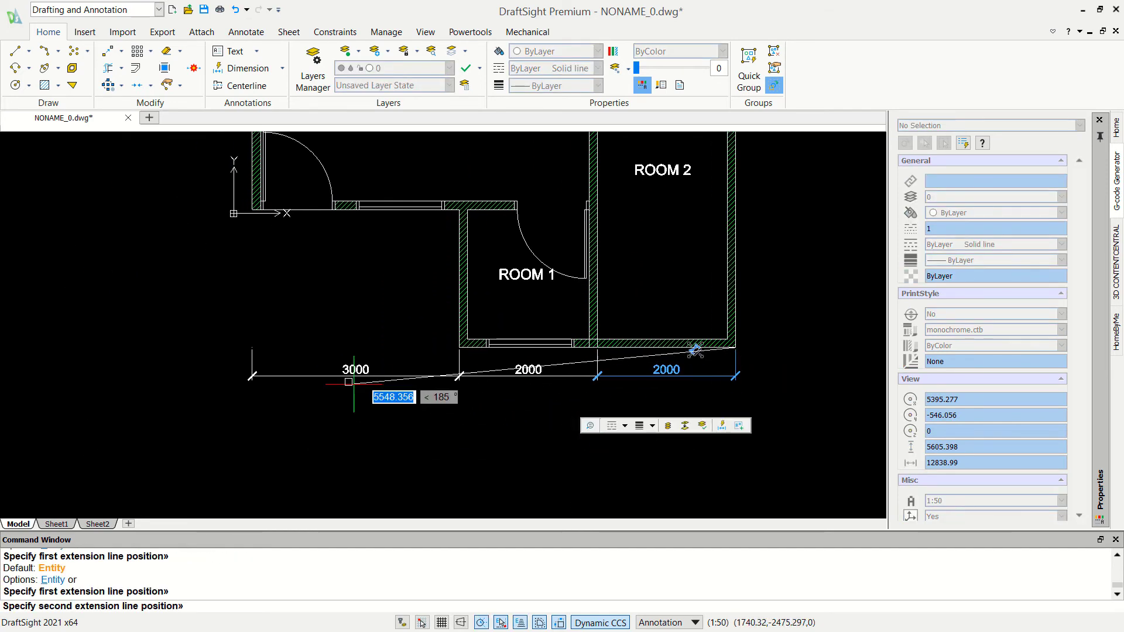
pyautogui.click(252, 347)
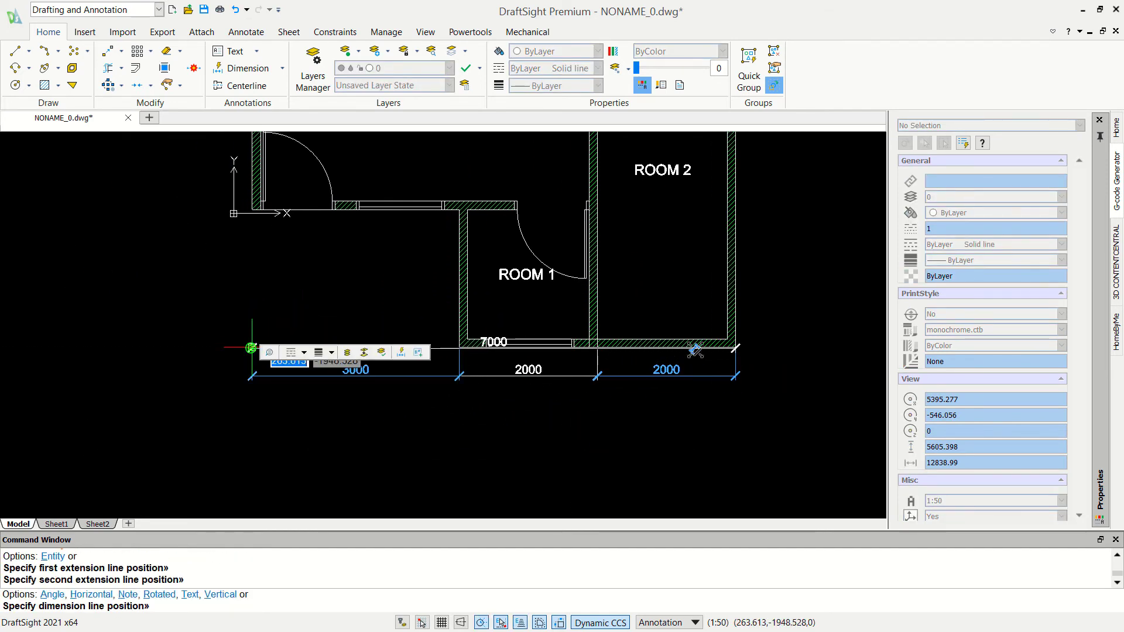
pyautogui.click(551, 402)
pyautogui.moveTo(796, 334); pyautogui.dragTo(557, 358, button='middle')
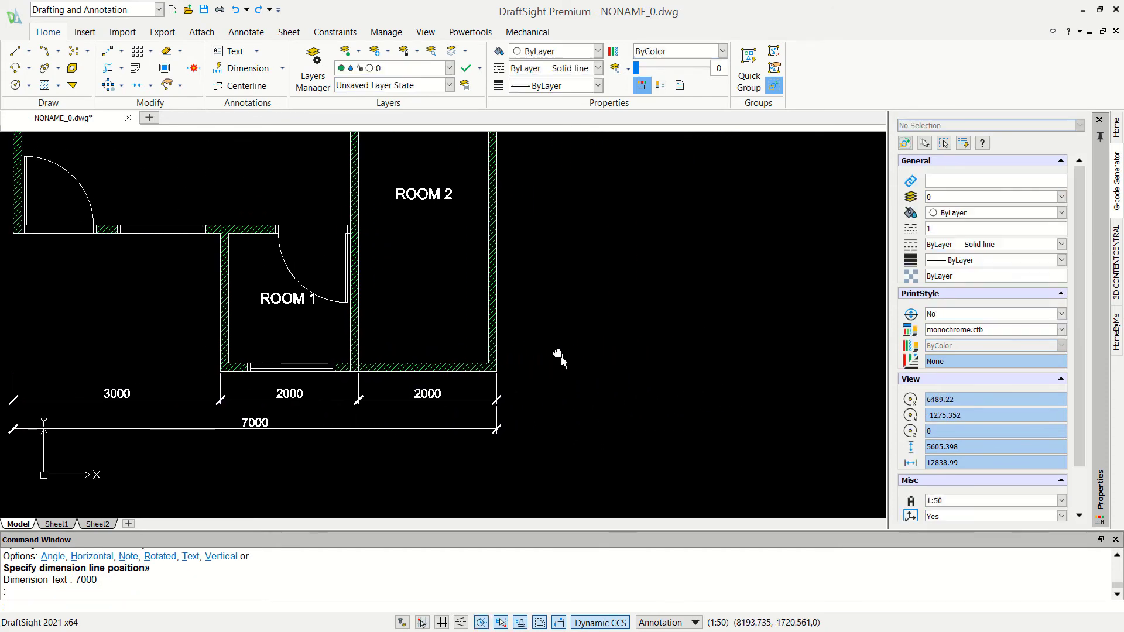
pyautogui.press('Return')
# Try dimensioning ROOM 2's right wall and cancel the inaccurate 5001 result.
pyautogui.click(497, 371)
pyautogui.scroll(-4, 497, 372)
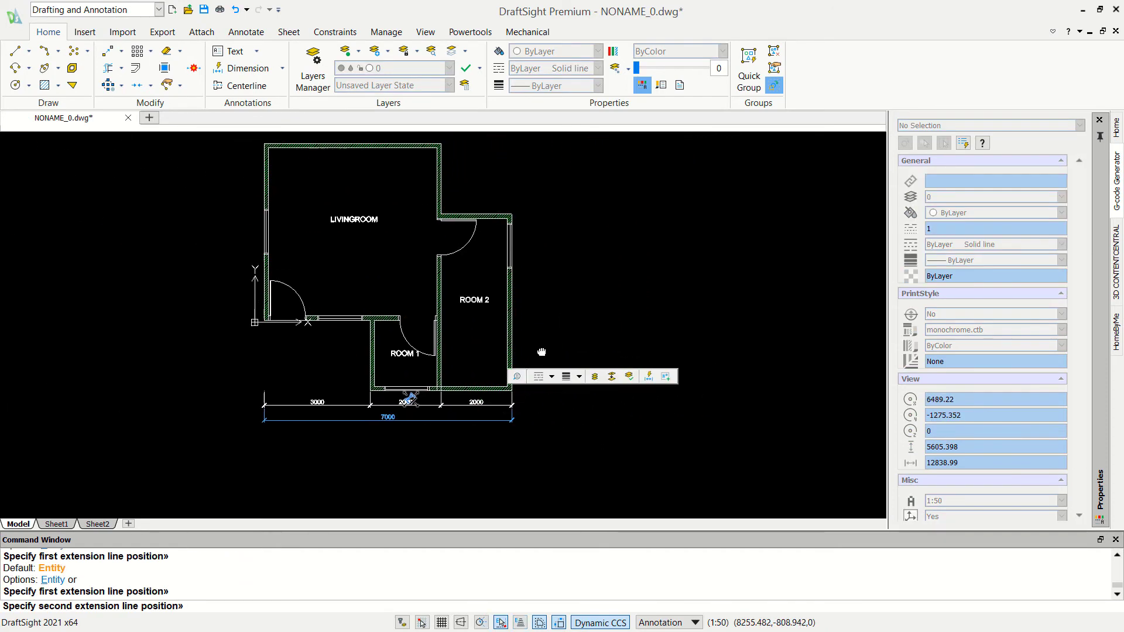
pyautogui.scroll(3, 532, 241)
pyautogui.click(485, 228)
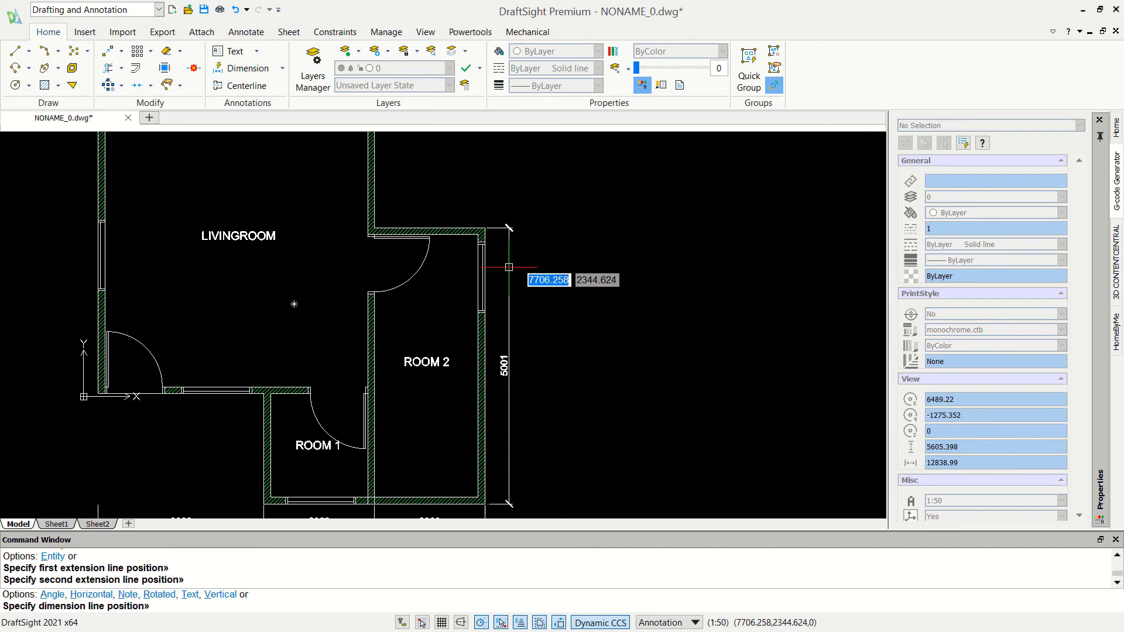
pyautogui.press('Escape')
pyautogui.scroll(-2, 512, 268)
pyautogui.scroll(3, 512, 401)
pyautogui.scroll(5, 511, 408)
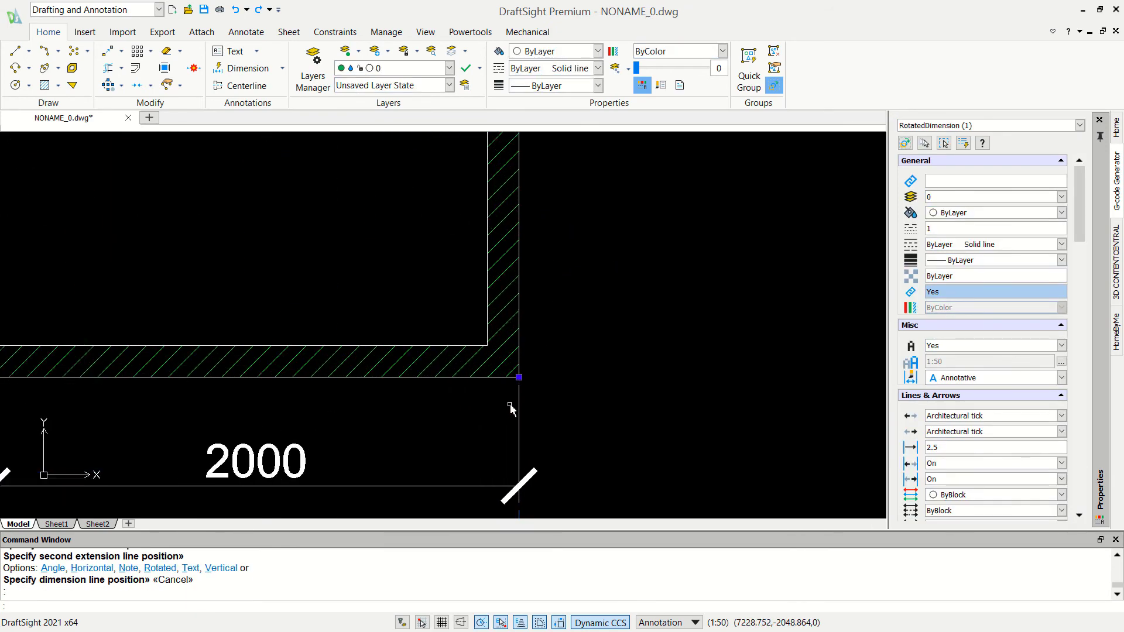
pyautogui.scroll(1, 516, 386)
pyautogui.press('Escape')
# Place a vertical 5000 dimension along ROOM 2's right wall.
pyautogui.press('Return')
pyautogui.scroll(2, 510, 375)
pyautogui.scroll(2, 506, 370)
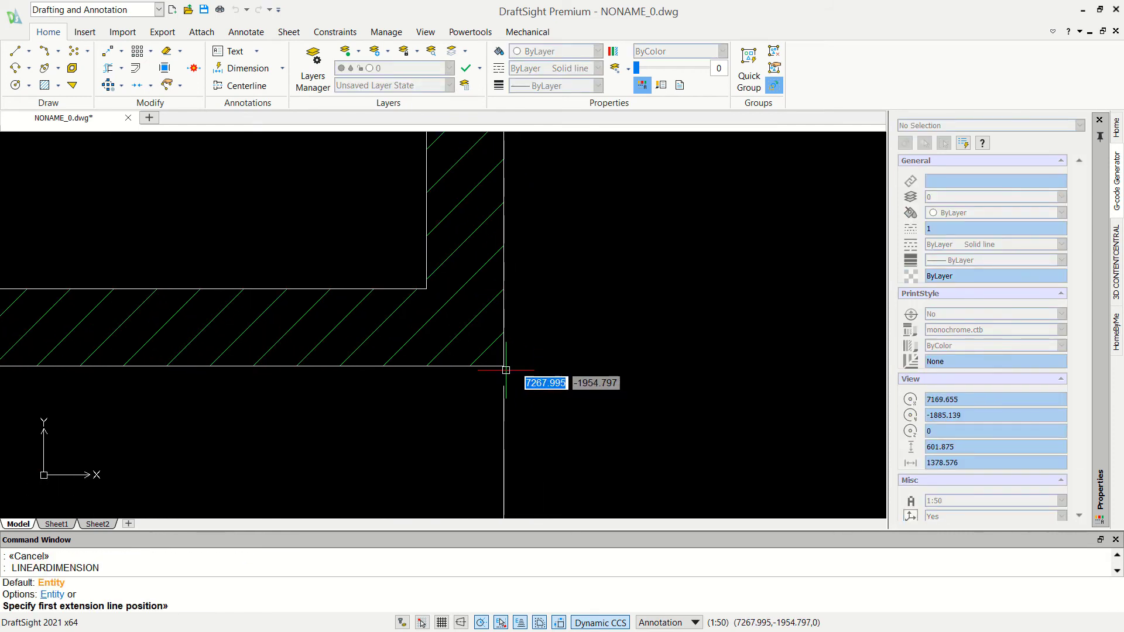
pyautogui.click(504, 365)
pyautogui.scroll(-3, 629, 328)
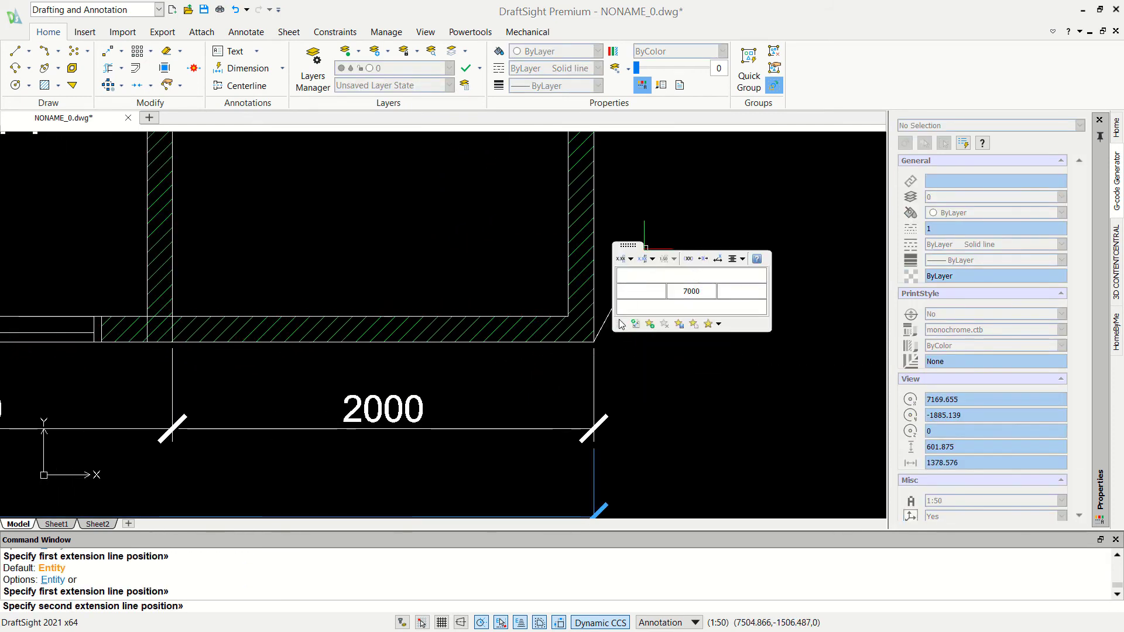
pyautogui.scroll(-2, 605, 406)
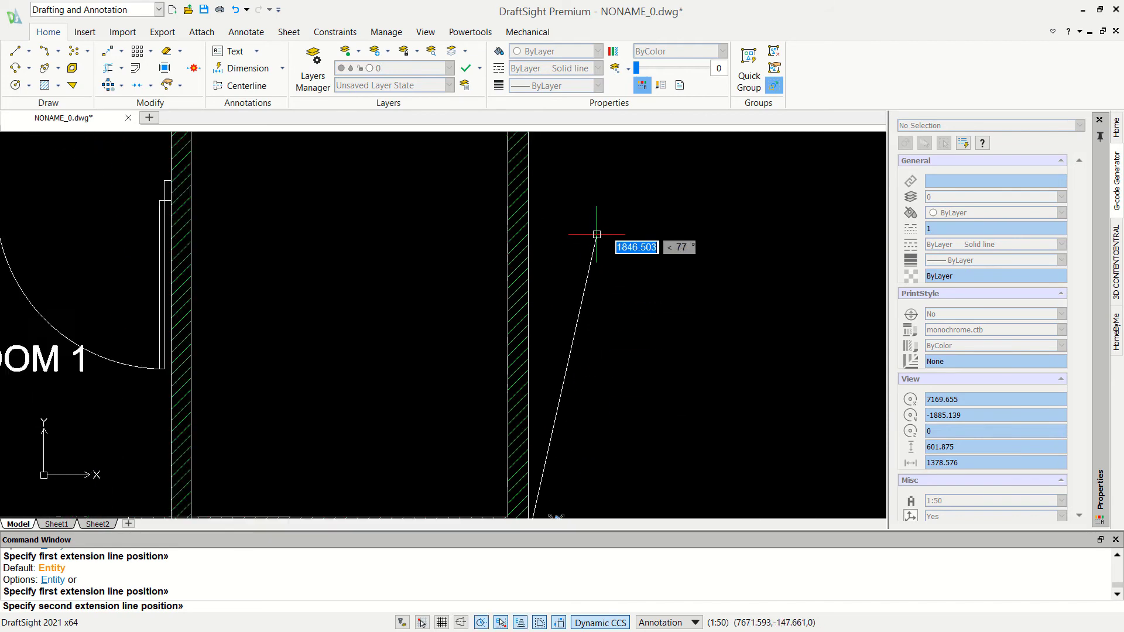
pyautogui.moveTo(598, 238)
pyautogui.mouseDown(button='middle')
pyautogui.moveTo(553, 408)
pyautogui.moveTo(542, 362)
pyautogui.mouseUp(button='middle')
pyautogui.scroll(-3, 603, 226)
pyautogui.scroll(2, 547, 347)
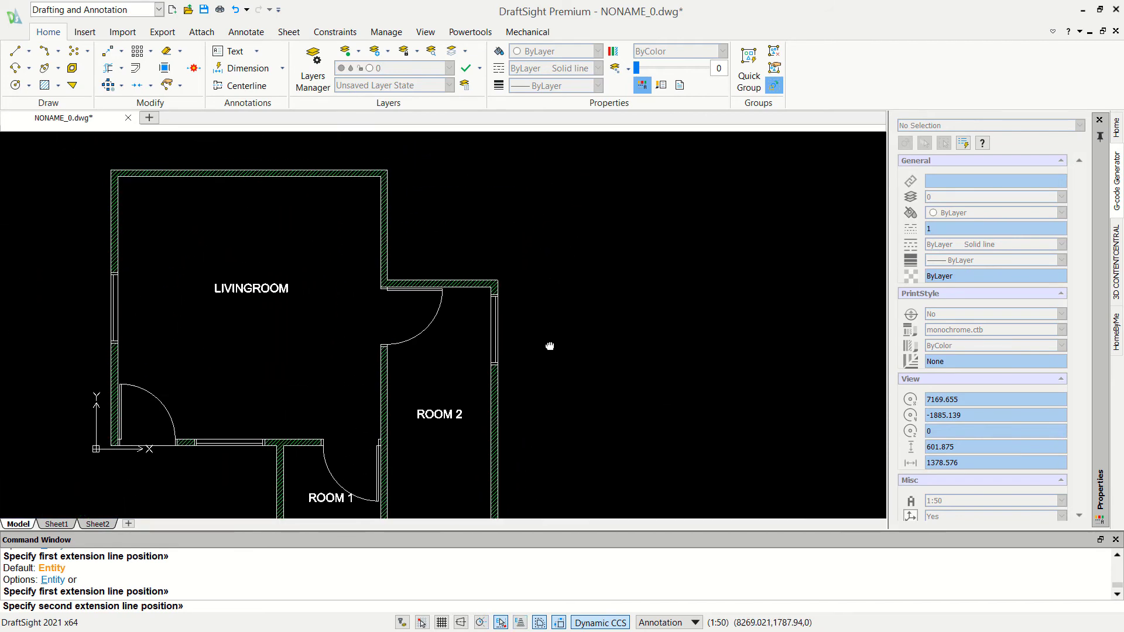
pyautogui.scroll(3, 502, 265)
pyautogui.scroll(3, 494, 307)
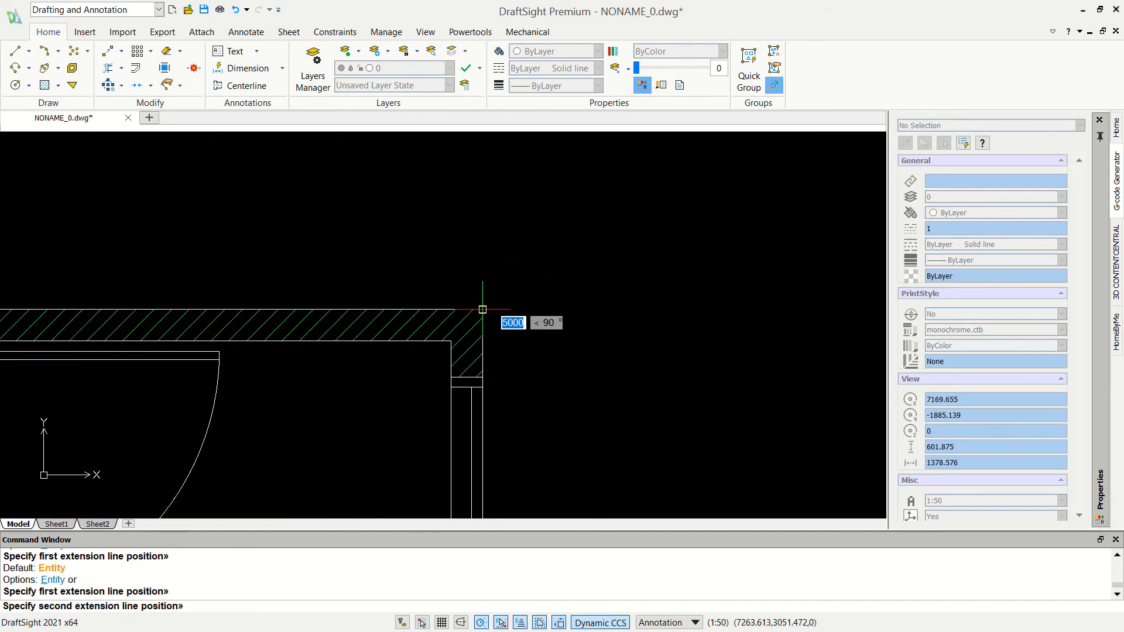
pyautogui.click(482, 309)
pyautogui.scroll(-2, 509, 316)
pyautogui.scroll(-3, 536, 326)
pyautogui.moveTo(564, 376)
pyautogui.mouseDown(button='middle')
pyautogui.moveTo(531, 222)
pyautogui.moveTo(542, 333)
pyautogui.mouseUp(button='middle')
pyautogui.click(529, 266)
pyautogui.scroll(5, 541, 334)
# Begin the next linear dimension at ROOM 2's top-right corner.
pyautogui.press('Return')
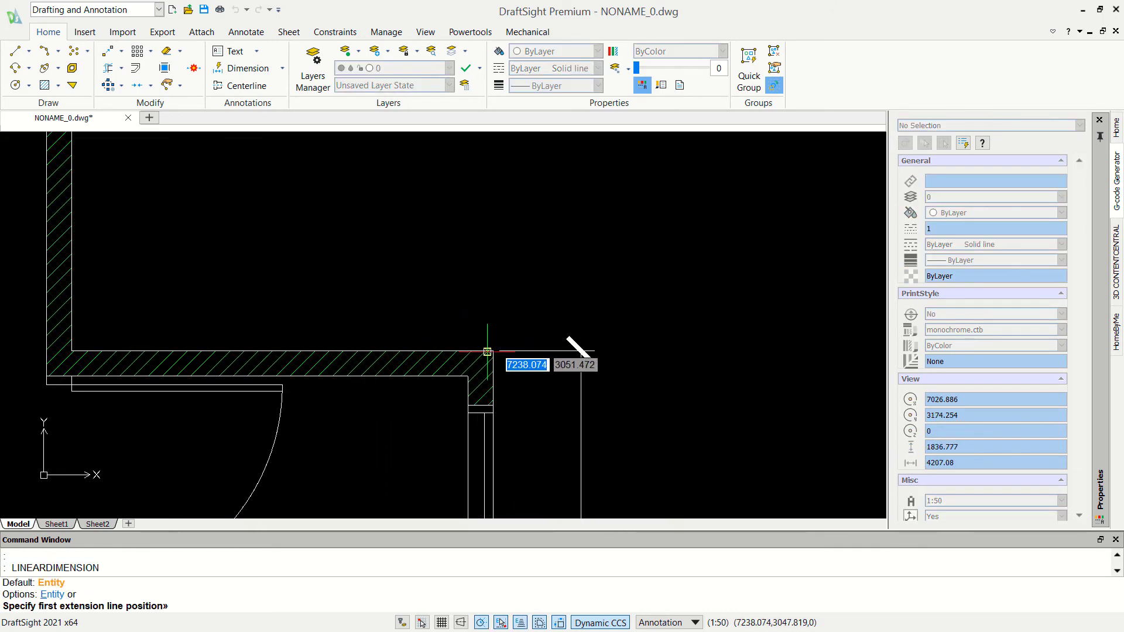
pyautogui.click(493, 351)
pyautogui.scroll(-3, 504, 328)
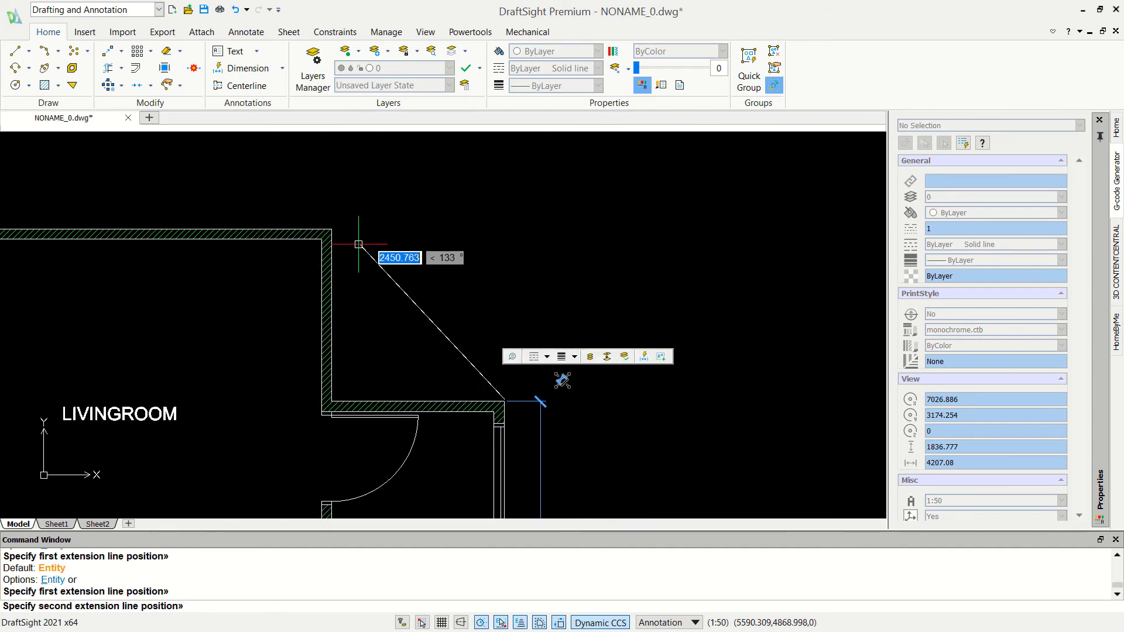
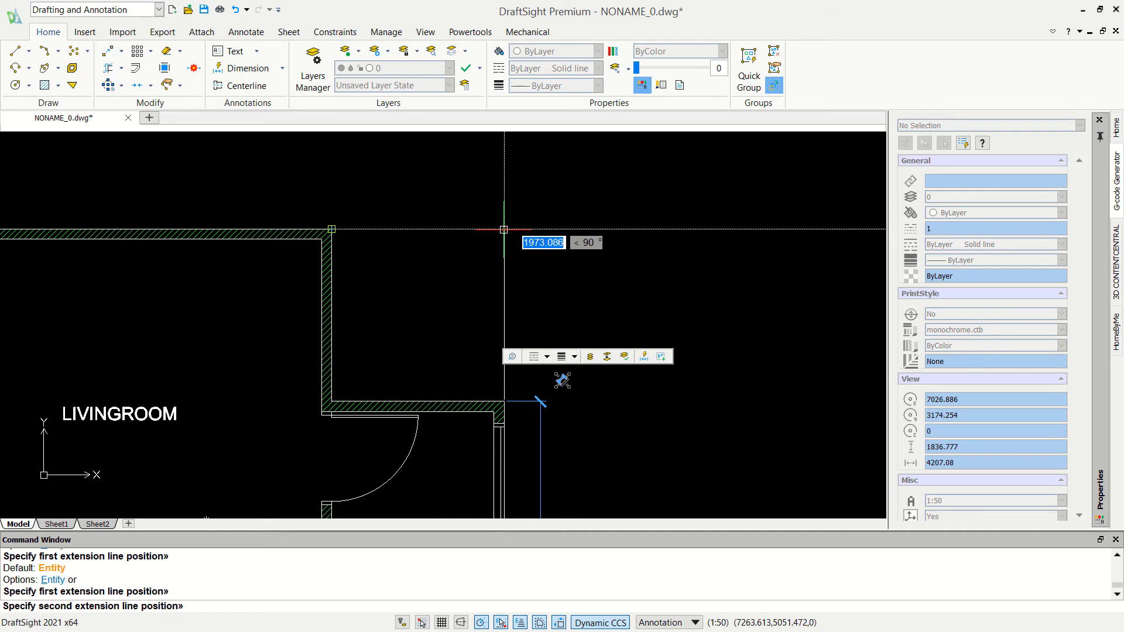
# Dimension the 2000 upper step on the right wall, placed right of the wall.
pyautogui.click(503, 229)
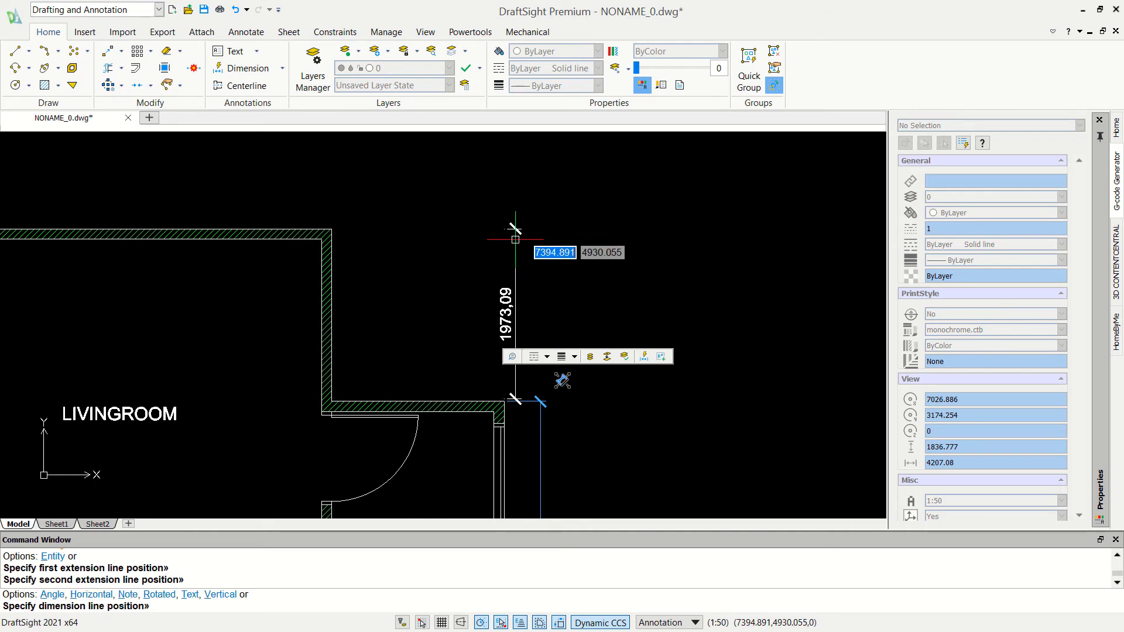
pyautogui.press('Escape')
pyautogui.press('Return')
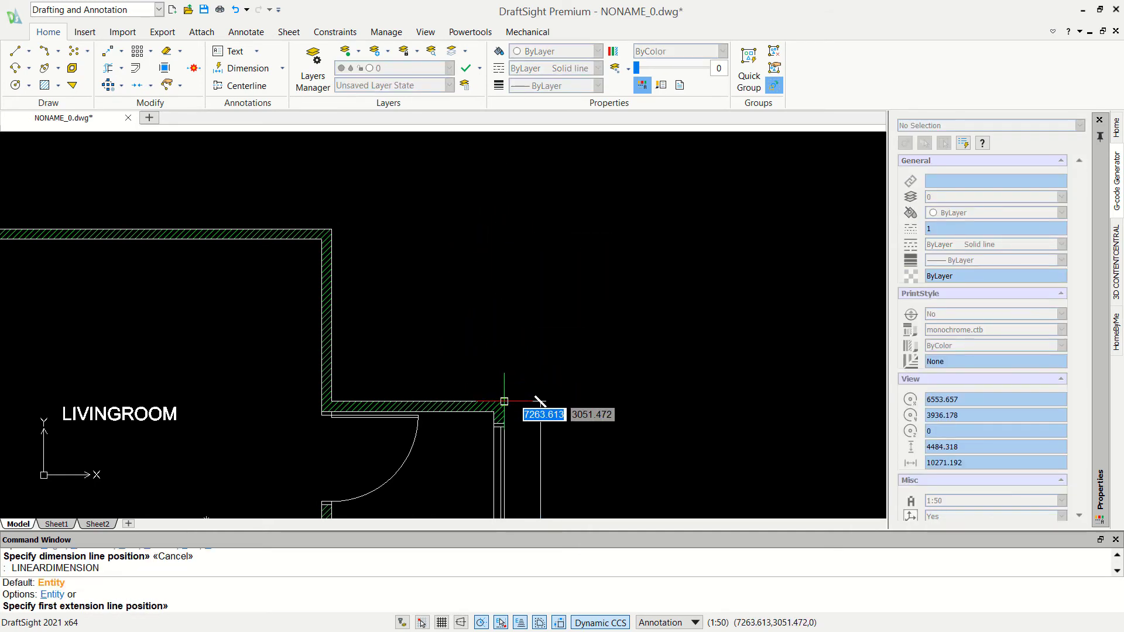
pyautogui.click(504, 402)
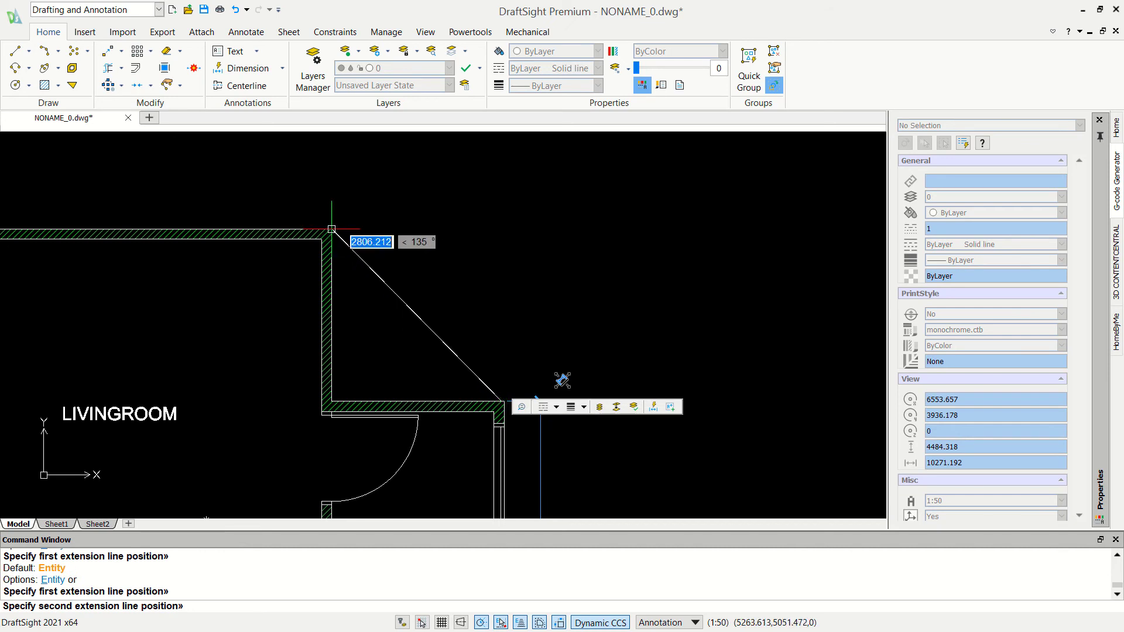
pyautogui.click(502, 230)
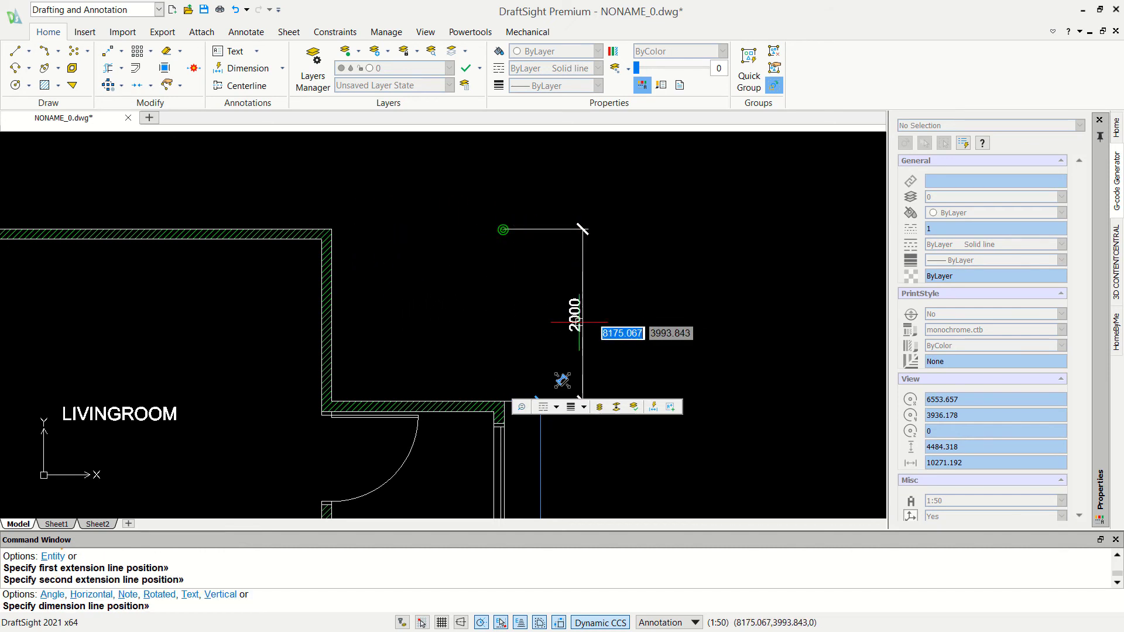
pyautogui.moveTo(539, 433); pyautogui.dragTo(510, 319, button='middle')
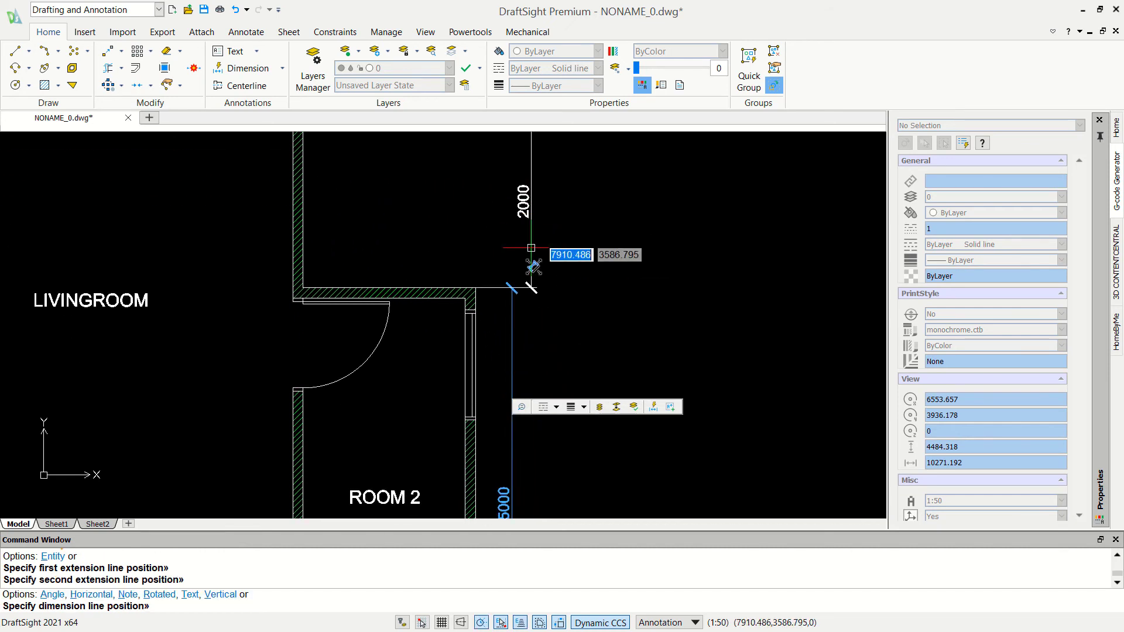
pyautogui.click(510, 323)
pyautogui.scroll(-2, 584, 325)
# Add the 7000 overall vertical dimension beside the right-side chain.
pyautogui.press('Return')
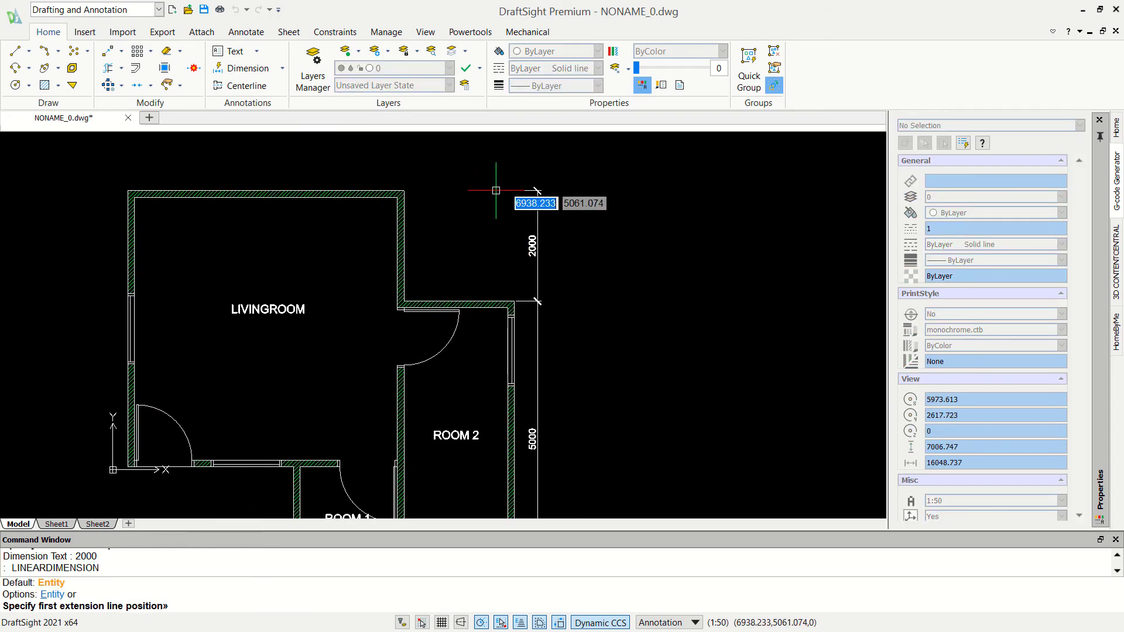
pyautogui.scroll(3, 507, 192)
pyautogui.click(514, 196)
pyautogui.scroll(-3, 515, 311)
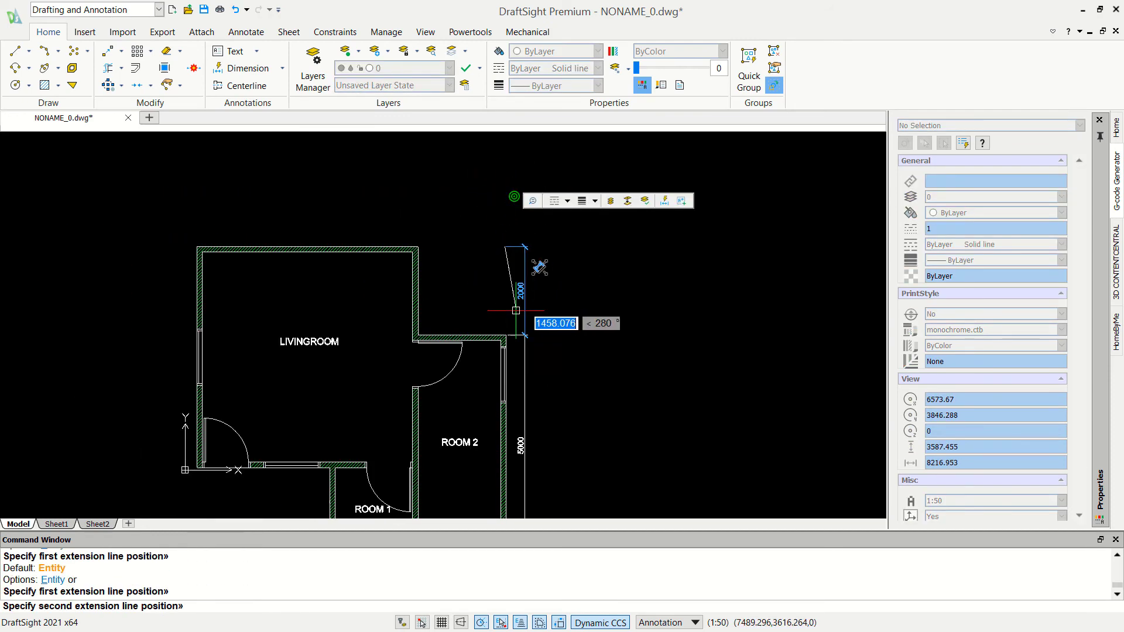
pyautogui.scroll(3, 518, 377)
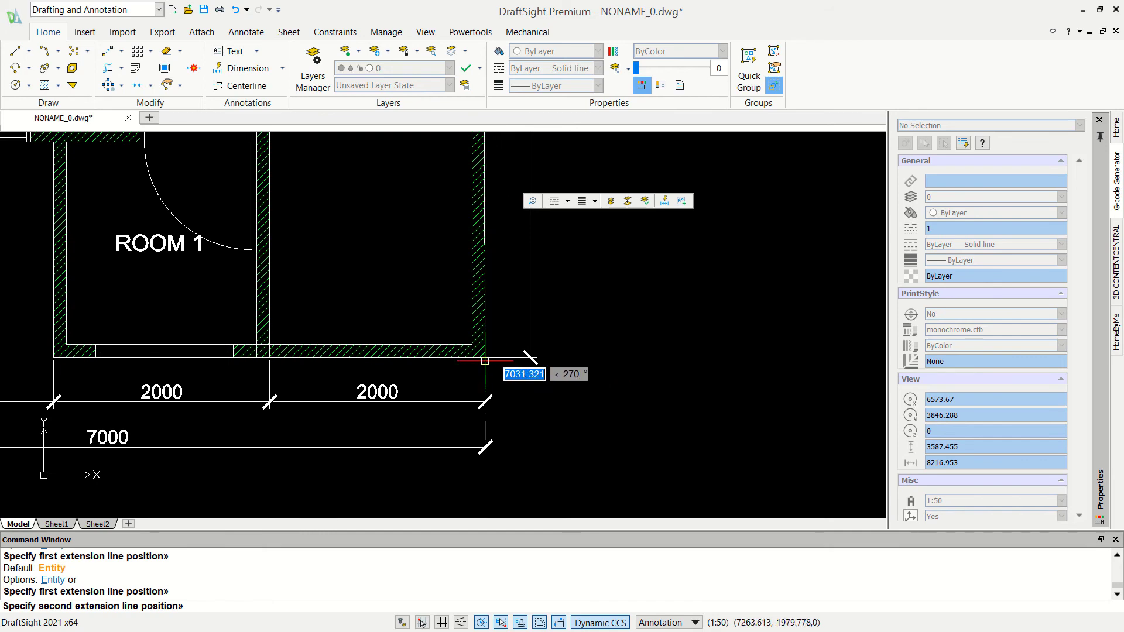
pyautogui.click(524, 356)
pyautogui.scroll(-3, 585, 359)
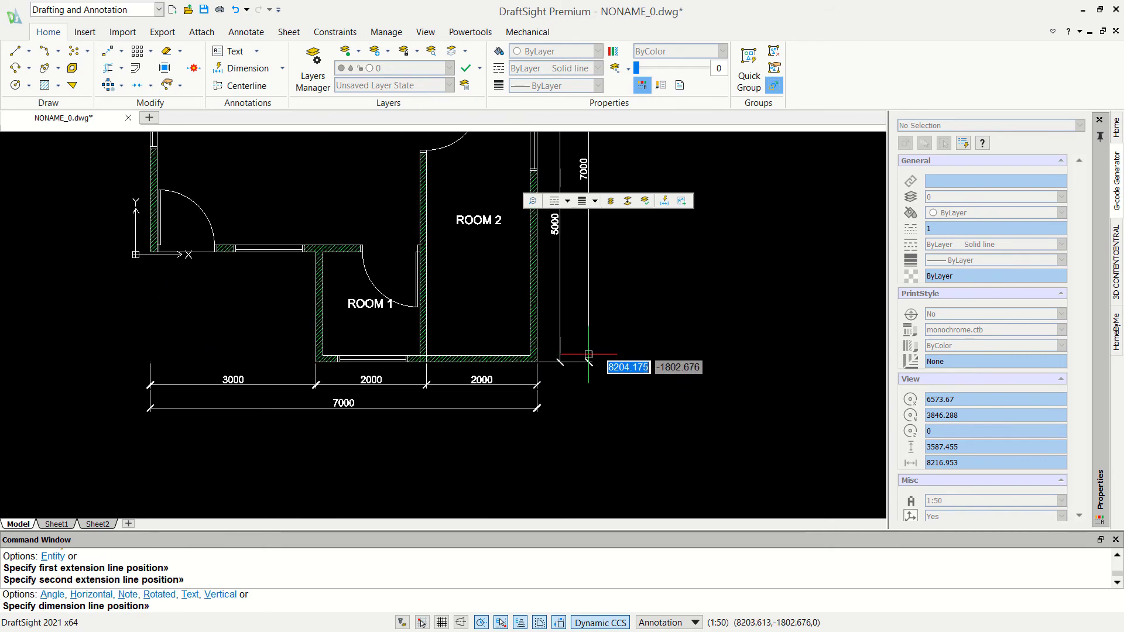
pyautogui.scroll(-1, 511, 465)
pyautogui.moveTo(511, 465); pyautogui.dragTo(490, 486, button='middle')
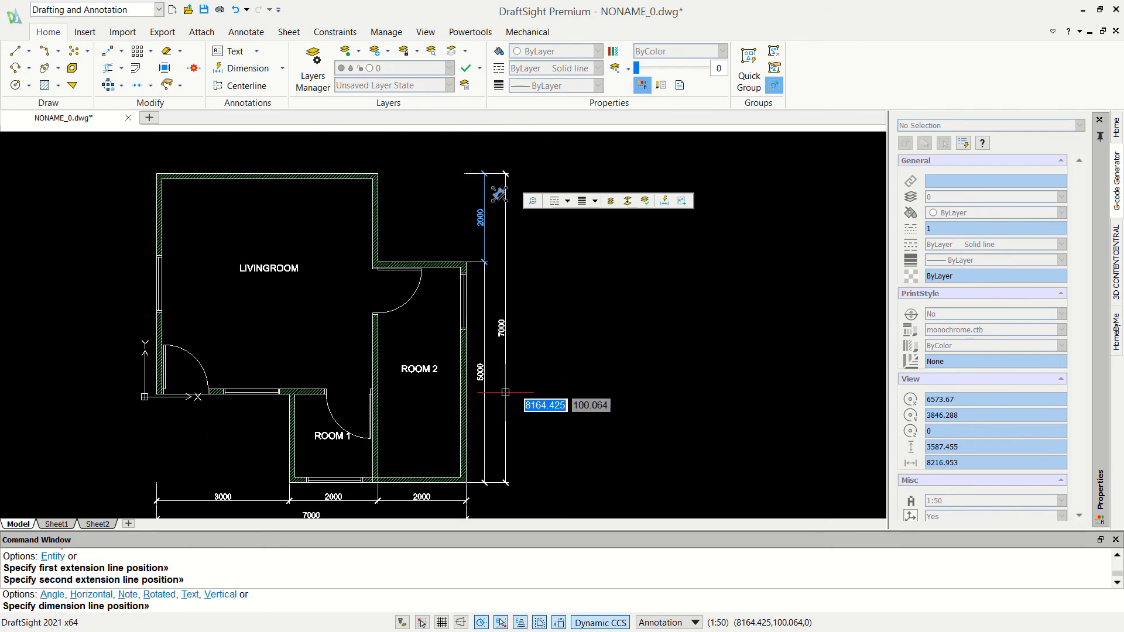
pyautogui.click(505, 392)
pyautogui.scroll(2, 460, 262)
# After a false start, measure from the living room's top-right corner to the inner step corner.
pyautogui.scroll(2, 514, 334)
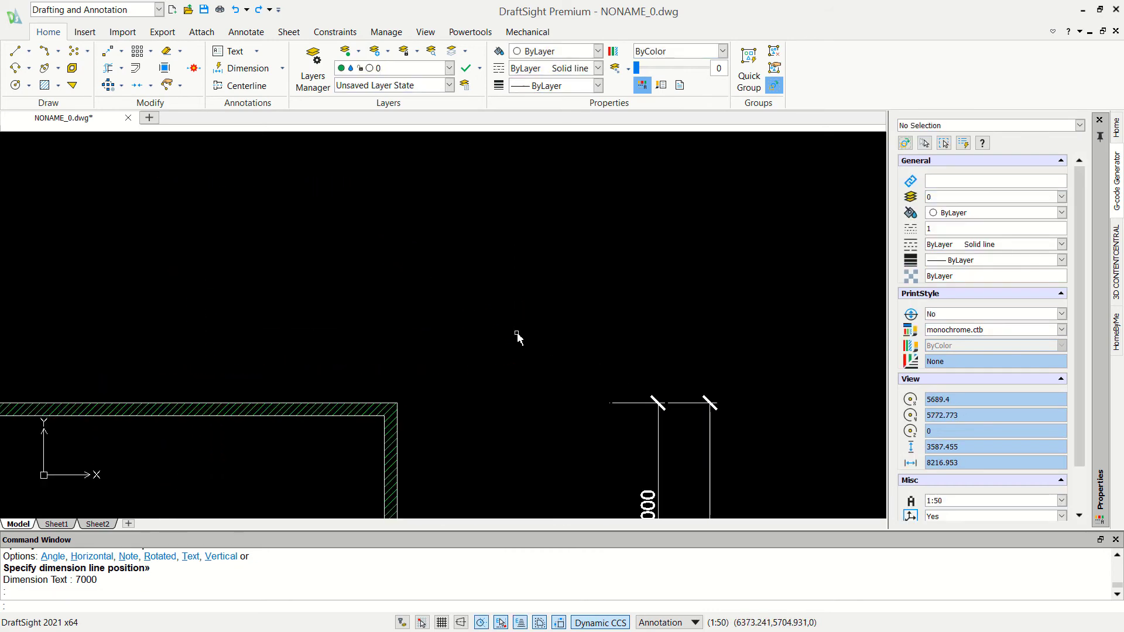
pyautogui.press('Return')
pyautogui.click(463, 405)
pyautogui.press('Escape')
pyautogui.press('Escape')
pyautogui.press('Return')
pyautogui.click(397, 403)
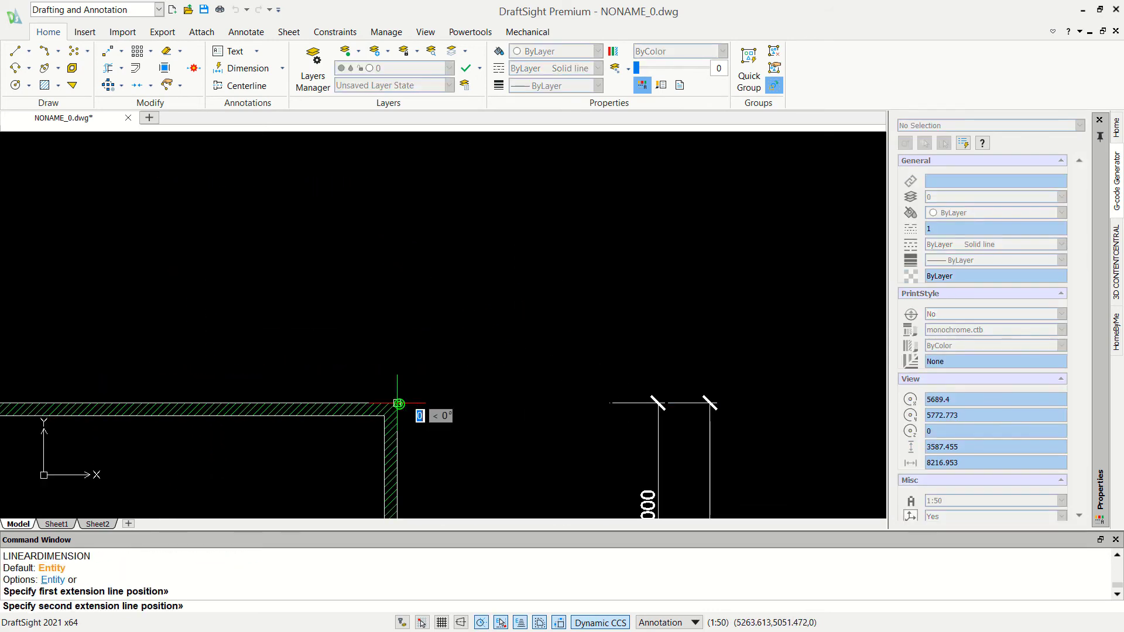
pyautogui.scroll(-1, 627, 364)
pyautogui.scroll(-2, 560, 327)
pyautogui.scroll(2, 571, 393)
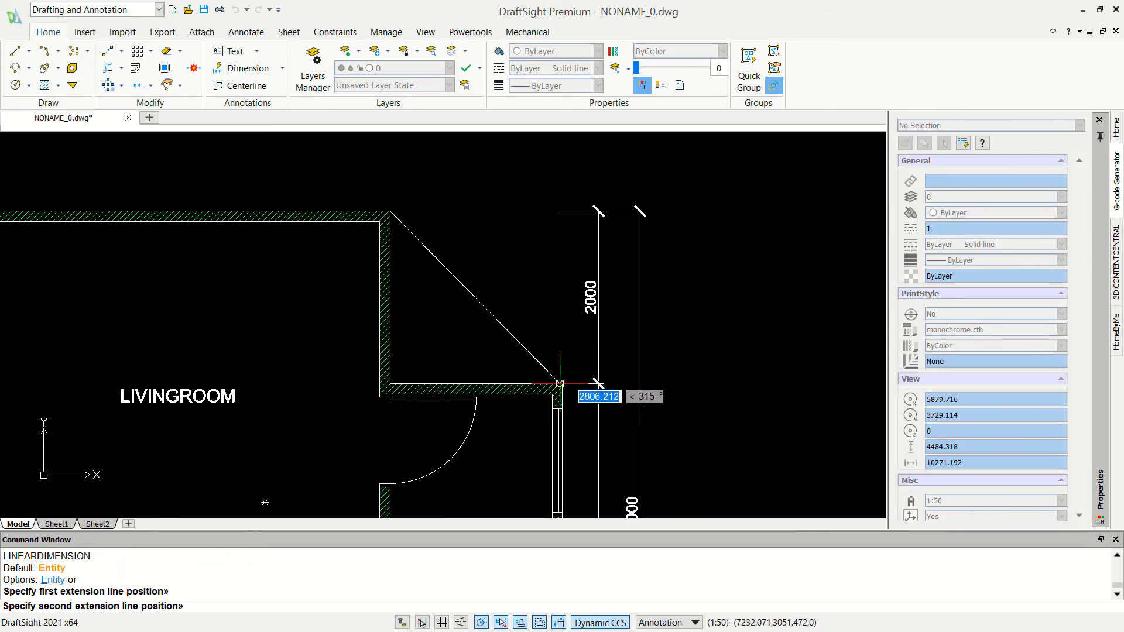
pyautogui.scroll(3, 565, 383)
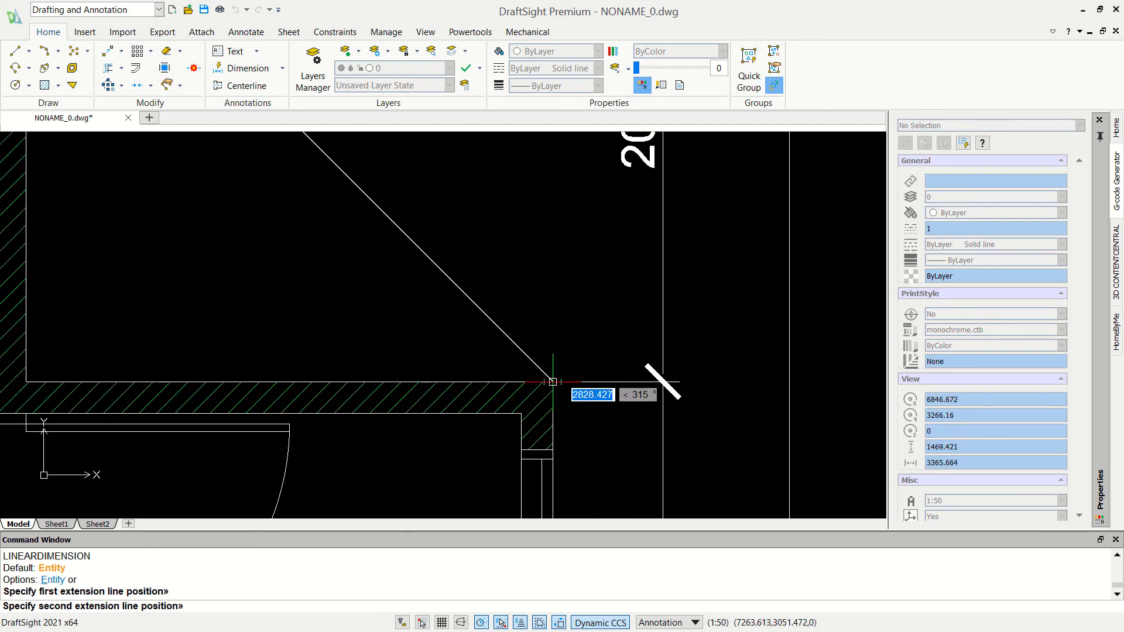
pyautogui.click(552, 383)
# Place the 2000 dimension above the step, confirming it with undo and redo.
pyautogui.scroll(-3, 497, 216)
pyautogui.scroll(-2, 477, 199)
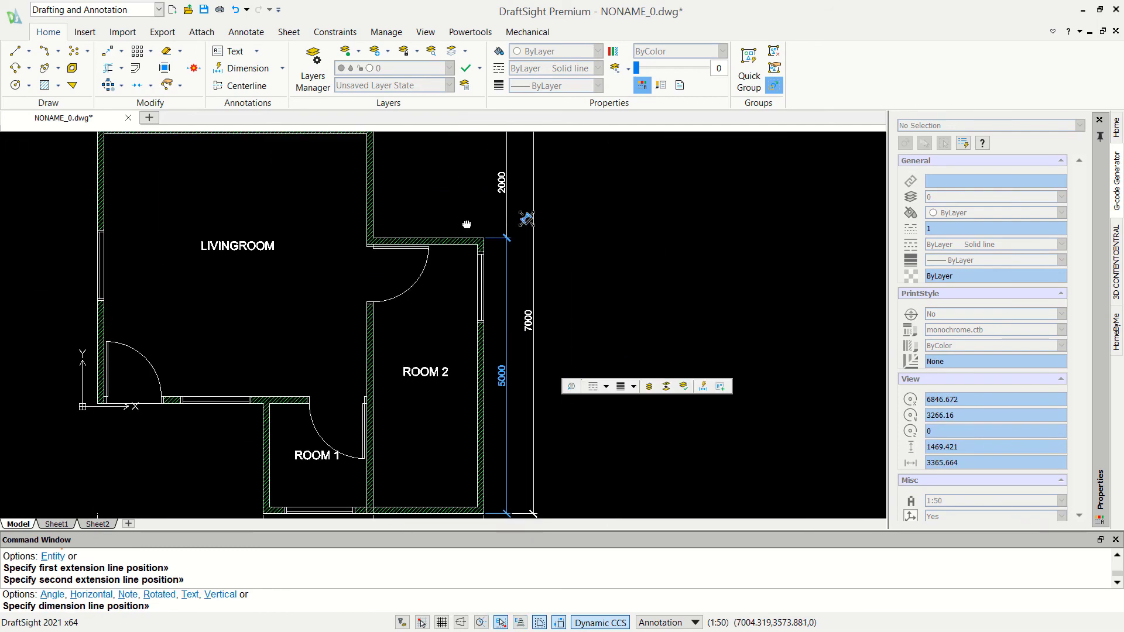
pyautogui.scroll(1, 472, 261)
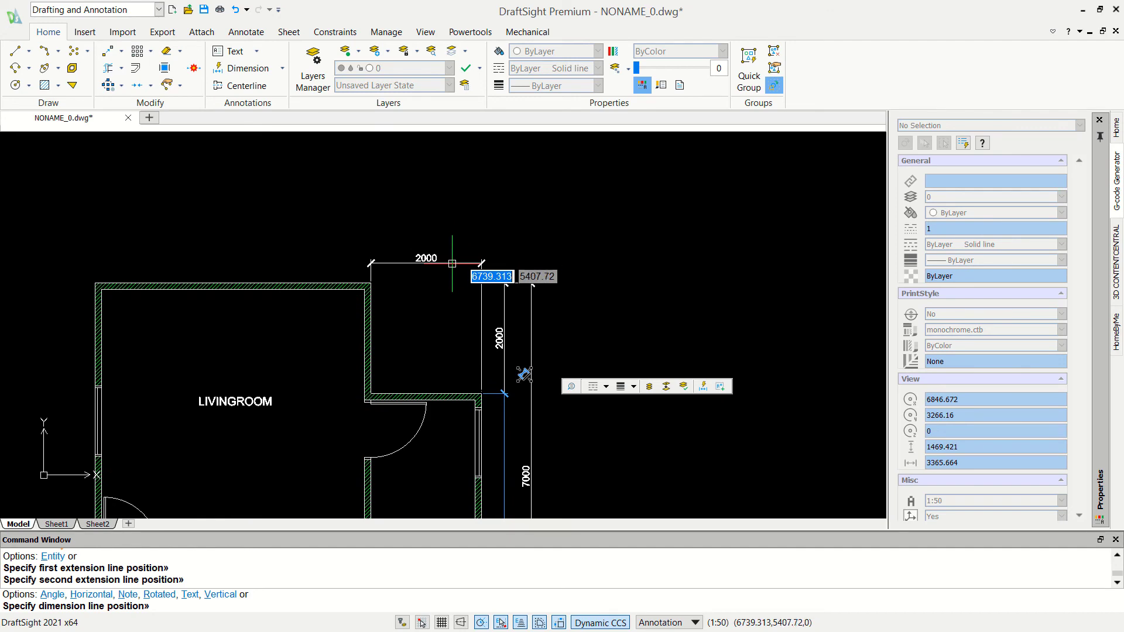
pyautogui.click(451, 266)
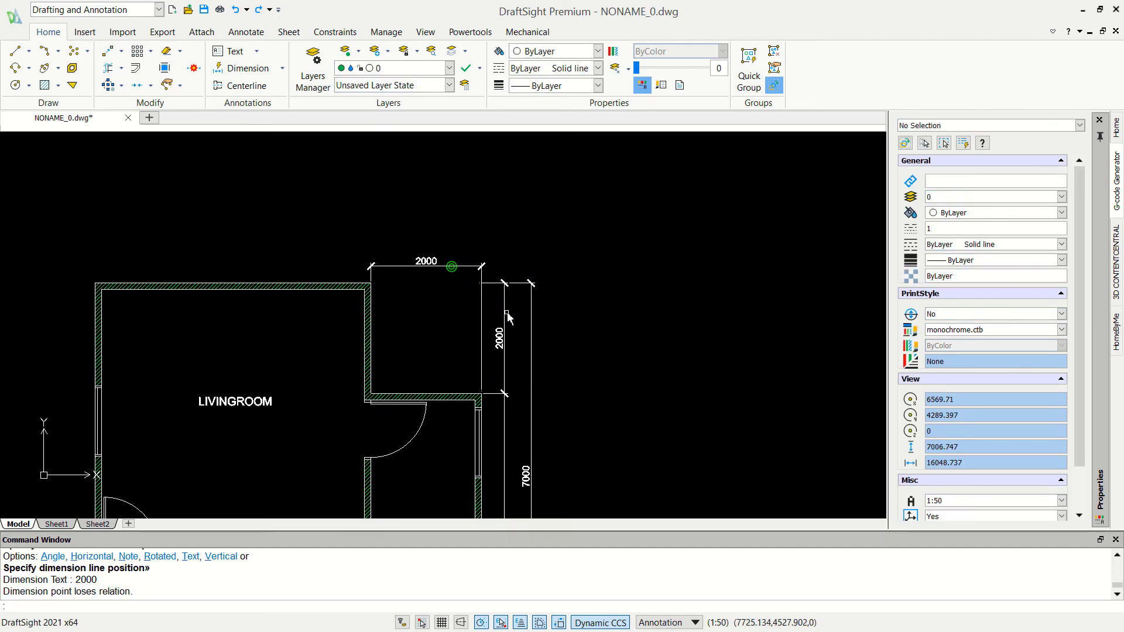
pyautogui.hotkey('ctrl', 'z')
pyautogui.hotkey('ctrl', 'y')
pyautogui.click(576, 240)
# Stretch the right-side vertical dimensions' shared extension endpoint onto the wall corner.
pyautogui.click(495, 305)
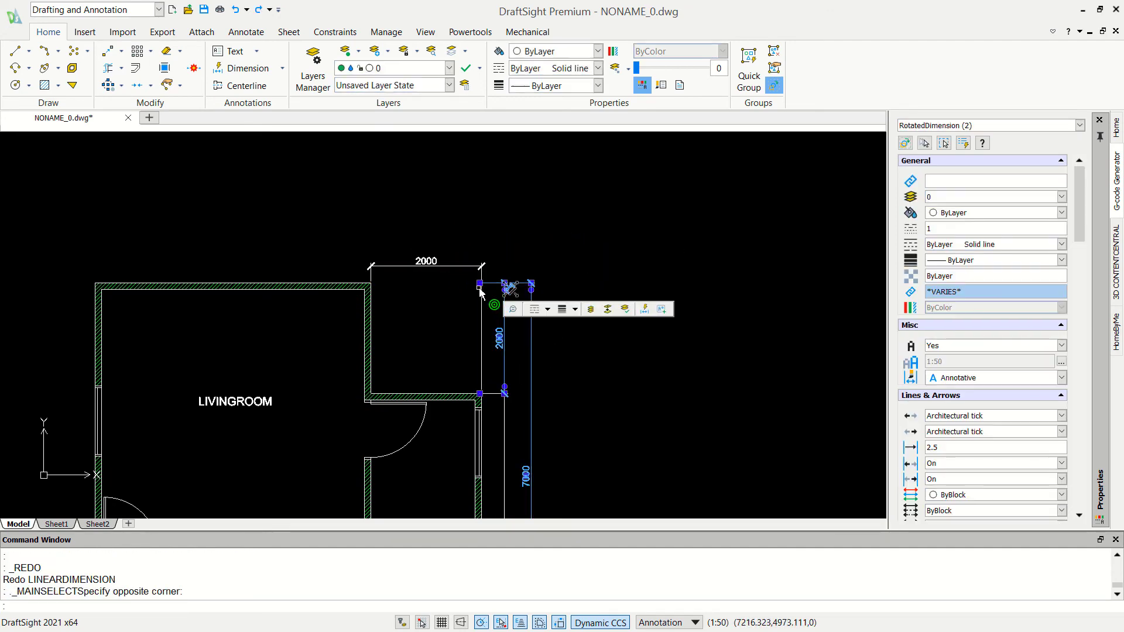
pyautogui.scroll(3, 489, 281)
pyautogui.scroll(2, 495, 257)
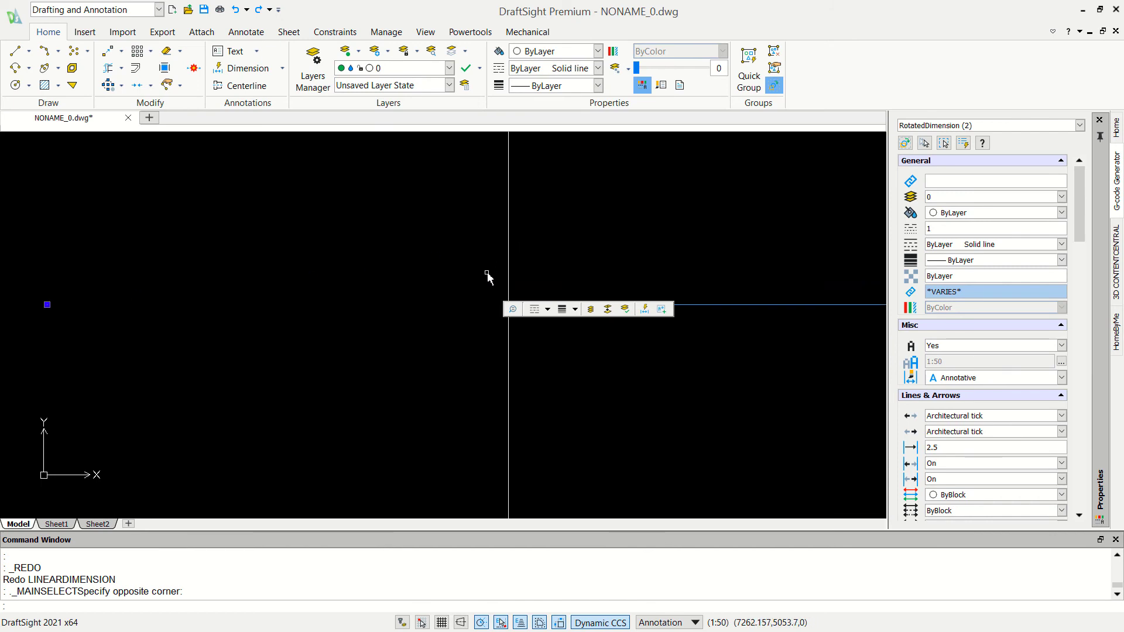
pyautogui.click(49, 305)
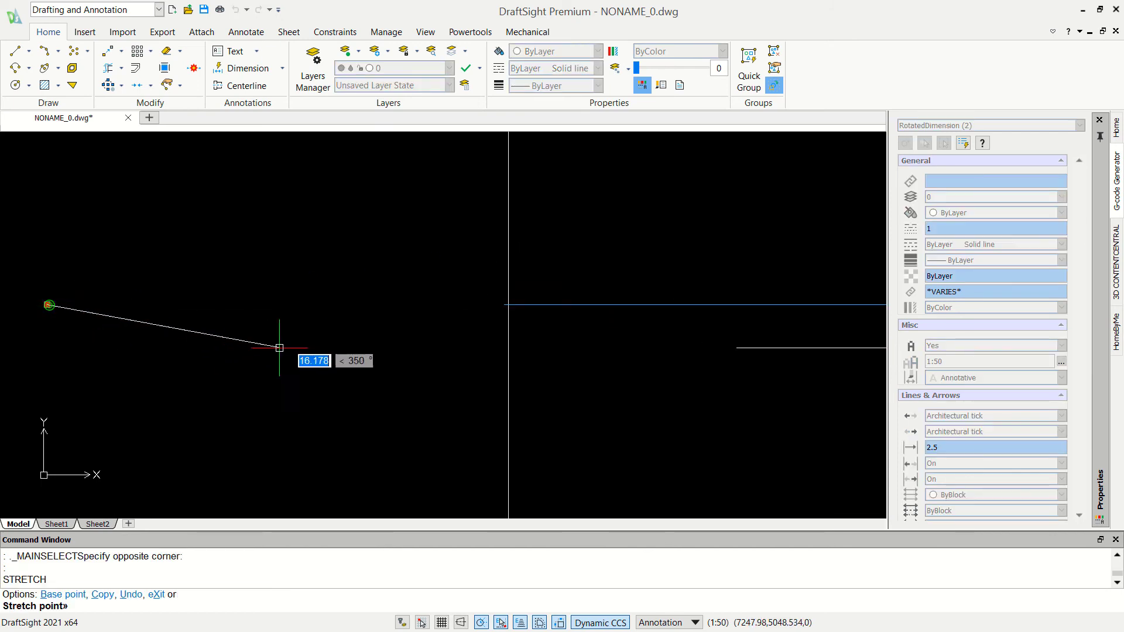
pyautogui.click(508, 305)
pyautogui.scroll(-2, 558, 377)
pyautogui.scroll(-2, 573, 392)
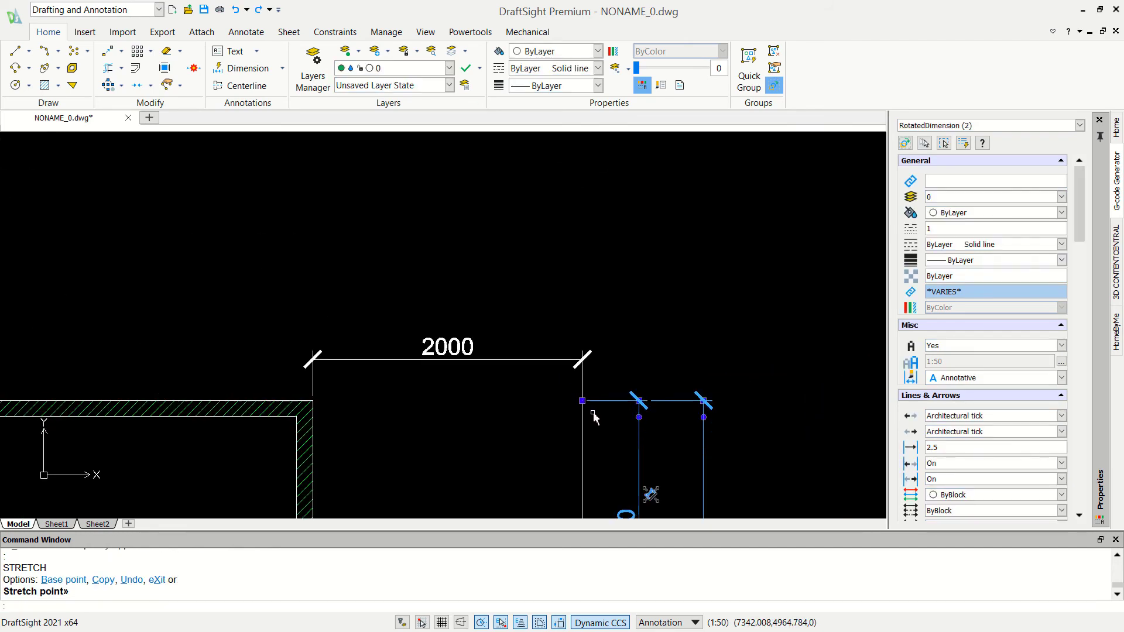
pyautogui.press('Escape')
# Move the top 2000 dimension's right extension endpoint onto the step corner.
pyautogui.click(562, 294)
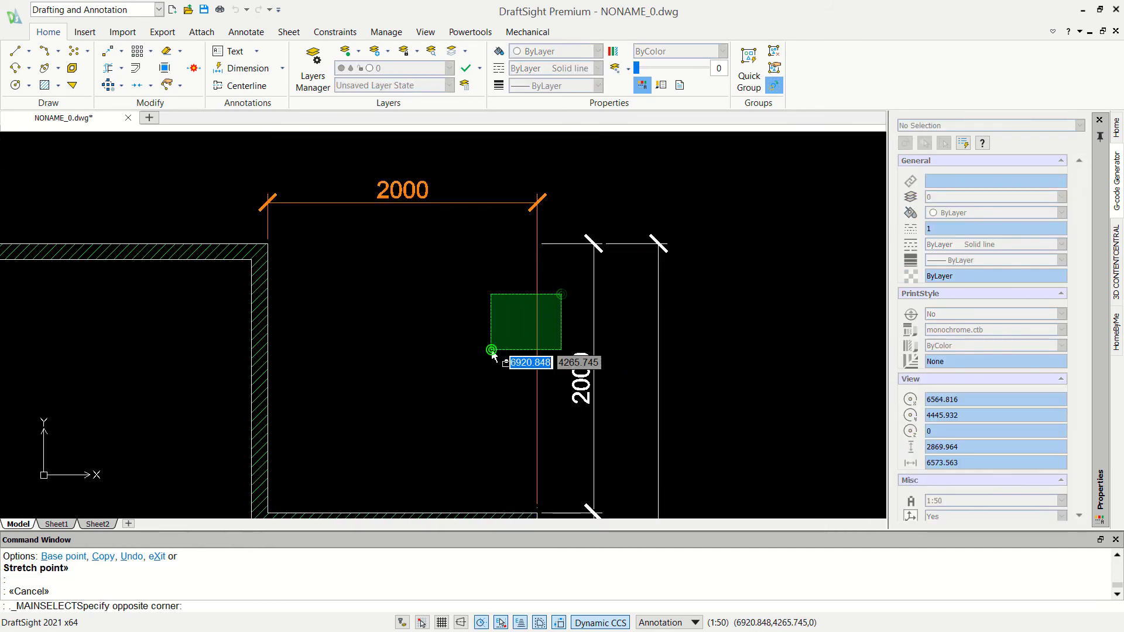
pyautogui.click(492, 350)
pyautogui.click(539, 506)
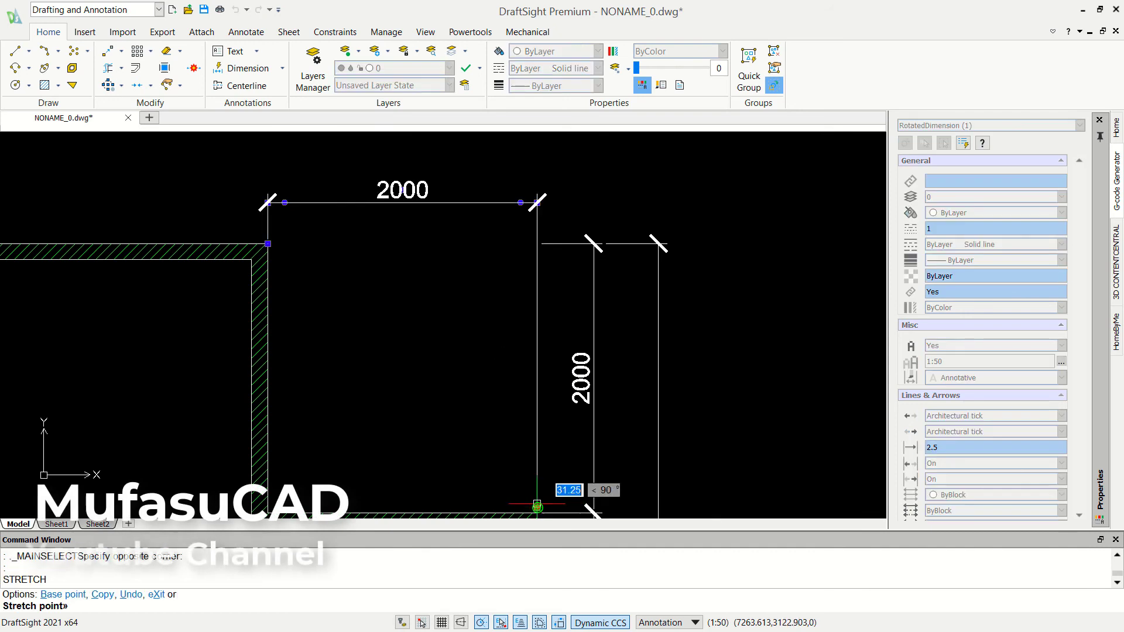
pyautogui.scroll(3, 559, 229)
pyautogui.scroll(2, 560, 229)
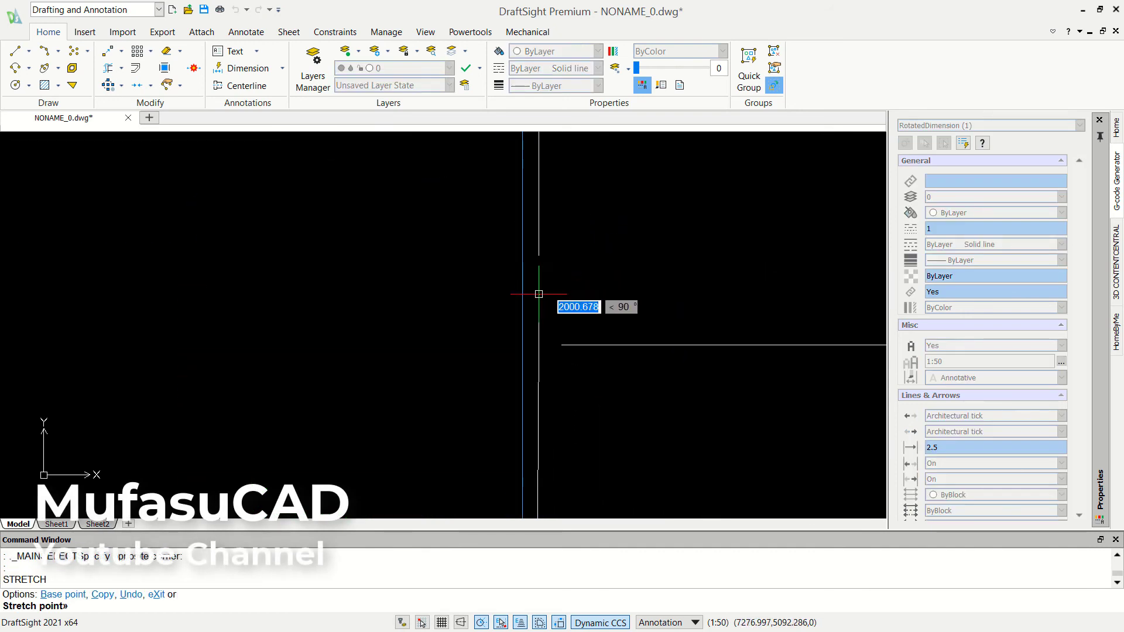
pyautogui.click(522, 345)
pyautogui.scroll(-3, 511, 391)
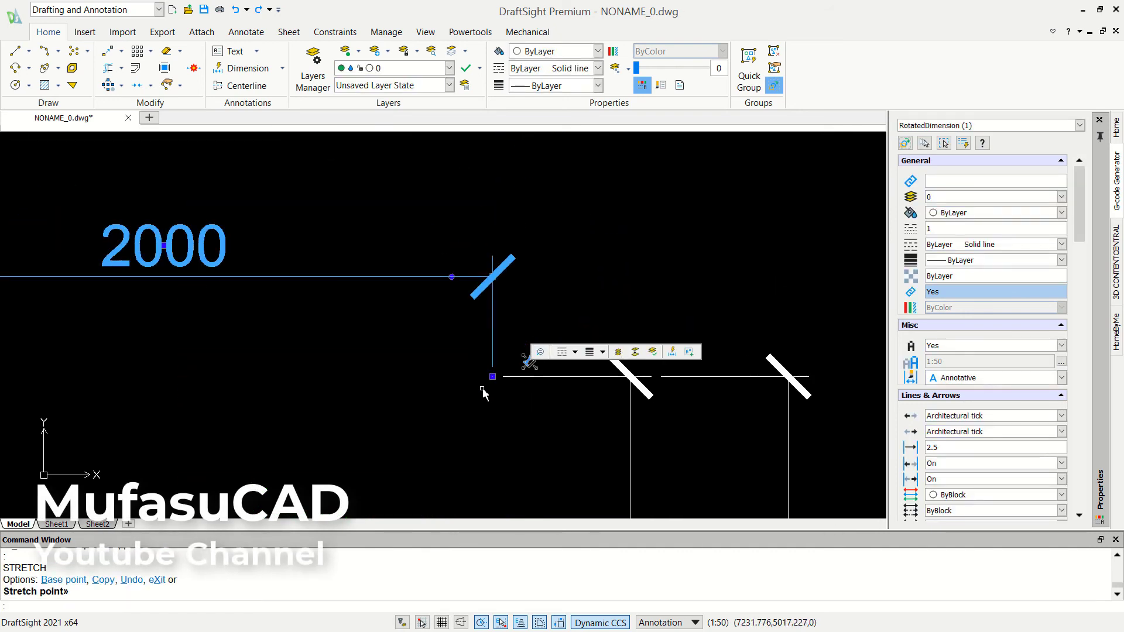
pyautogui.scroll(-2, 503, 375)
pyautogui.scroll(-2, 514, 369)
pyautogui.press('Escape')
# Pan to the top of the plan and start a new DIMLIN linear dimension.
pyautogui.moveTo(480, 398)
pyautogui.mouseDown(button='middle')
pyautogui.moveTo(514, 314)
pyautogui.moveTo(529, 212)
pyautogui.mouseUp(button='middle')
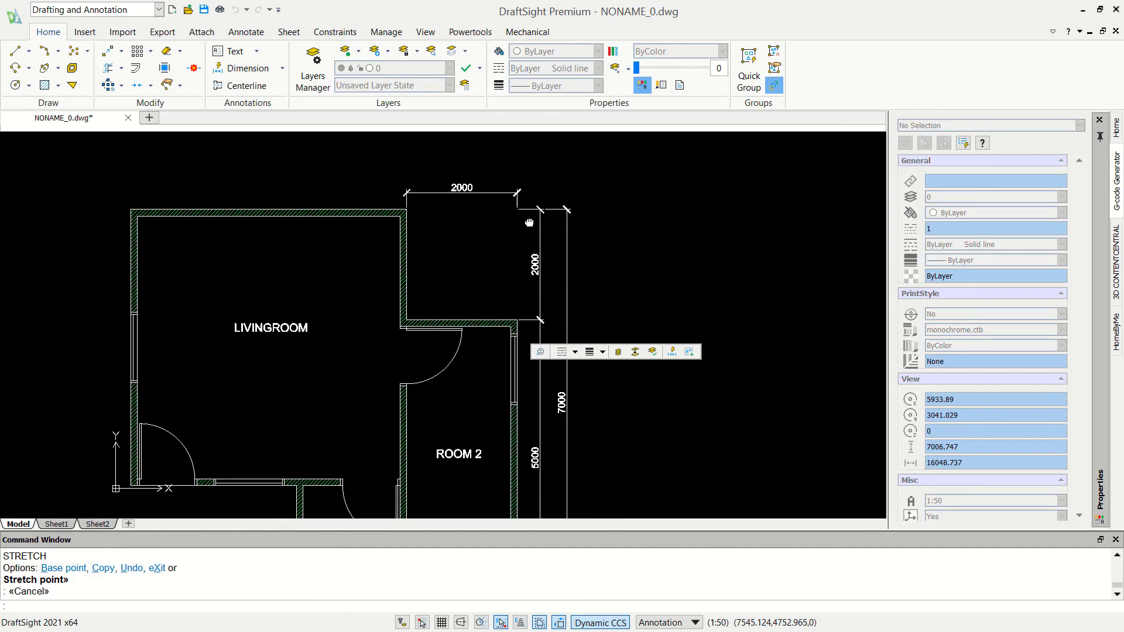
pyautogui.moveTo(339, 178); pyautogui.dragTo(389, 281, button='middle')
pyautogui.scroll(1, 400, 286)
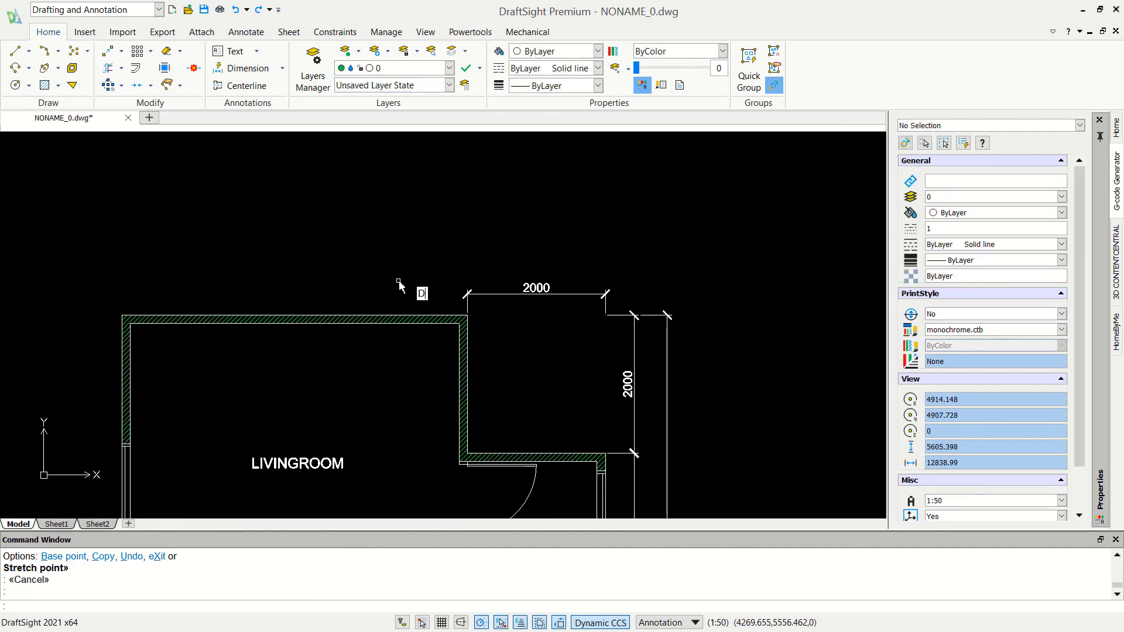
pyautogui.write('IMLIN')
pyautogui.press('Return')
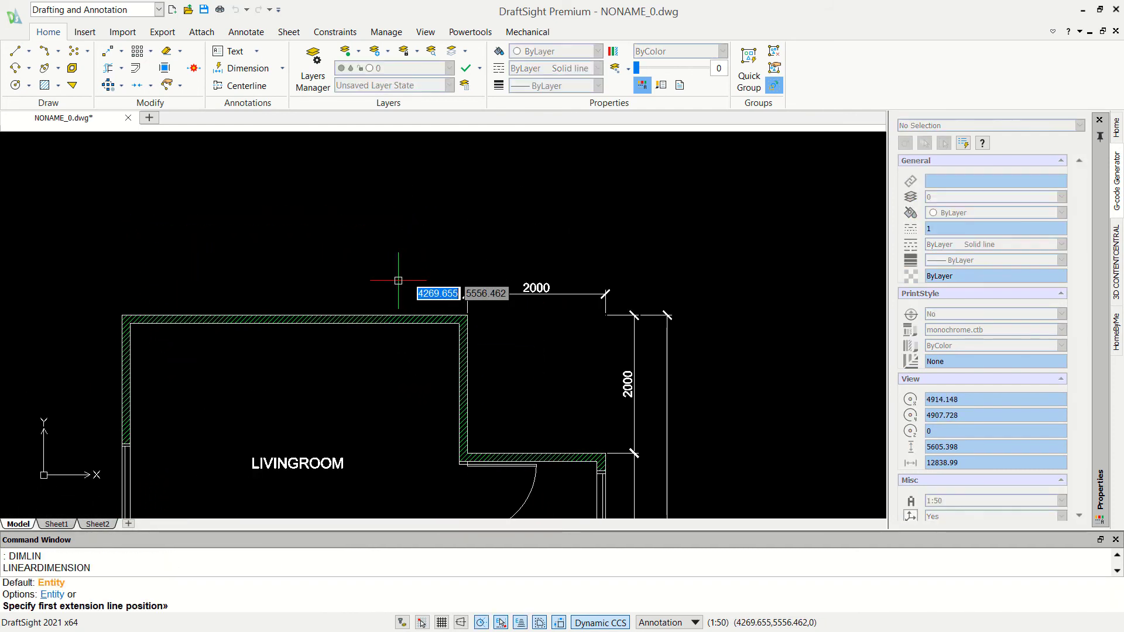
pyautogui.scroll(2, 399, 290)
# Add the 5000 top dimension from the top-left corner, in line with the 2000.
pyautogui.click(505, 329)
pyautogui.scroll(-3, 498, 332)
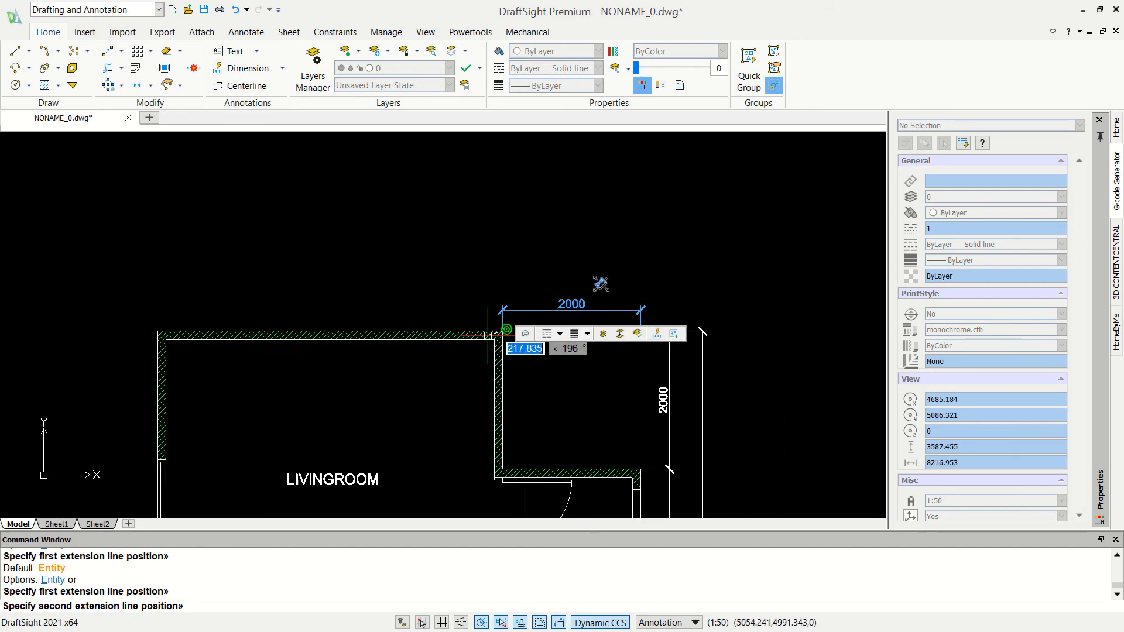
pyautogui.scroll(-1, 667, 306)
pyautogui.scroll(4, 305, 345)
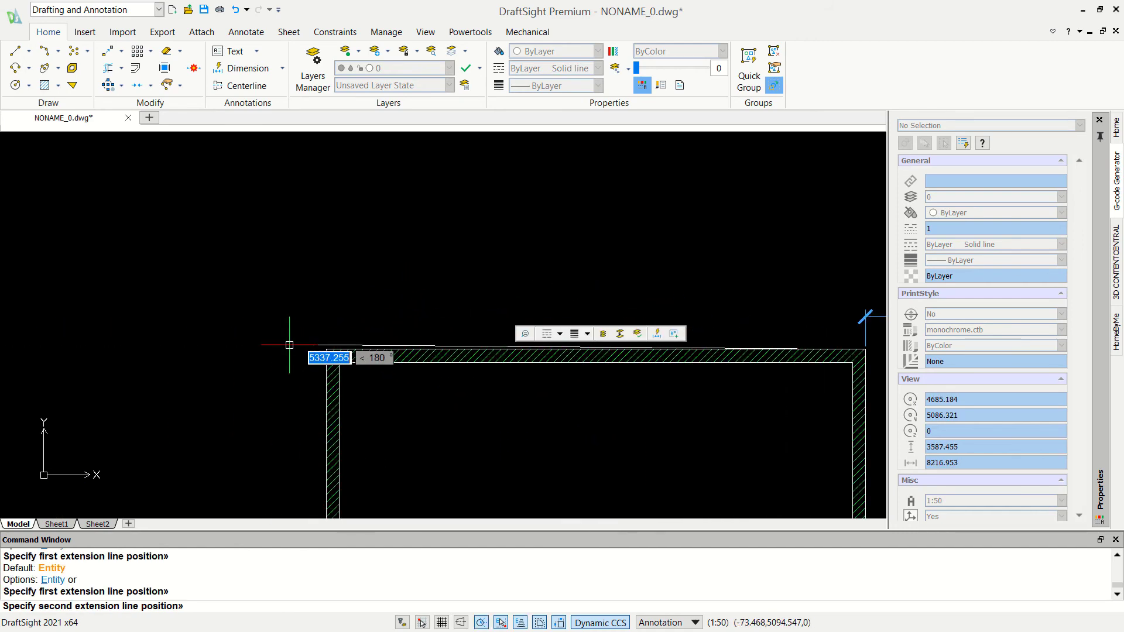
pyautogui.click(325, 350)
pyautogui.scroll(-3, 497, 313)
pyautogui.scroll(3, 673, 319)
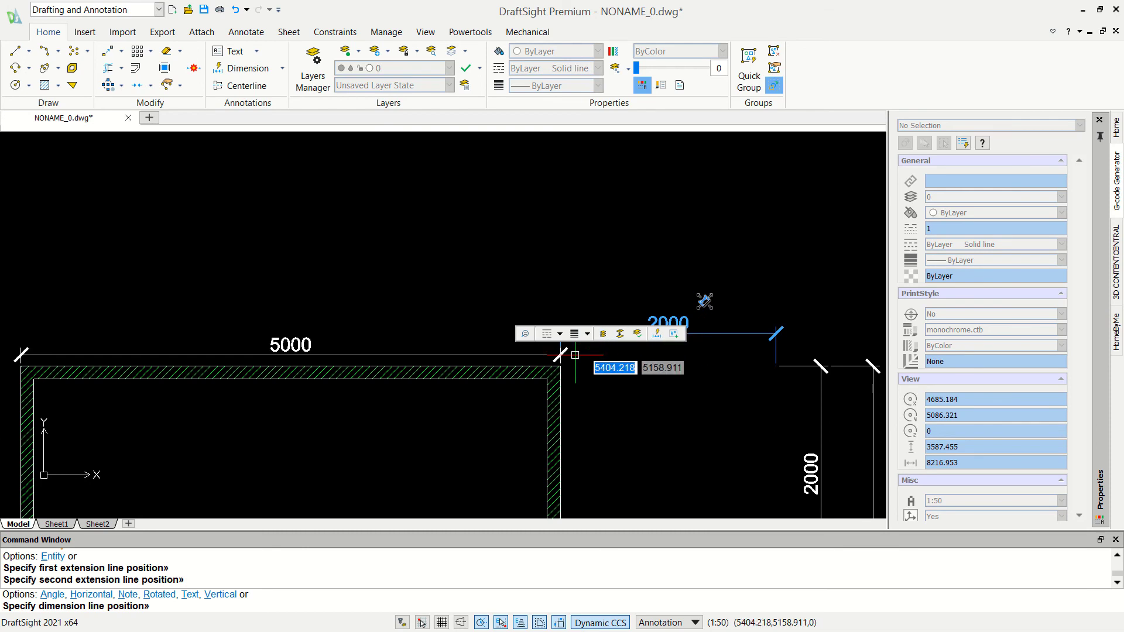
pyautogui.moveTo(575, 355); pyautogui.dragTo(561, 416, button='middle')
pyautogui.click(547, 396)
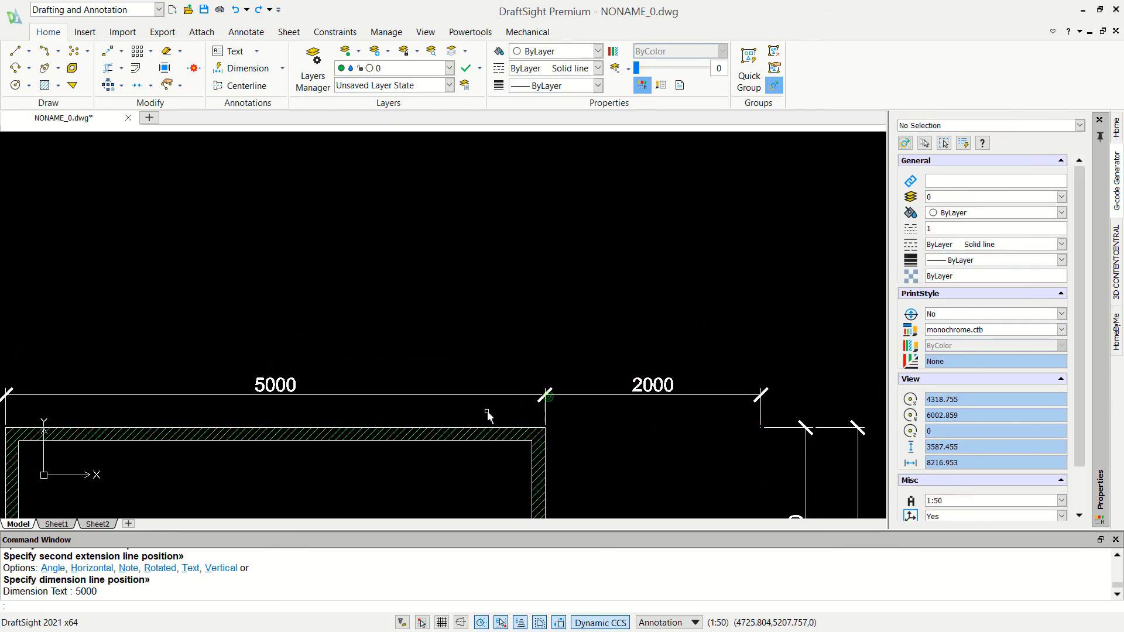
pyautogui.moveTo(333, 404); pyautogui.dragTo(420, 358, button='middle')
# Add the 7000 overall top dimension above the 5000 and 2000 chain.
pyautogui.press('Return')
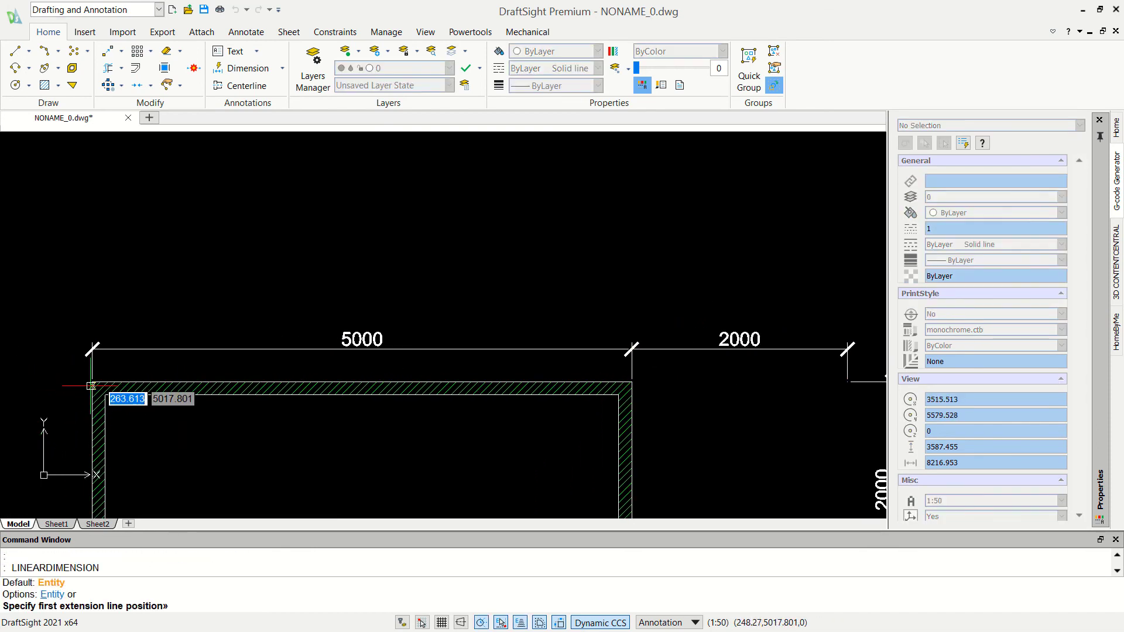
pyautogui.click(93, 384)
pyautogui.moveTo(746, 439); pyautogui.dragTo(550, 431, button='middle')
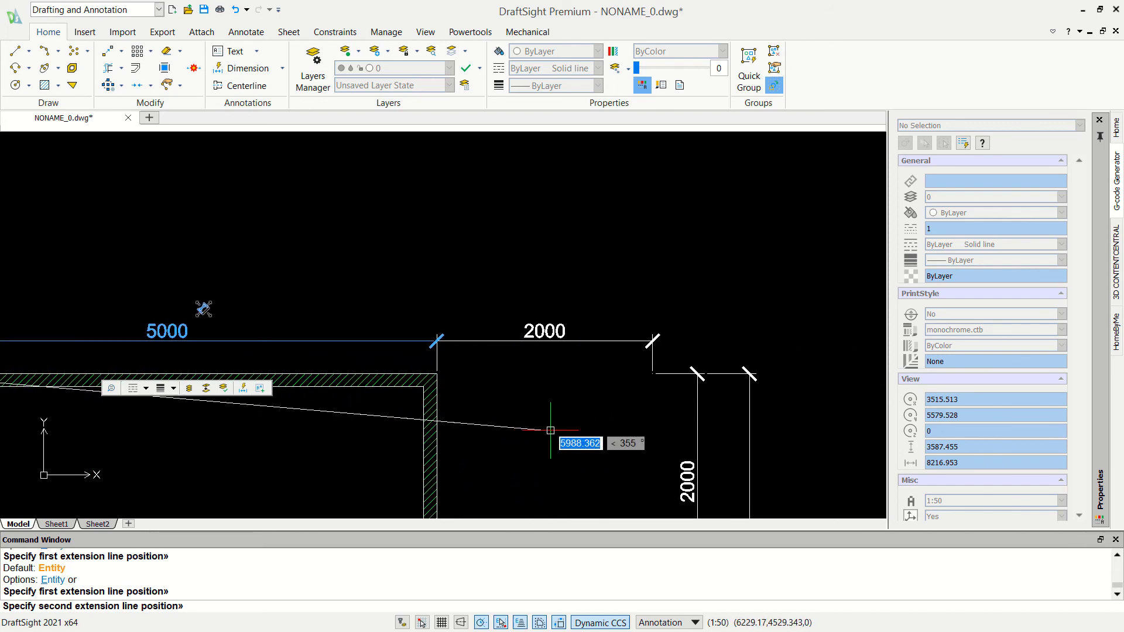
pyautogui.click(652, 374)
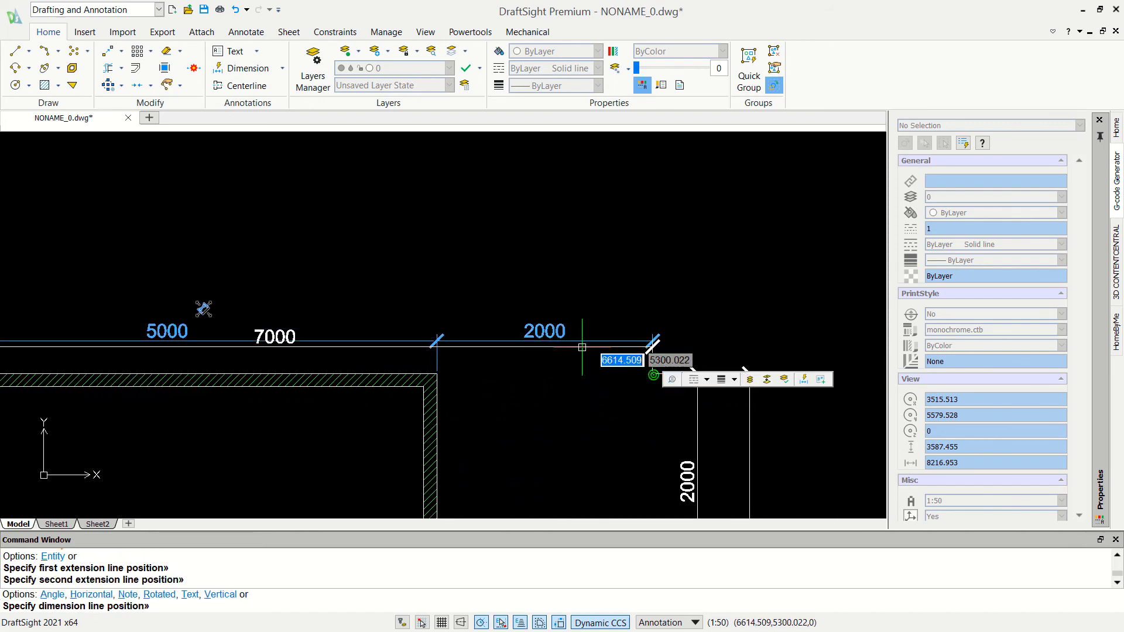
pyautogui.click(585, 301)
pyautogui.scroll(-3, 583, 321)
pyautogui.moveTo(243, 321); pyautogui.dragTo(401, 322, button='middle')
pyautogui.scroll(2, 459, 306)
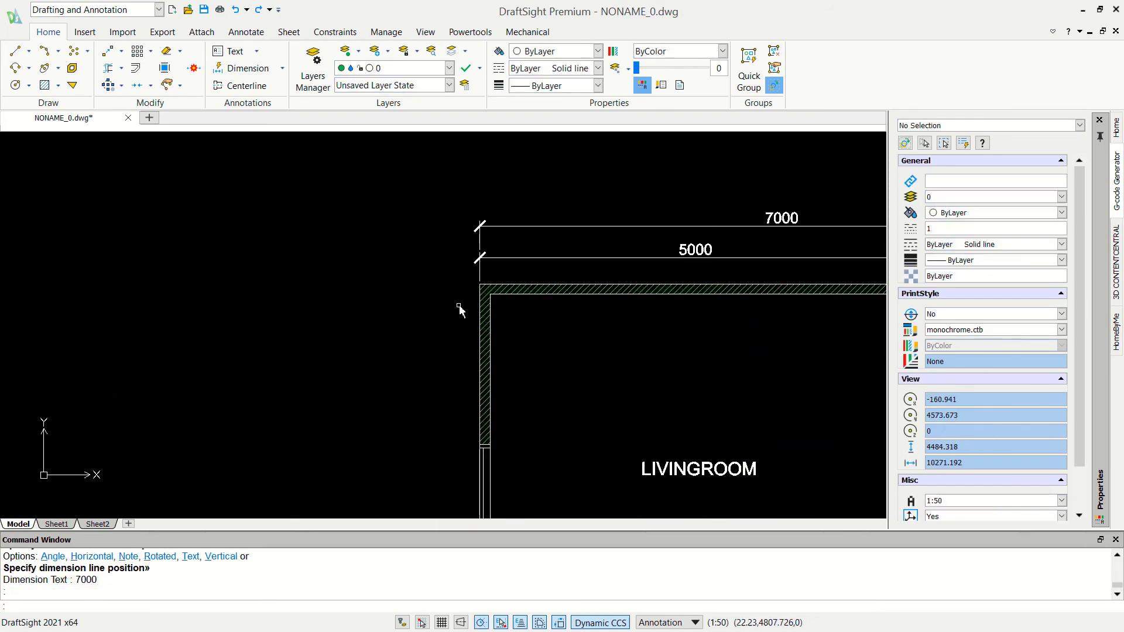
# Attempt a dimension from the living room's top-left corner to the door corner, then cancel it.
pyautogui.press('Return')
pyautogui.click(478, 284)
pyautogui.scroll(-3, 478, 285)
pyautogui.moveTo(496, 373)
pyautogui.mouseDown(button='middle')
pyautogui.moveTo(534, 305)
pyautogui.moveTo(482, 376)
pyautogui.mouseUp(button='middle')
pyautogui.scroll(3, 497, 410)
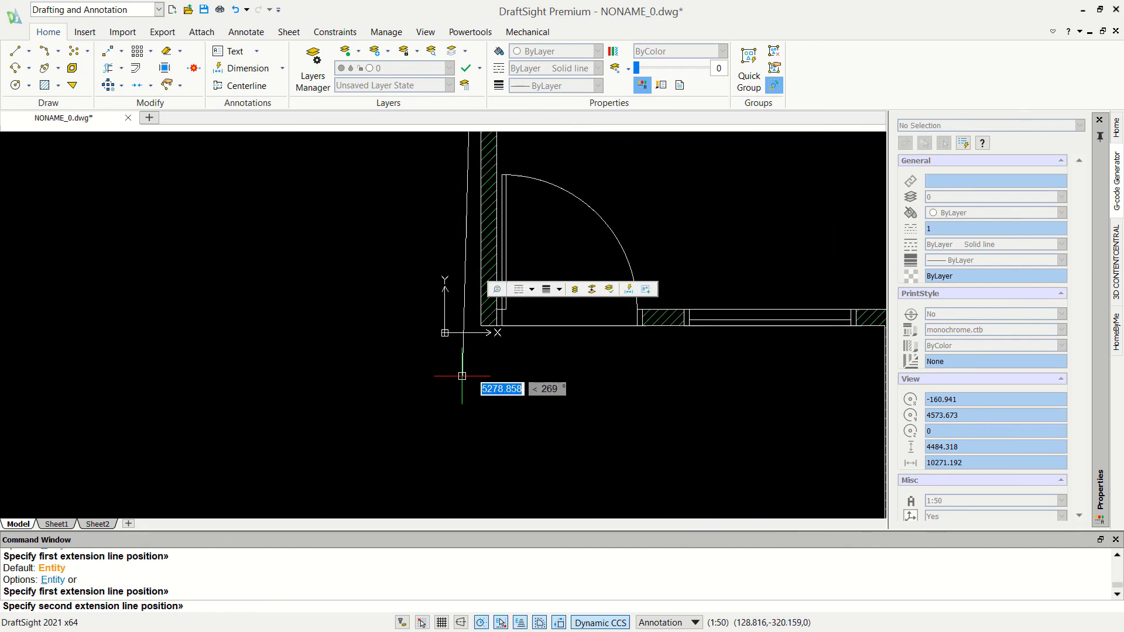
pyautogui.scroll(2, 485, 313)
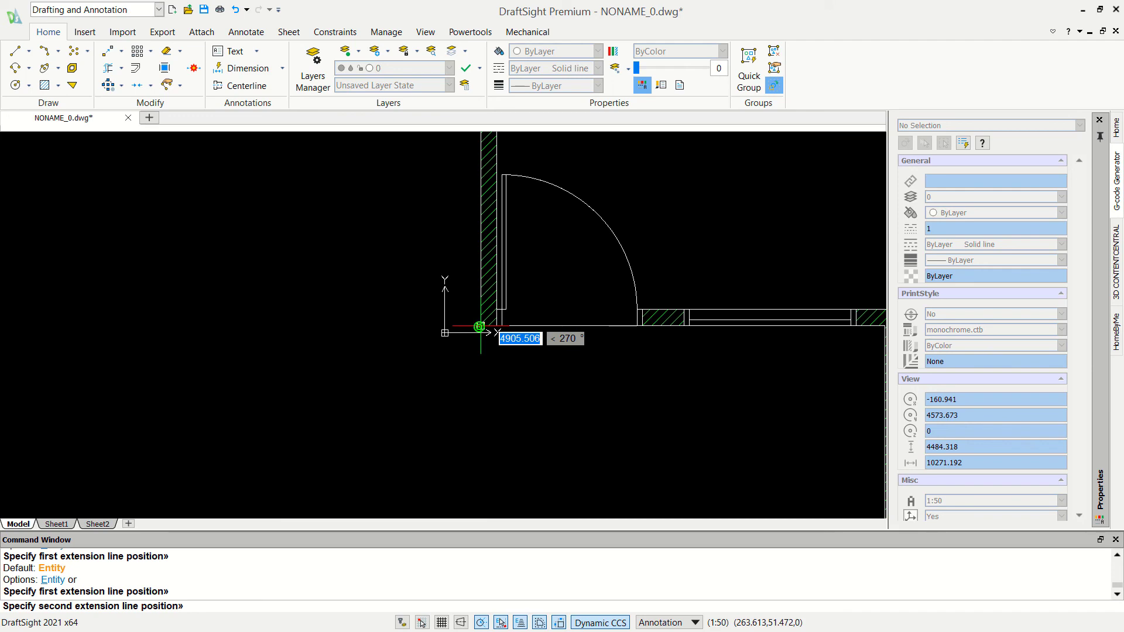
pyautogui.click(479, 326)
pyautogui.scroll(-4, 381, 366)
pyautogui.press('Escape')
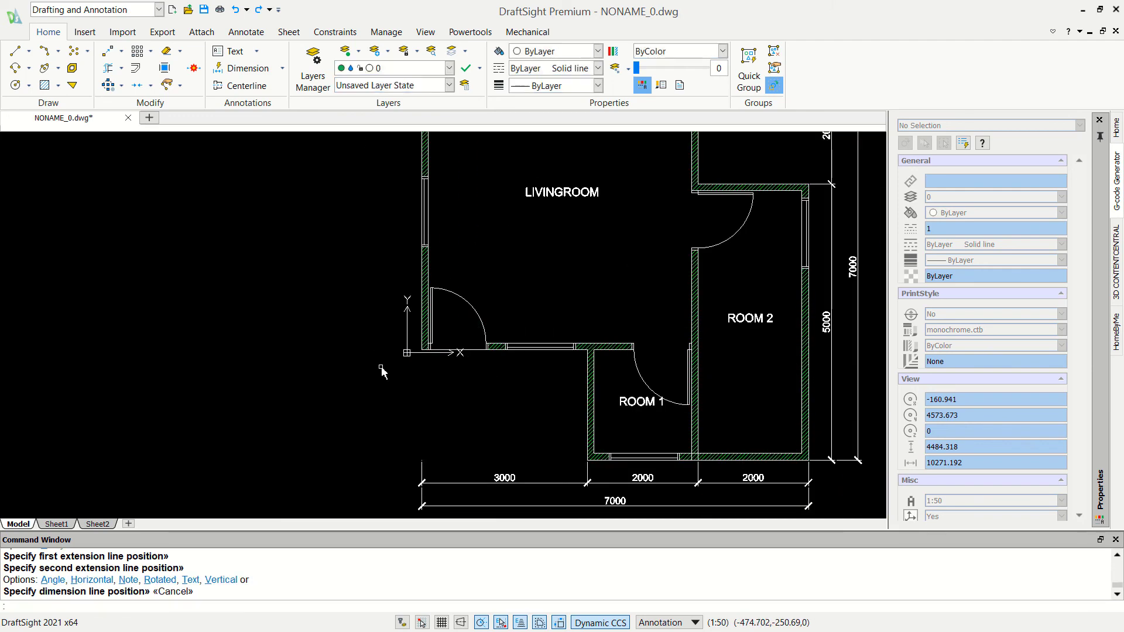
# Undo and redo to restore the 7000 dimension, then frame the plan's upper-left corner.
pyautogui.hotkey('ctrl', 'z')
pyautogui.hotkey('ctrl', 'z')
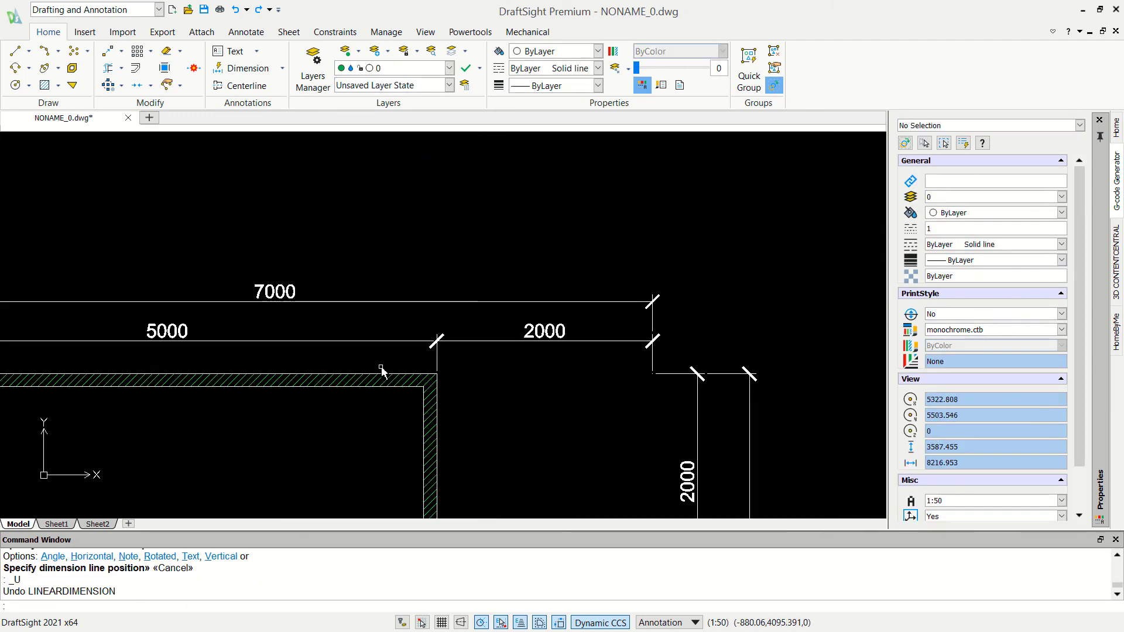
pyautogui.hotkey('ctrl', 'z')
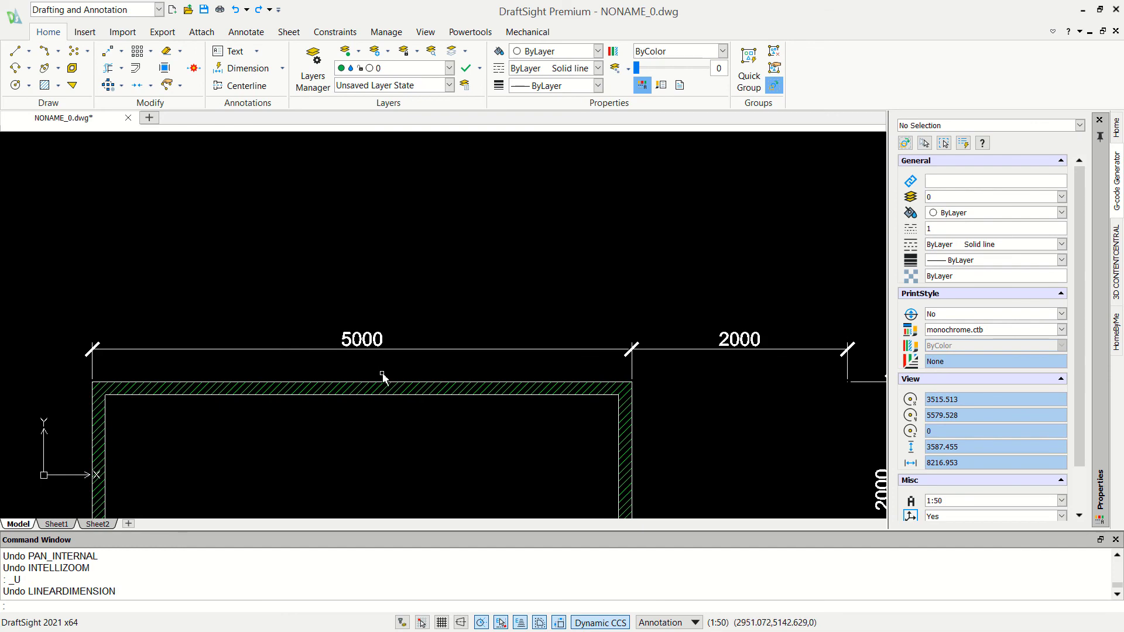
pyautogui.hotkey('ctrl', 'y')
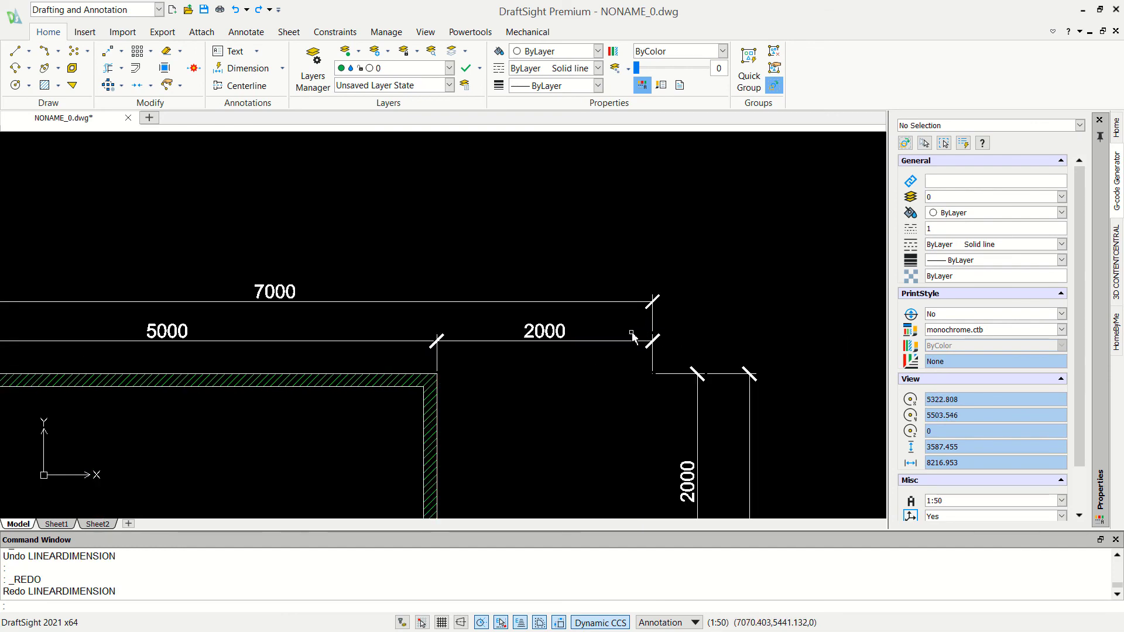
pyautogui.scroll(-3, 564, 351)
pyautogui.moveTo(246, 308); pyautogui.dragTo(454, 389, button='middle')
pyautogui.scroll(3, 454, 389)
pyautogui.moveTo(377, 421); pyautogui.dragTo(381, 375, button='middle')
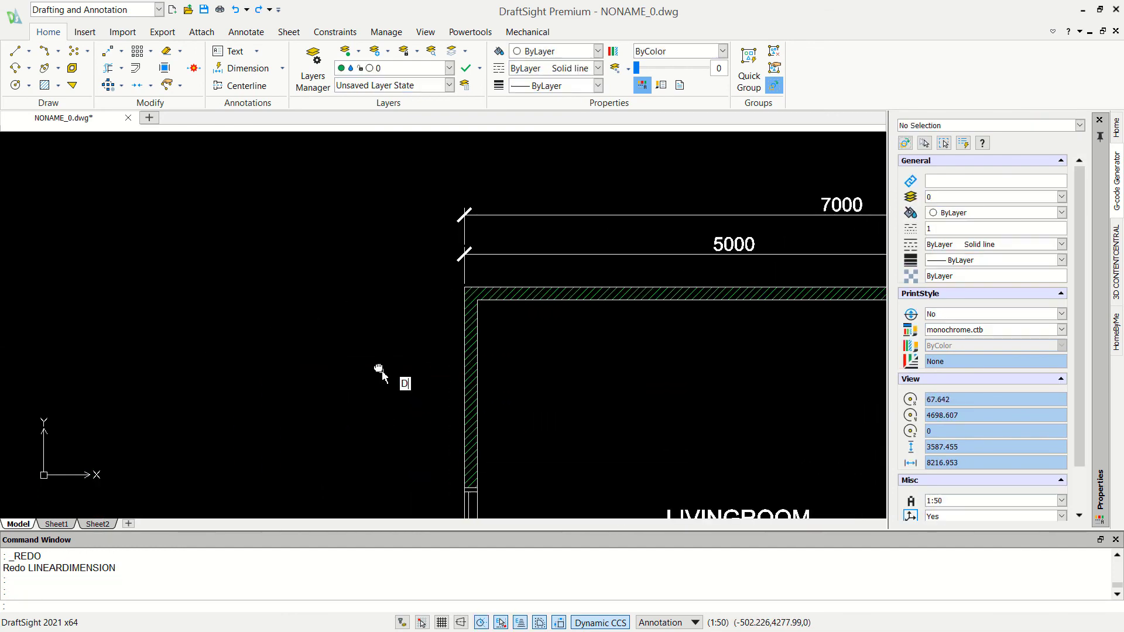
# Add the 5000 vertical dimension along the left wall with DIMLIN.
pyautogui.write('IMLIN')
pyautogui.press('Return')
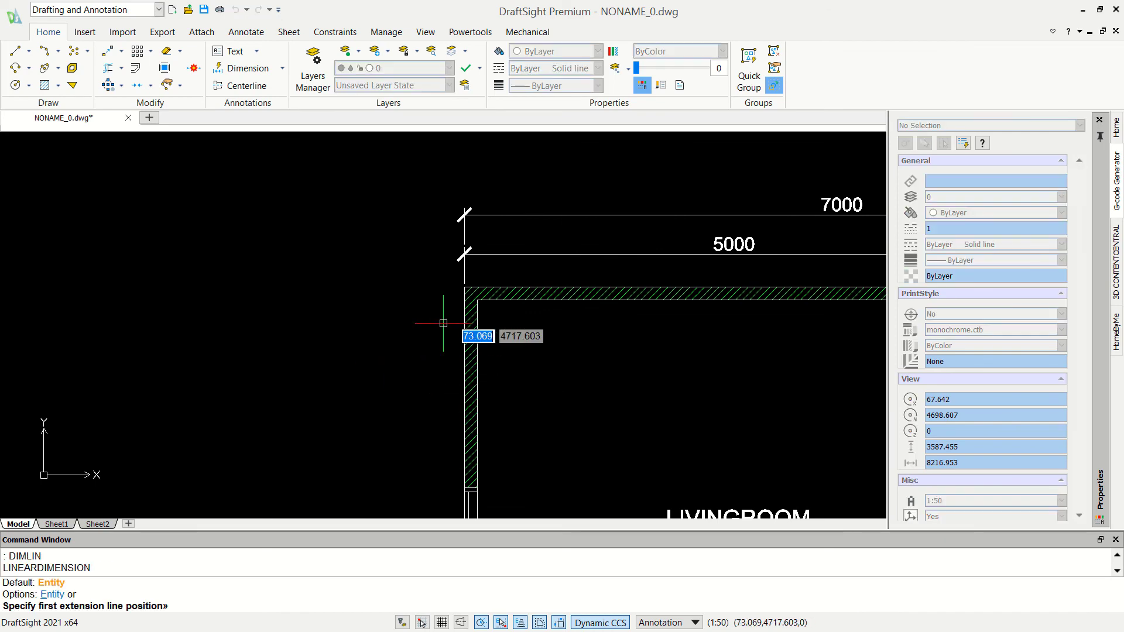
pyautogui.scroll(3, 466, 319)
pyautogui.scroll(2, 468, 293)
pyautogui.click(401, 267)
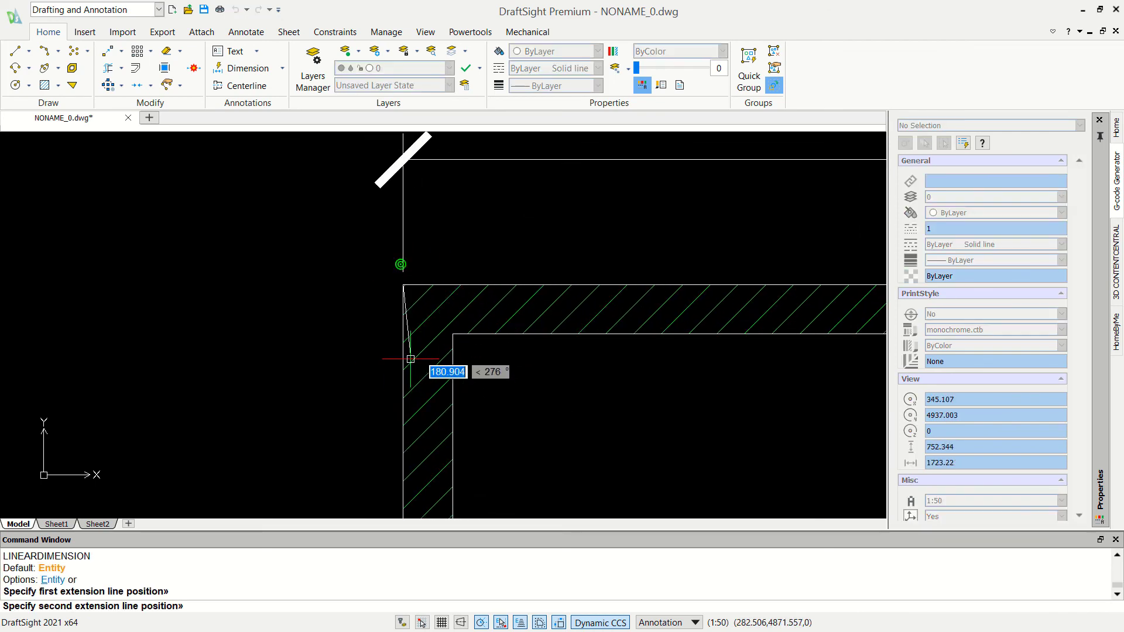
pyautogui.scroll(-2, 431, 377)
pyautogui.scroll(-2, 468, 234)
pyautogui.scroll(4, 446, 386)
pyautogui.scroll(5, 445, 386)
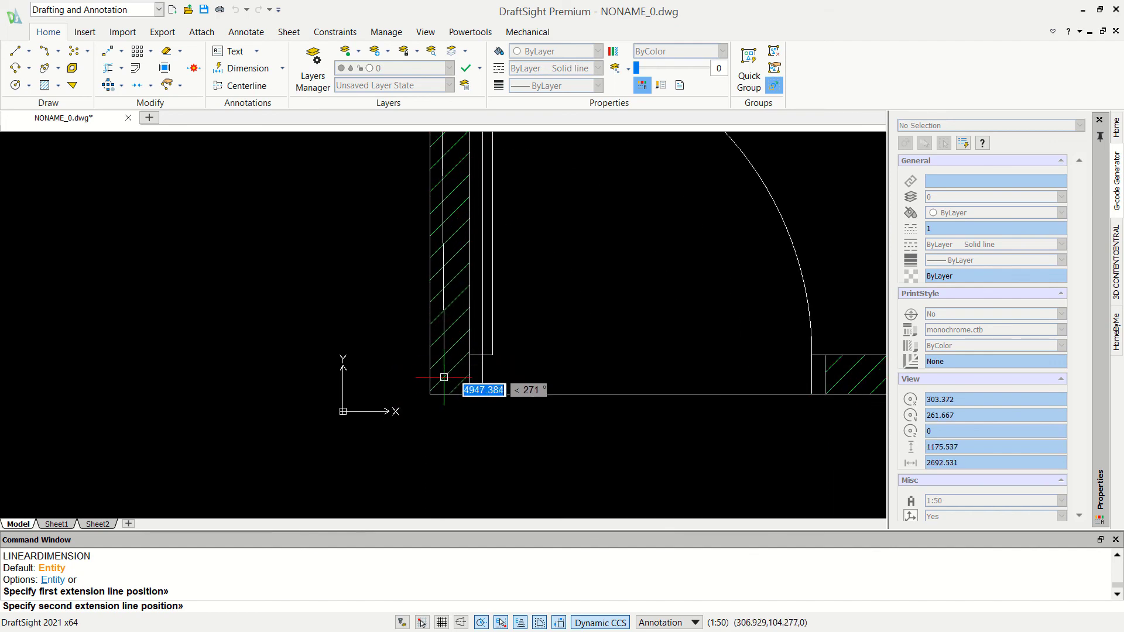
pyautogui.click(430, 394)
pyautogui.scroll(-3, 445, 395)
pyautogui.scroll(-3, 462, 390)
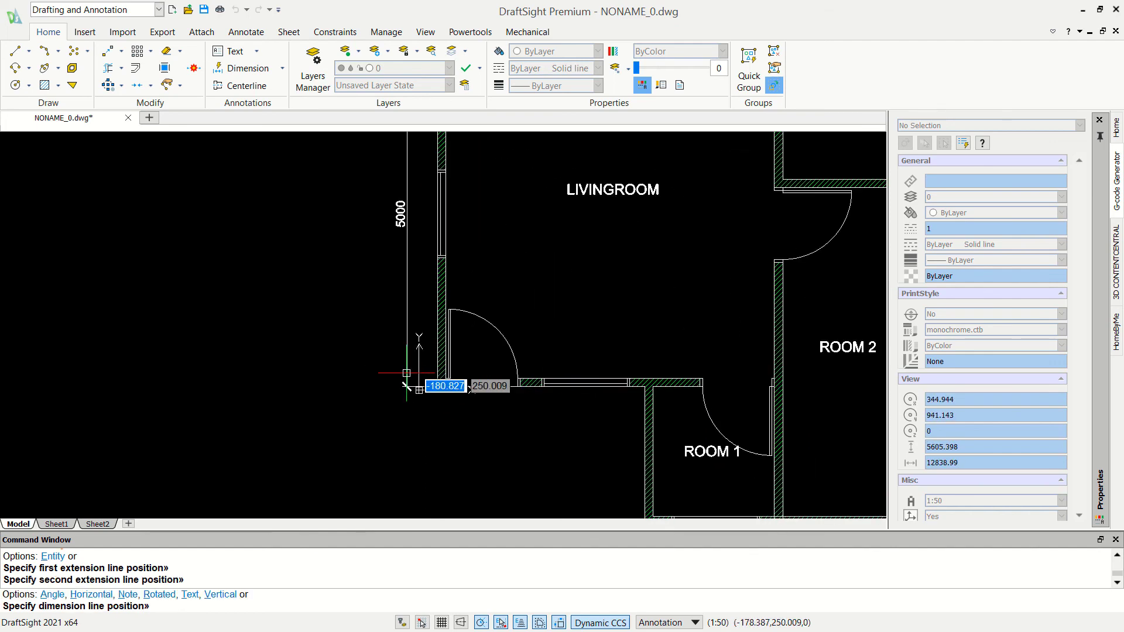
pyautogui.moveTo(401, 381); pyautogui.dragTo(403, 429, button='middle')
pyautogui.click(412, 439)
pyautogui.scroll(2, 412, 436)
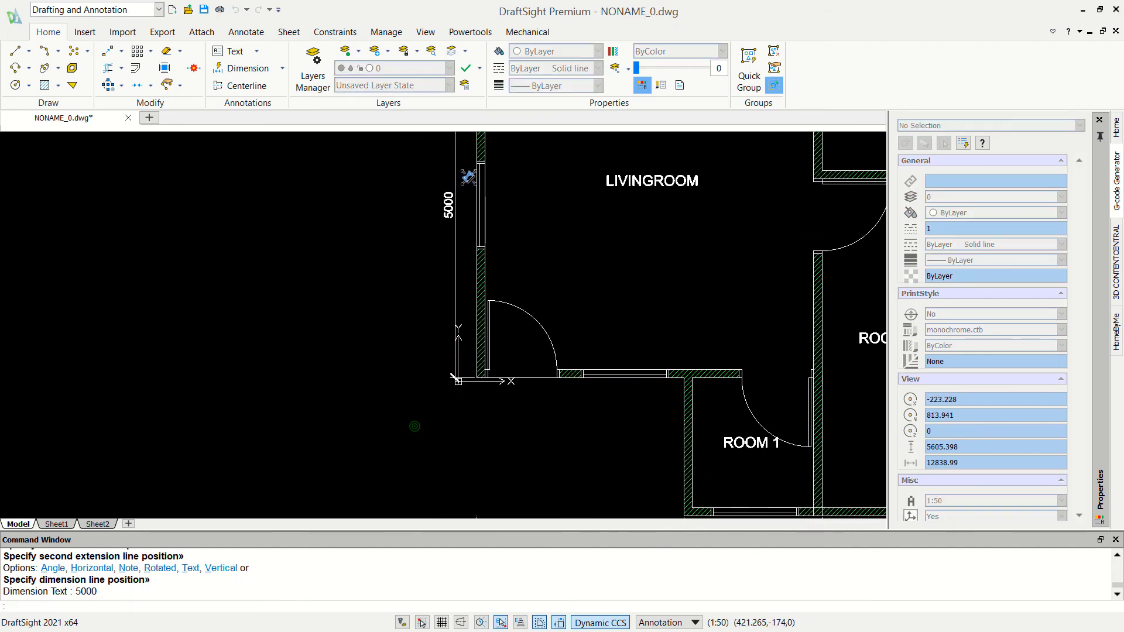
pyautogui.scroll(4, 457, 373)
# Chain a 2000 vertical dimension from the 5000's lower end to the bottom-left corner.
pyautogui.press('Return')
pyautogui.click(455, 314)
pyautogui.scroll(-4, 457, 352)
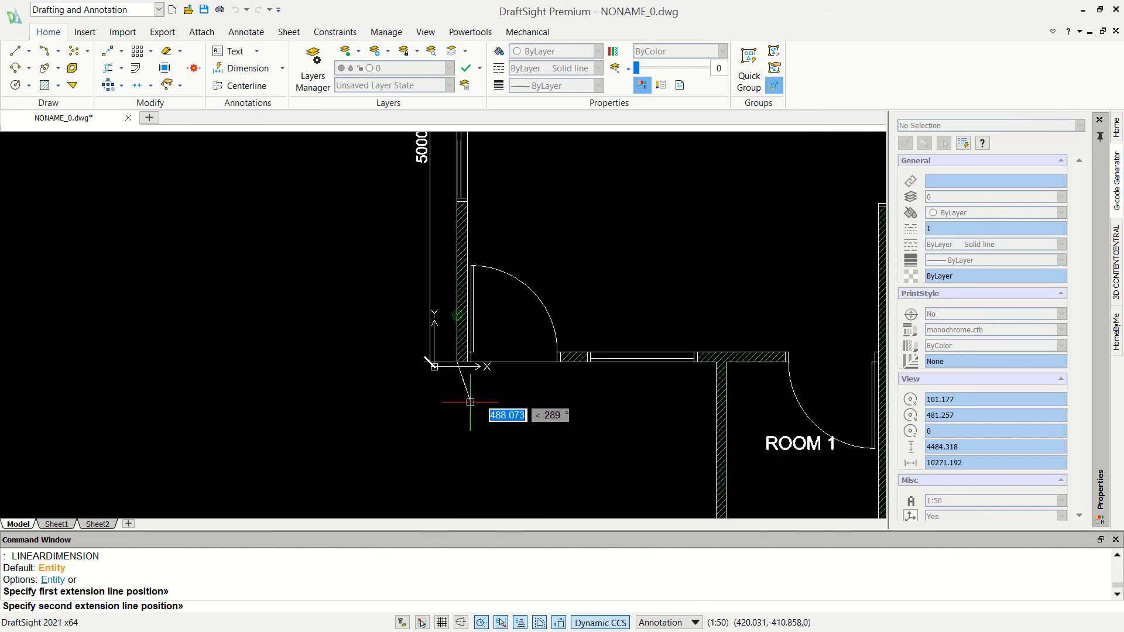
pyautogui.scroll(-2, 486, 340)
pyautogui.scroll(4, 492, 351)
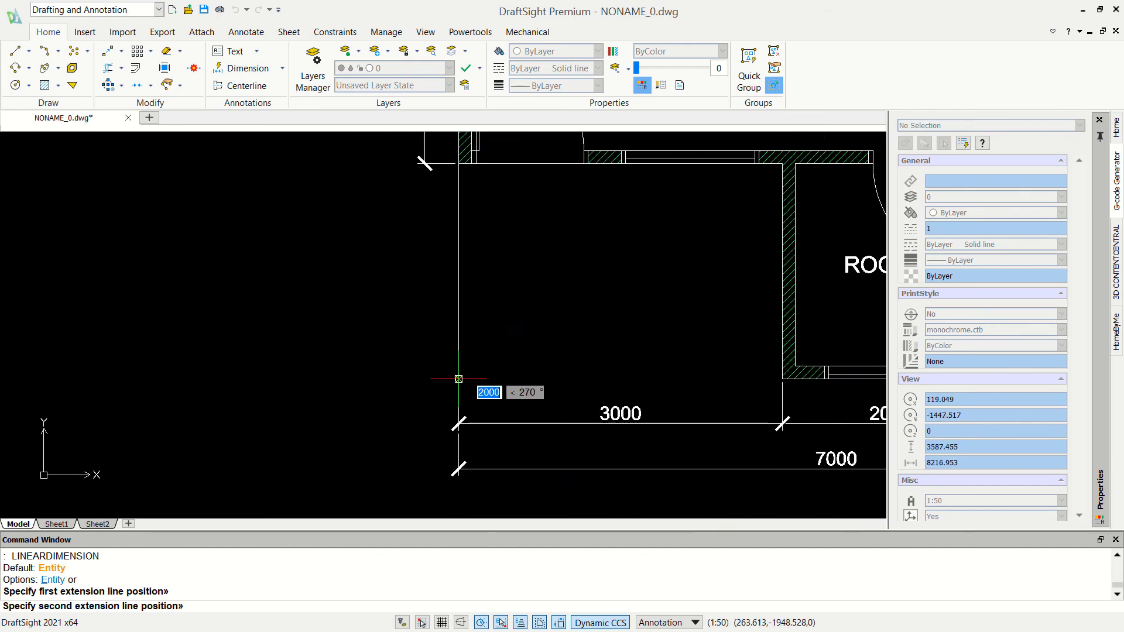
pyautogui.click(459, 378)
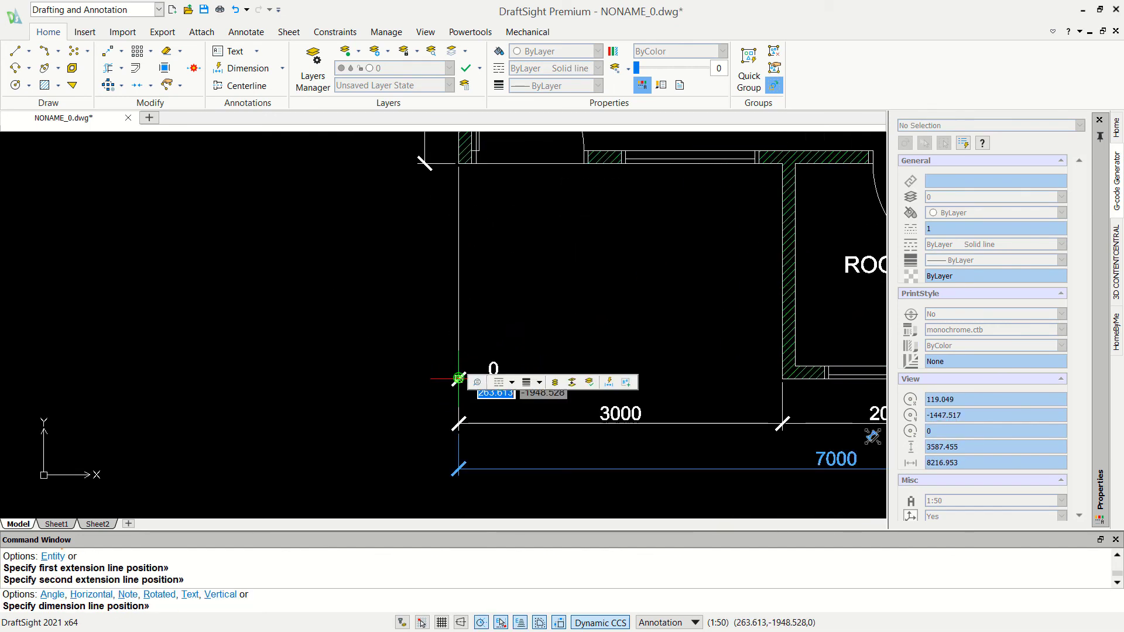
pyautogui.click(427, 147)
# Add the 7000 overall vertical dimension outside the left-side chain.
pyautogui.press('Return')
pyautogui.scroll(4, 460, 374)
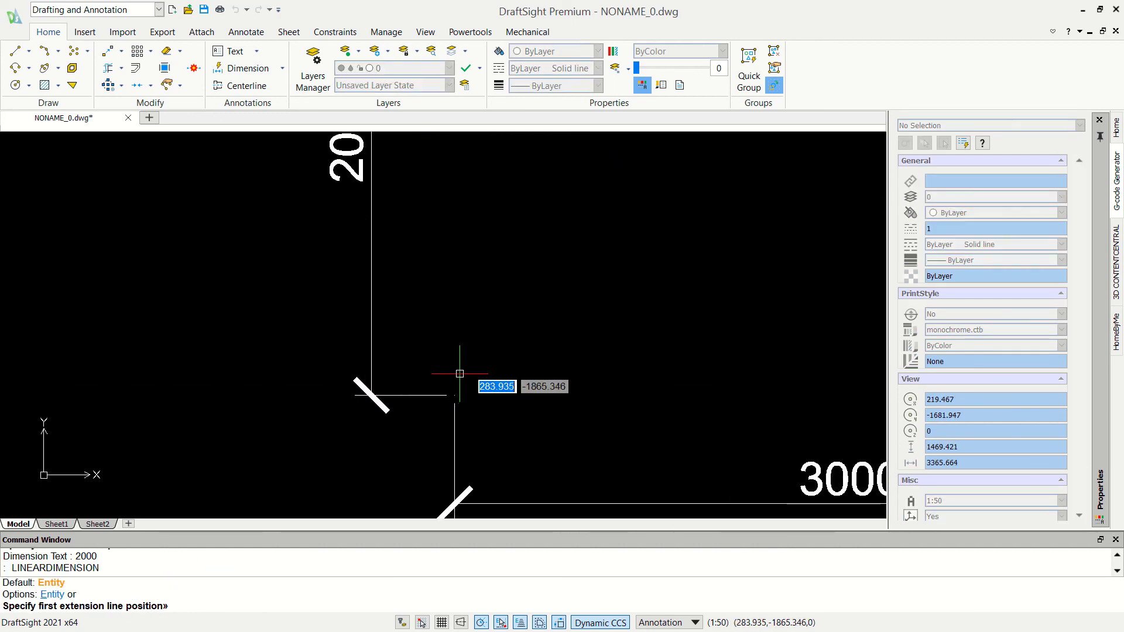
pyautogui.click(455, 395)
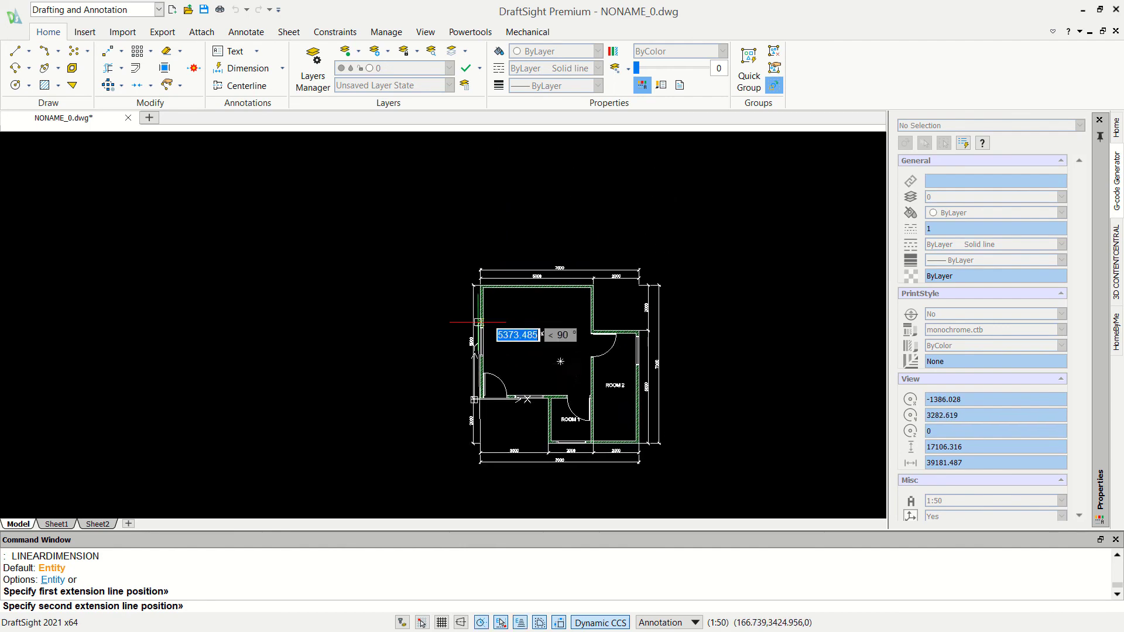
pyautogui.scroll(8, 480, 235)
pyautogui.scroll(3, 523, 214)
pyautogui.click(523, 215)
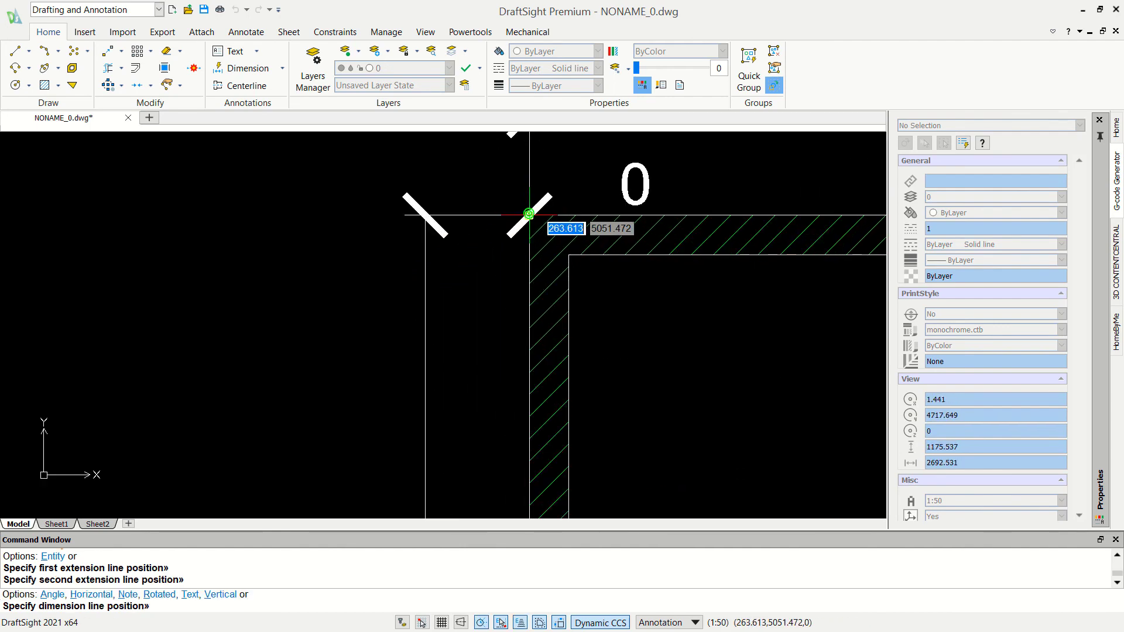
pyautogui.scroll(-3, 509, 211)
pyautogui.scroll(-3, 390, 296)
pyautogui.scroll(-2, 378, 322)
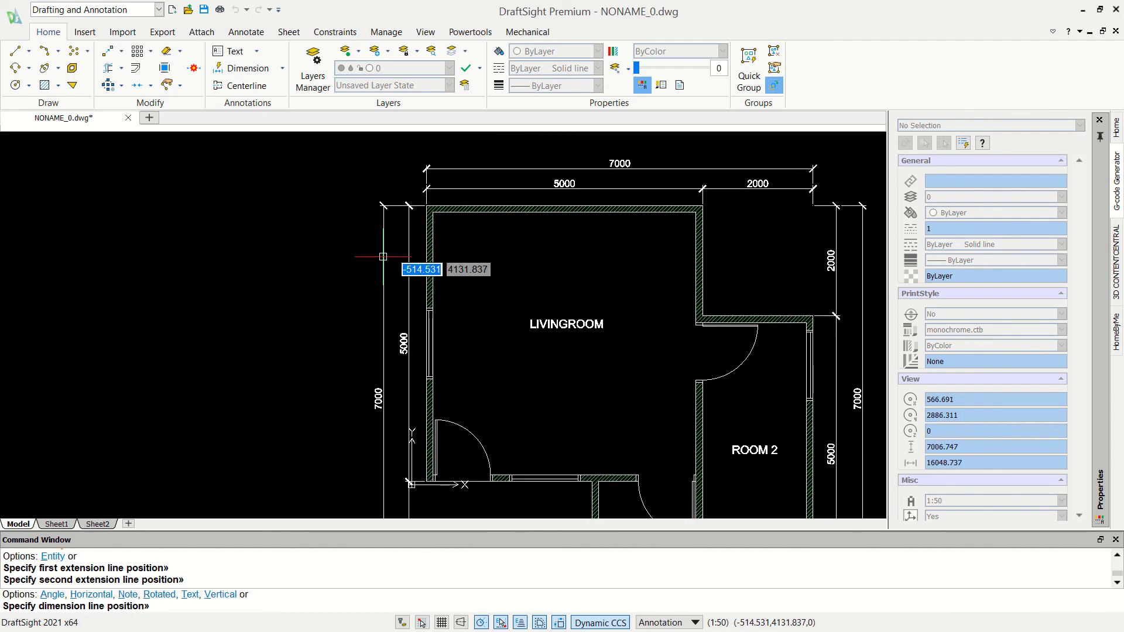
pyautogui.click(384, 252)
pyautogui.scroll(-2, 497, 234)
pyautogui.moveTo(600, 315)
pyautogui.mouseDown(button='middle')
pyautogui.moveTo(516, 315)
pyautogui.moveTo(504, 328)
pyautogui.mouseUp(button='middle')
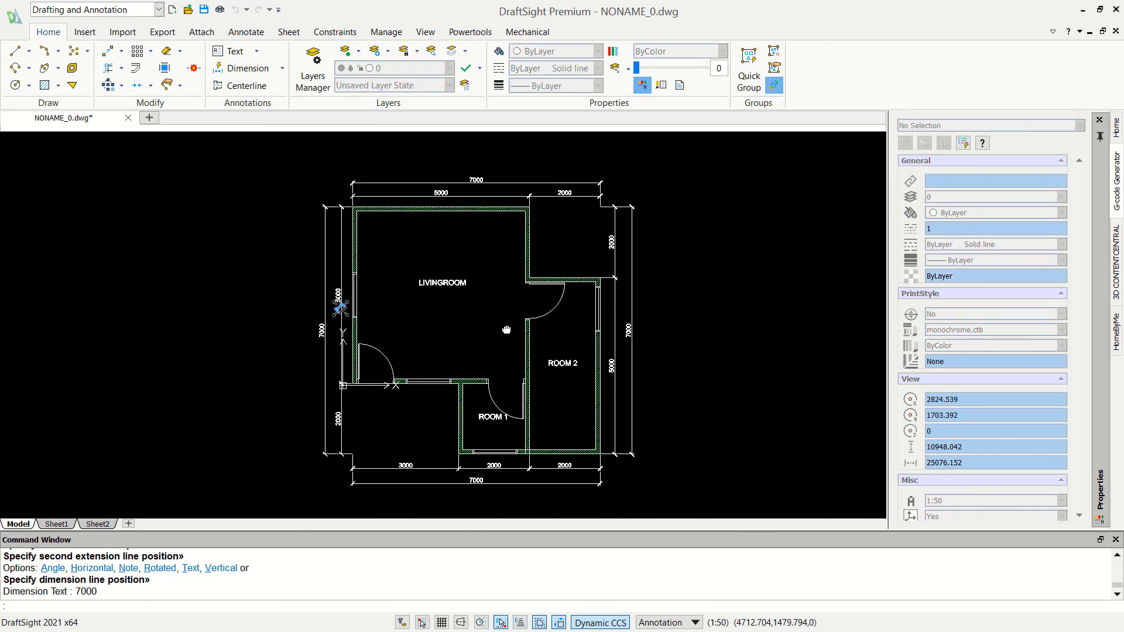